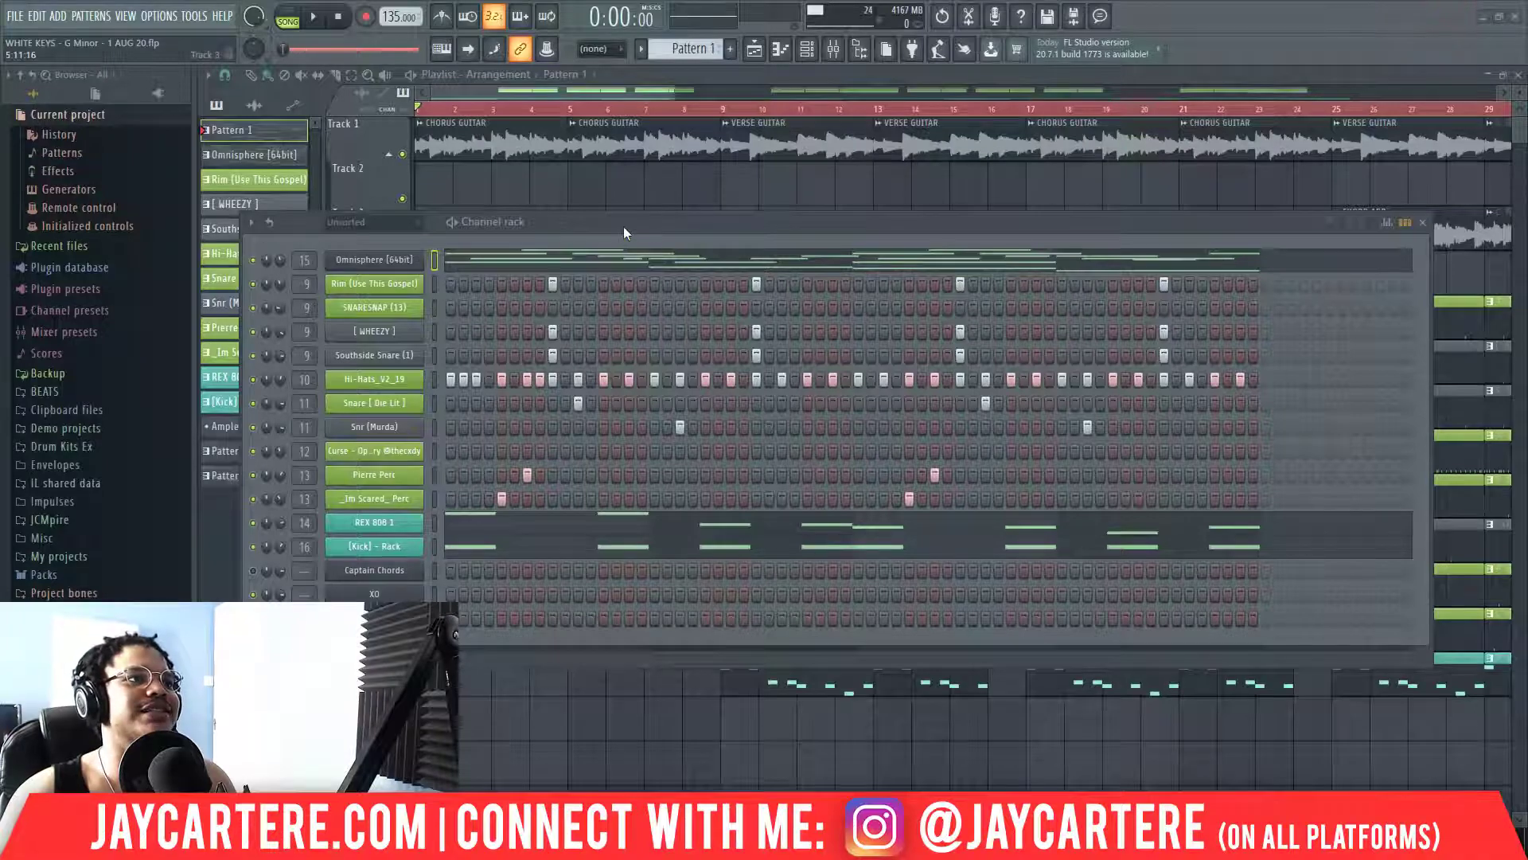
Clear the channel rack from view and fit the whole song arrangement in the playlist.
{"action": "left_click_drag", "start_coordinate": [623, 232], "coordinate": [604, 191]}
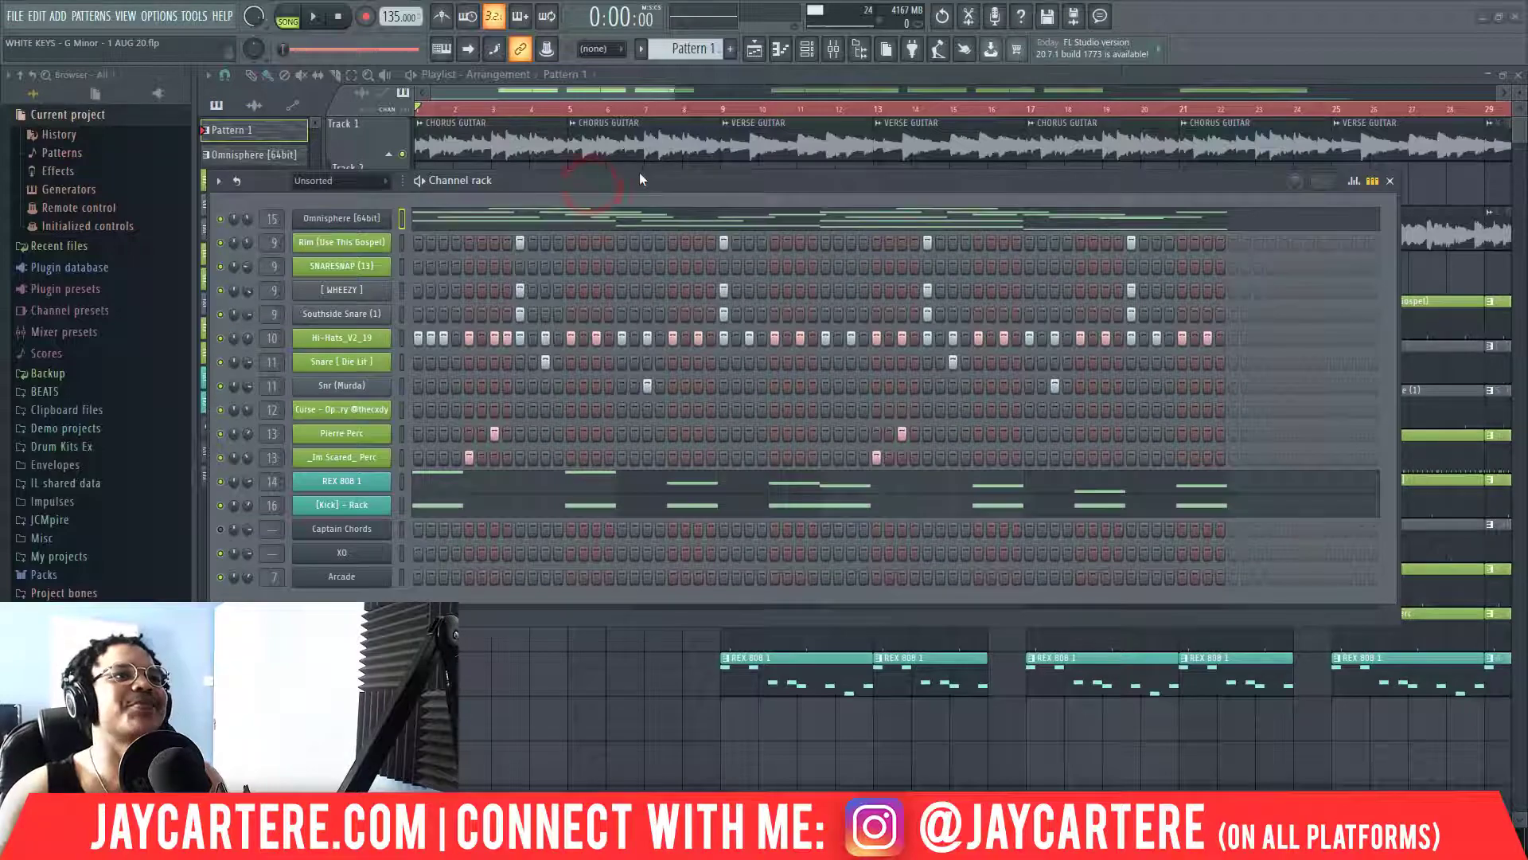
{"action": "left_click_drag", "start_coordinate": [627, 188], "coordinate": [559, 292]}
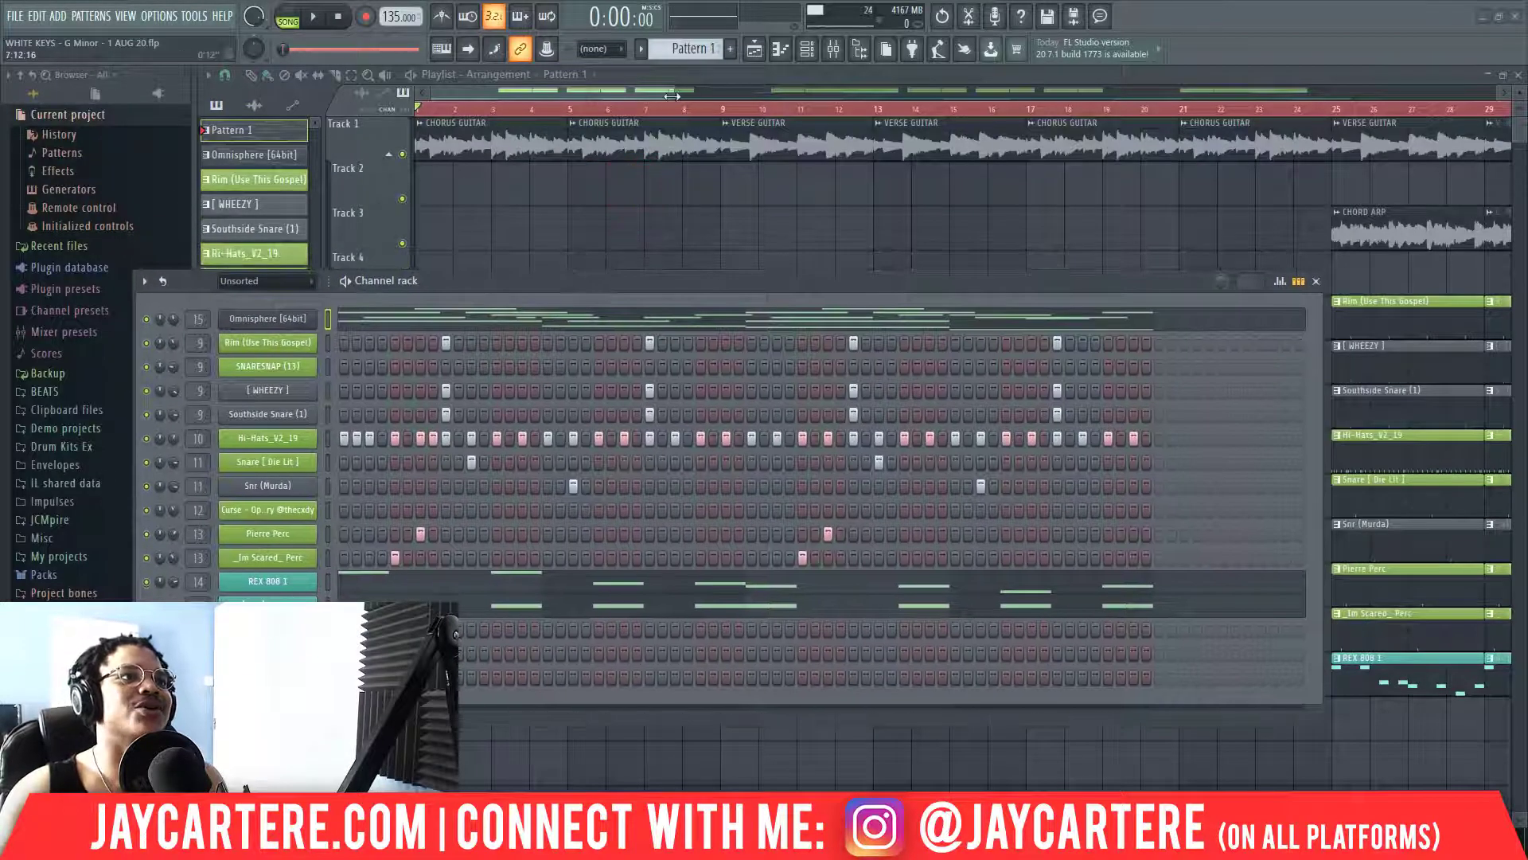
{"action": "left_click_drag", "start_coordinate": [673, 97], "coordinate": [959, 120]}
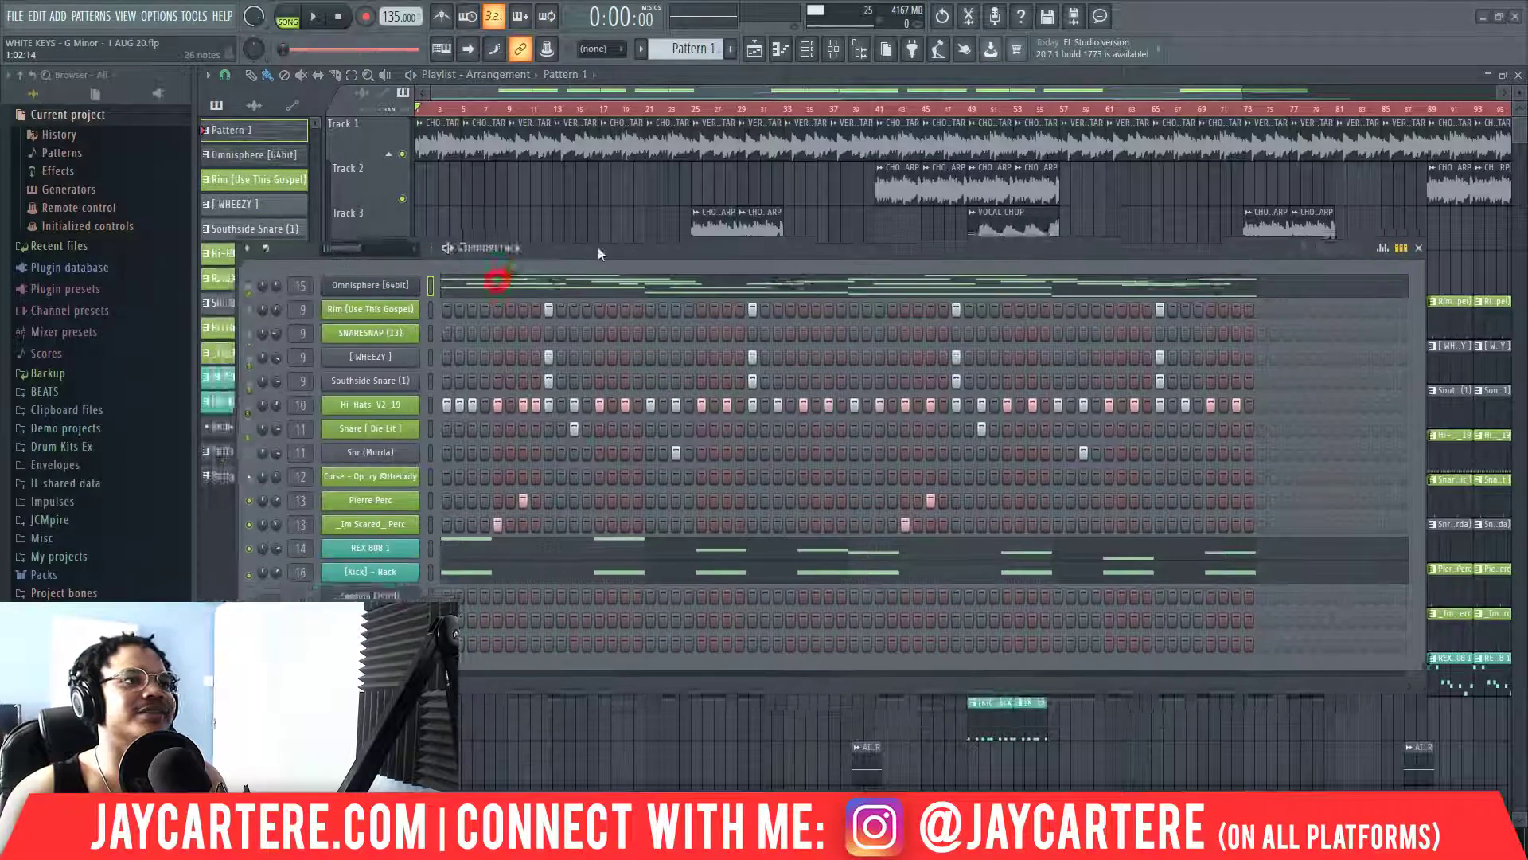
{"action": "left_click_drag", "start_coordinate": [497, 279], "coordinate": [483, 223]}
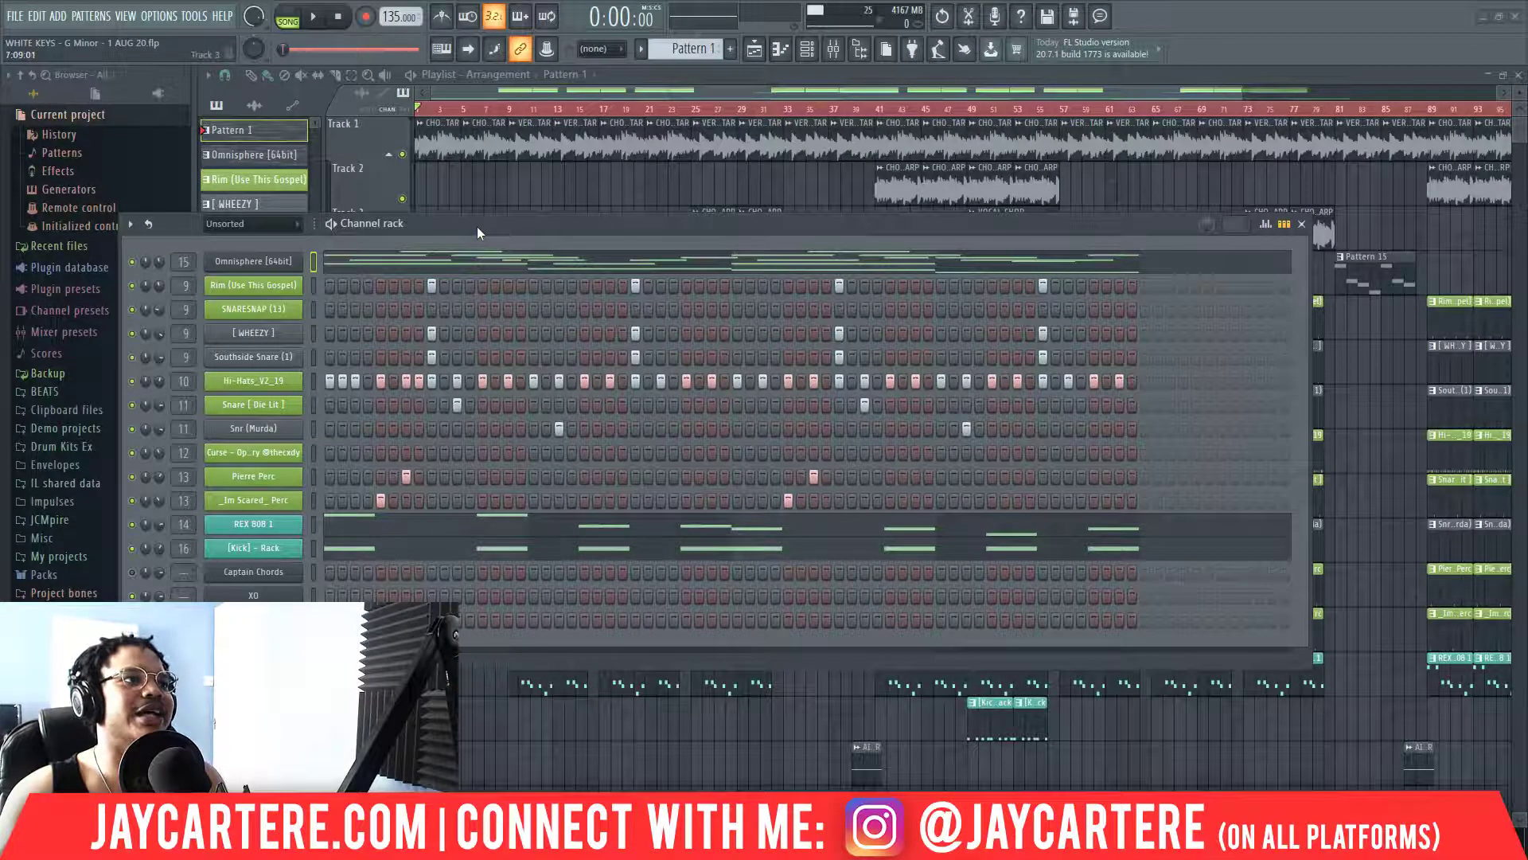
{"action": "left_click_drag", "start_coordinate": [490, 229], "coordinate": [535, 180]}
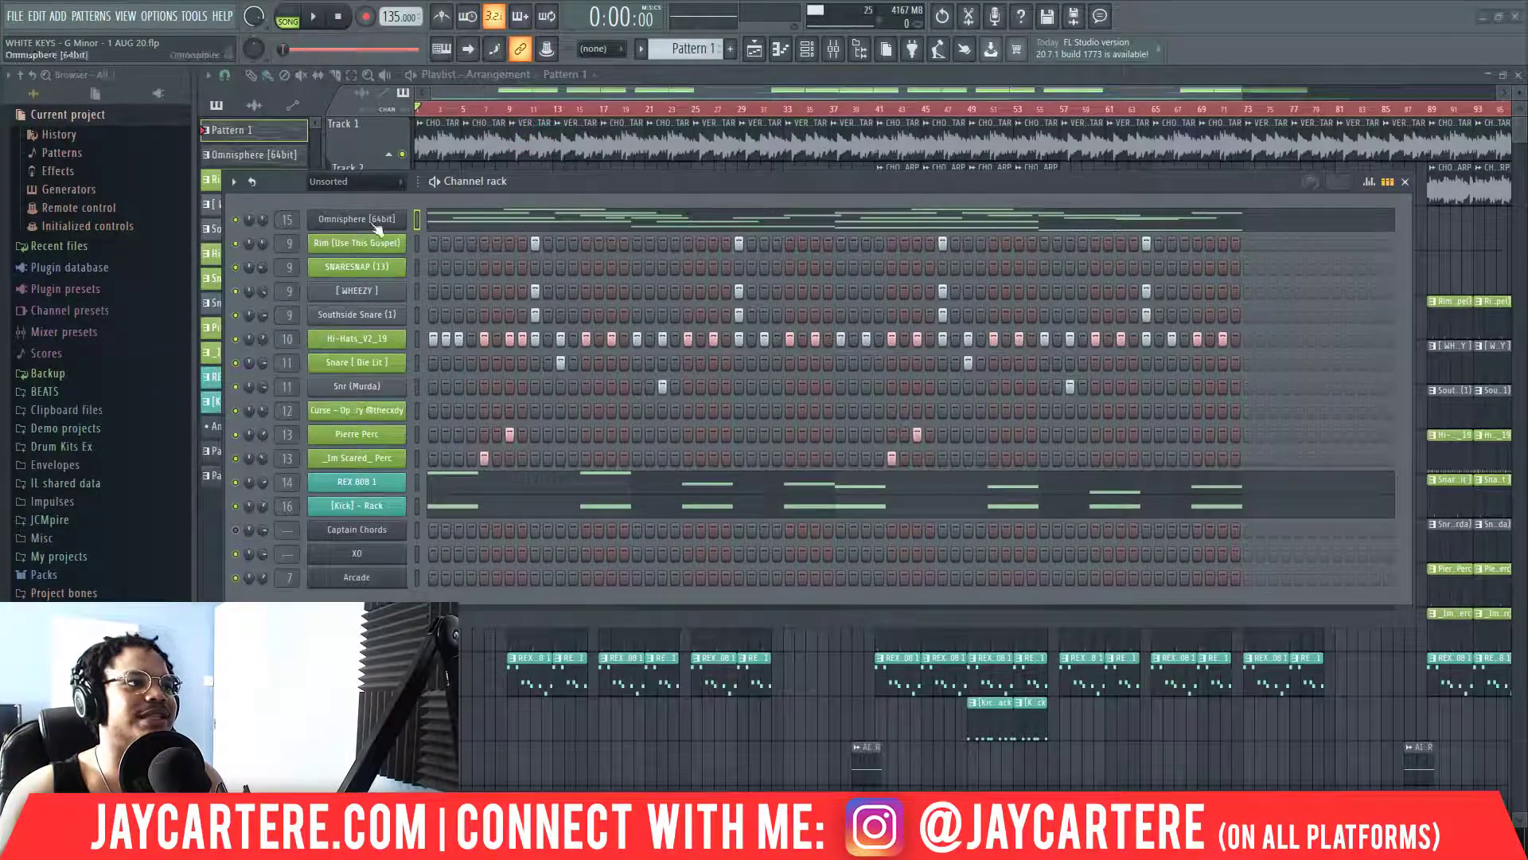
{"action": "left_click", "coordinate": [542, 183]}
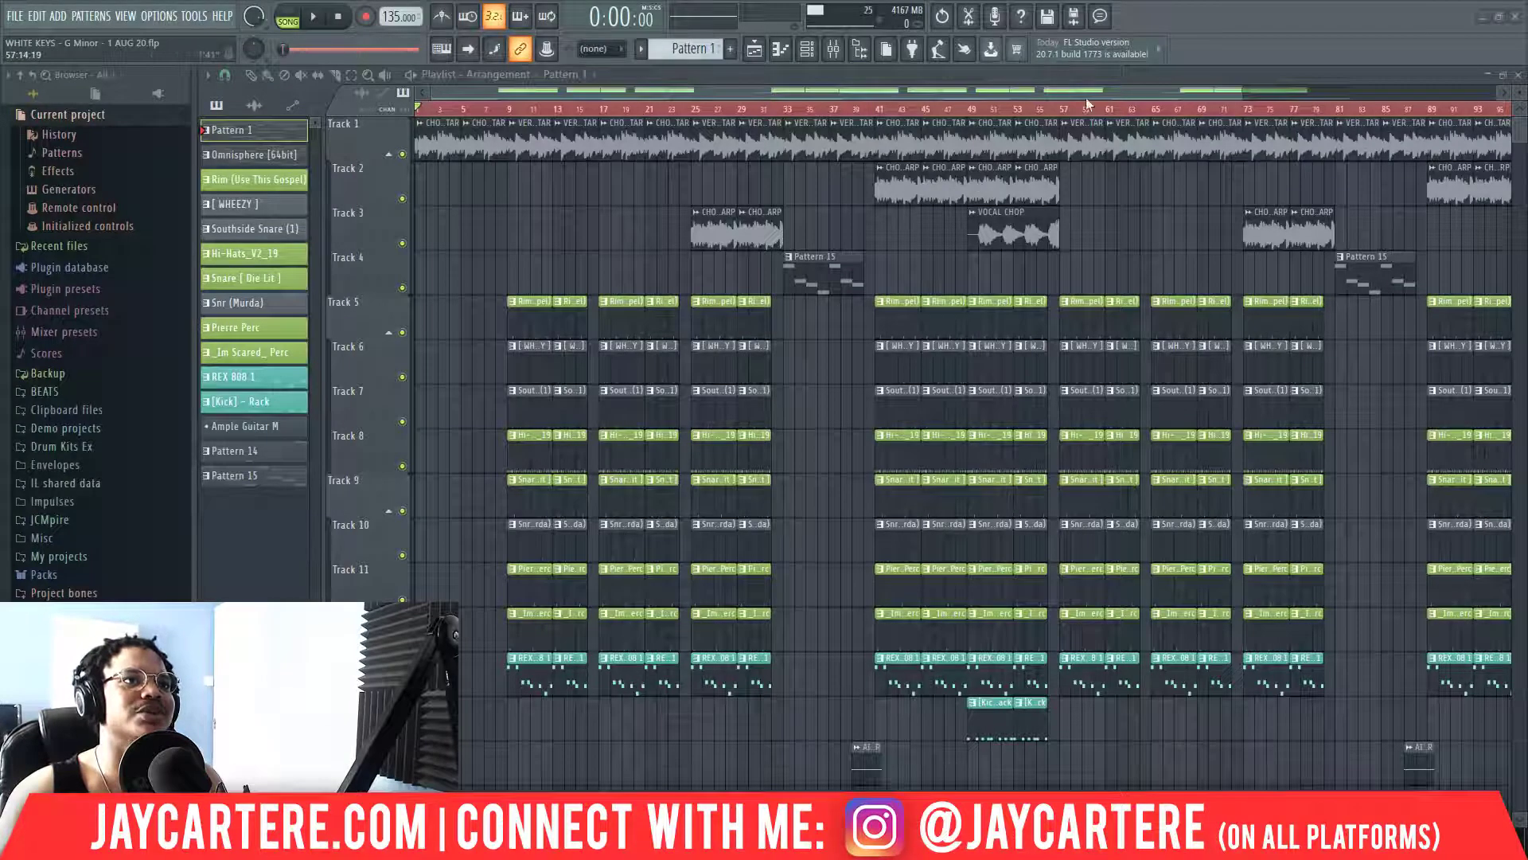
{"action": "left_click_drag", "start_coordinate": [1247, 106], "coordinate": [1242, 90]}
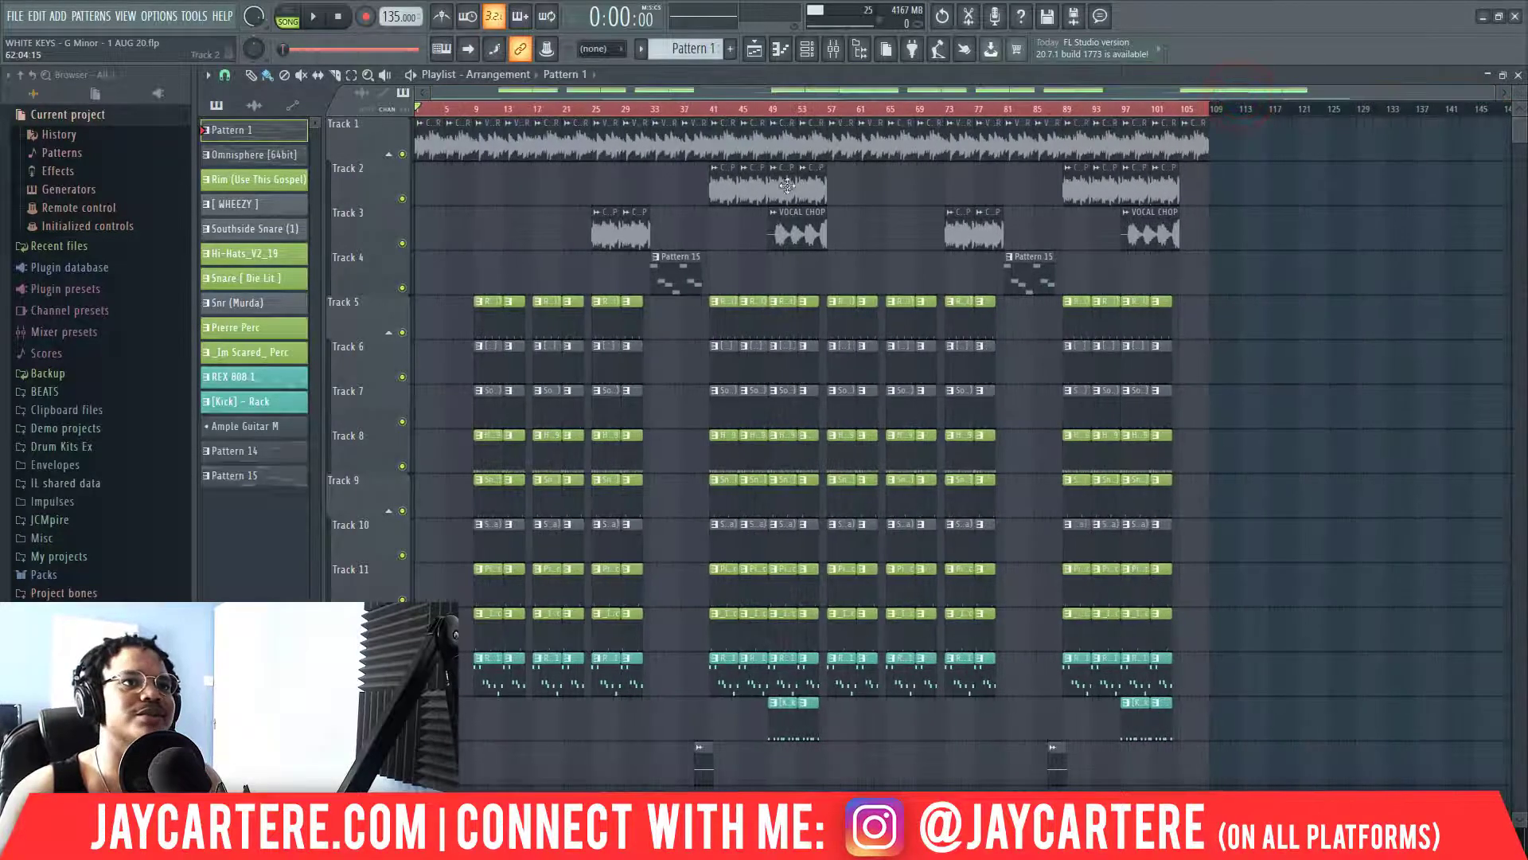
Select the first half of the arrangement in the playlist, through the first vocal chop, and play it from the start.
{"action": "left_click", "coordinate": [673, 108]}
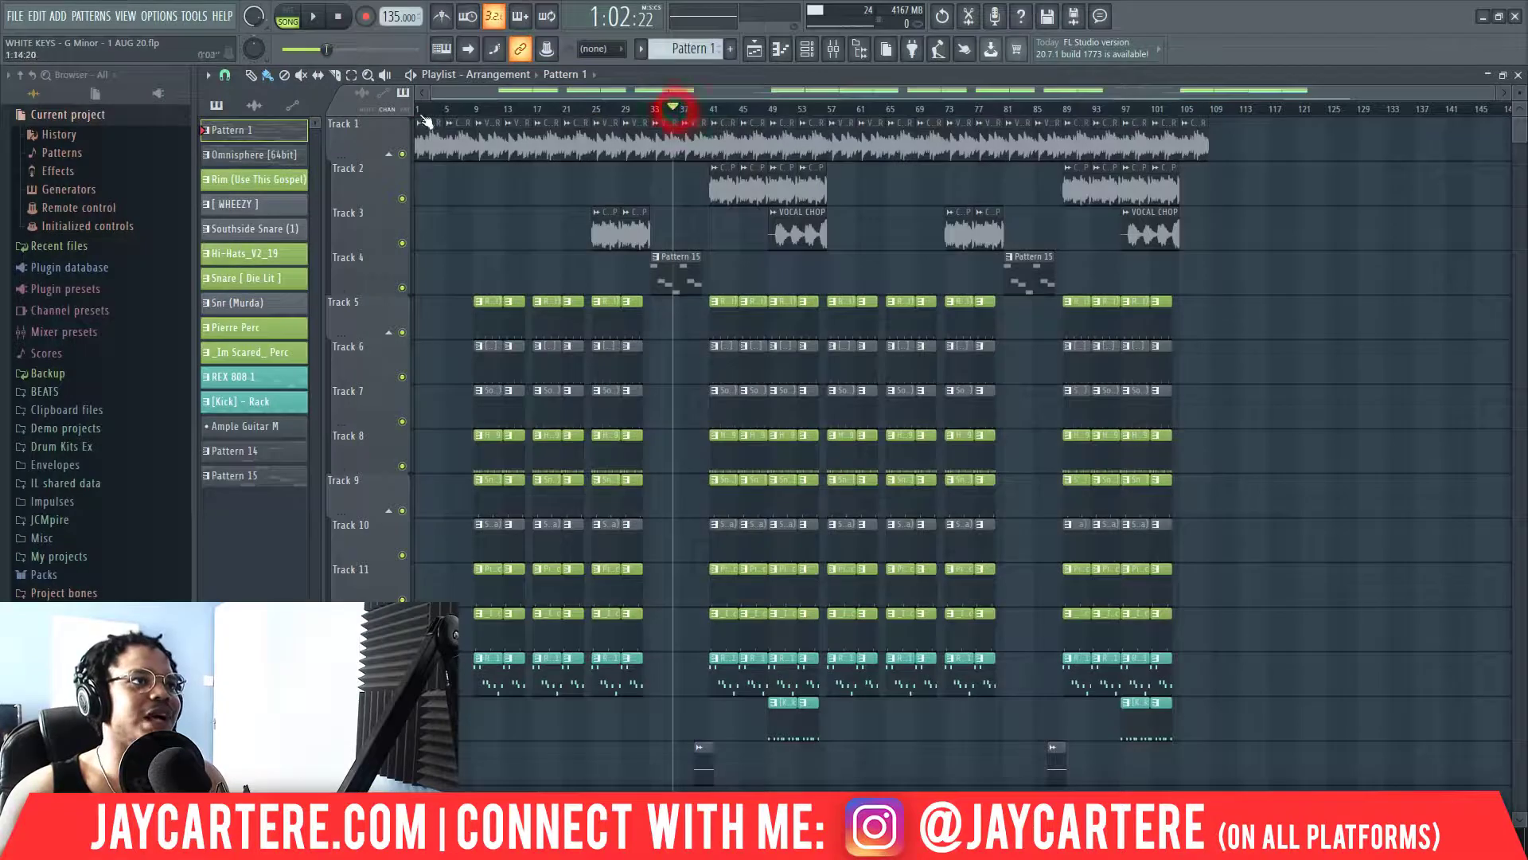
{"action": "left_click_drag", "start_coordinate": [418, 115], "coordinate": [824, 129]}
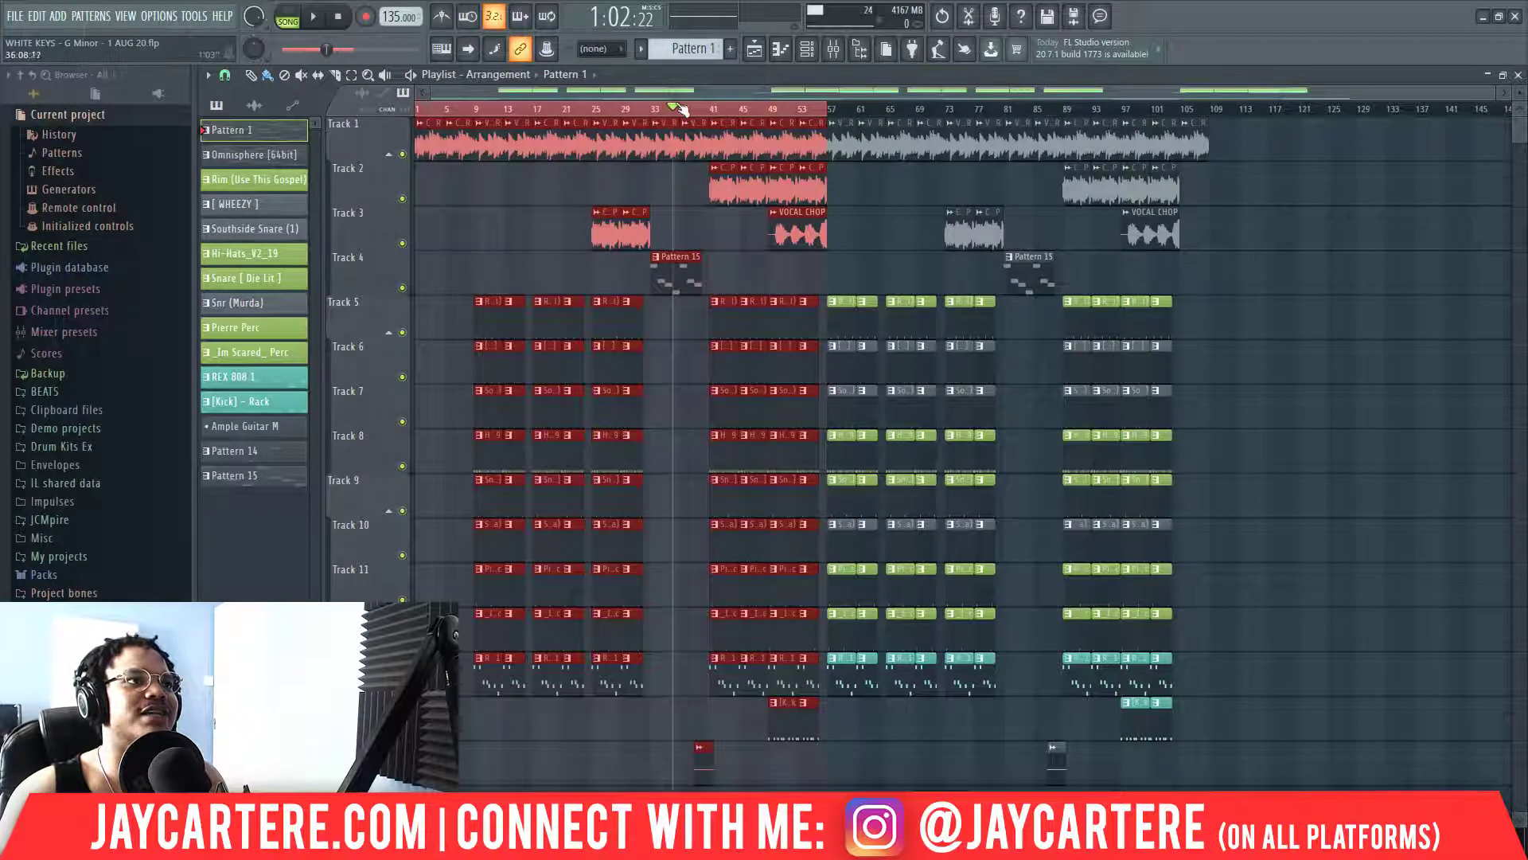
{"action": "left_click", "coordinate": [654, 102]}
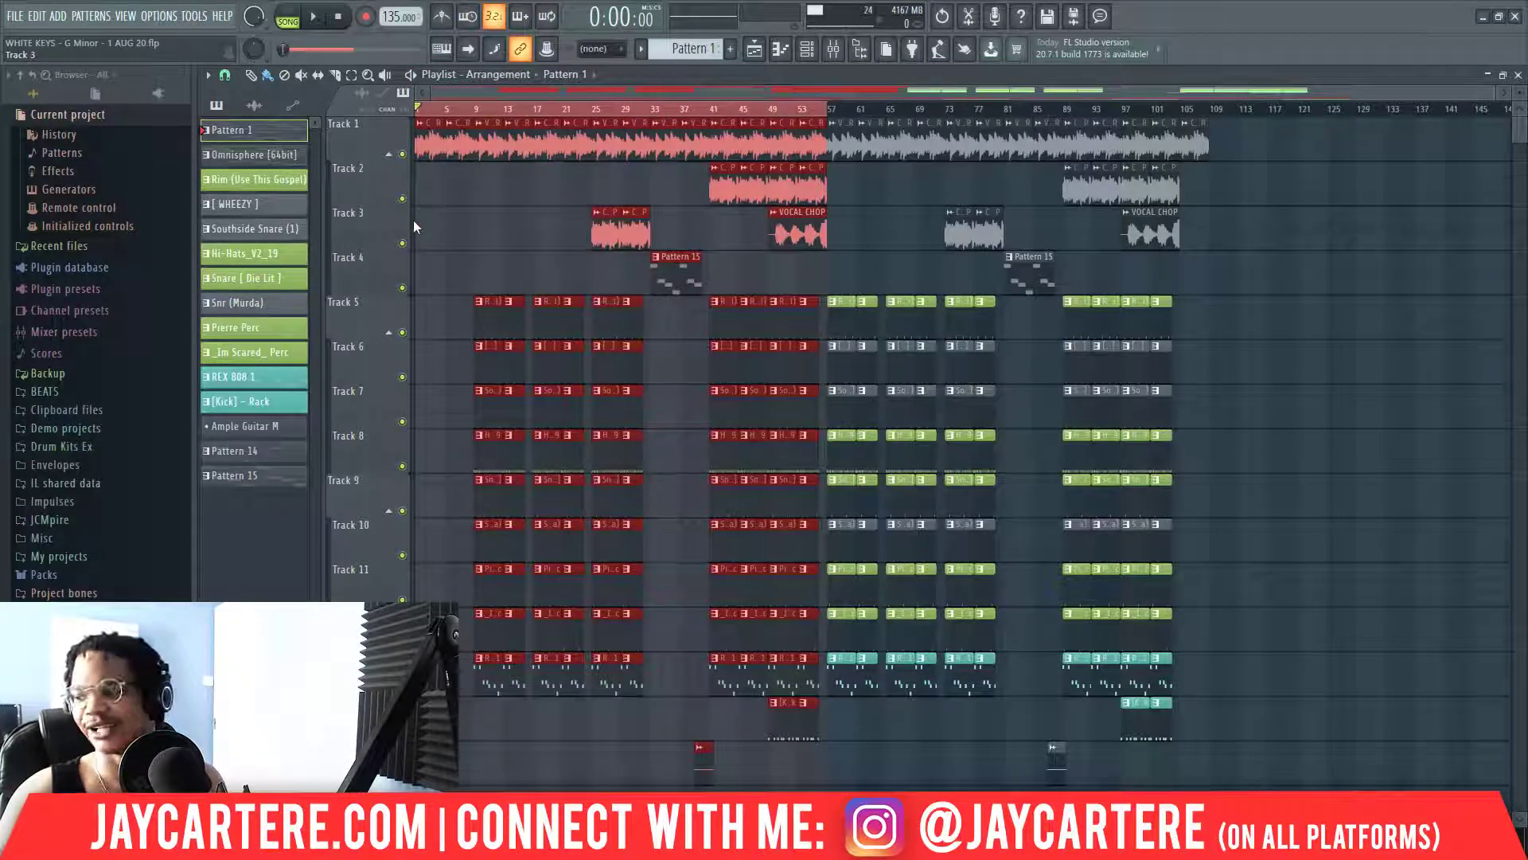
{"action": "key", "text": "space"}
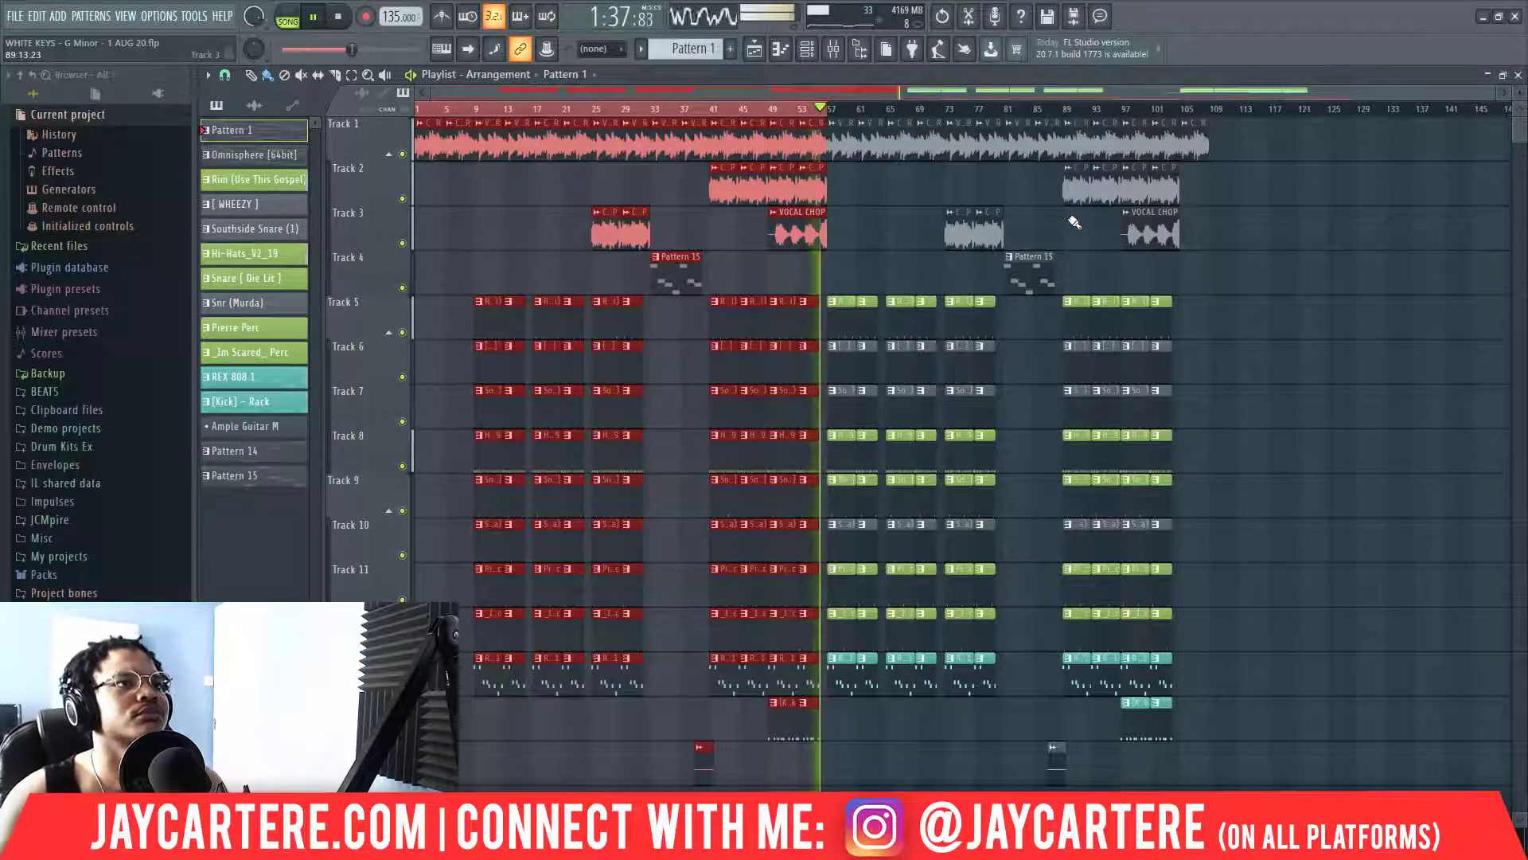
{"action": "key", "text": "space"}
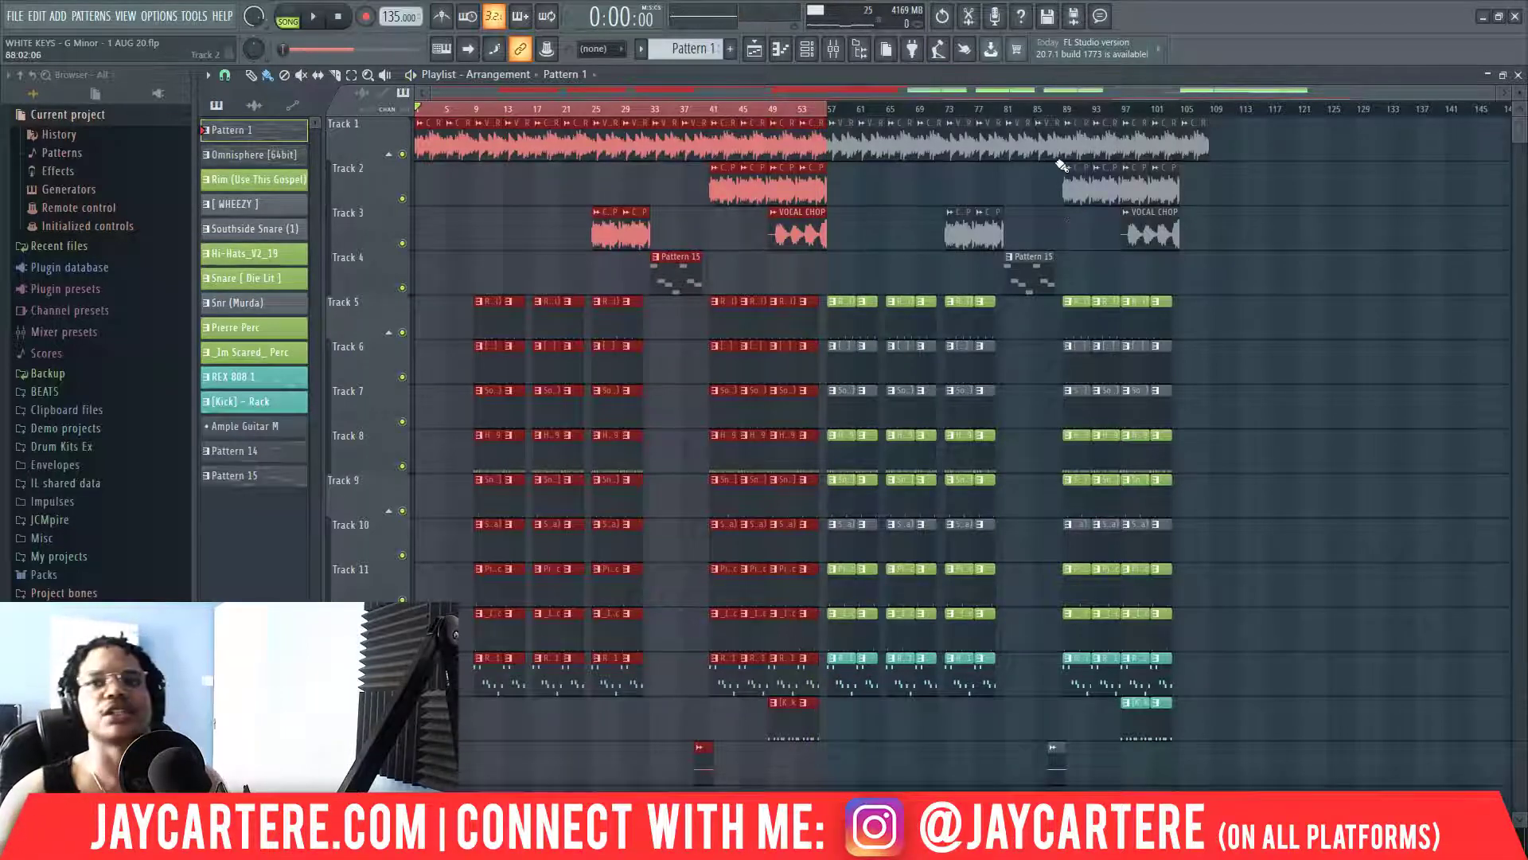
Bring up the channel rack and copy the notes of the Omnisphere channel.
{"action": "left_click_drag", "start_coordinate": [1527, 136], "coordinate": [766, 151]}
{"action": "right_click", "coordinate": [491, 196]}
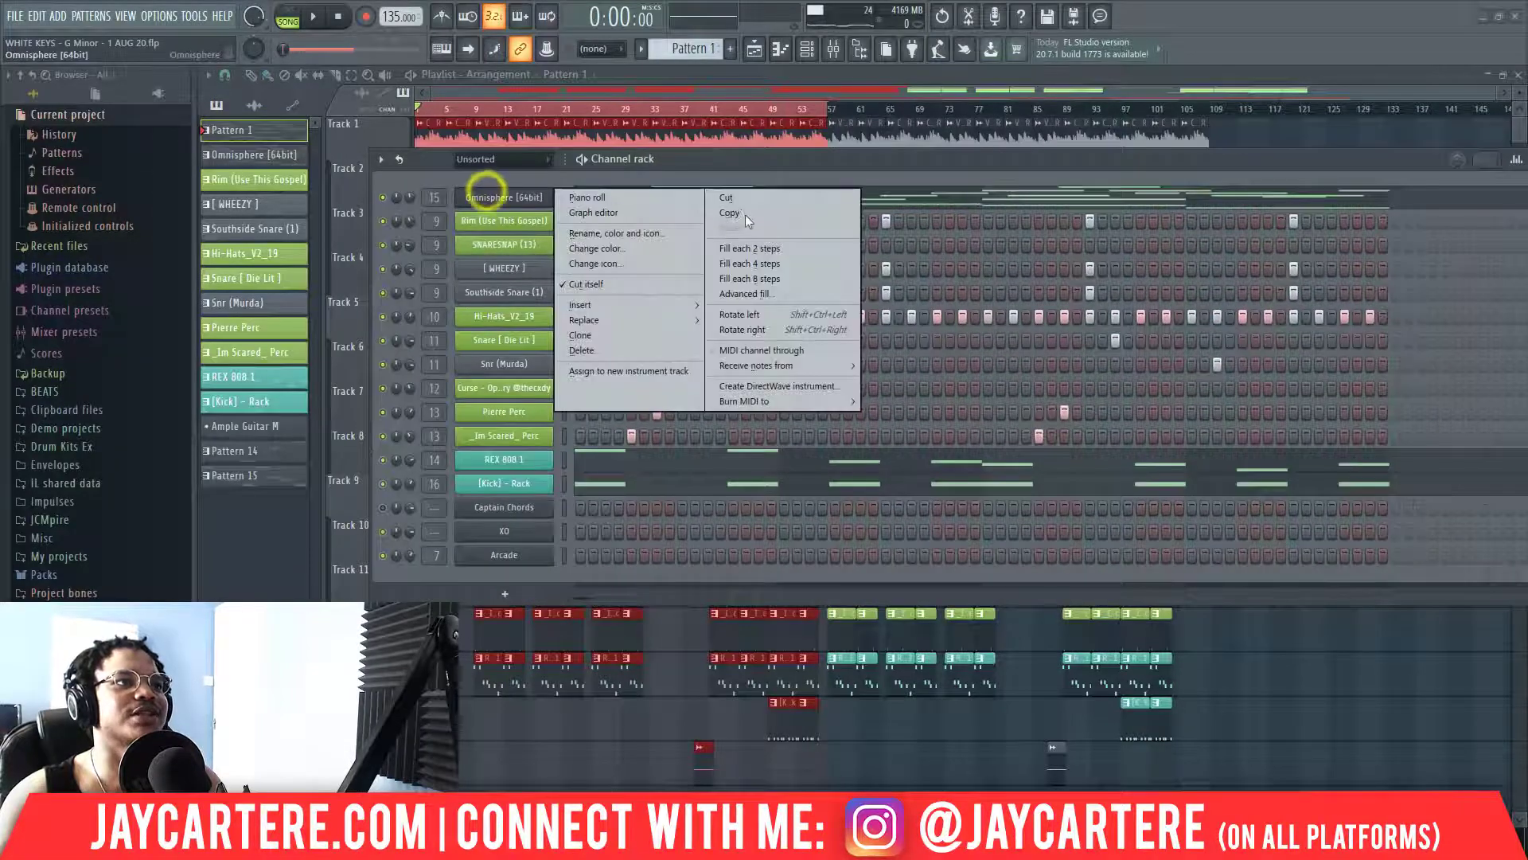
{"action": "left_click", "coordinate": [745, 214]}
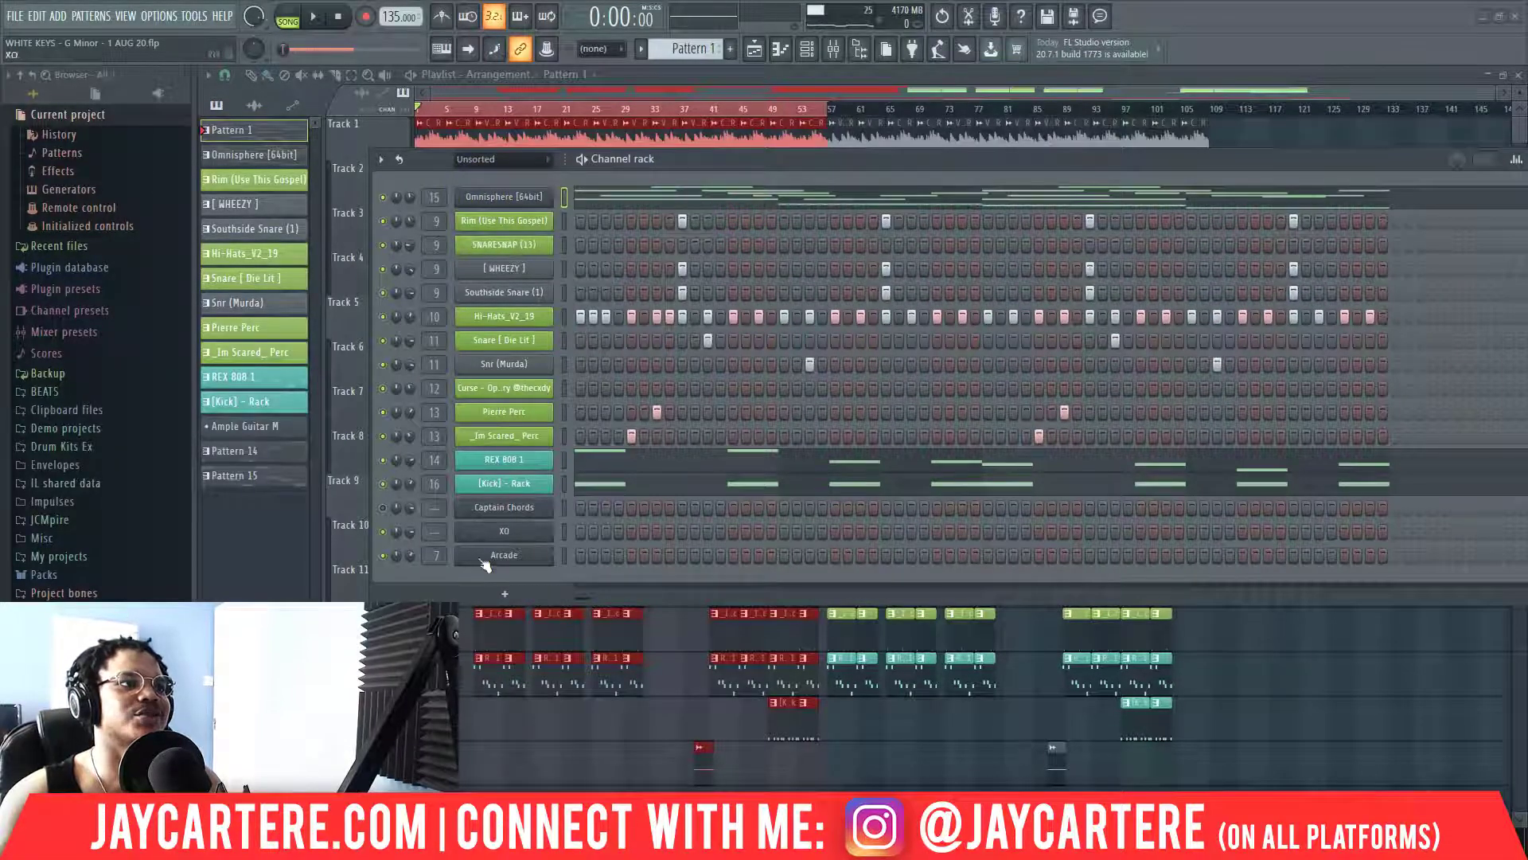
Add an FL Keys channel and paste the copied Omnisphere notes into it.
{"action": "left_click", "coordinate": [516, 597]}
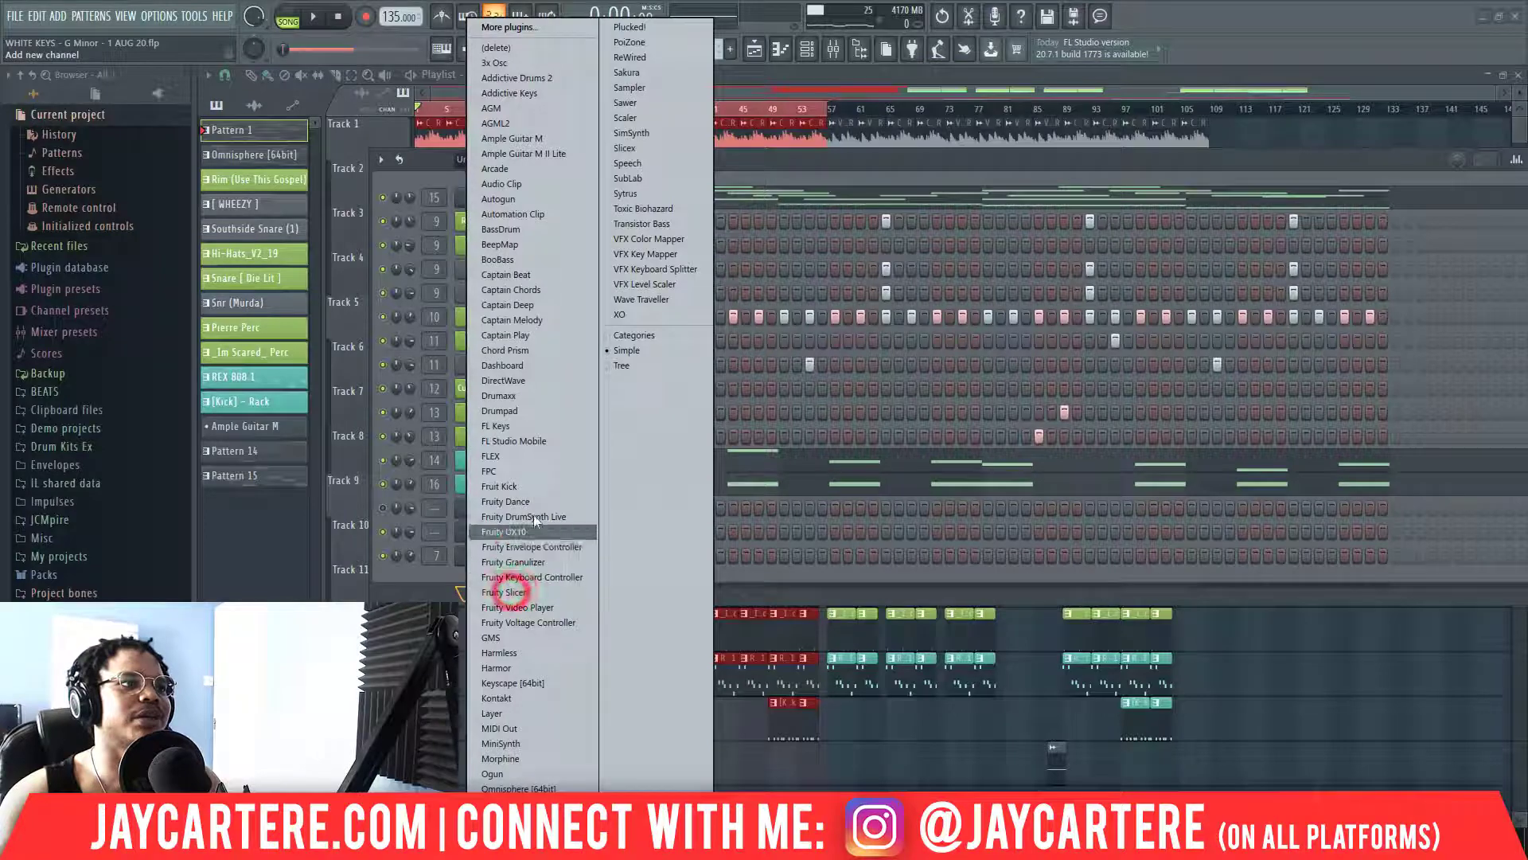
{"action": "left_click", "coordinate": [515, 431]}
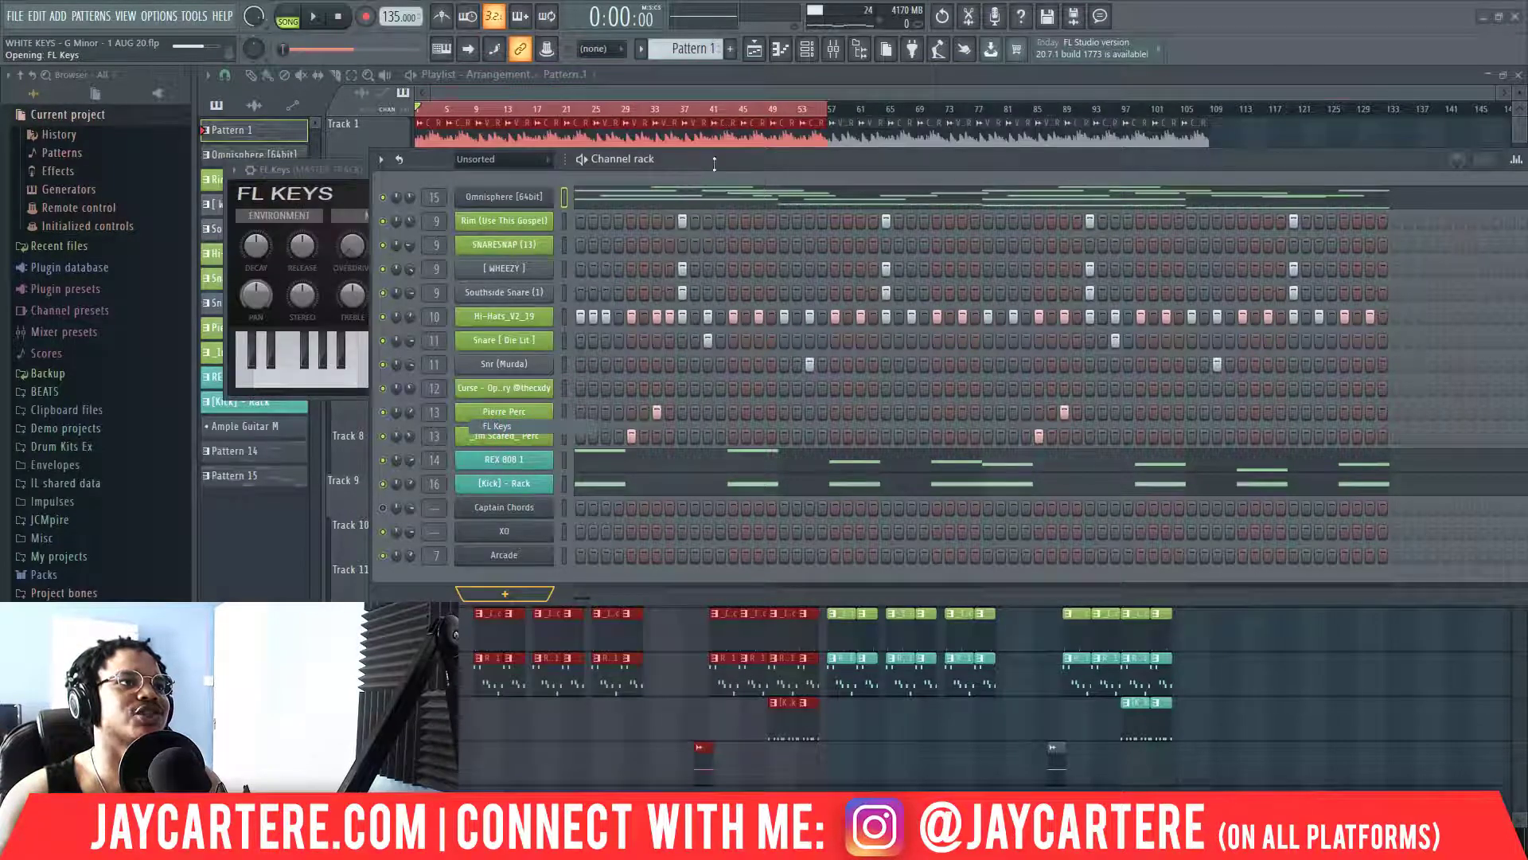
{"action": "left_click_drag", "start_coordinate": [716, 161], "coordinate": [730, 158]}
{"action": "right_click", "coordinate": [551, 571]}
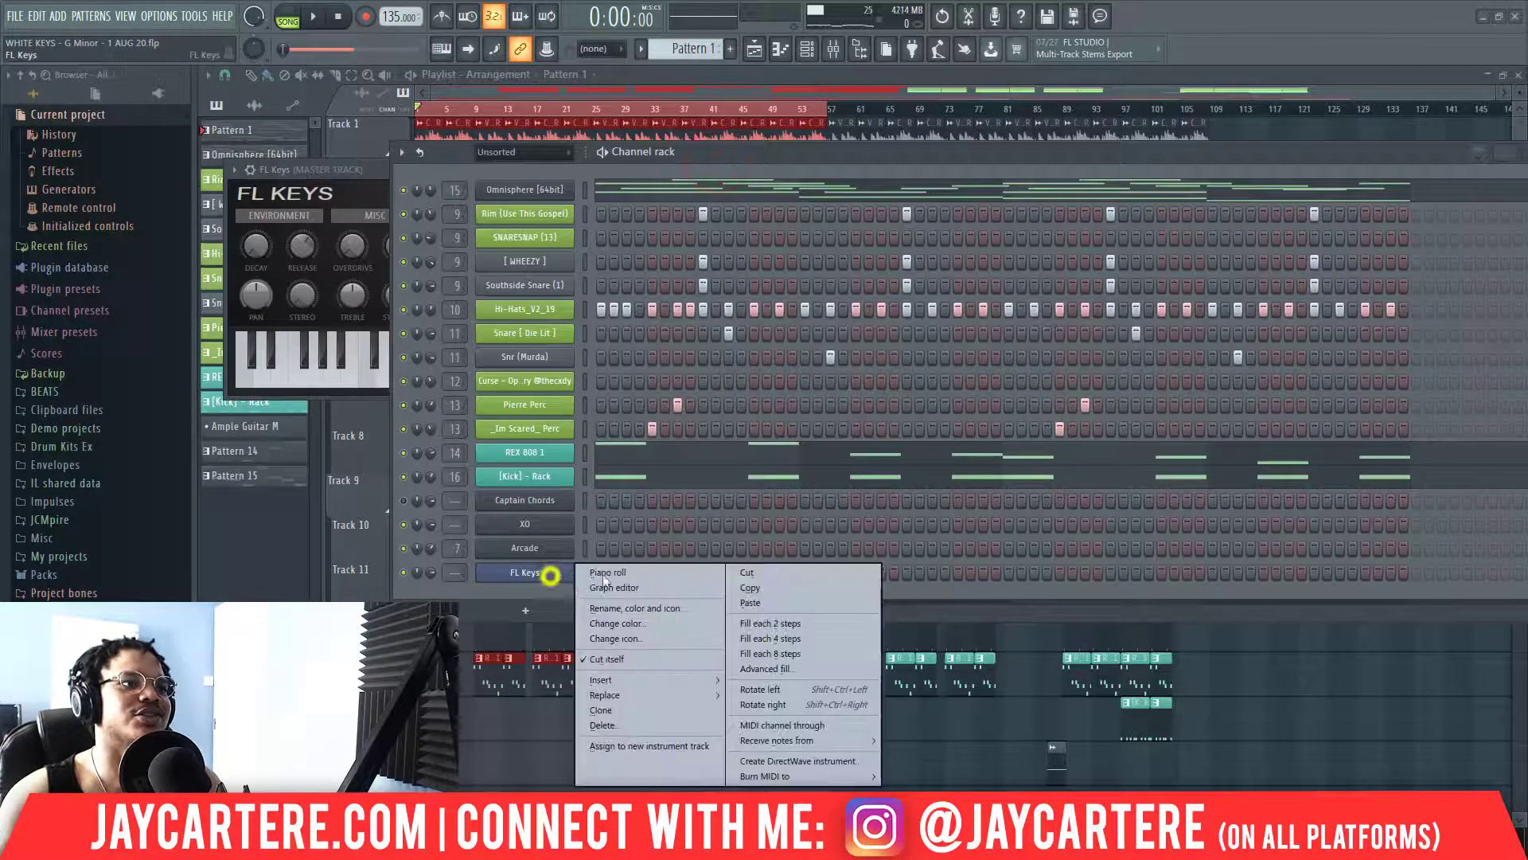
{"action": "left_click", "coordinate": [752, 600]}
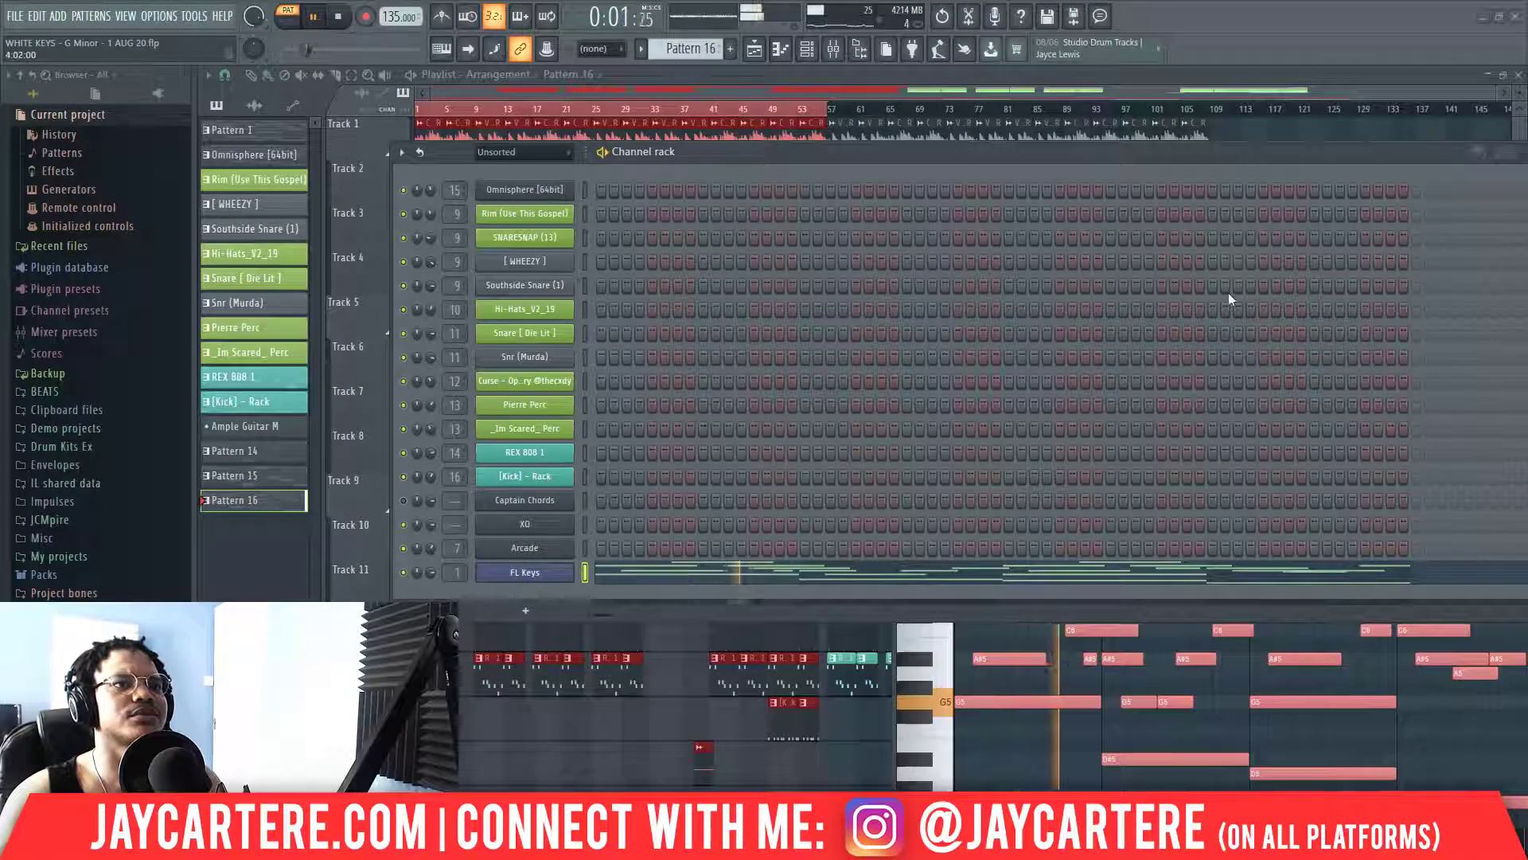
Bring the FL Keys piano roll of Pattern 16 into full view, stop playback and fit the four bars across it.
{"action": "left_click_drag", "start_coordinate": [1048, 152], "coordinate": [1527, 164]}
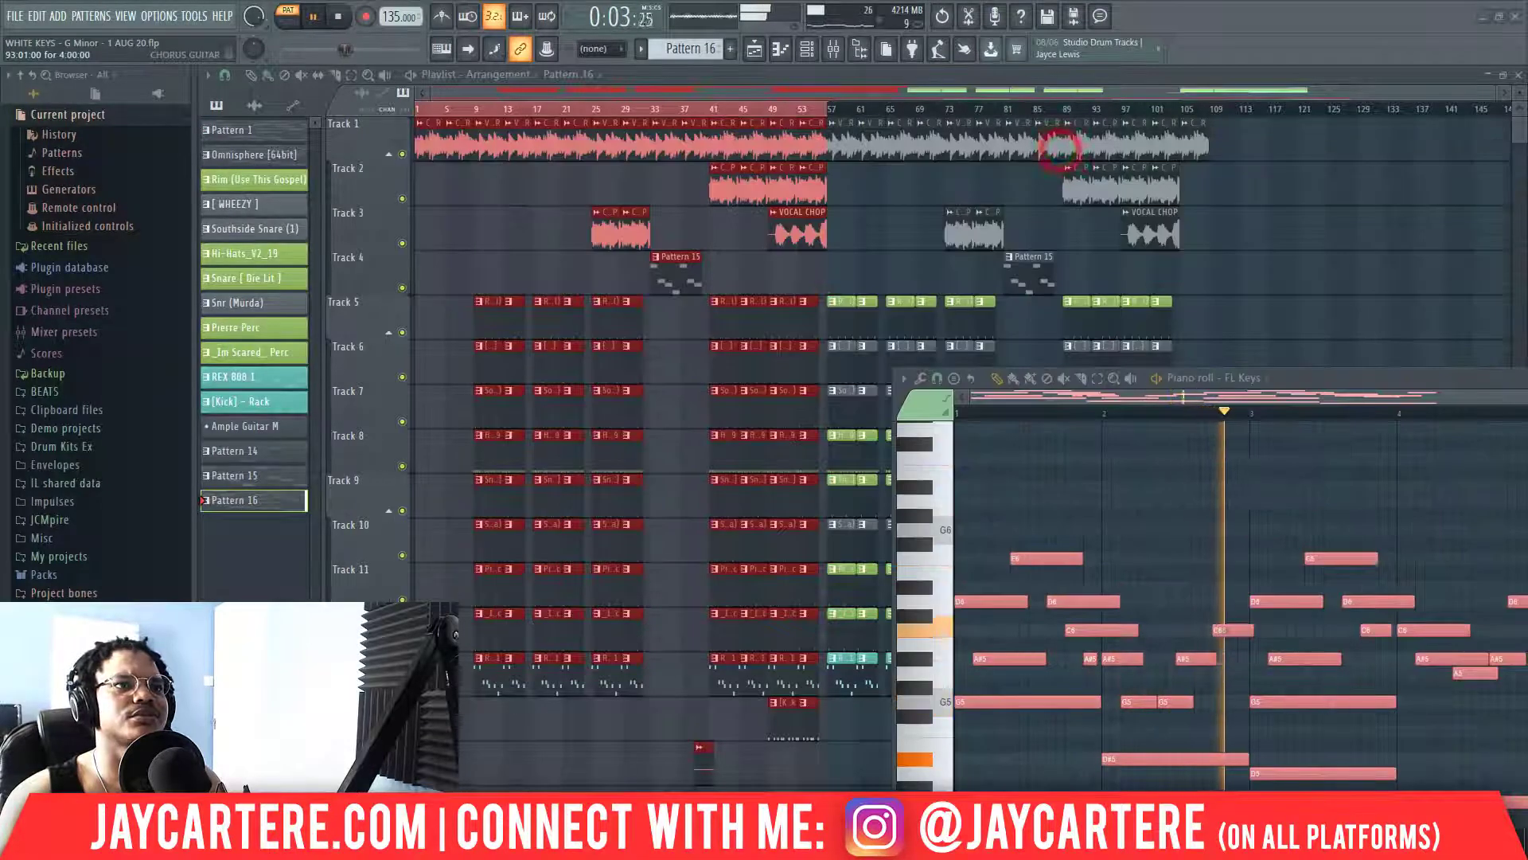
{"action": "left_click_drag", "start_coordinate": [1385, 376], "coordinate": [848, 117]}
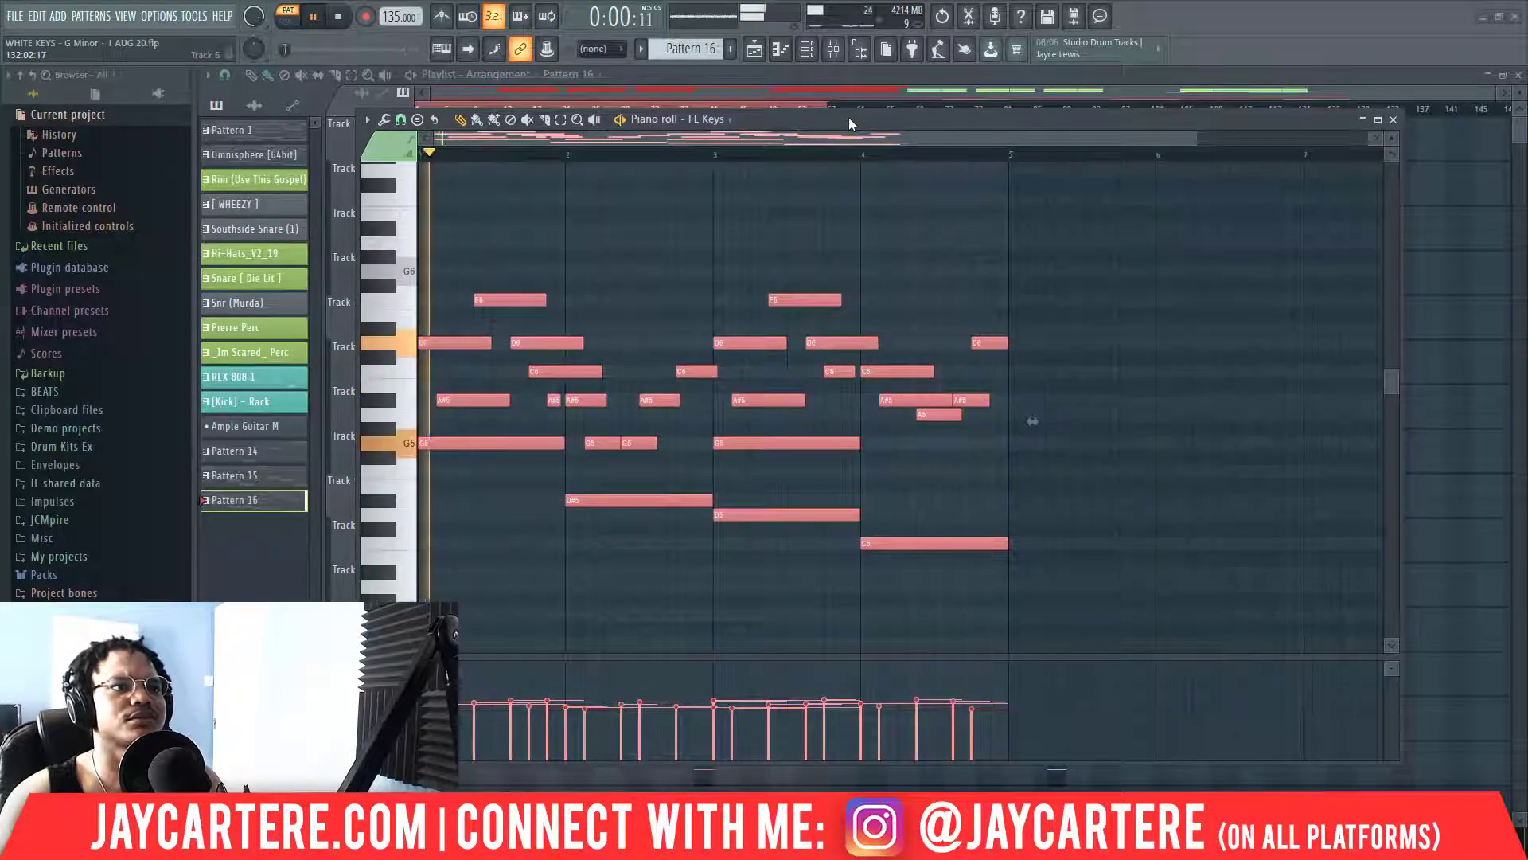
{"action": "key", "text": "space"}
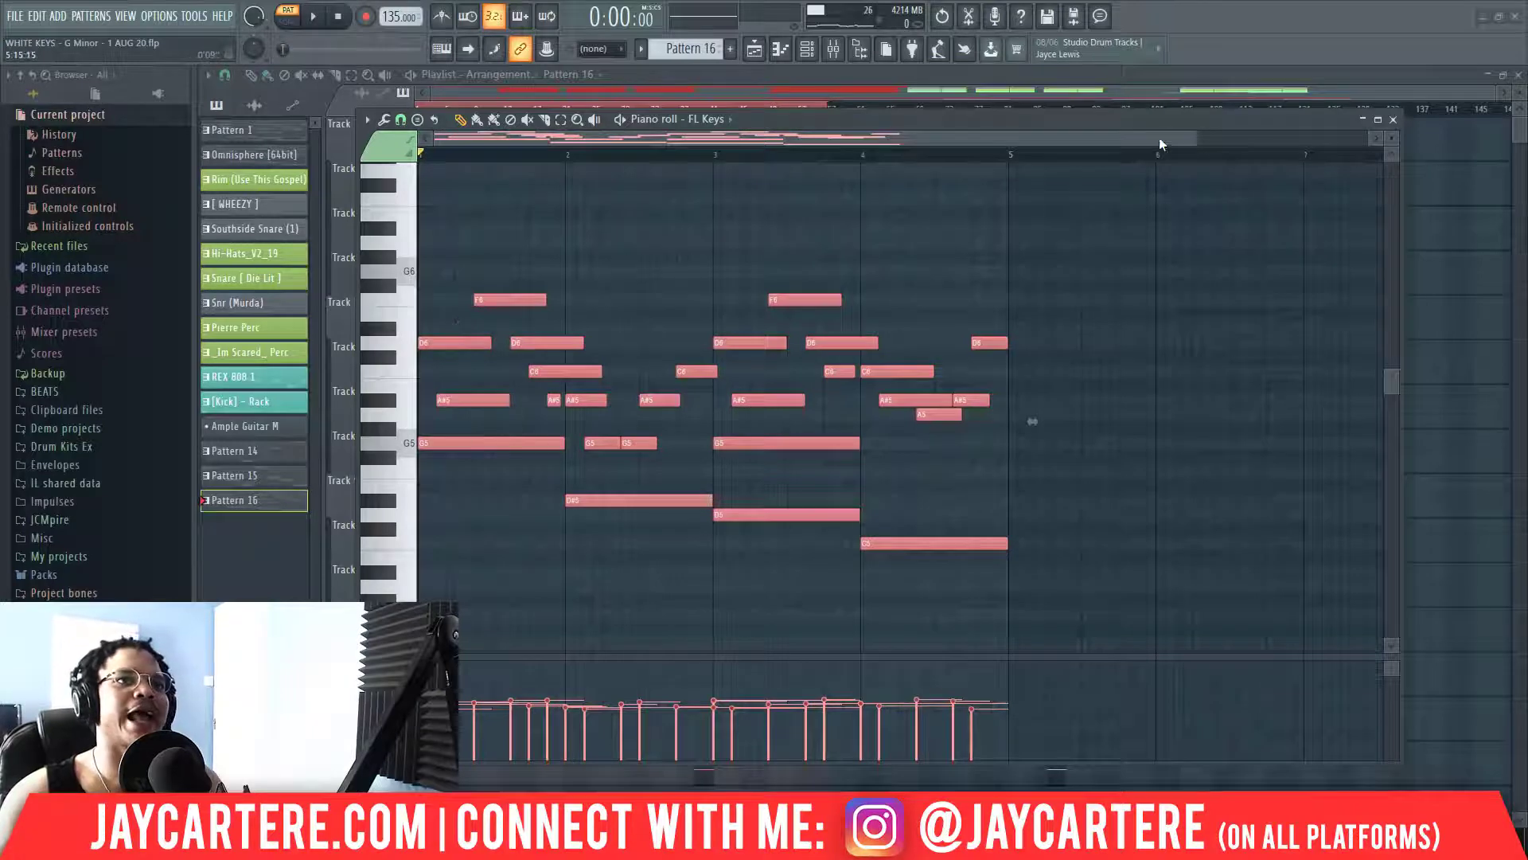
{"action": "left_click_drag", "start_coordinate": [1199, 135], "coordinate": [1031, 132]}
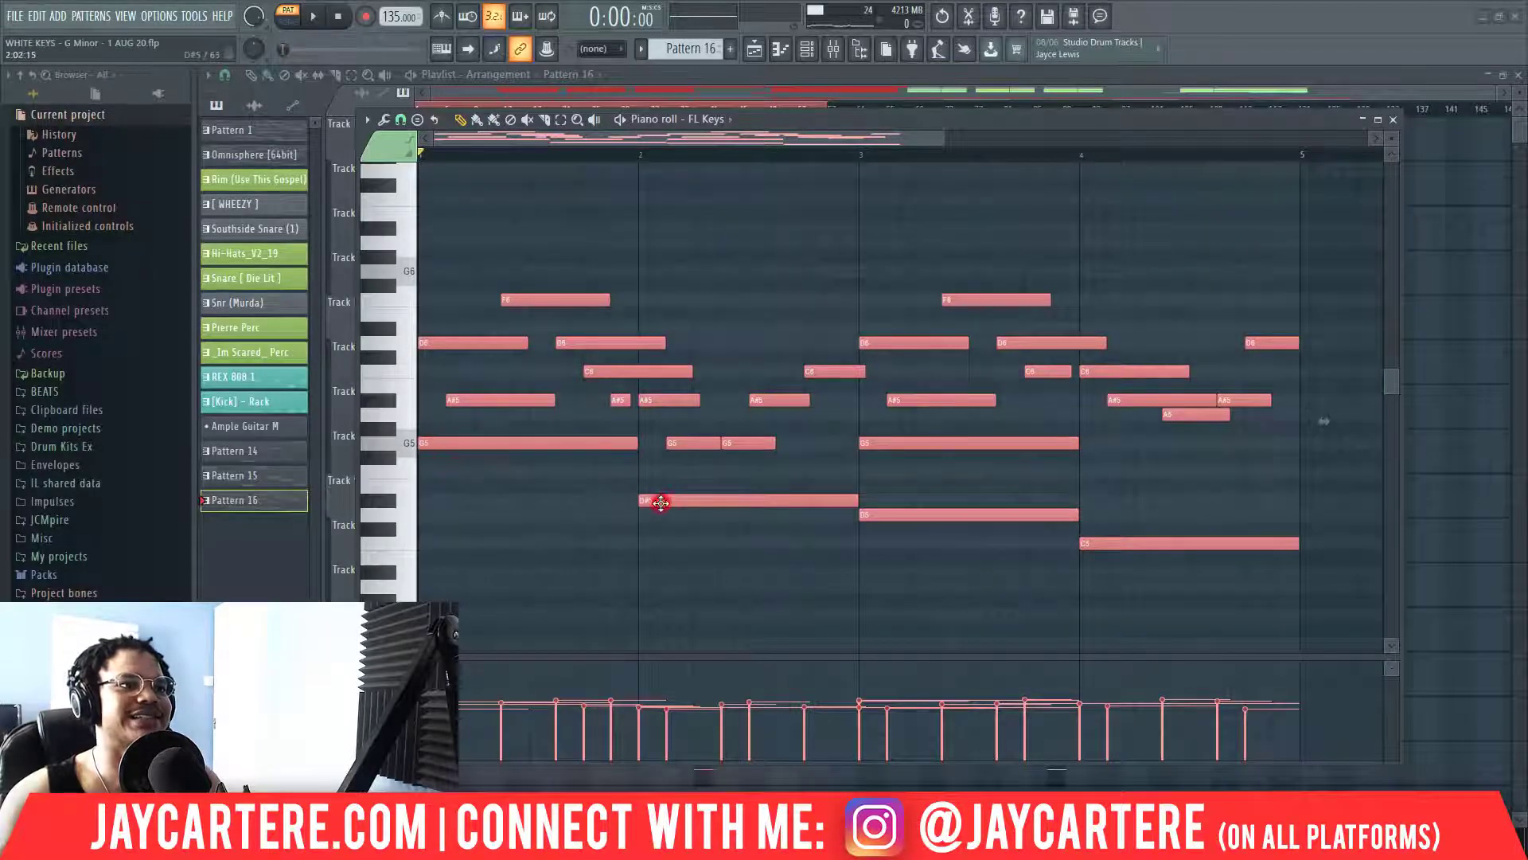
Audition the long bass notes D#5, D5 and C5 in the FL Keys piano roll.
{"action": "left_click", "coordinate": [661, 502]}
{"action": "left_click", "coordinate": [898, 514]}
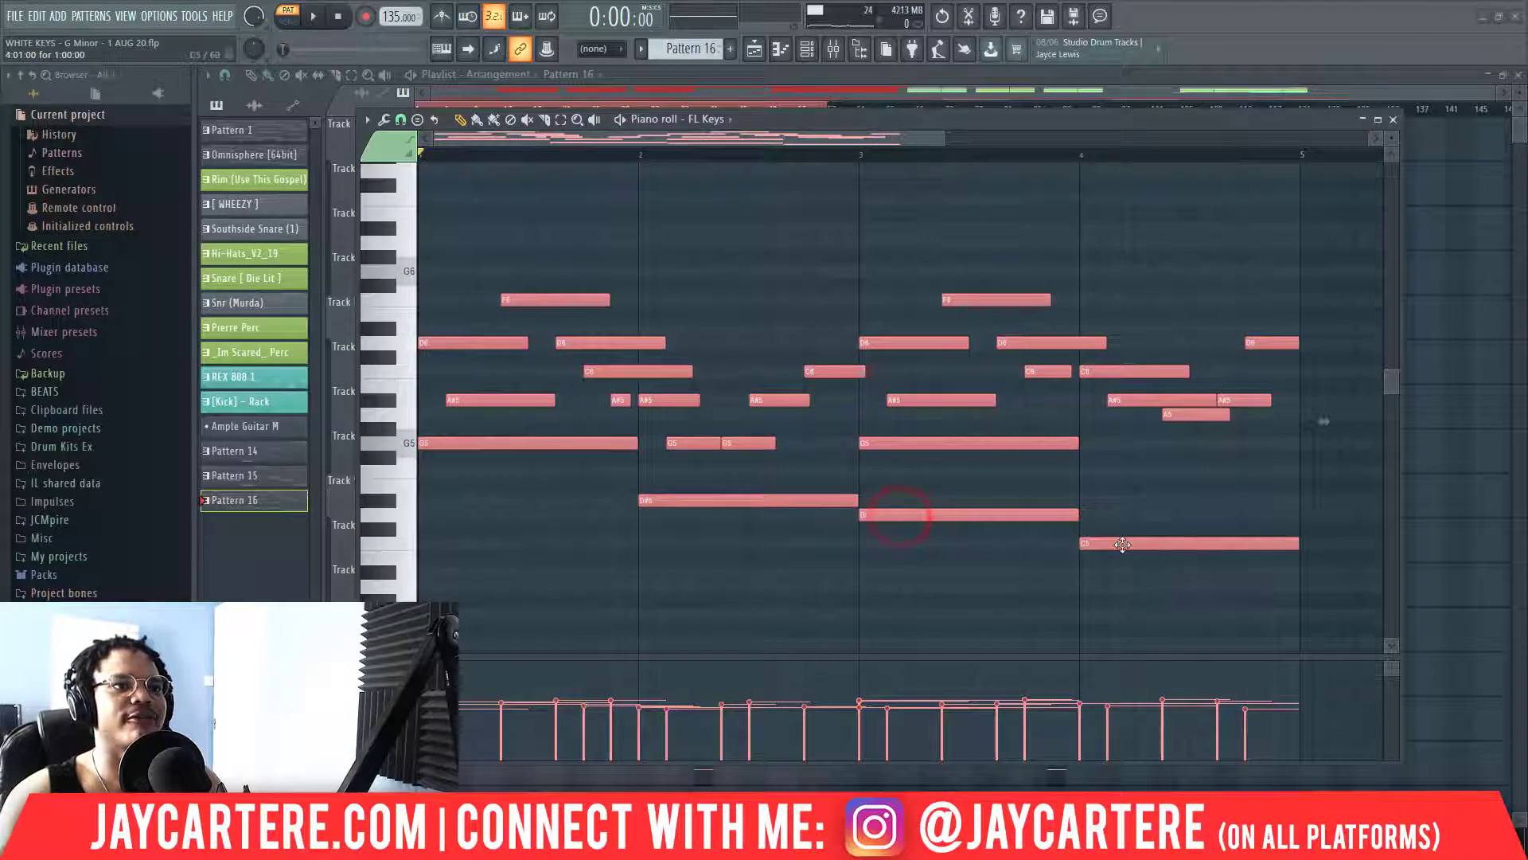
{"action": "left_click", "coordinate": [1119, 543]}
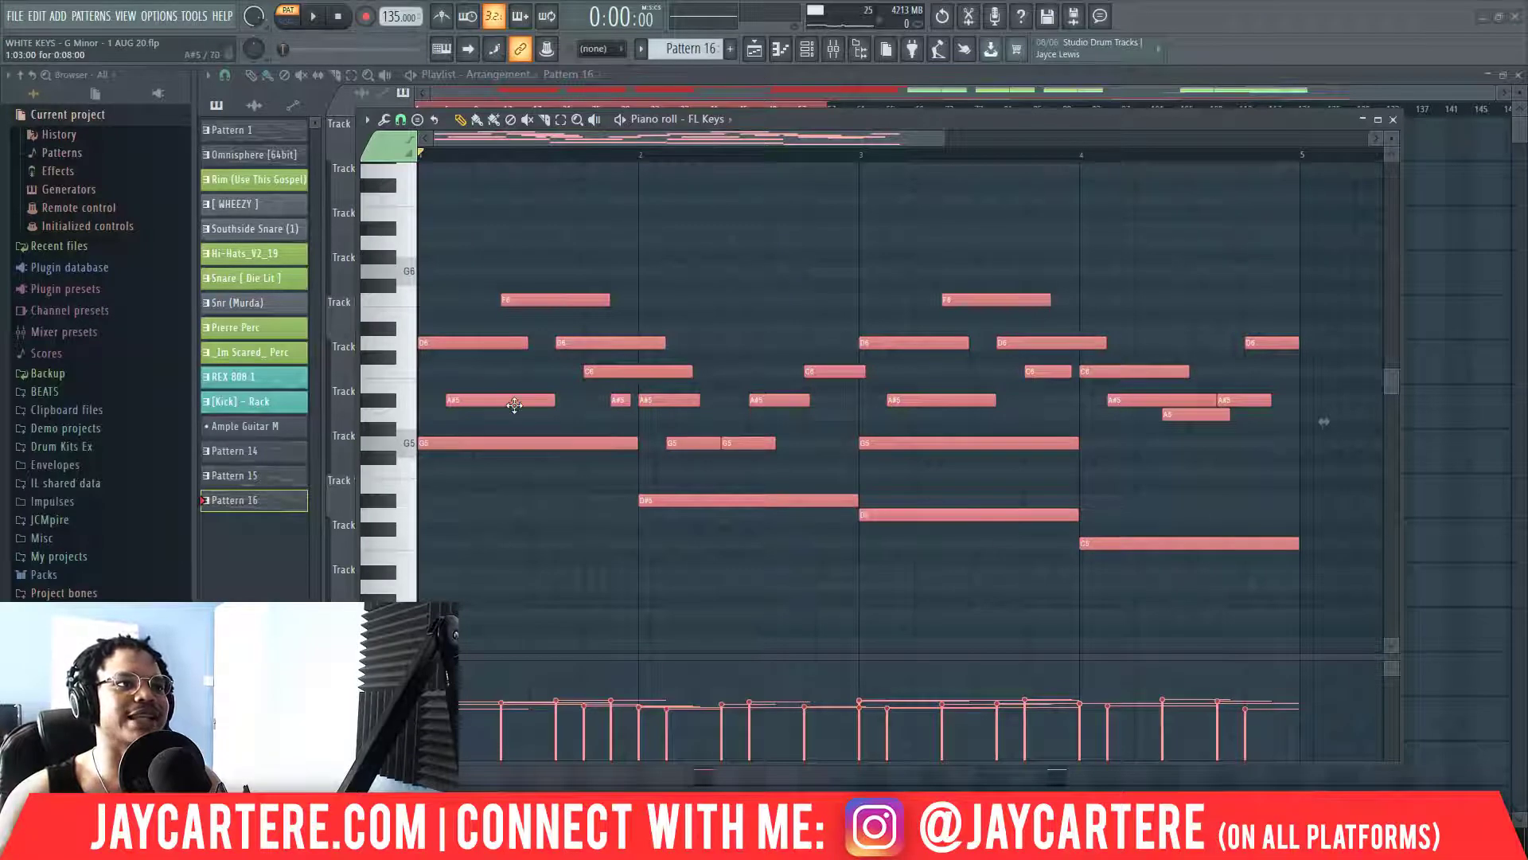
Deselect the pasted notes and audition the opening notes of bar 1: D6, G5 and A#5.
{"action": "scroll", "coordinate": [806, 432], "scroll_direction": "up", "scroll_amount": 3}
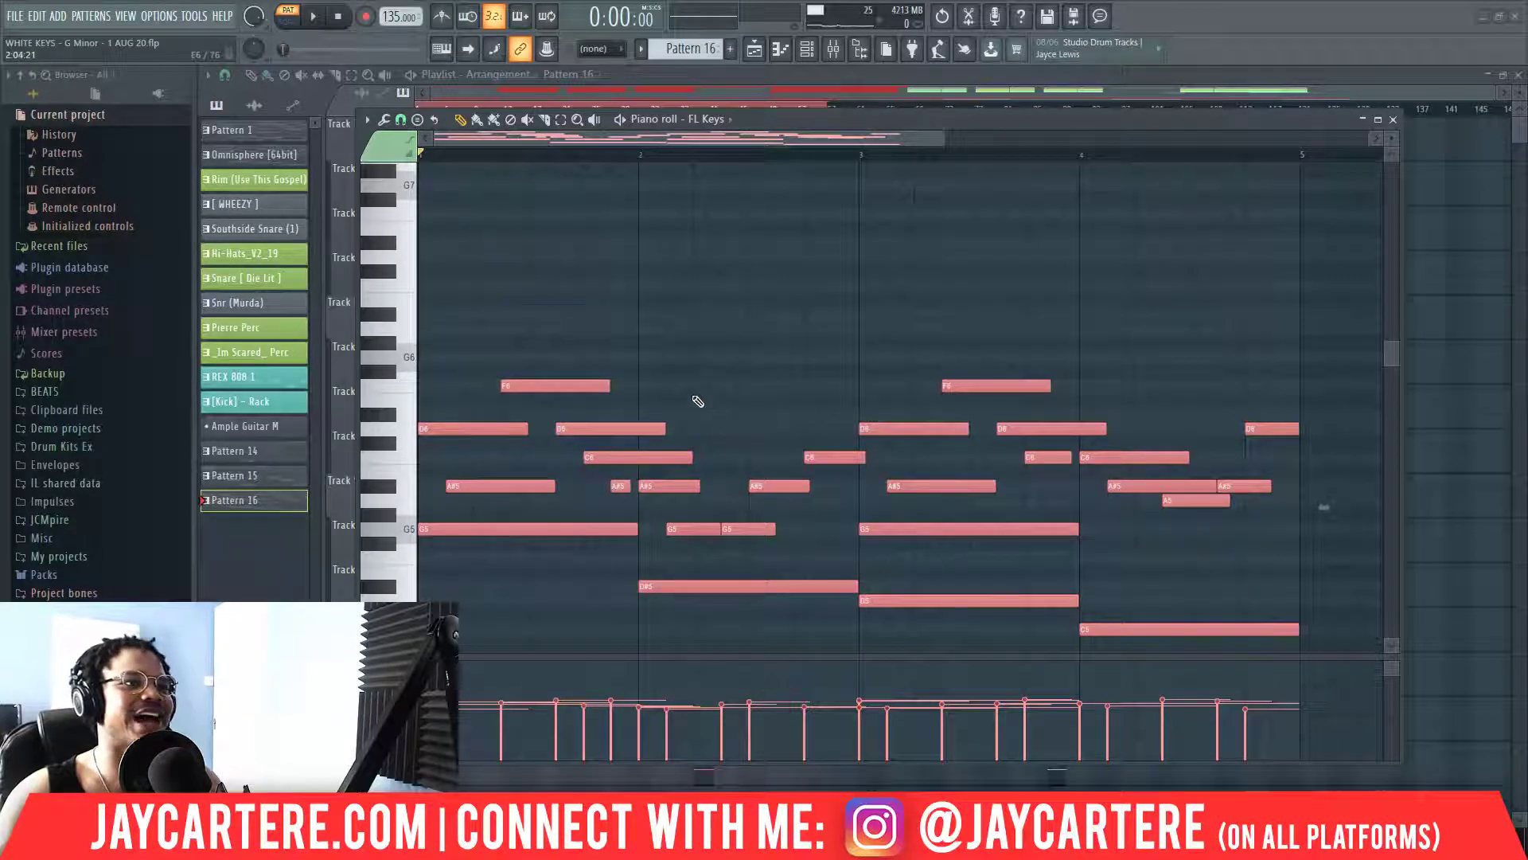
{"action": "scroll", "coordinate": [699, 403], "scroll_direction": "down", "scroll_amount": 1}
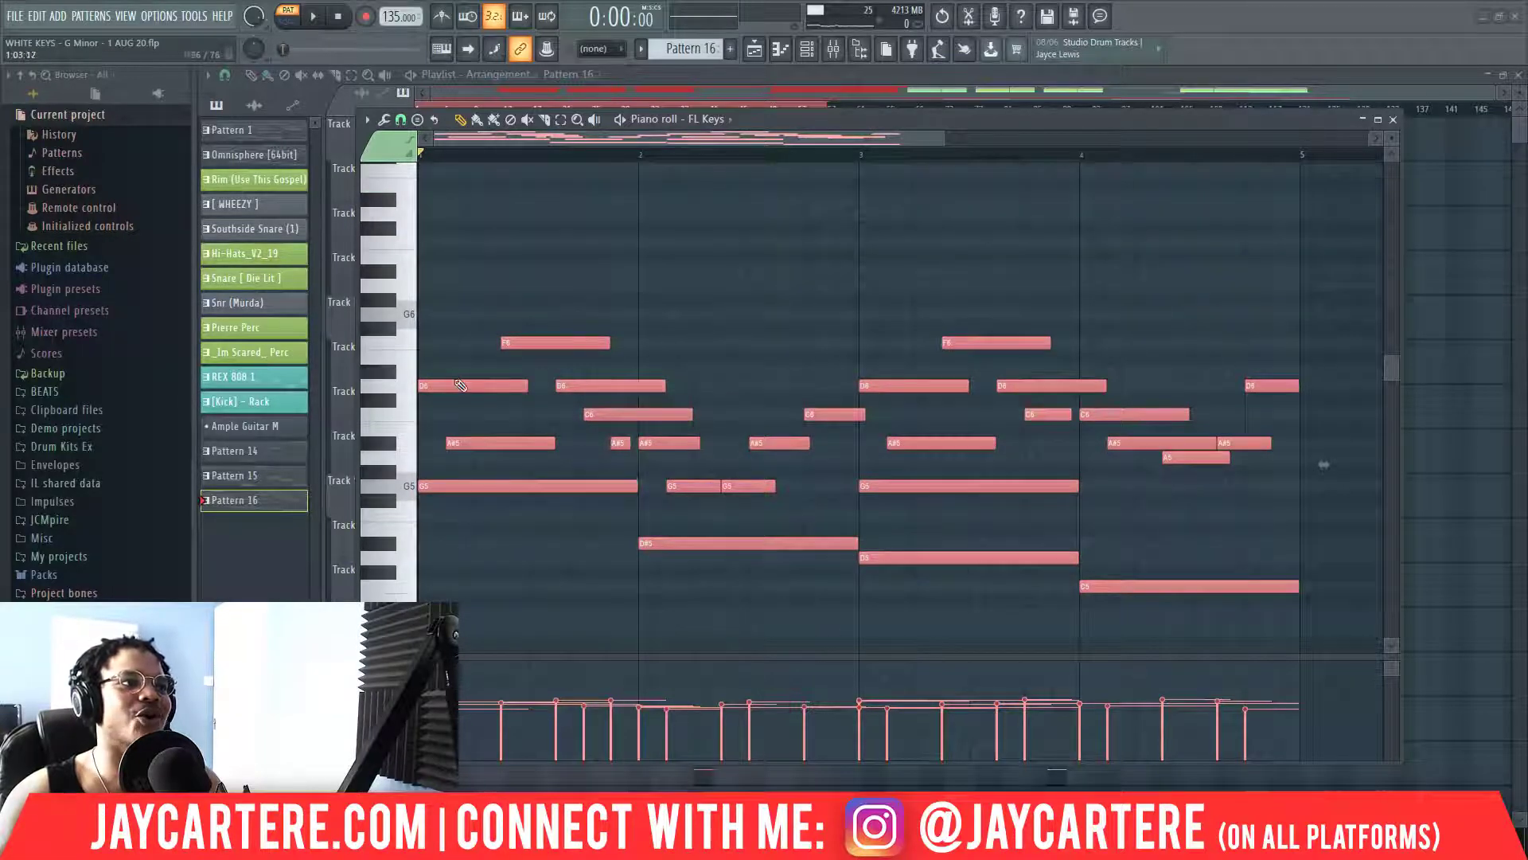
{"action": "left_click", "coordinate": [451, 358]}
{"action": "right_click", "coordinate": [458, 363]}
{"action": "left_click", "coordinate": [458, 383]}
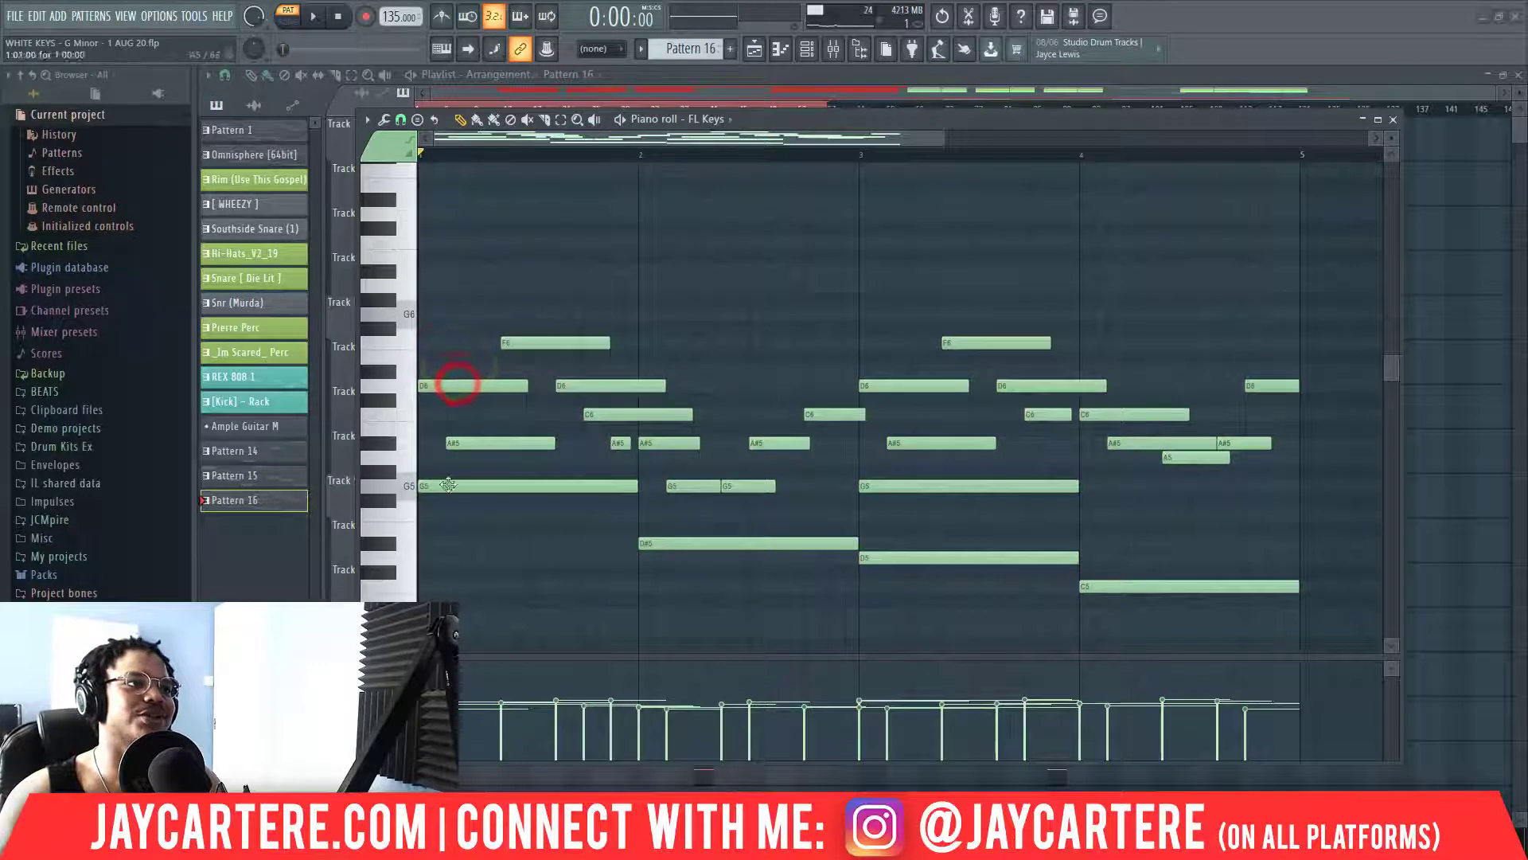
{"action": "left_click", "coordinate": [445, 485]}
{"action": "left_click", "coordinate": [461, 440]}
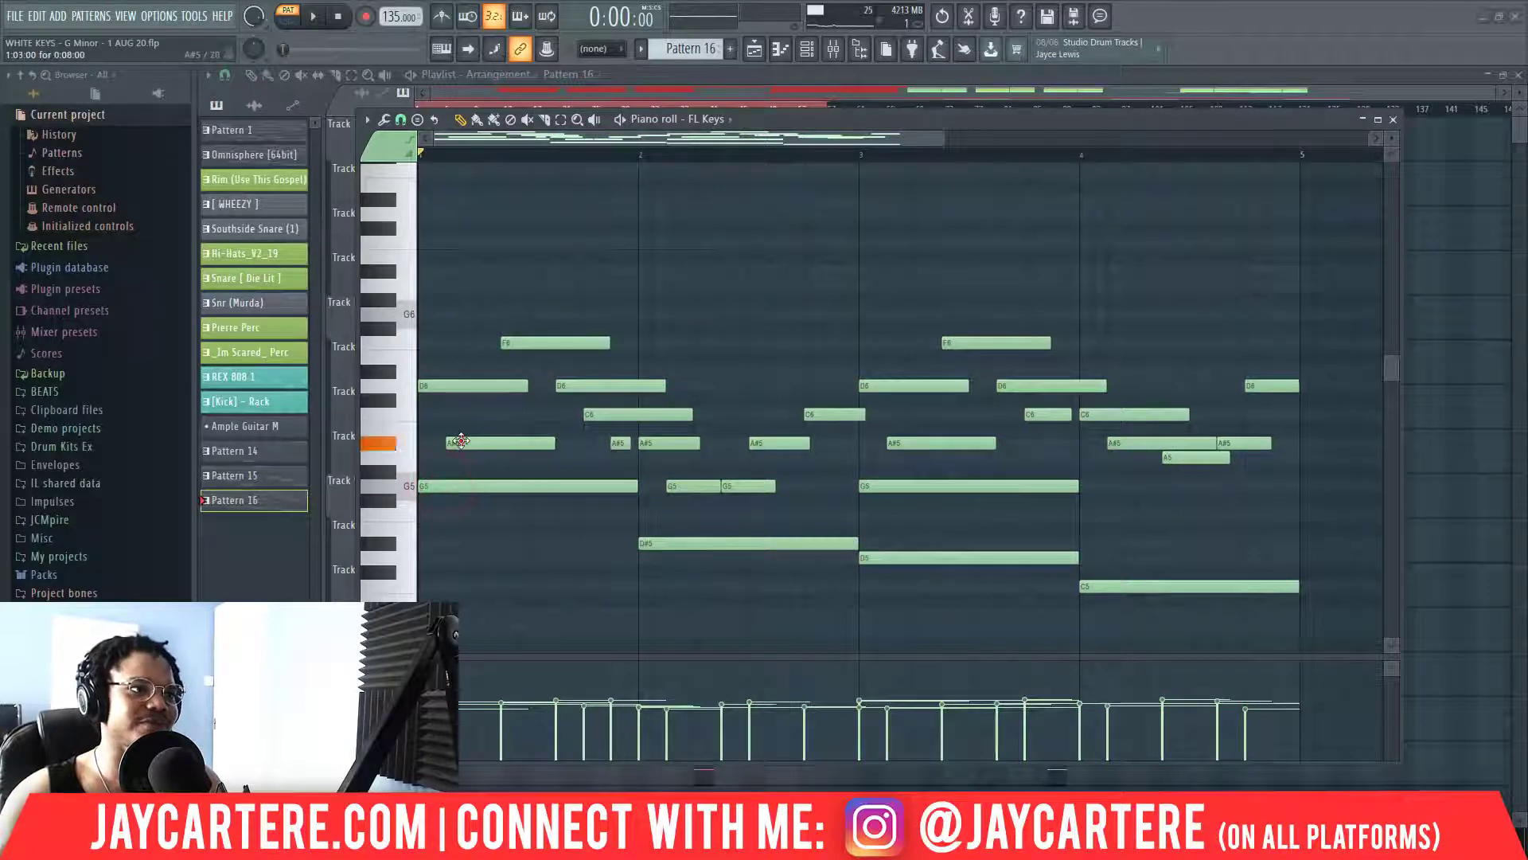
{"action": "left_click", "coordinate": [438, 386]}
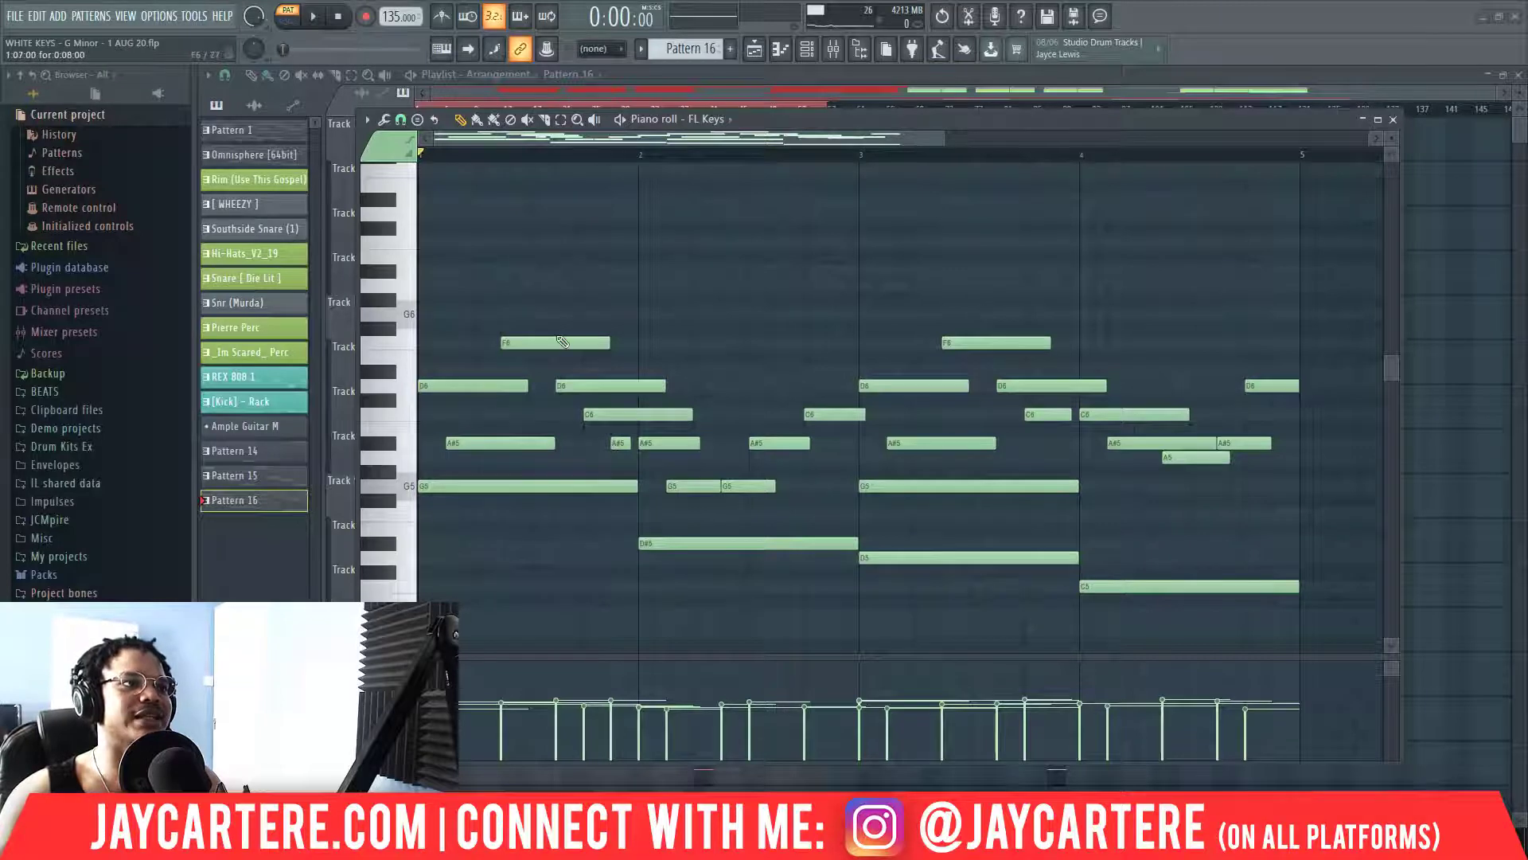
Audition the D6 and C6 notes late in bar 1 and the A#5 note starting bar 2.
{"action": "left_click", "coordinate": [589, 387]}
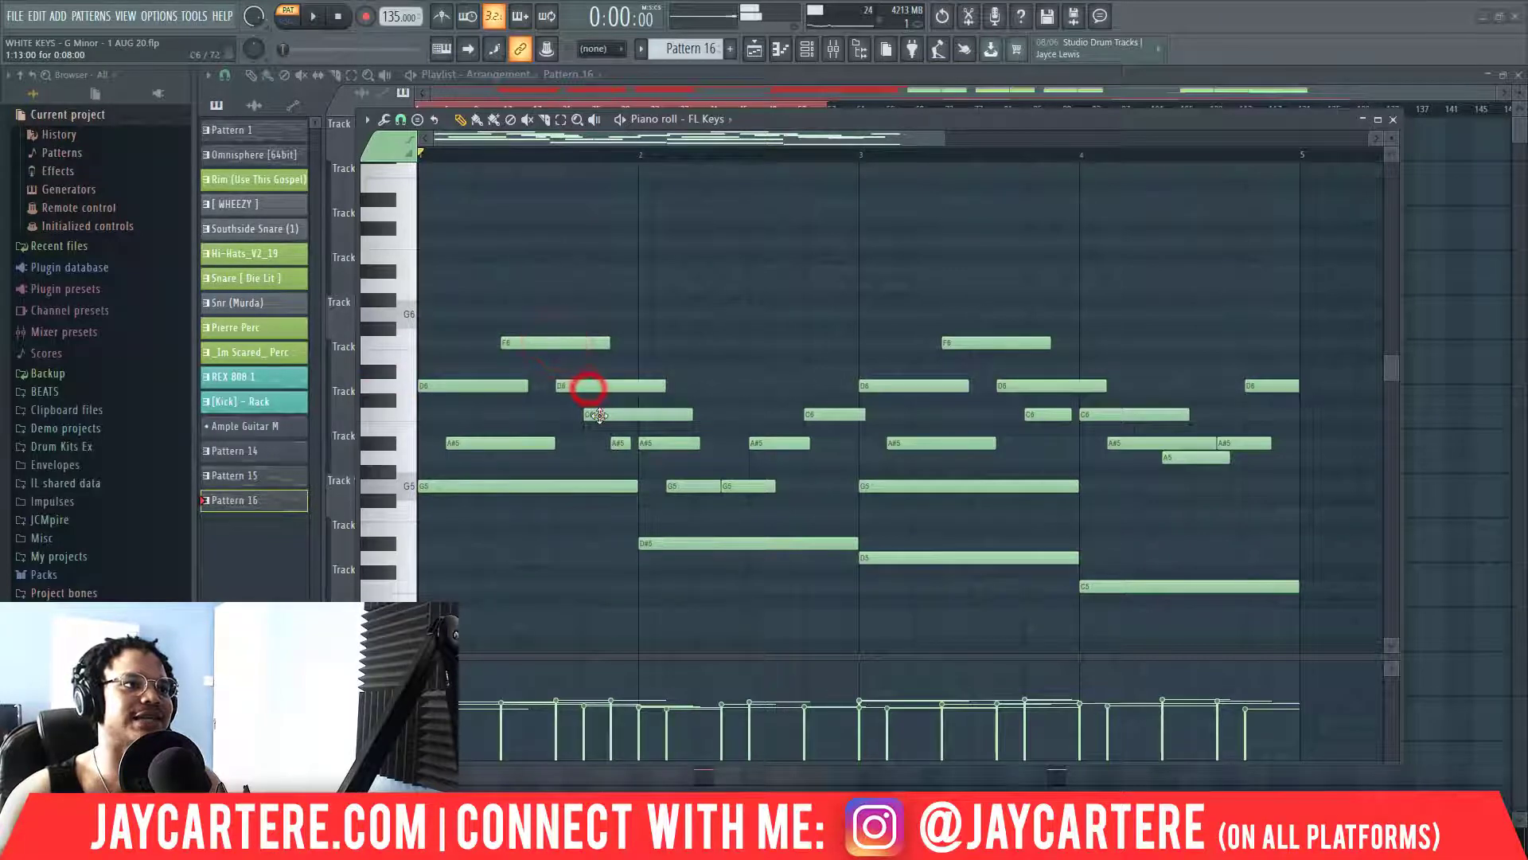
{"action": "left_click", "coordinate": [600, 415]}
{"action": "left_click", "coordinate": [655, 444]}
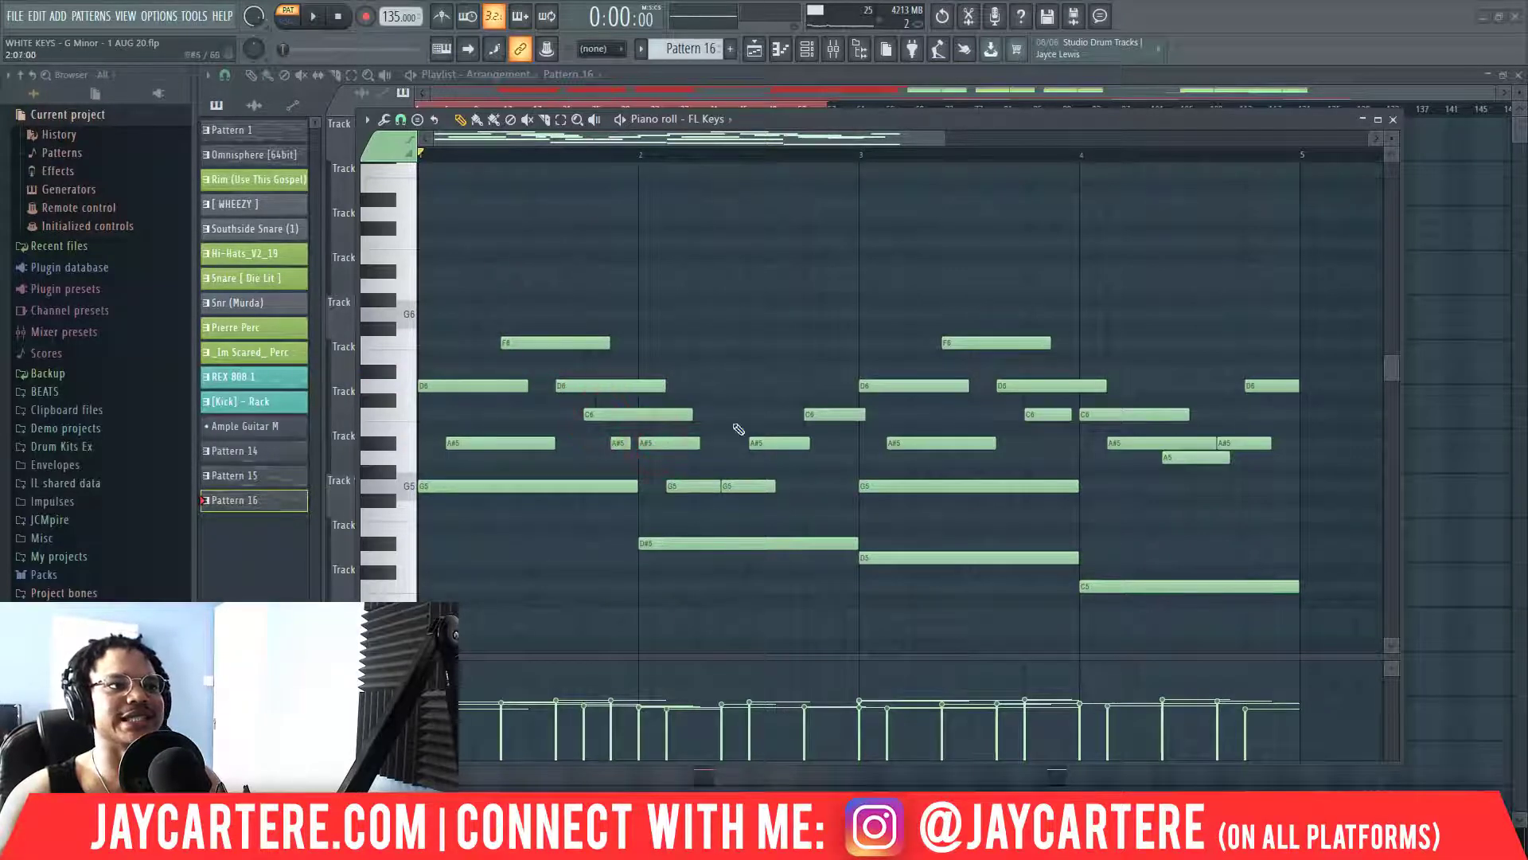
Audition the D#5 and A#5 notes of bar 2, followed by the D5 and G5 notes of bar 3.
{"action": "left_click", "coordinate": [672, 545]}
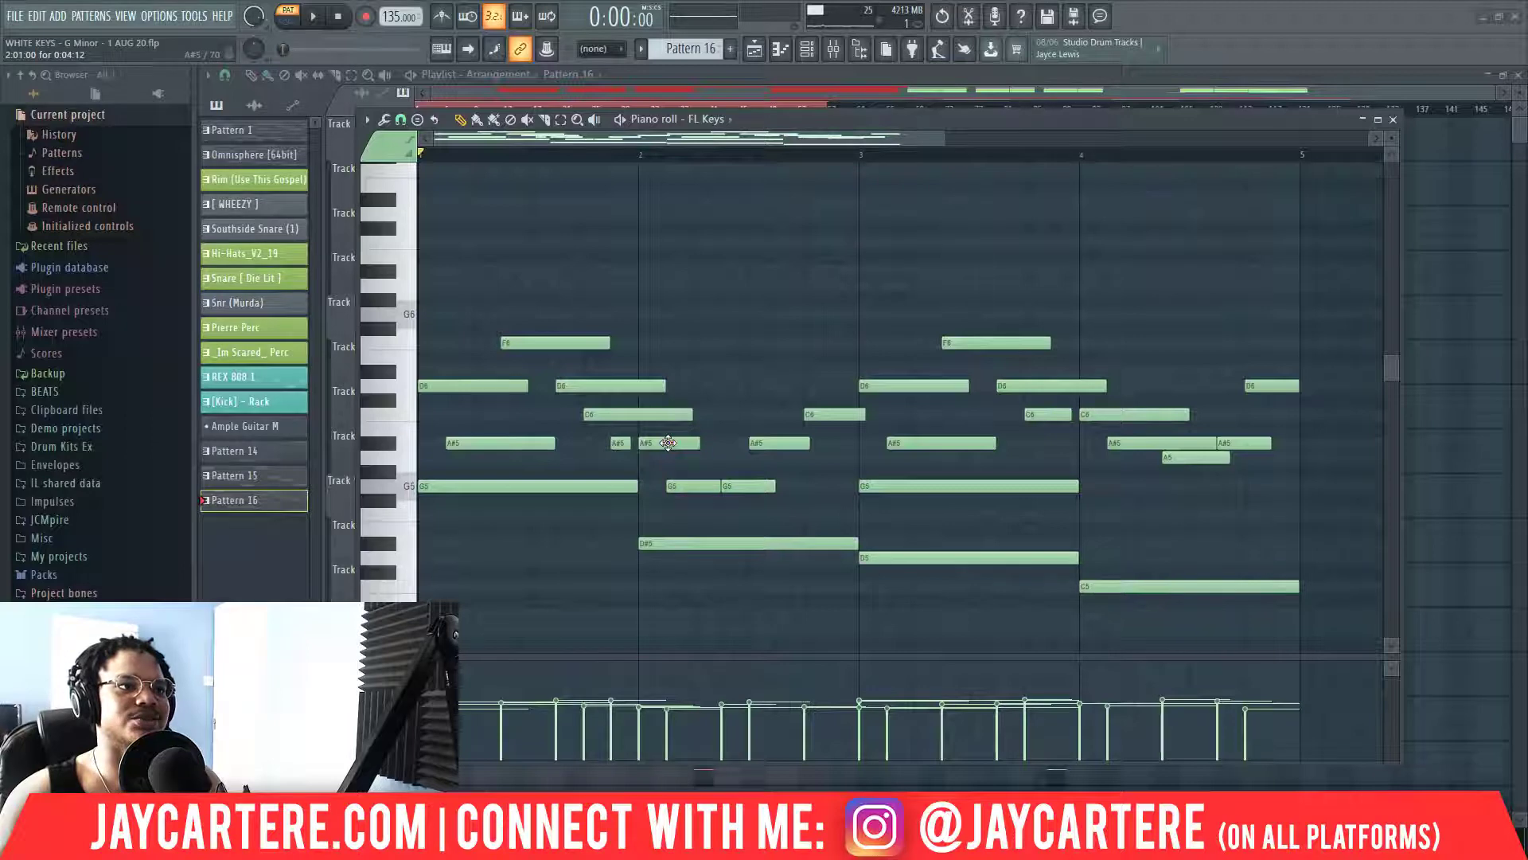
{"action": "left_click", "coordinate": [668, 444]}
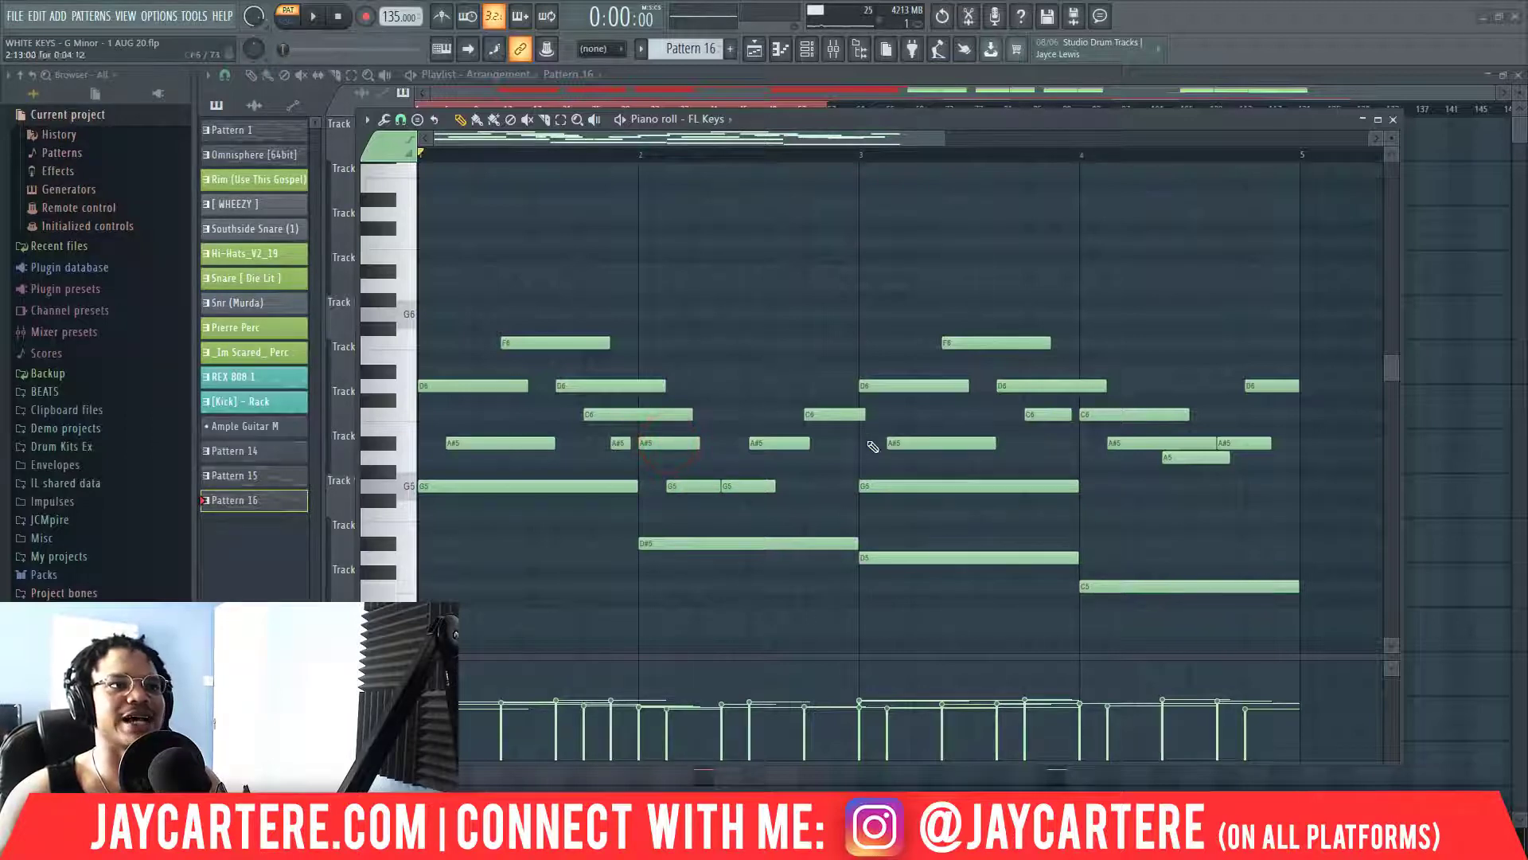
{"action": "left_click", "coordinate": [917, 560]}
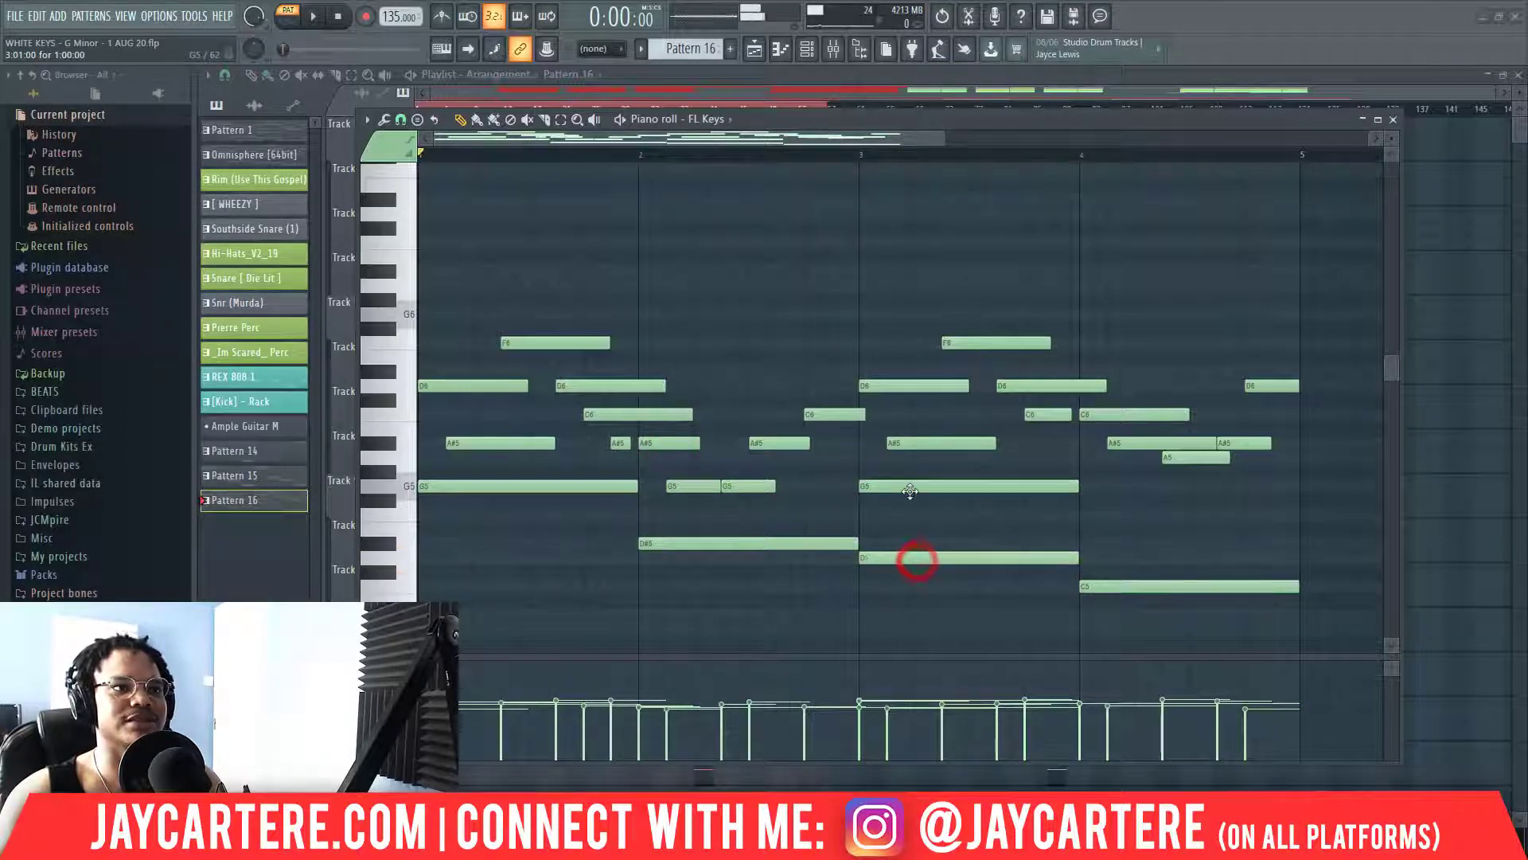
{"action": "left_click", "coordinate": [917, 487]}
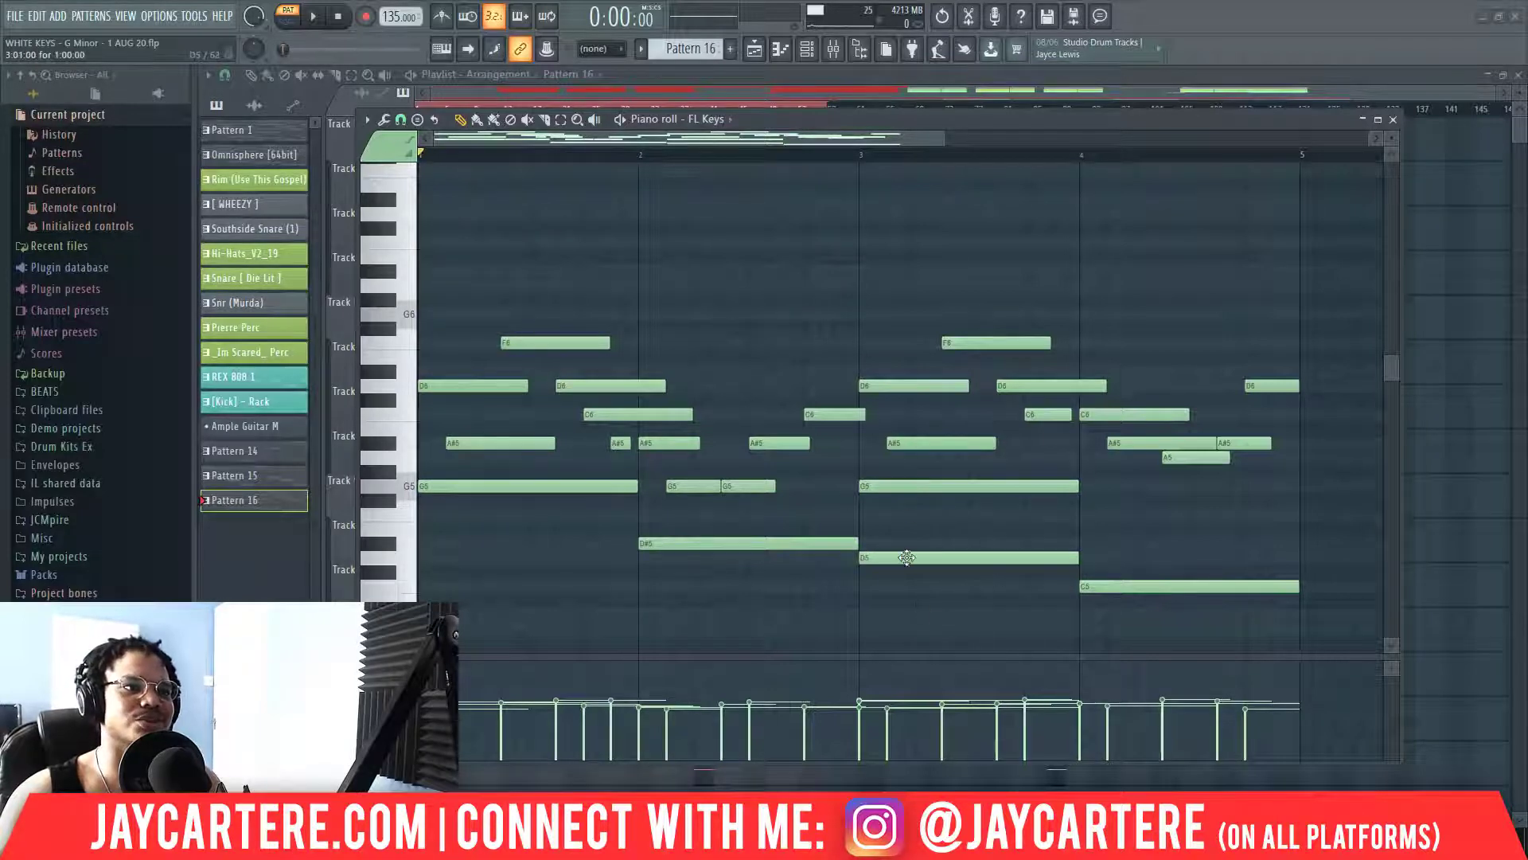
Review the FL Keys melody across all four bars, close its piano roll and bring up the channel rack.
{"action": "left_click_drag", "start_coordinate": [942, 137], "coordinate": [947, 133]}
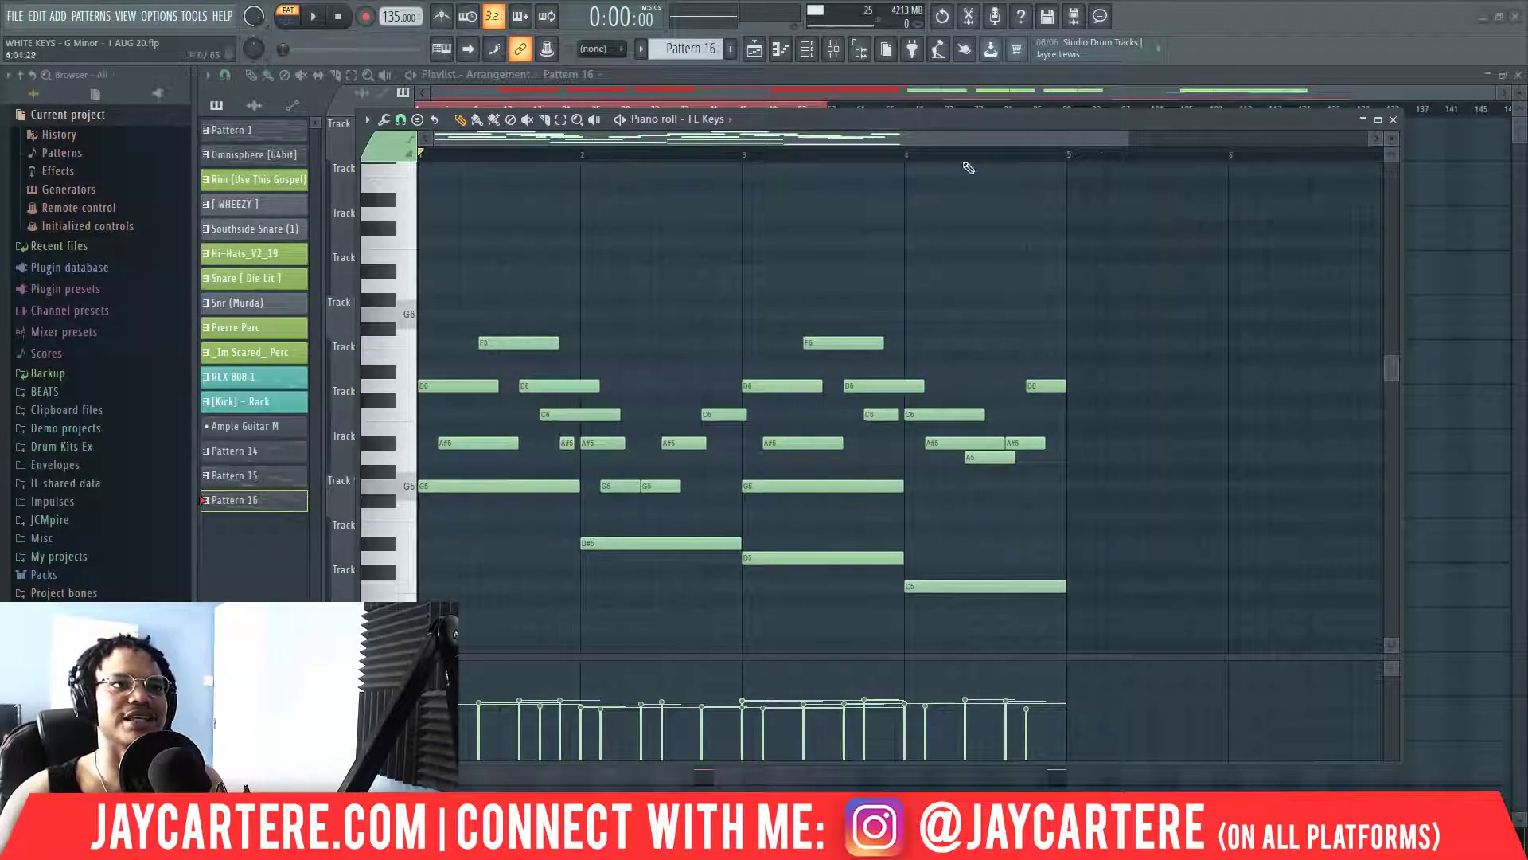
{"action": "left_click_drag", "start_coordinate": [1131, 136], "coordinate": [1190, 136]}
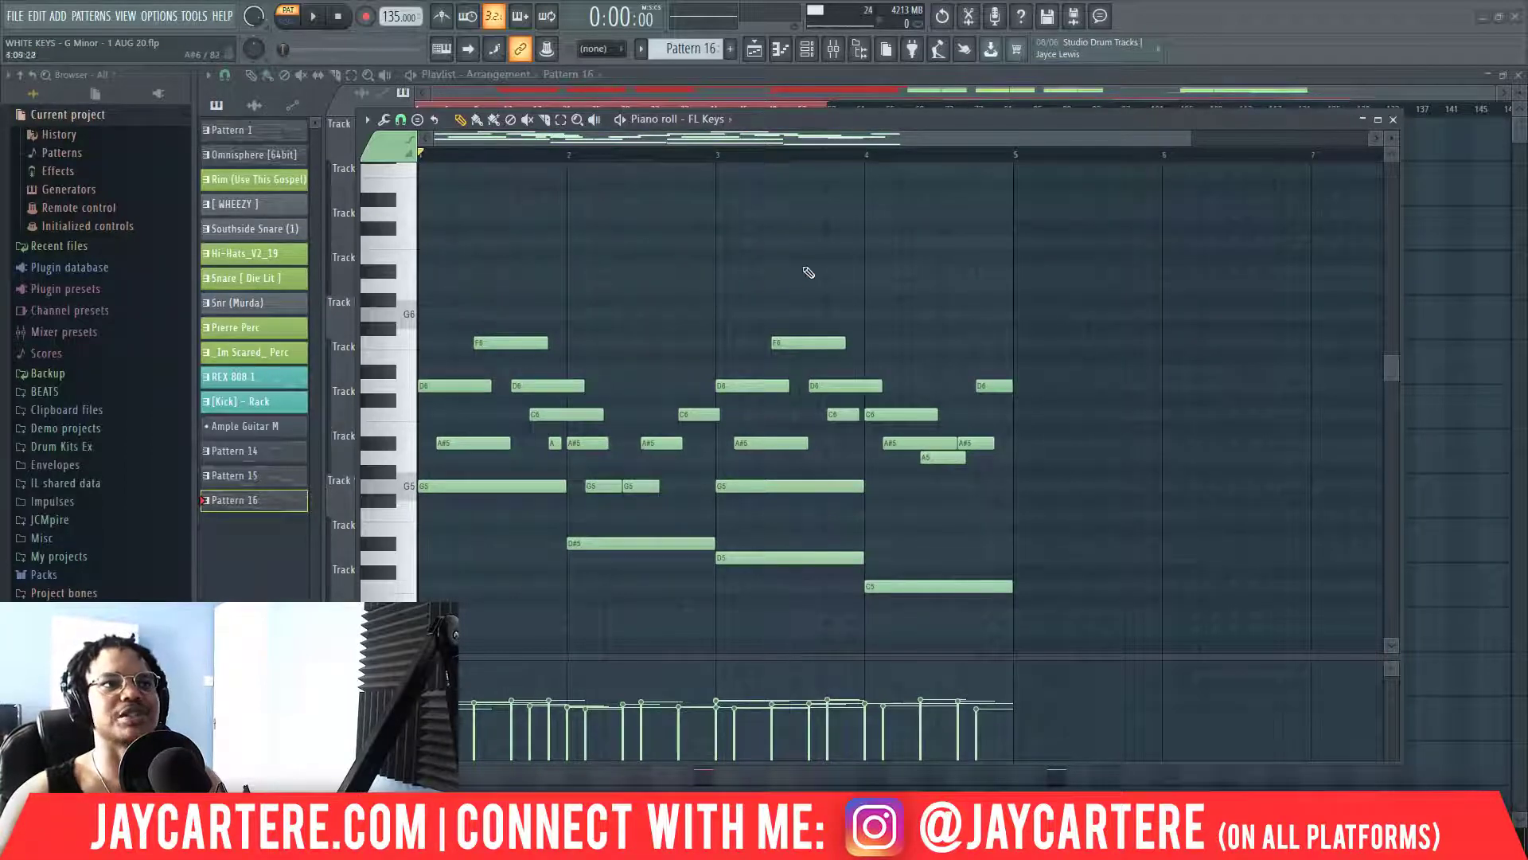
{"action": "left_click", "coordinate": [1393, 119]}
{"action": "key", "text": "F6"}
{"action": "left_click_drag", "start_coordinate": [966, 229], "coordinate": [708, 203]}
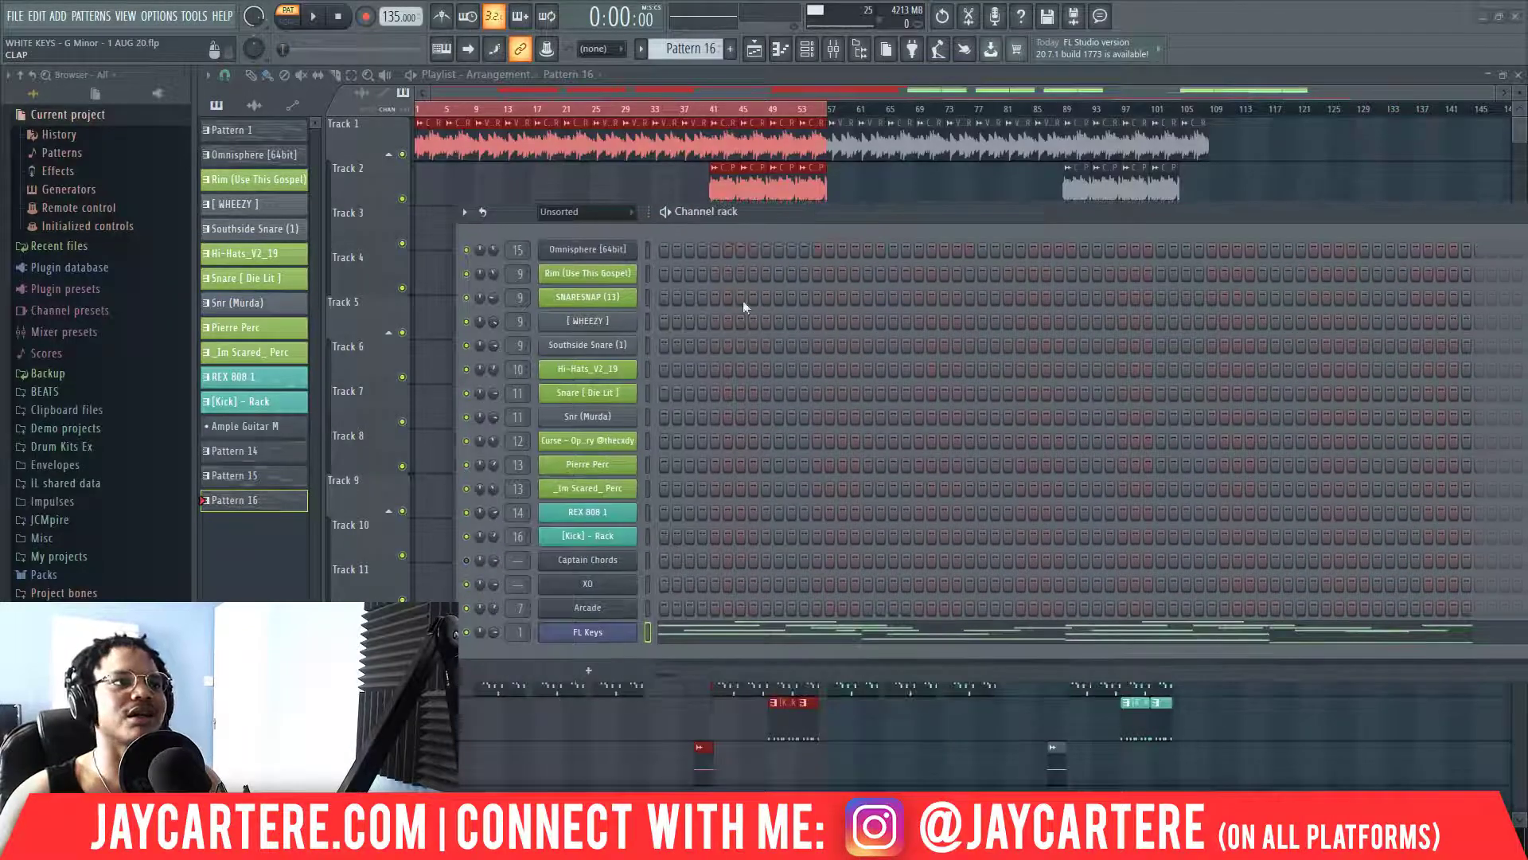
Add an Ample Guitar M instrument channel to the channel rack.
{"action": "left_click", "coordinate": [581, 670]}
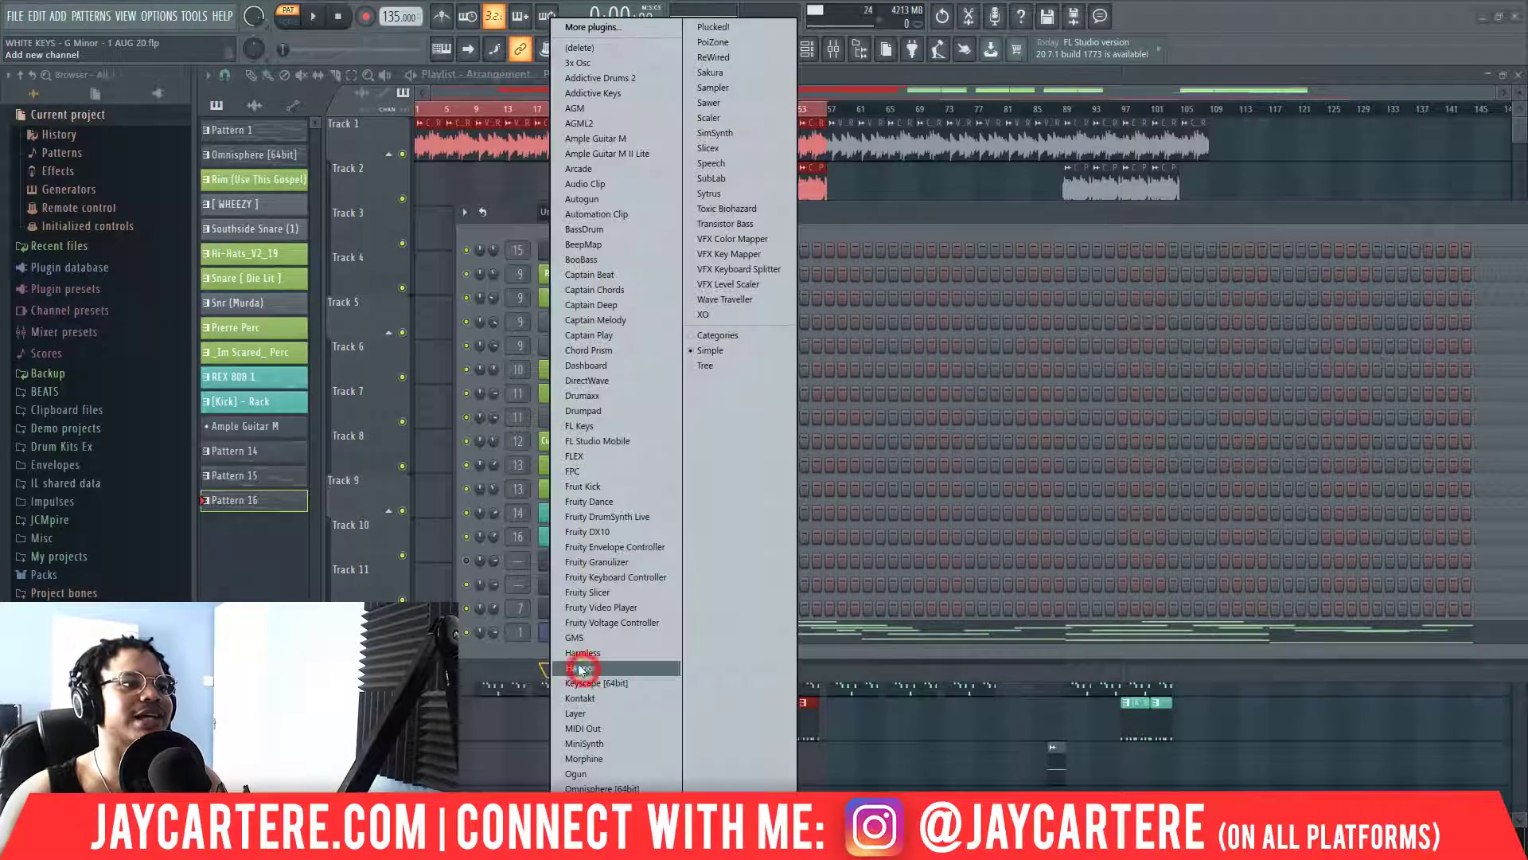
{"action": "left_click", "coordinate": [525, 657]}
{"action": "left_click", "coordinate": [584, 671]}
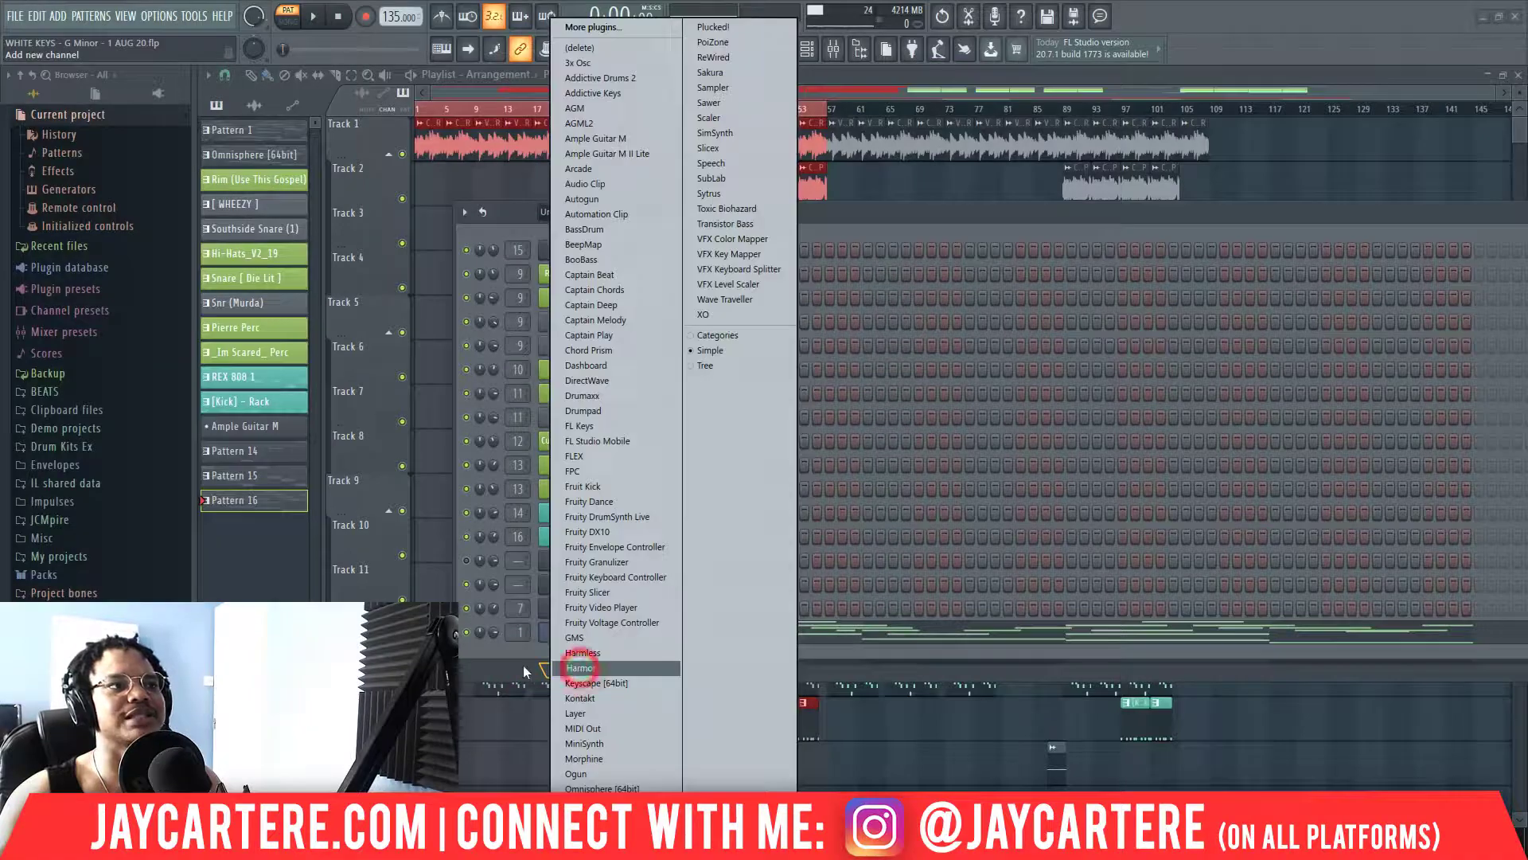
{"action": "left_click", "coordinate": [500, 666]}
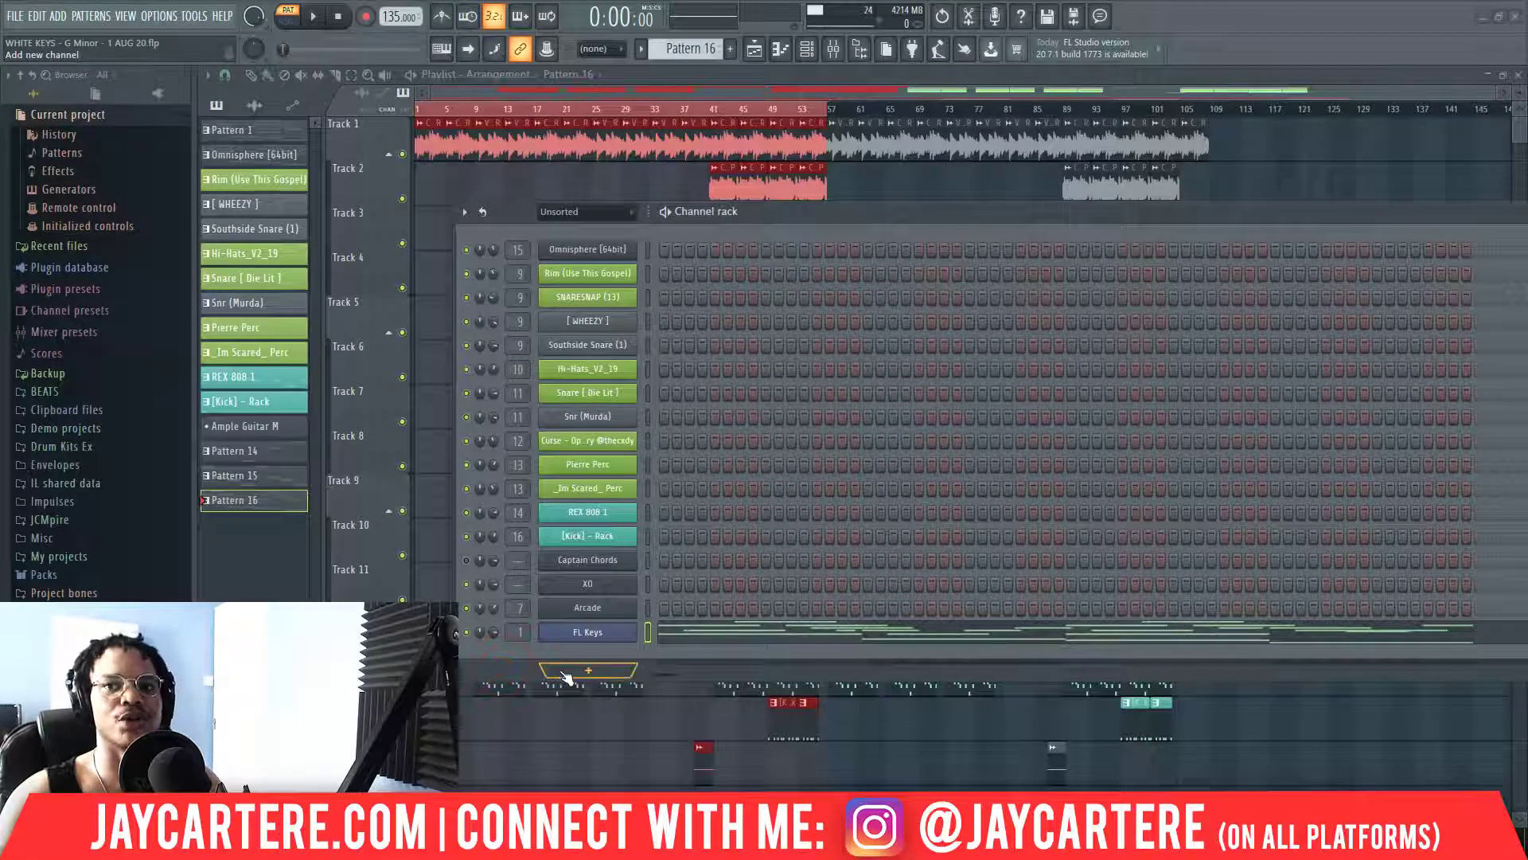
{"action": "left_click", "coordinate": [567, 675]}
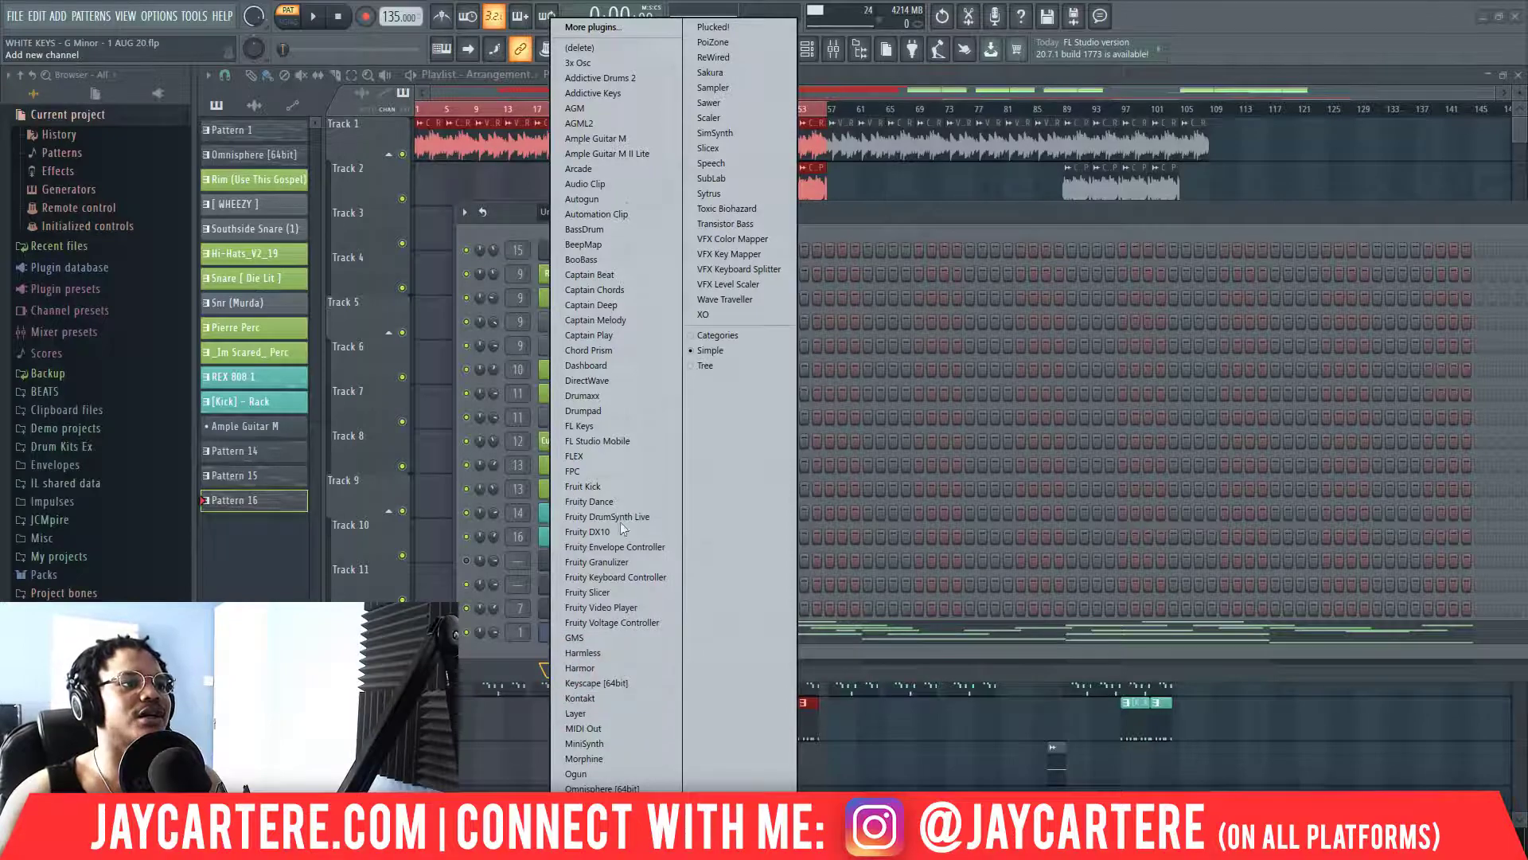
{"action": "left_click", "coordinate": [605, 140]}
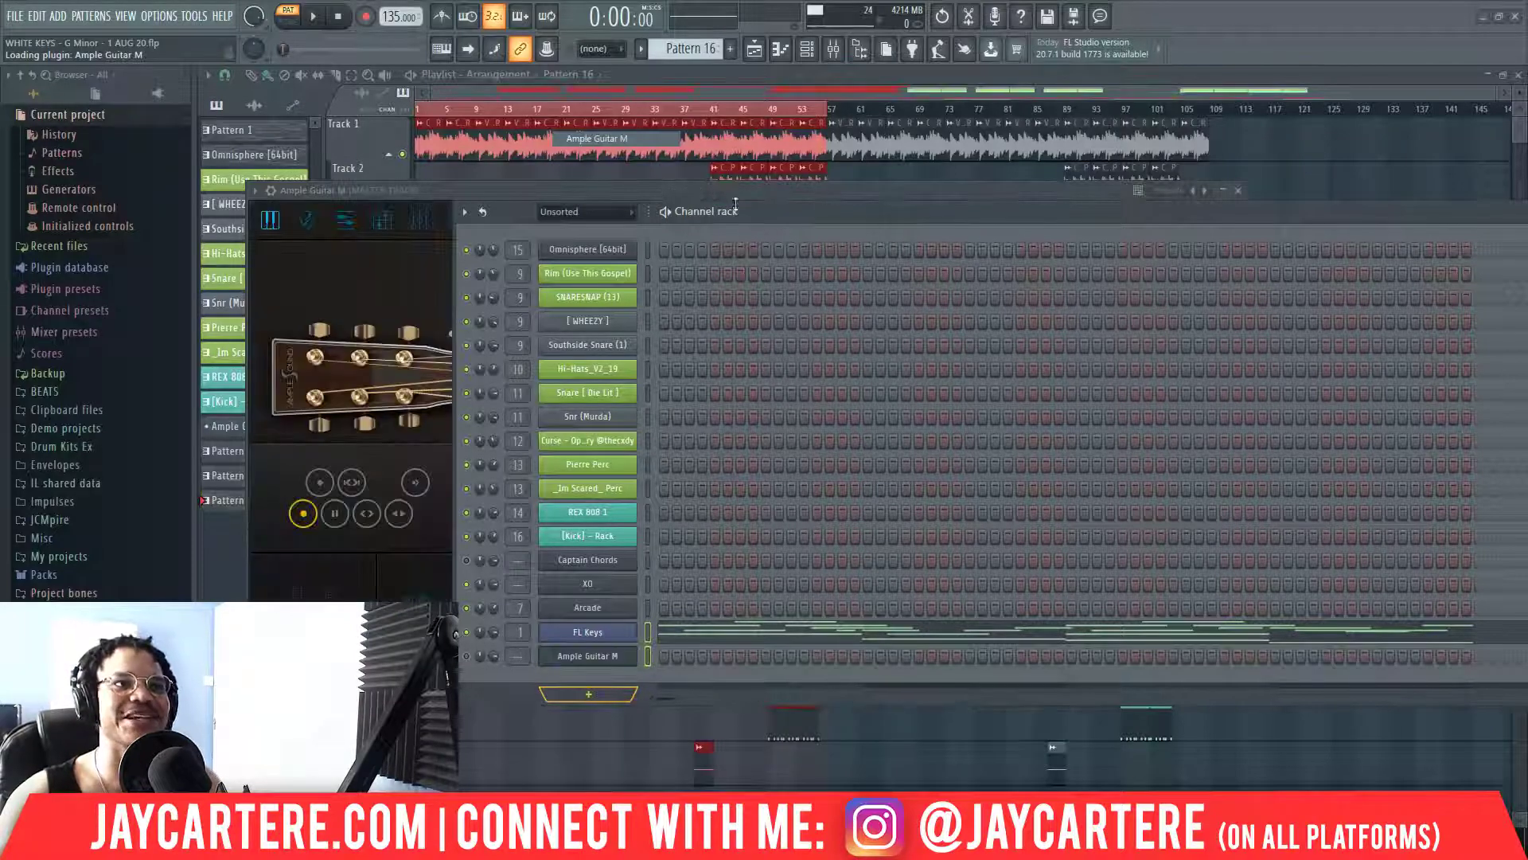
Move the channel rack and Ample Guitar M windows apart, and close the FL Studio ASIO panel and audio settings.
{"action": "left_click_drag", "start_coordinate": [819, 218], "coordinate": [1386, 242]}
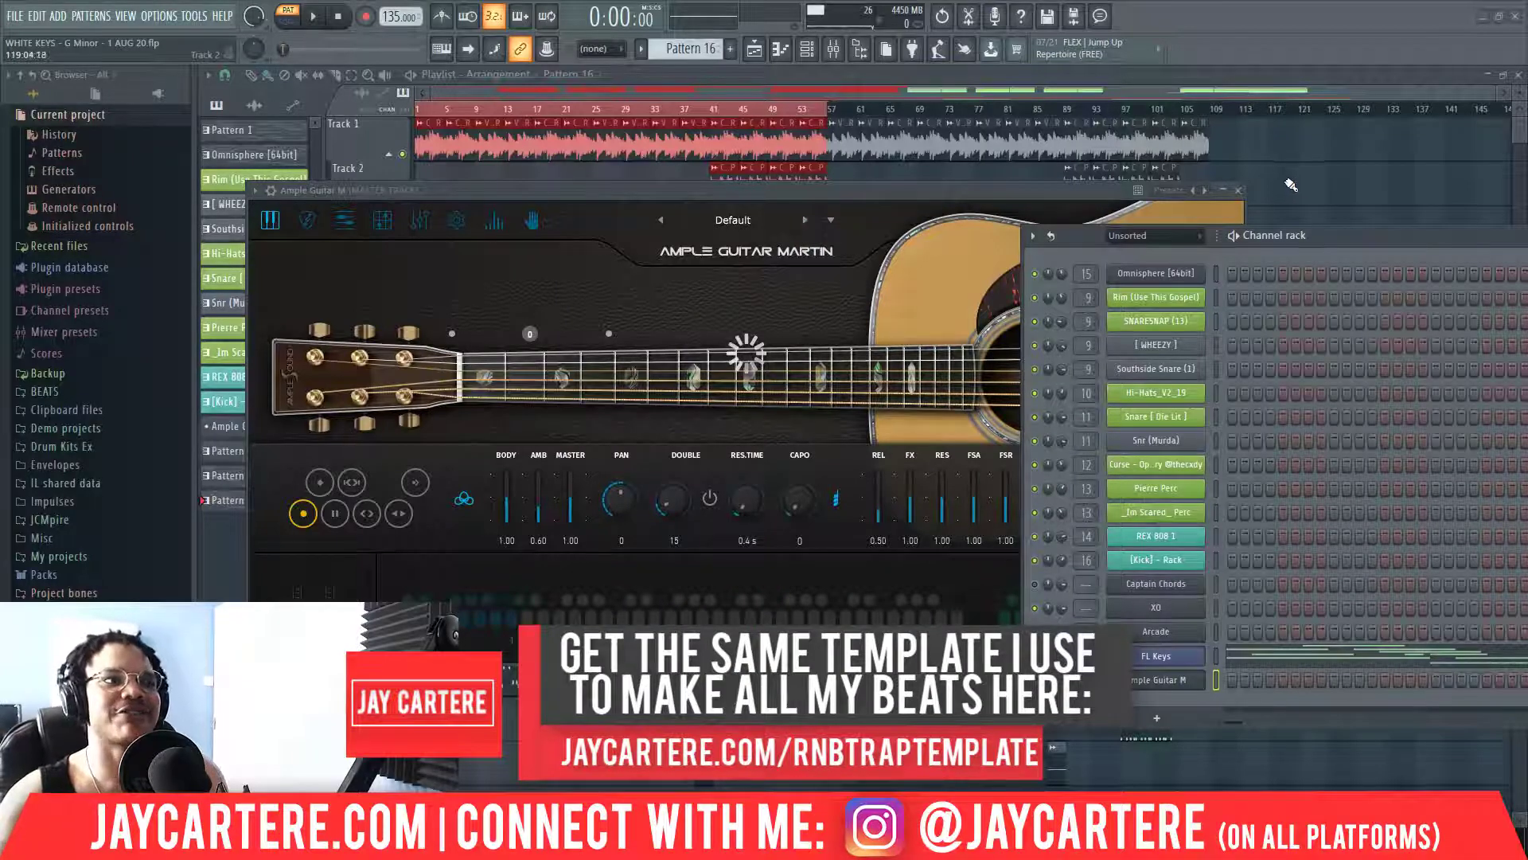
{"action": "left_click_drag", "start_coordinate": [825, 199], "coordinate": [812, 191]}
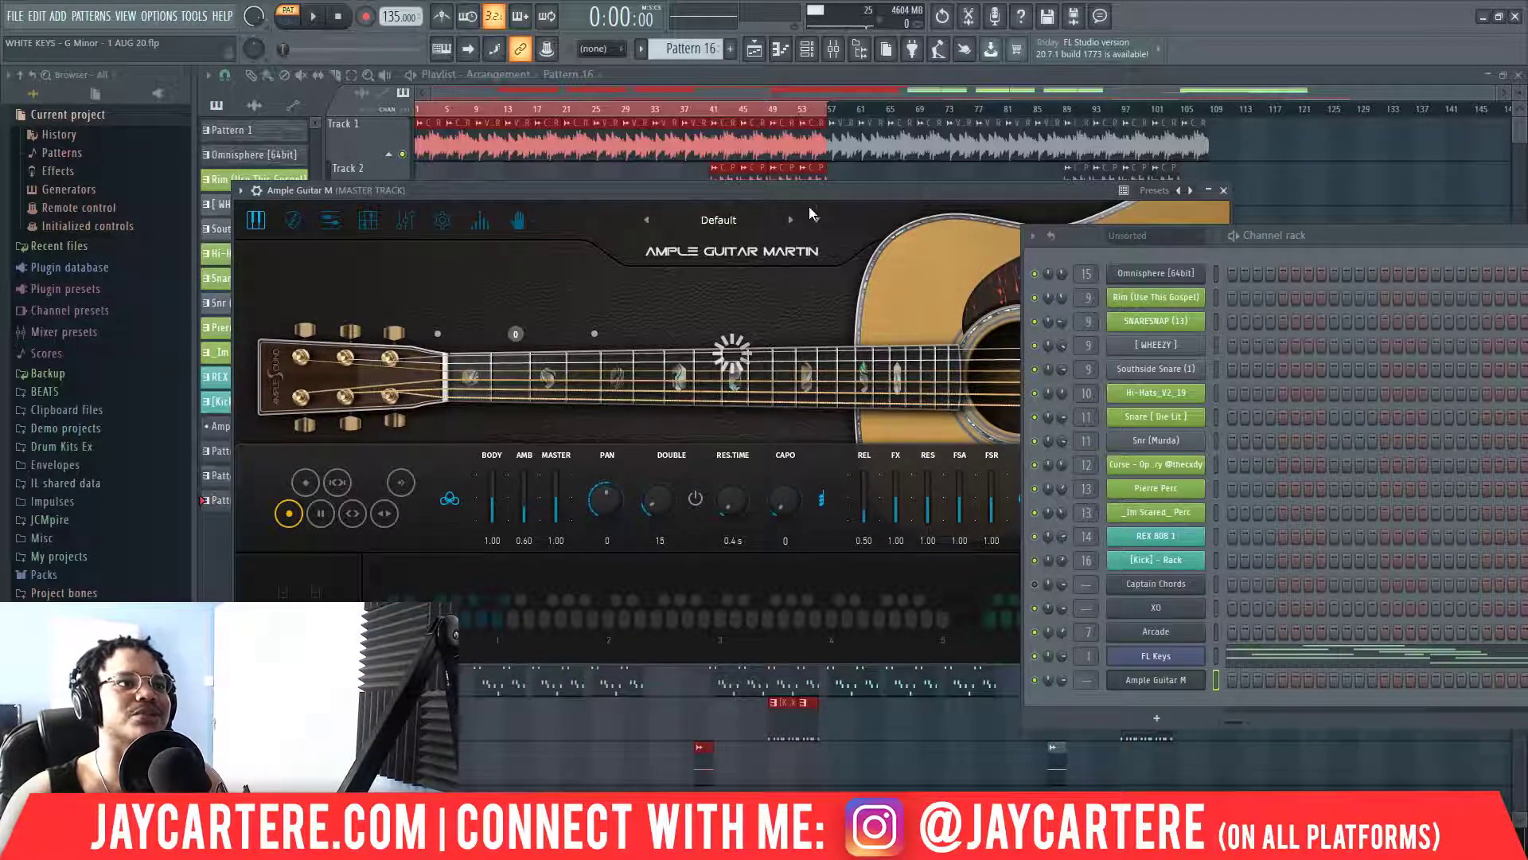
{"action": "left_click_drag", "start_coordinate": [813, 192], "coordinate": [798, 131]}
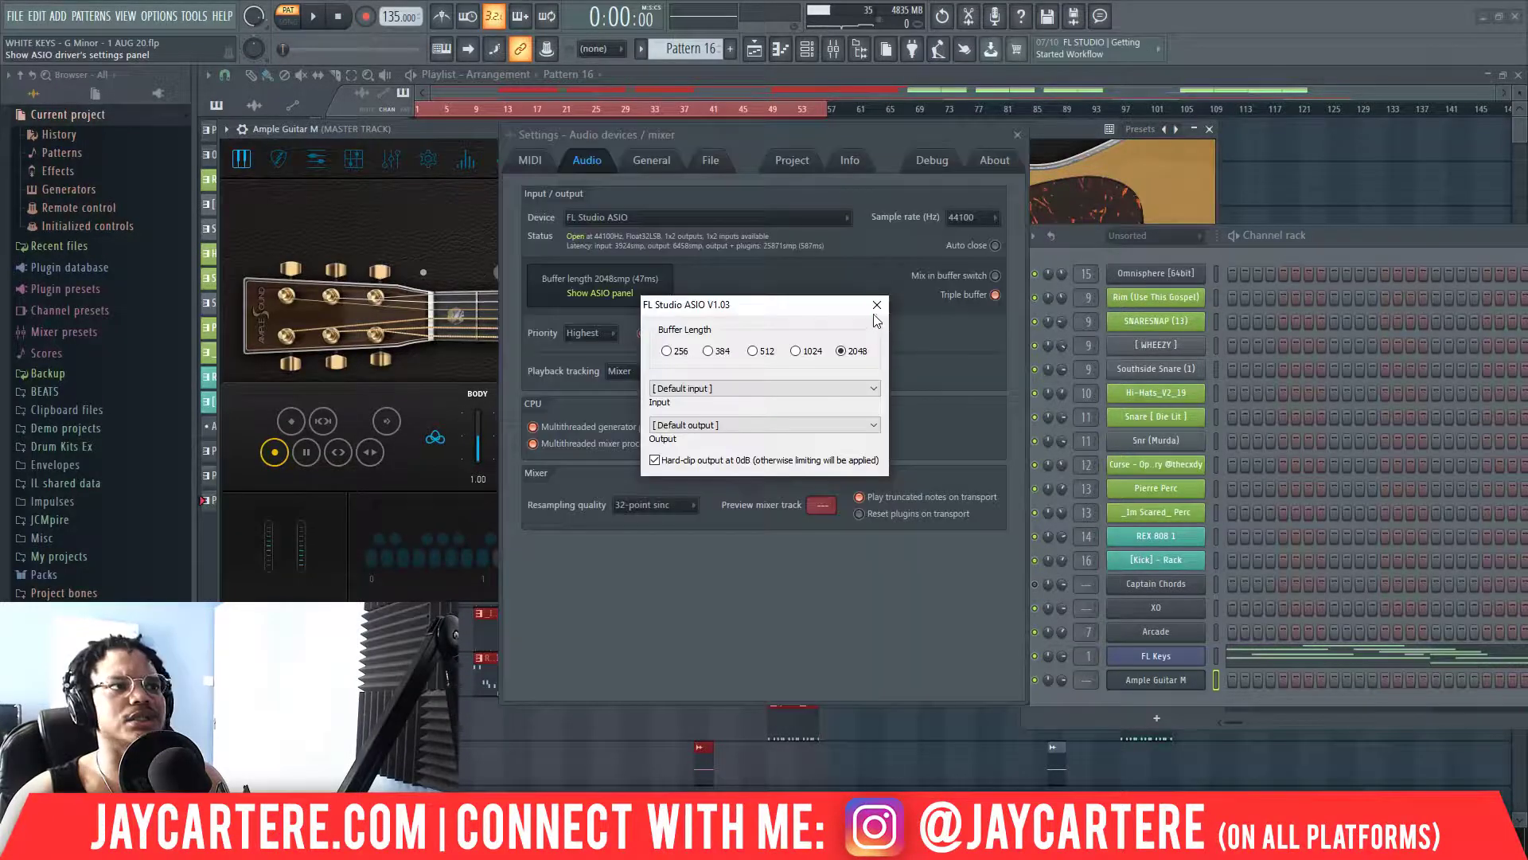
{"action": "left_click", "coordinate": [877, 305]}
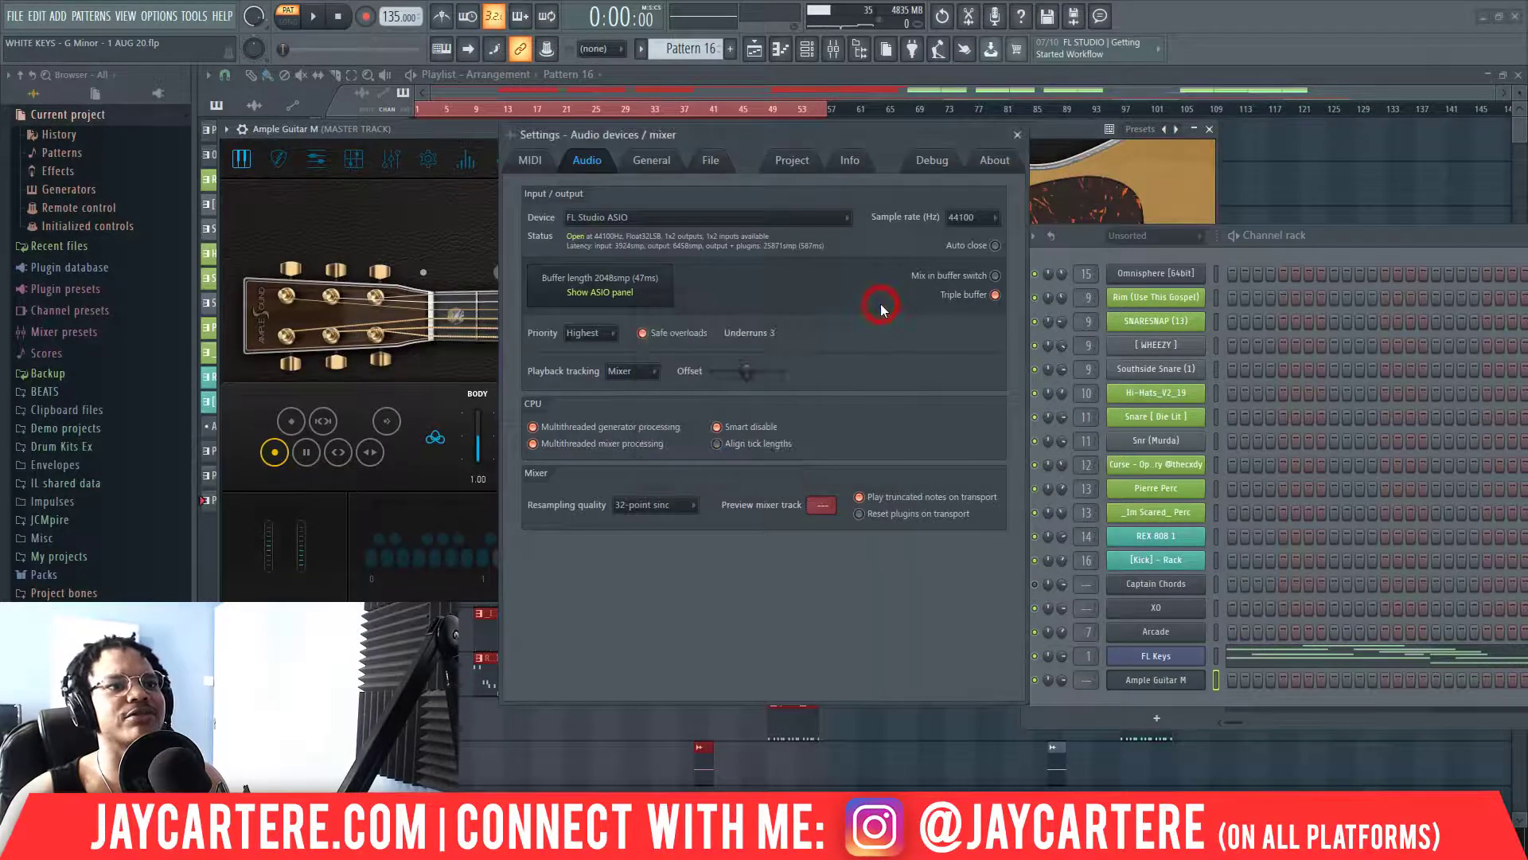
{"action": "left_click", "coordinate": [1018, 135]}
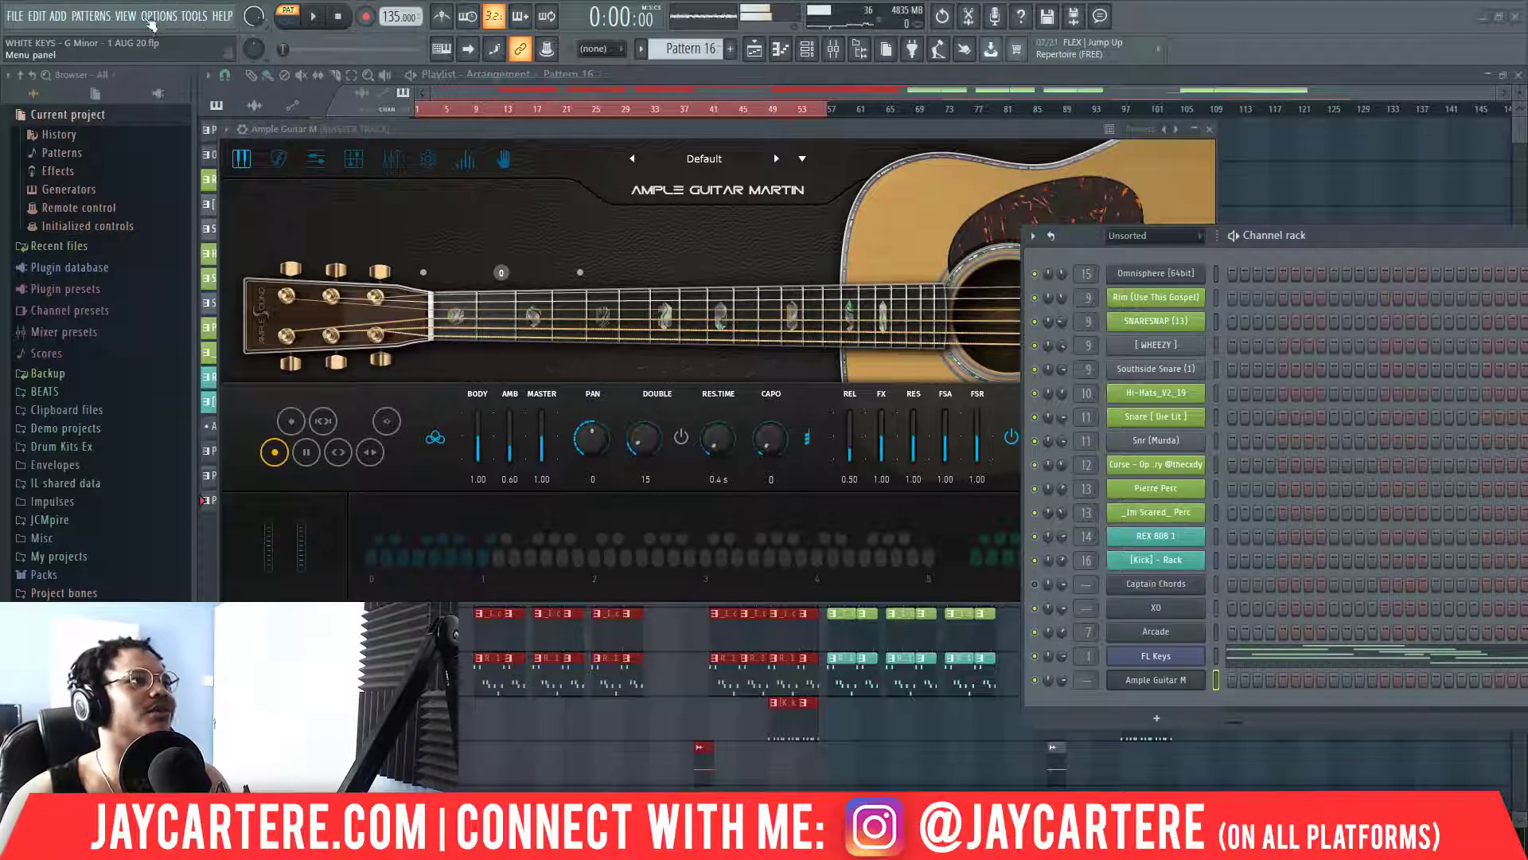
In the MIDI settings, link note-on velocity to Velocity and close the settings.
{"action": "left_click", "coordinate": [192, 16]}
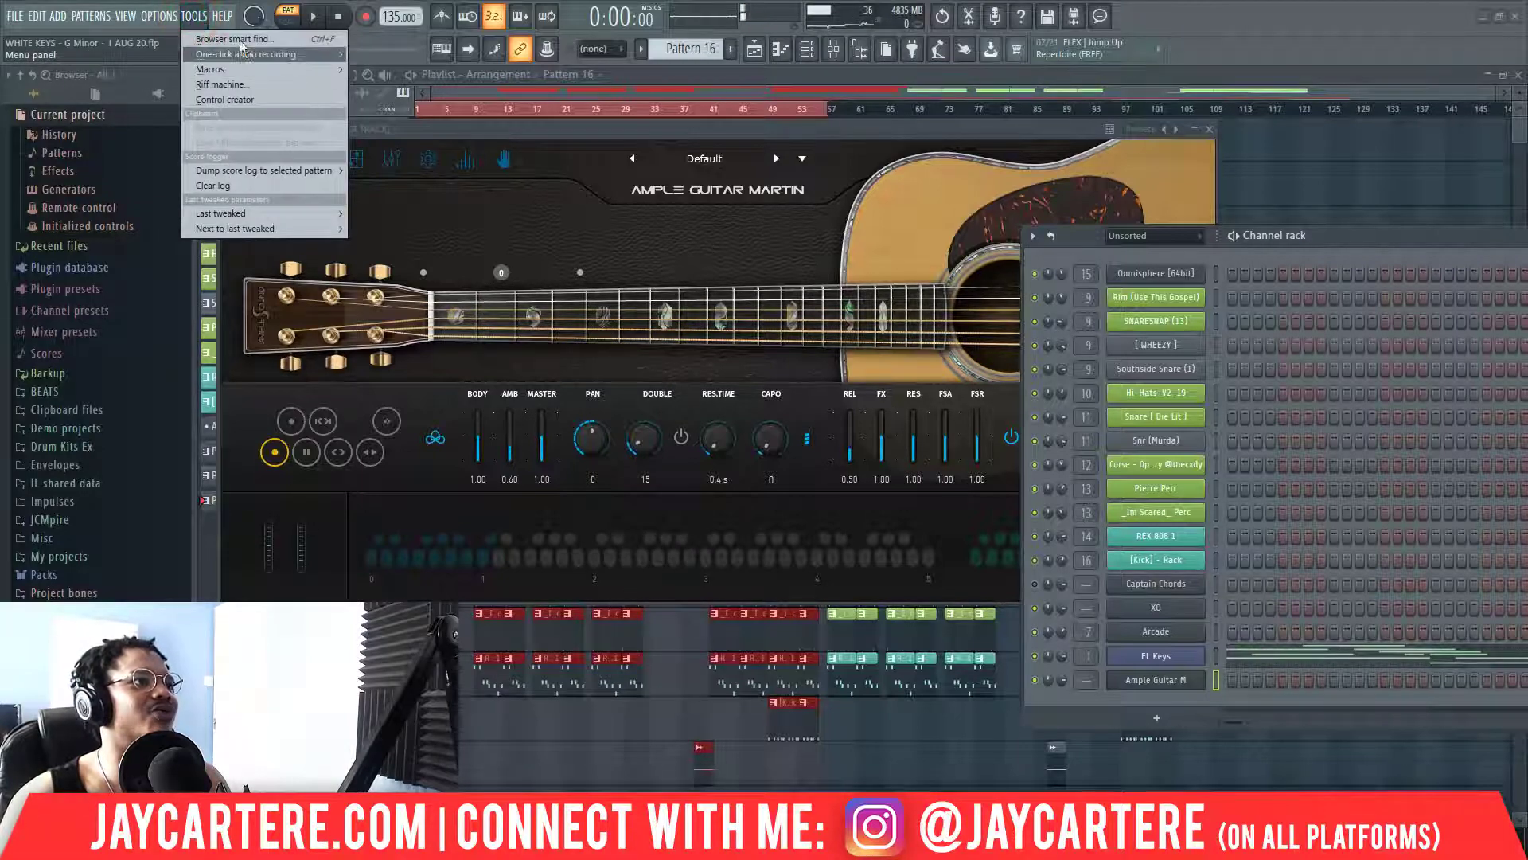
{"action": "mouse_move", "coordinate": [223, 16]}
{"action": "mouse_move", "coordinate": [159, 16]}
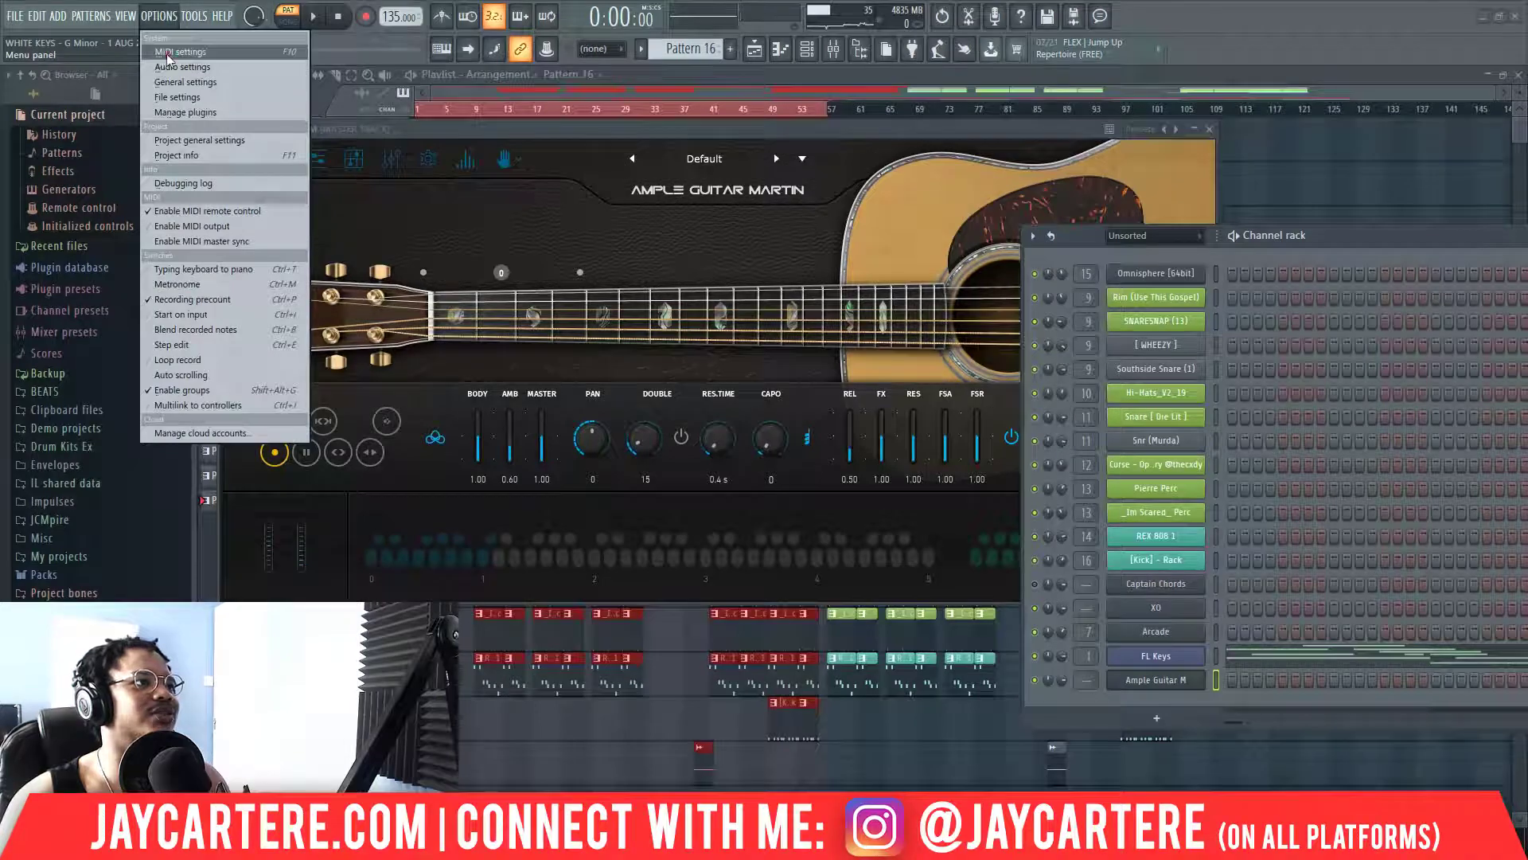
{"action": "left_click", "coordinate": [191, 49]}
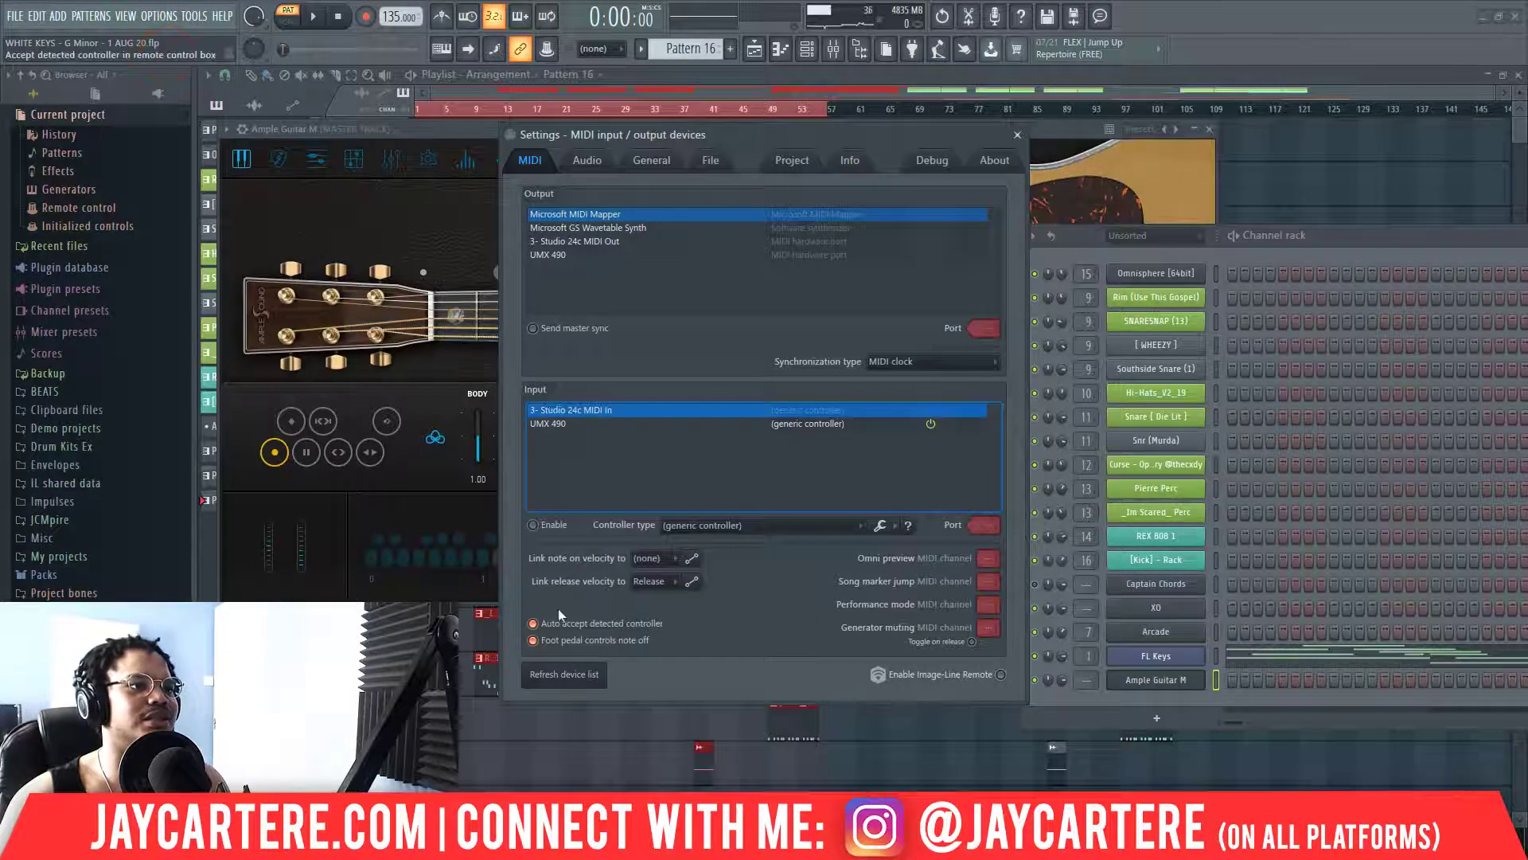
{"action": "left_click", "coordinate": [666, 558]}
{"action": "left_click", "coordinate": [658, 591]}
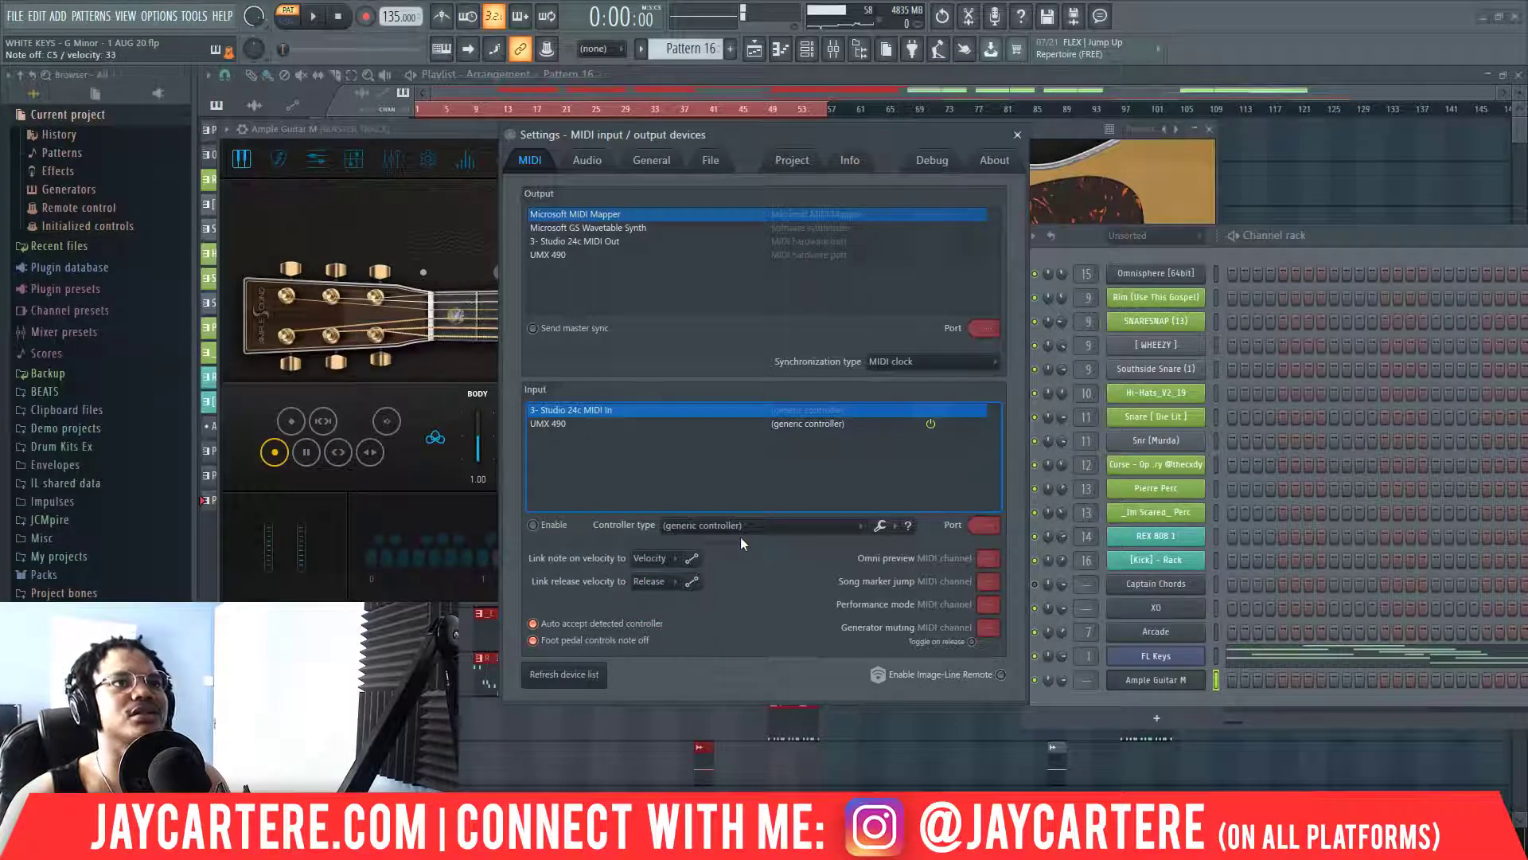
{"action": "left_click", "coordinate": [1018, 134]}
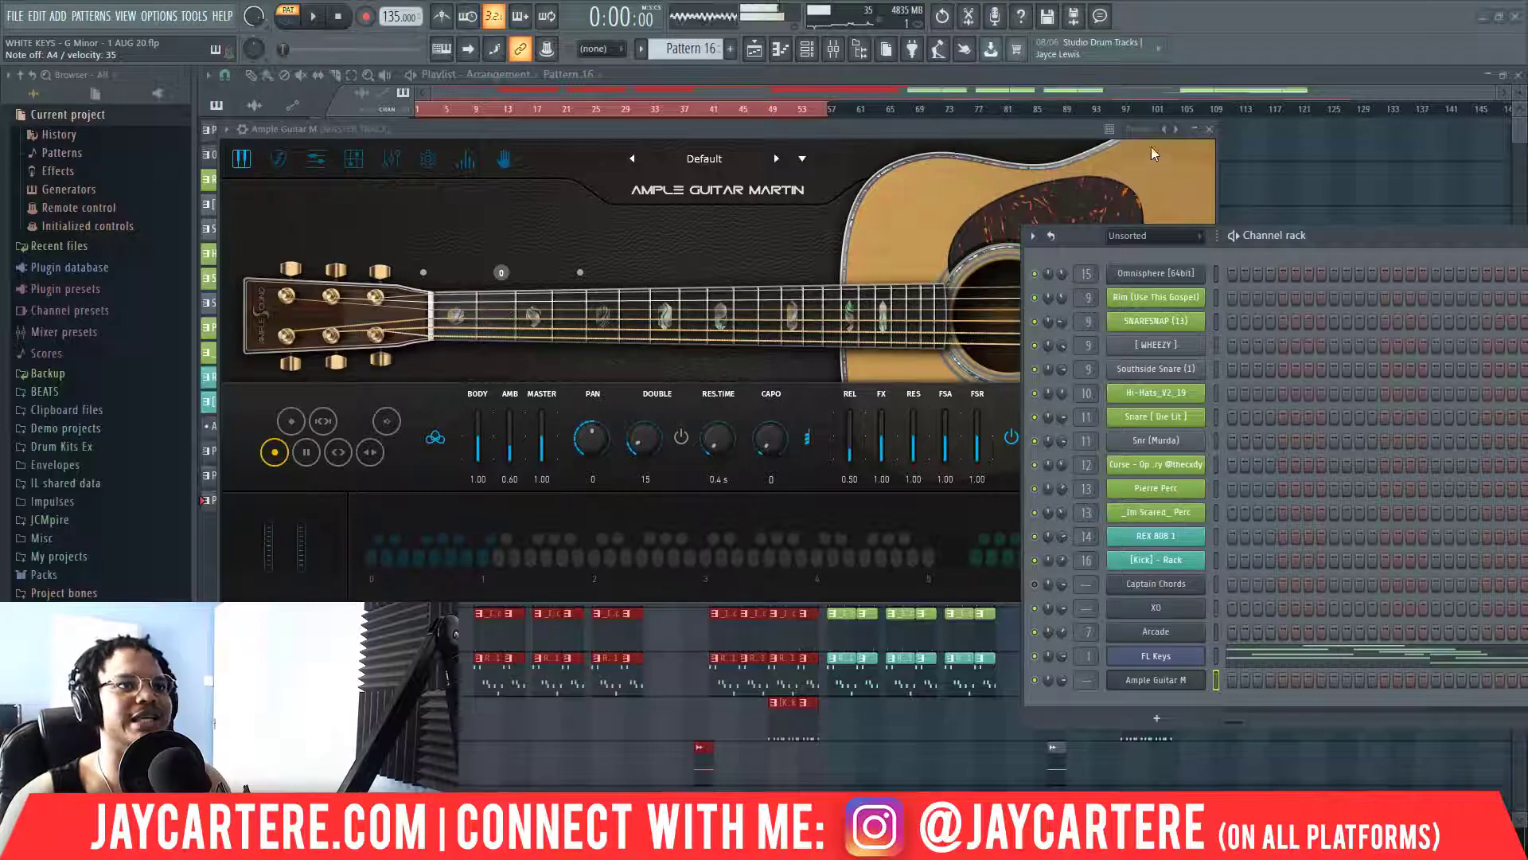
Close the guitar plugin window, copy the FL Keys notes into the Ample Guitar M channel and play the pattern.
{"action": "left_click", "coordinate": [1209, 129]}
{"action": "left_click_drag", "start_coordinate": [1335, 238], "coordinate": [641, 186]}
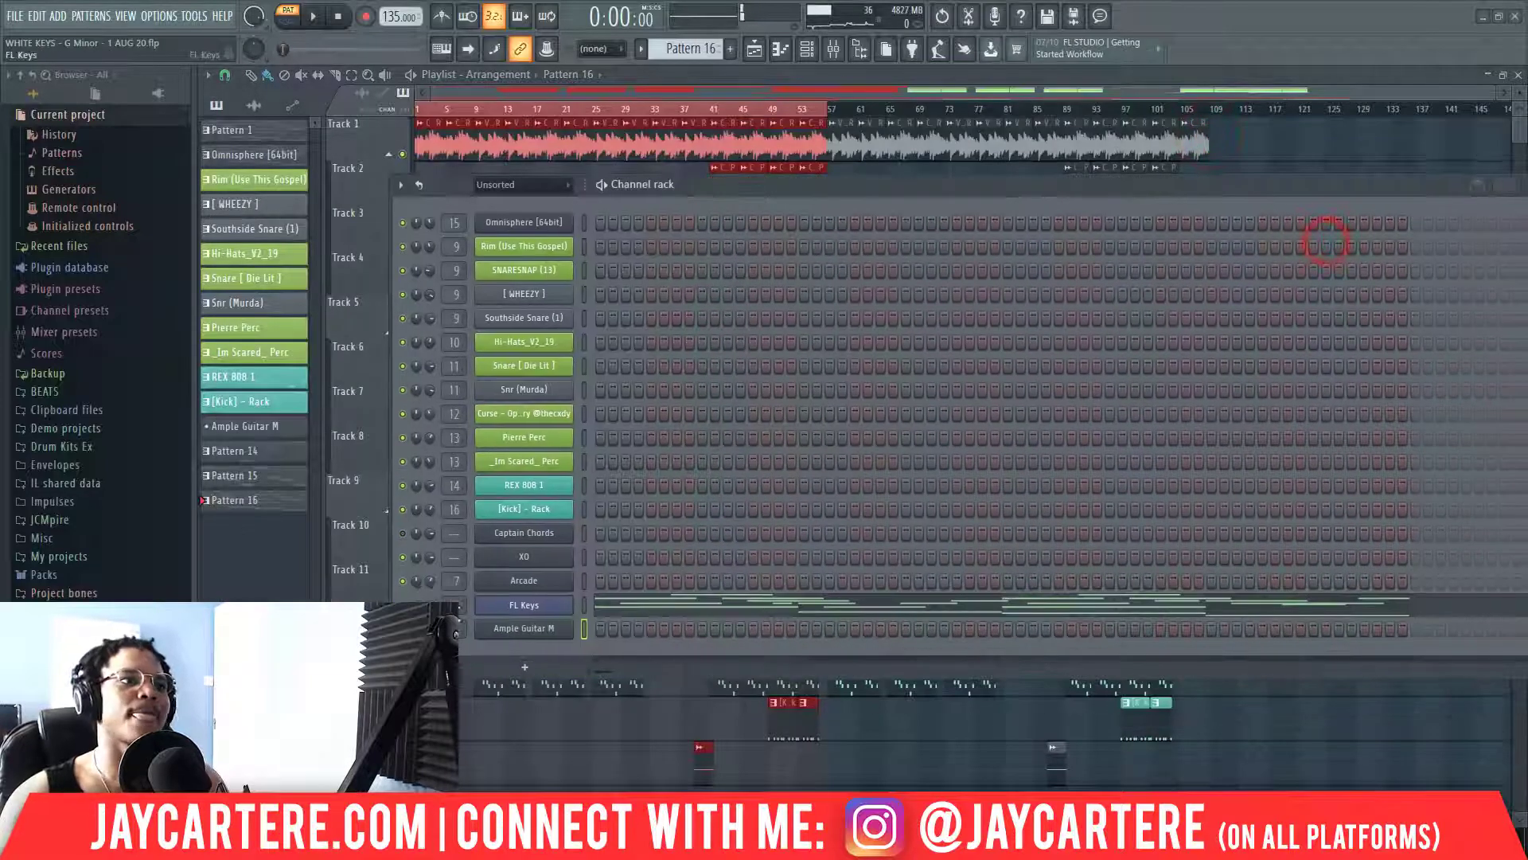
{"action": "right_click", "coordinate": [554, 609]}
{"action": "left_click", "coordinate": [749, 615]}
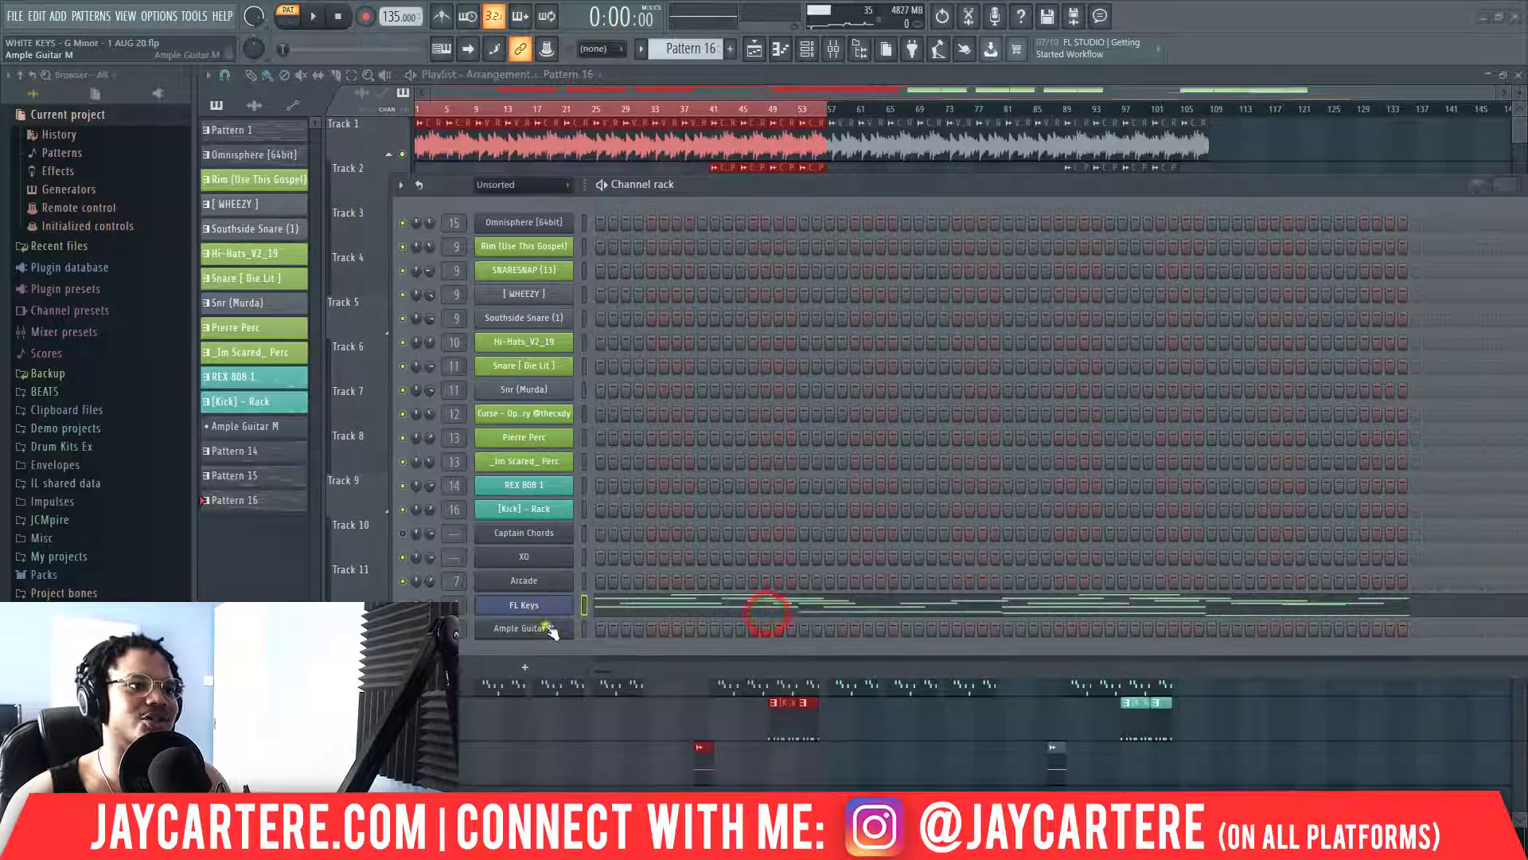
{"action": "right_click", "coordinate": [547, 628]}
{"action": "left_click", "coordinate": [750, 631]}
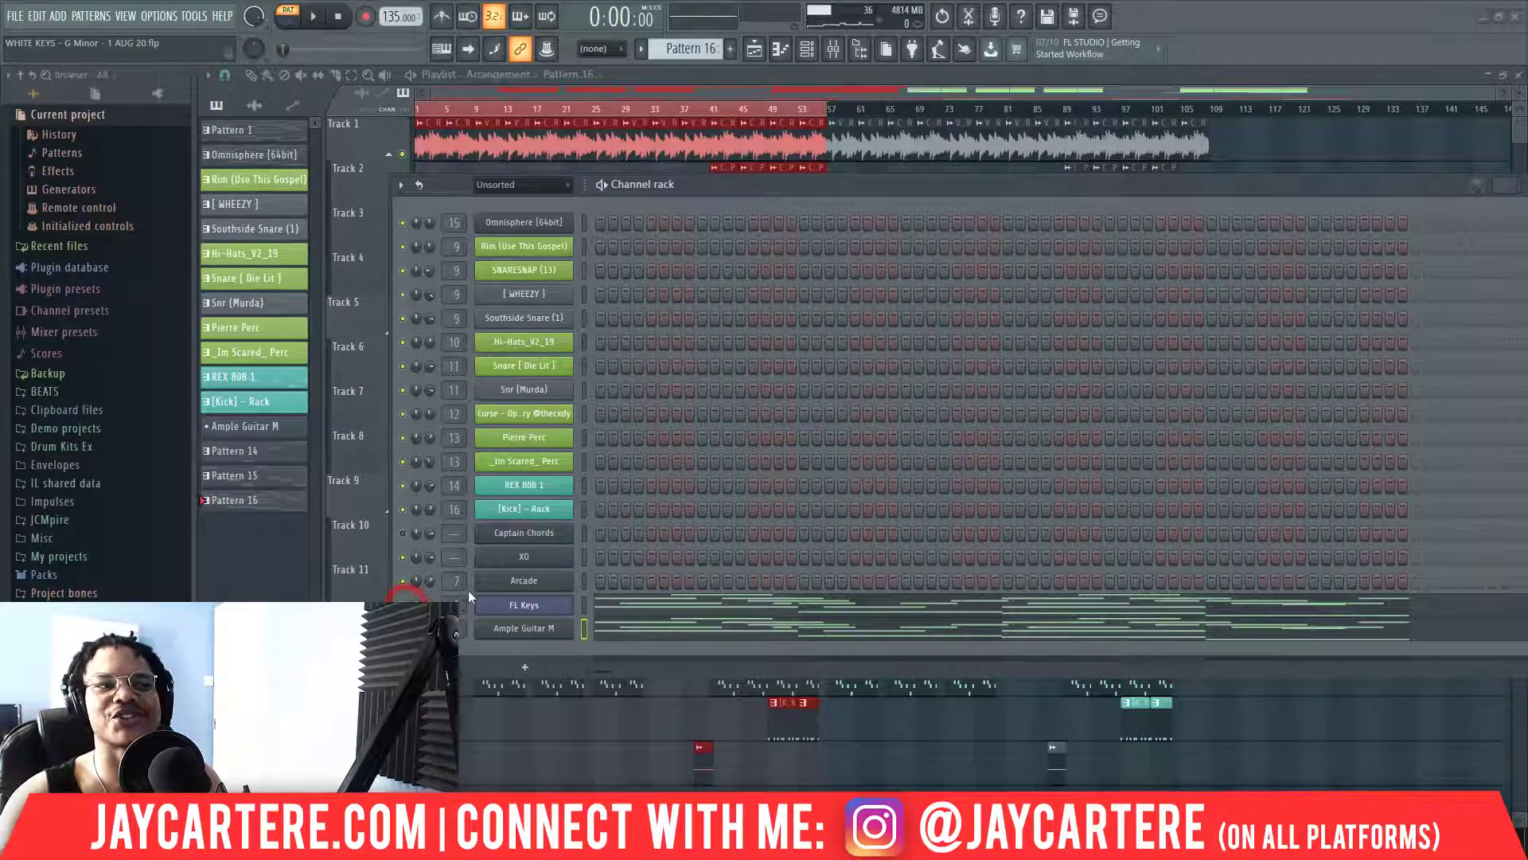
{"action": "key", "text": "space"}
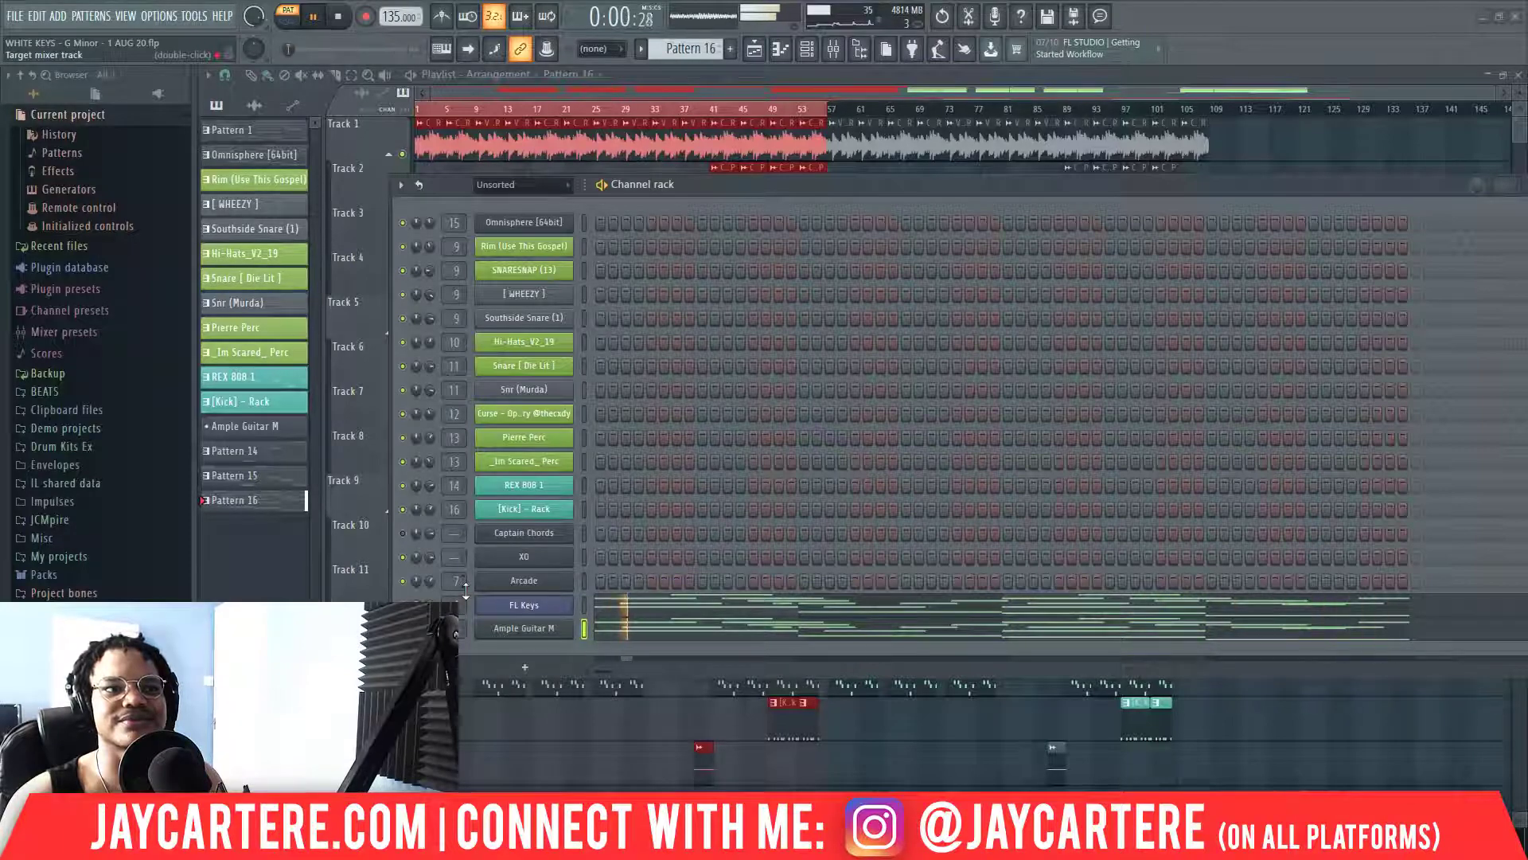
{"action": "key", "text": "space"}
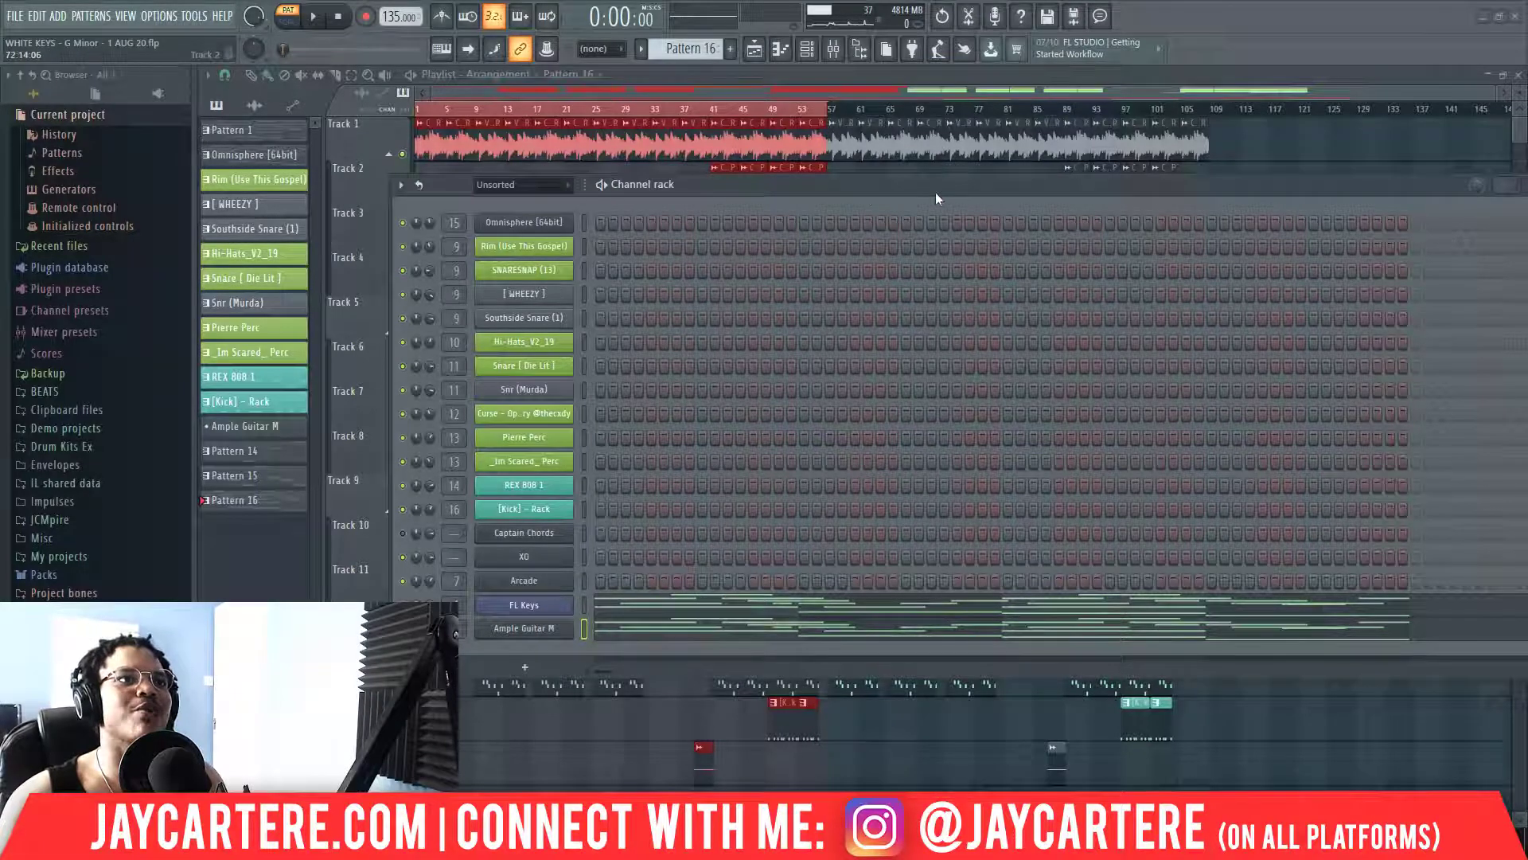
Open the mixer and enlarge it across the screen to show all its tracks.
{"action": "left_click_drag", "start_coordinate": [935, 193], "coordinate": [823, 184]}
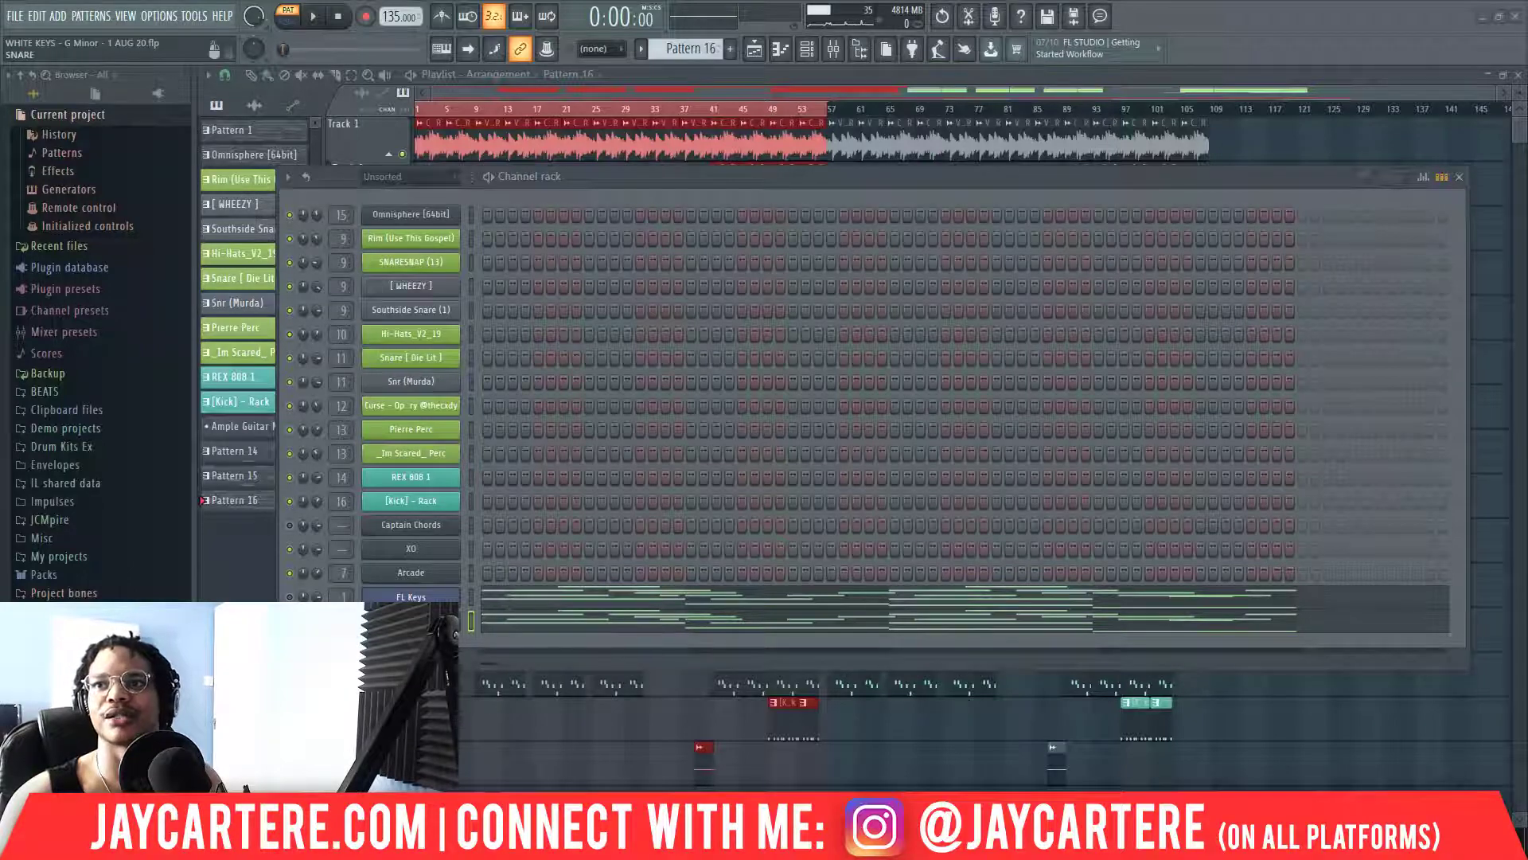
{"action": "key", "text": "F9"}
{"action": "left_click_drag", "start_coordinate": [713, 120], "coordinate": [451, 19]}
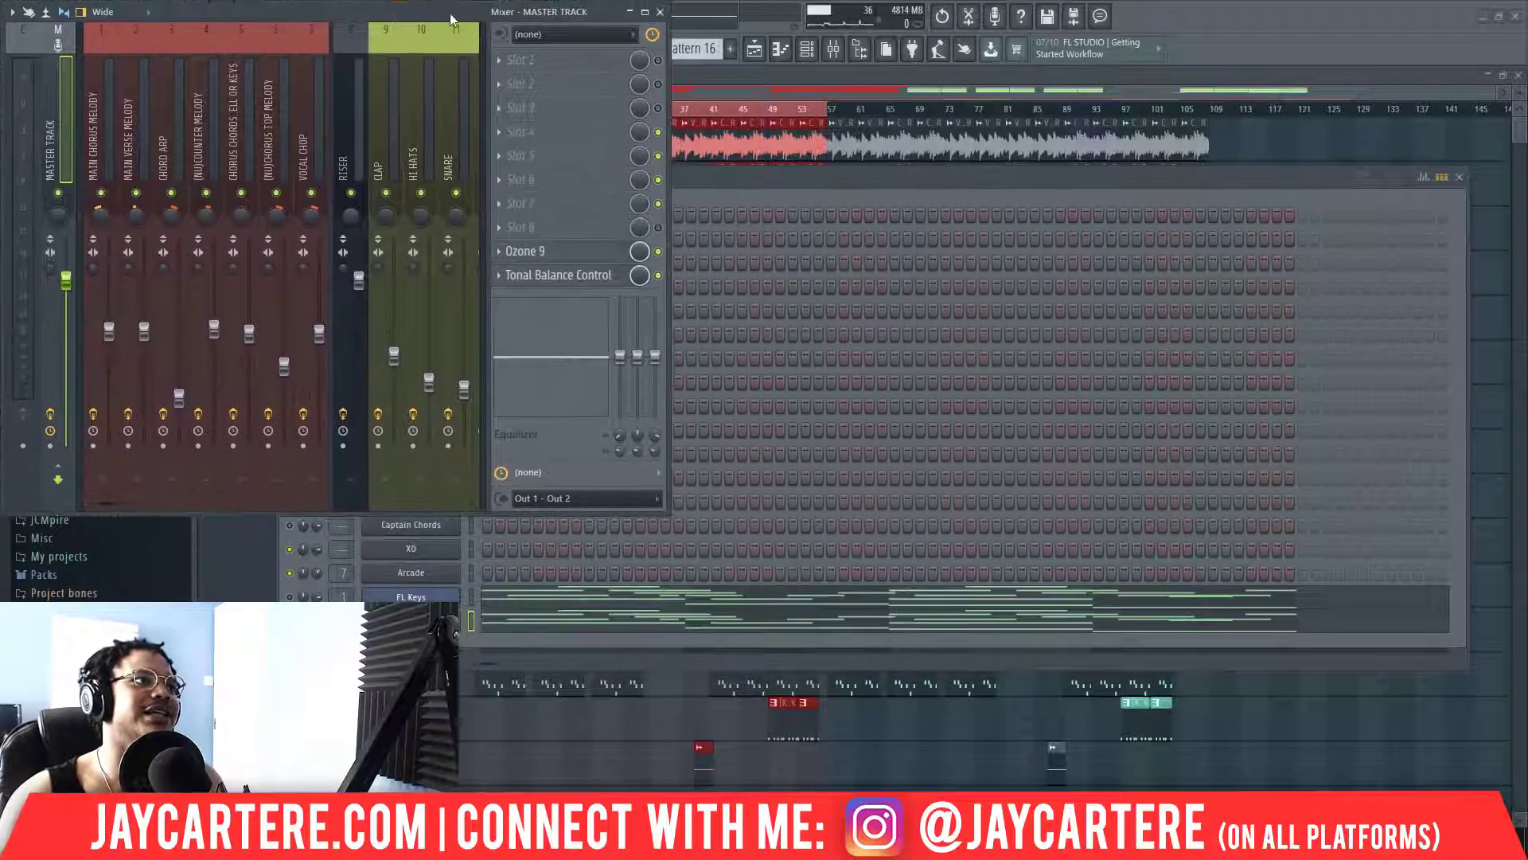
{"action": "left_click_drag", "start_coordinate": [666, 518], "coordinate": [1526, 831]}
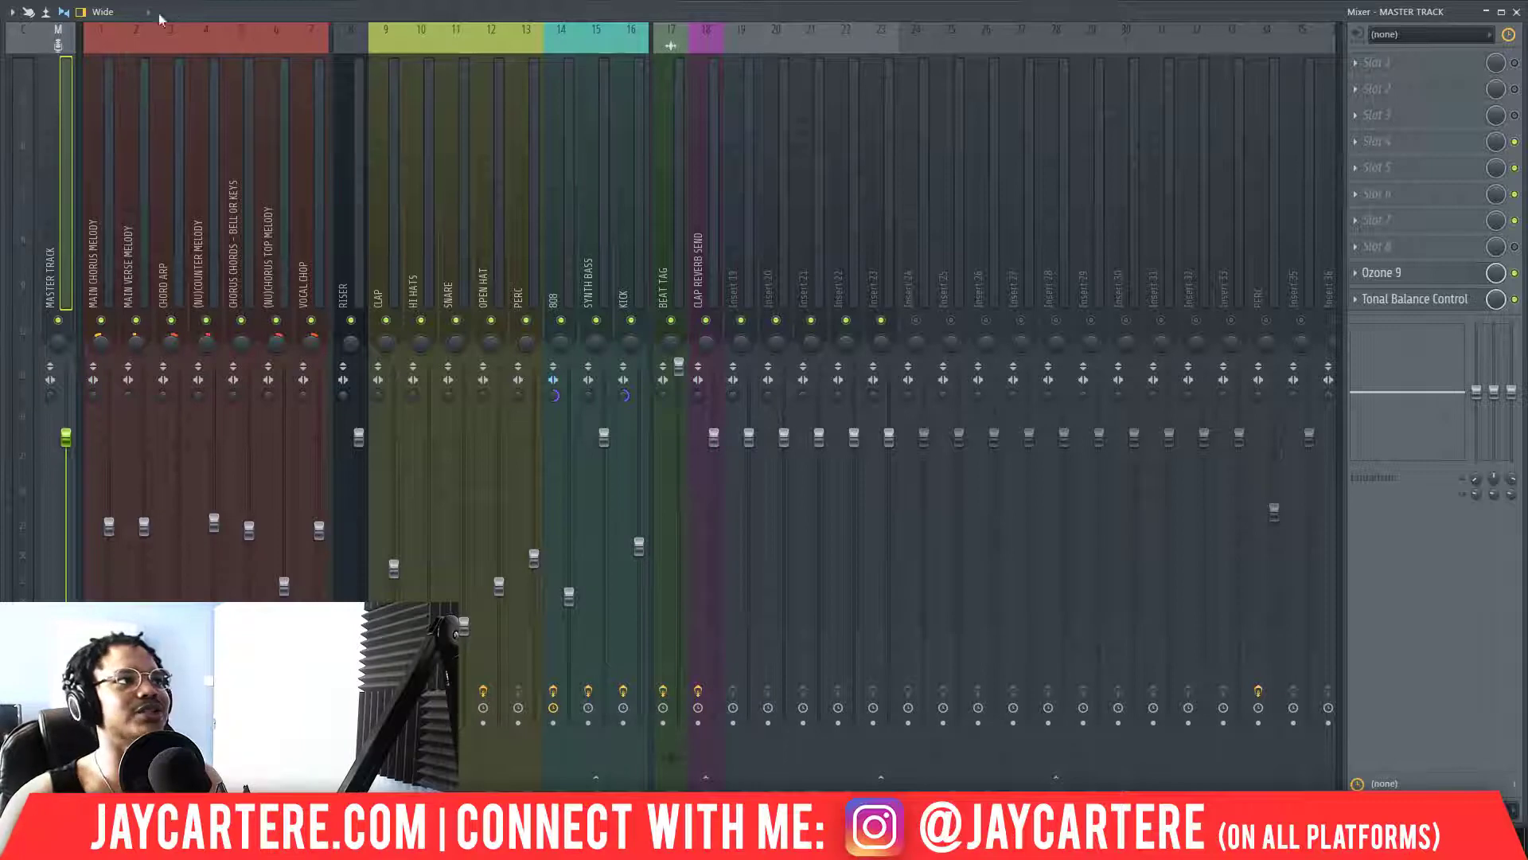
Open both Fruity parametric EQ 2 effects on the MAIN CHORUS MELODY track and examine their curves.
{"action": "left_click", "coordinate": [96, 229]}
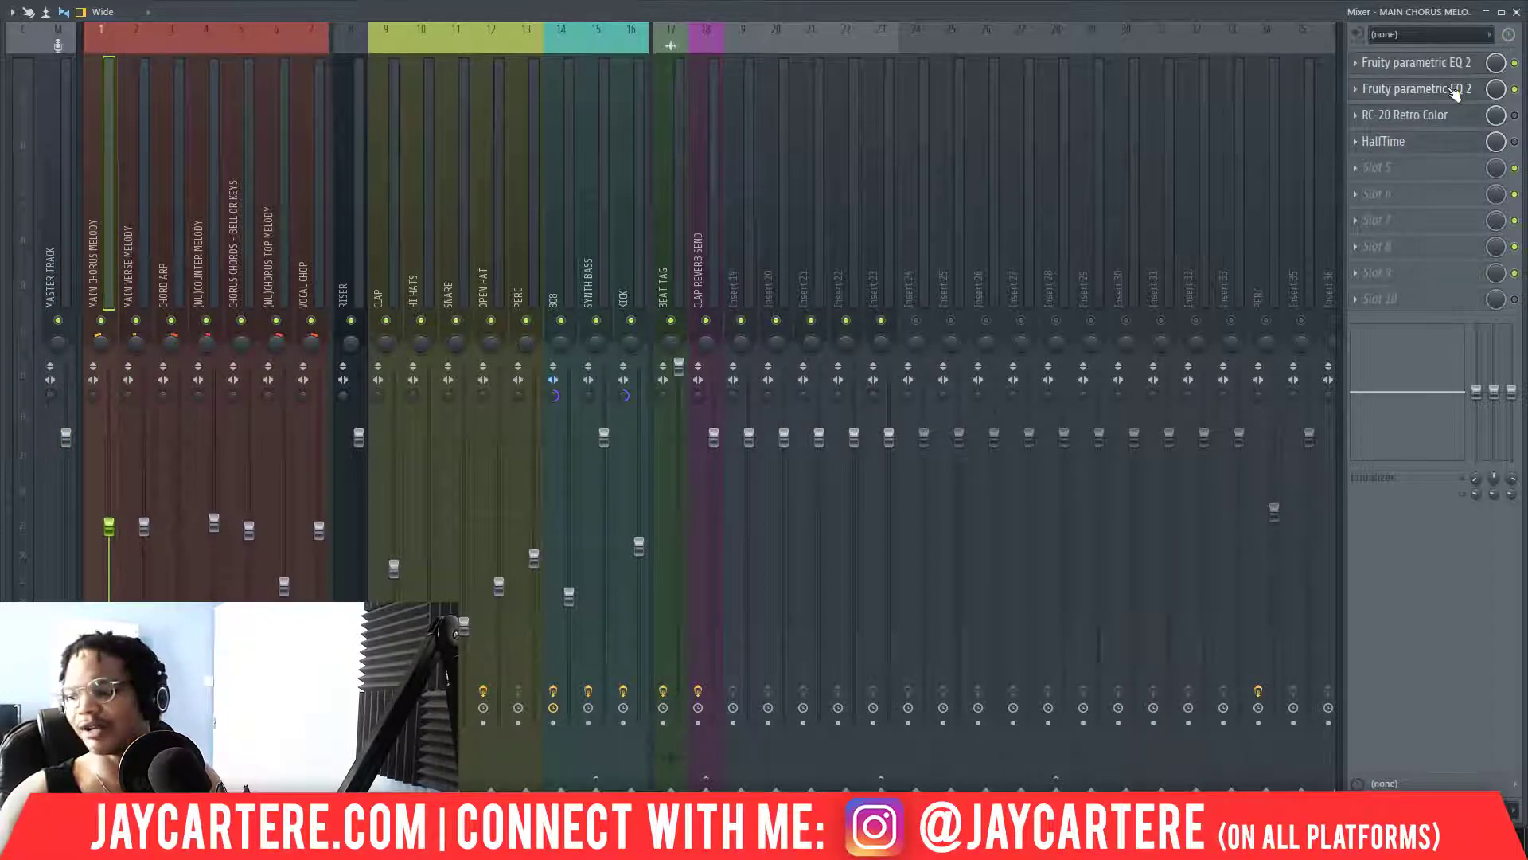
{"action": "left_click_drag", "start_coordinate": [1115, 12], "coordinate": [1527, 147]}
{"action": "left_click_drag", "start_coordinate": [1527, 92], "coordinate": [1527, 12]}
{"action": "left_click_drag", "start_coordinate": [792, 177], "coordinate": [1507, 356]}
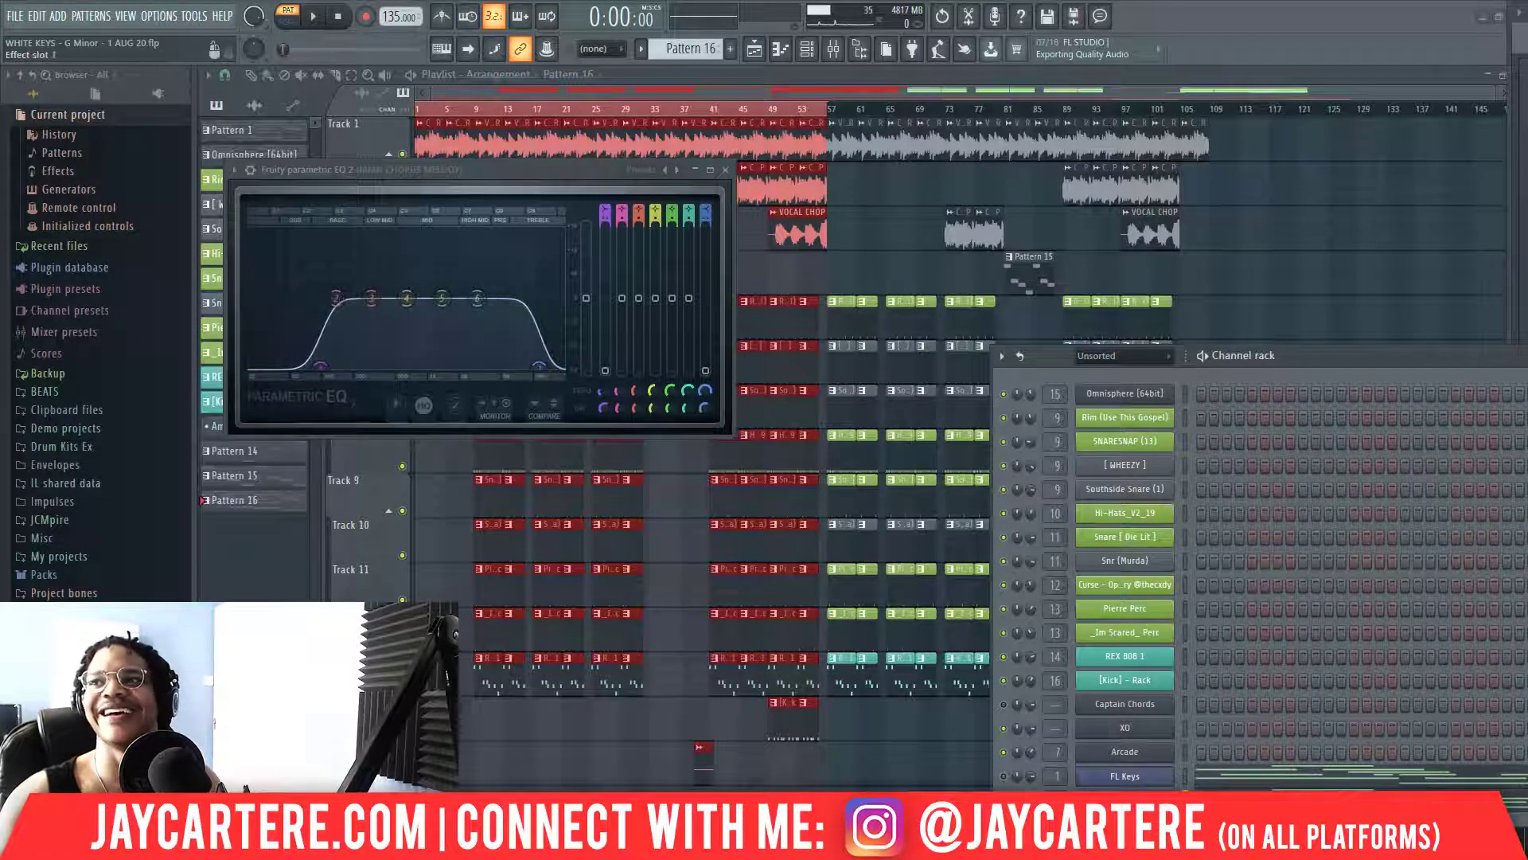
{"action": "left_click", "coordinate": [1527, 96]}
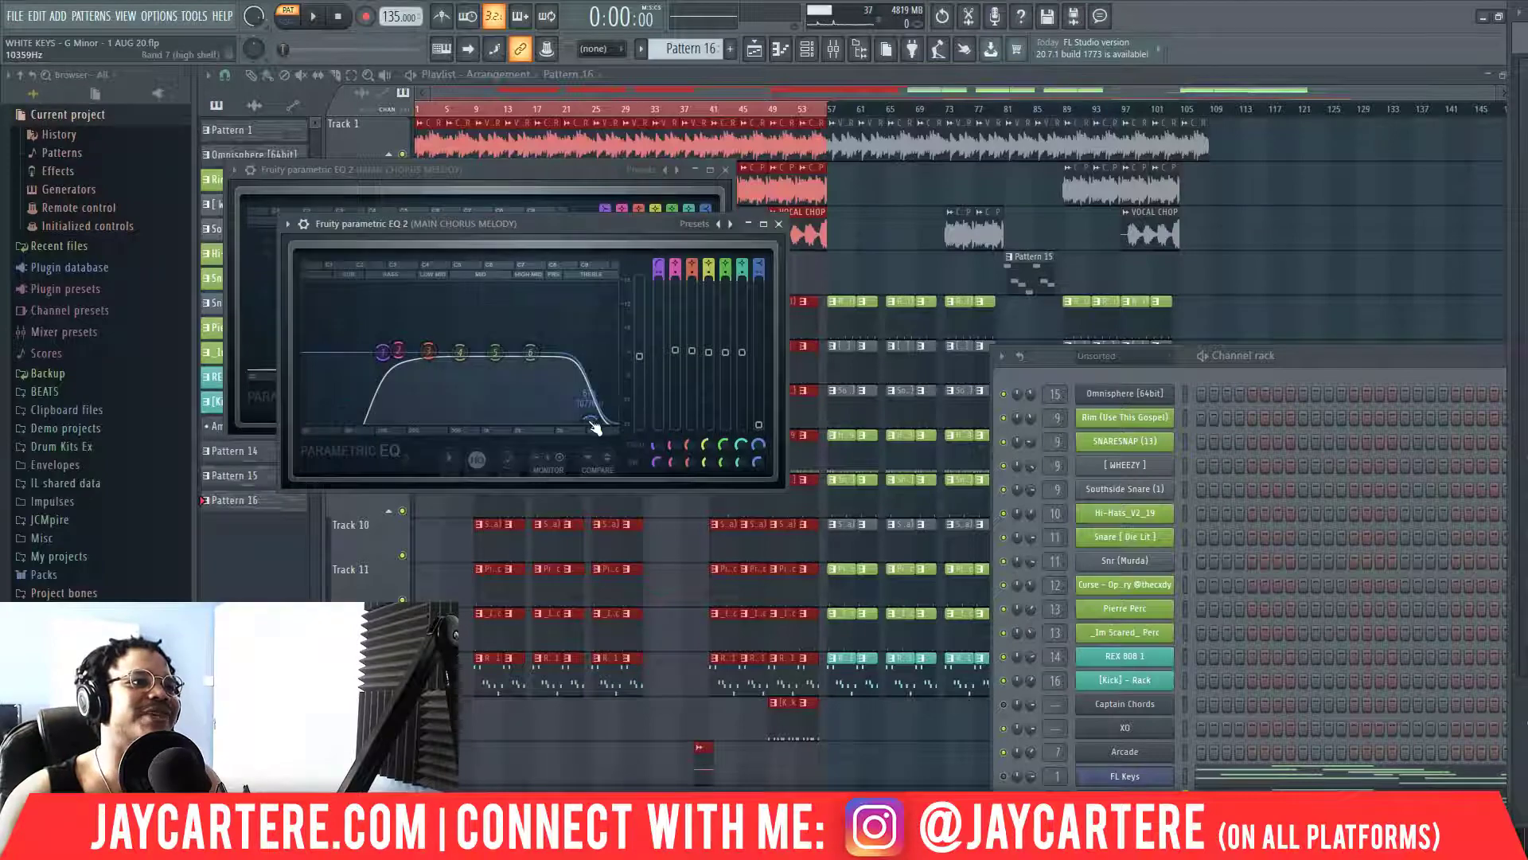
{"action": "left_click_drag", "start_coordinate": [584, 230], "coordinate": [577, 358]}
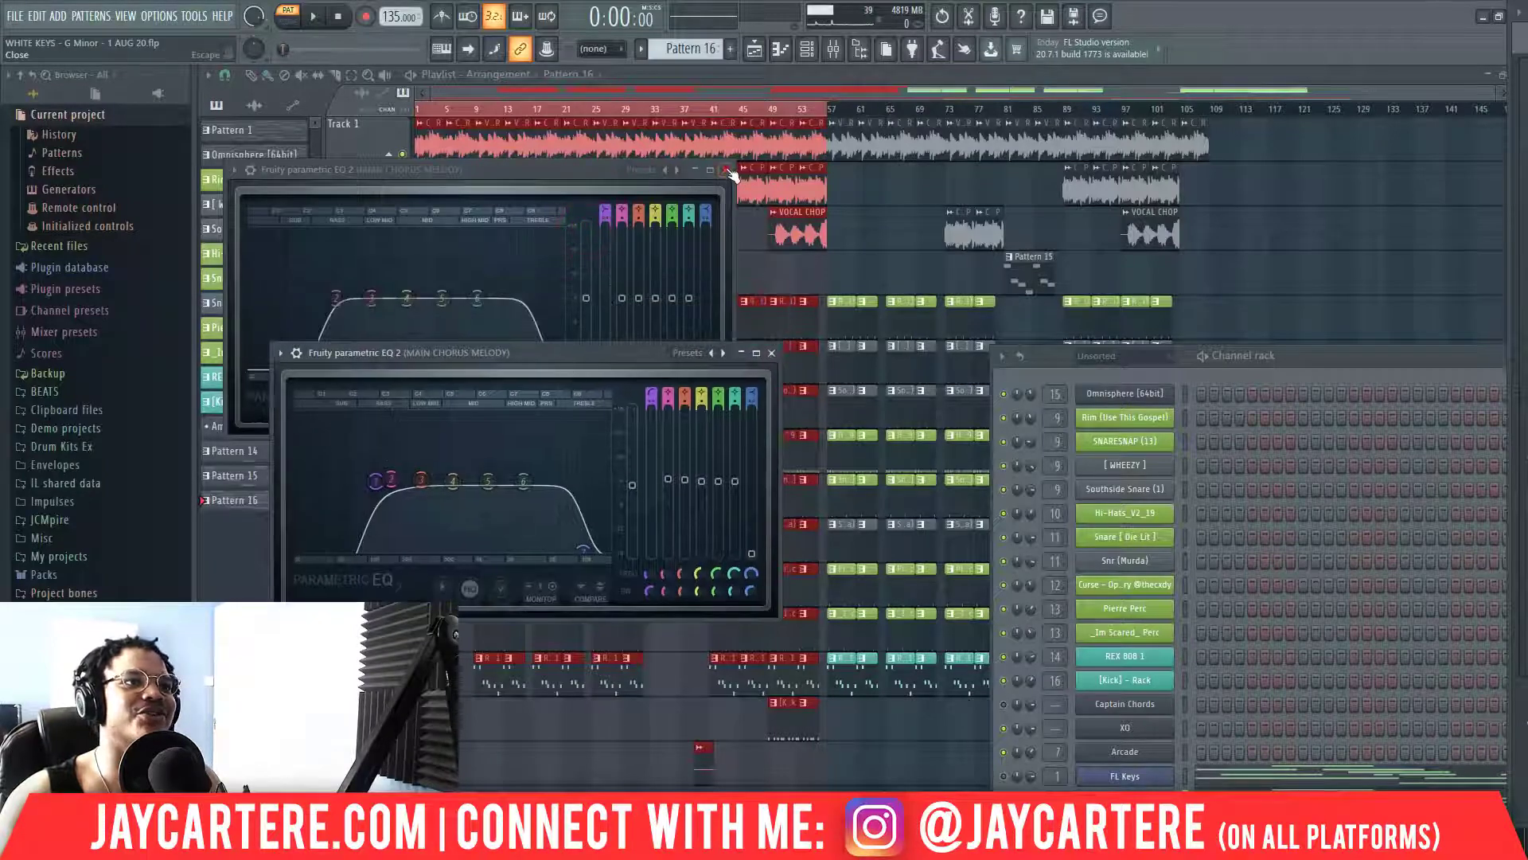
Close both equalizer windows and reposition the channel rack so its full width is visible.
{"action": "left_click", "coordinate": [726, 171]}
{"action": "left_click", "coordinate": [771, 353]}
{"action": "double_click", "coordinate": [1325, 356]}
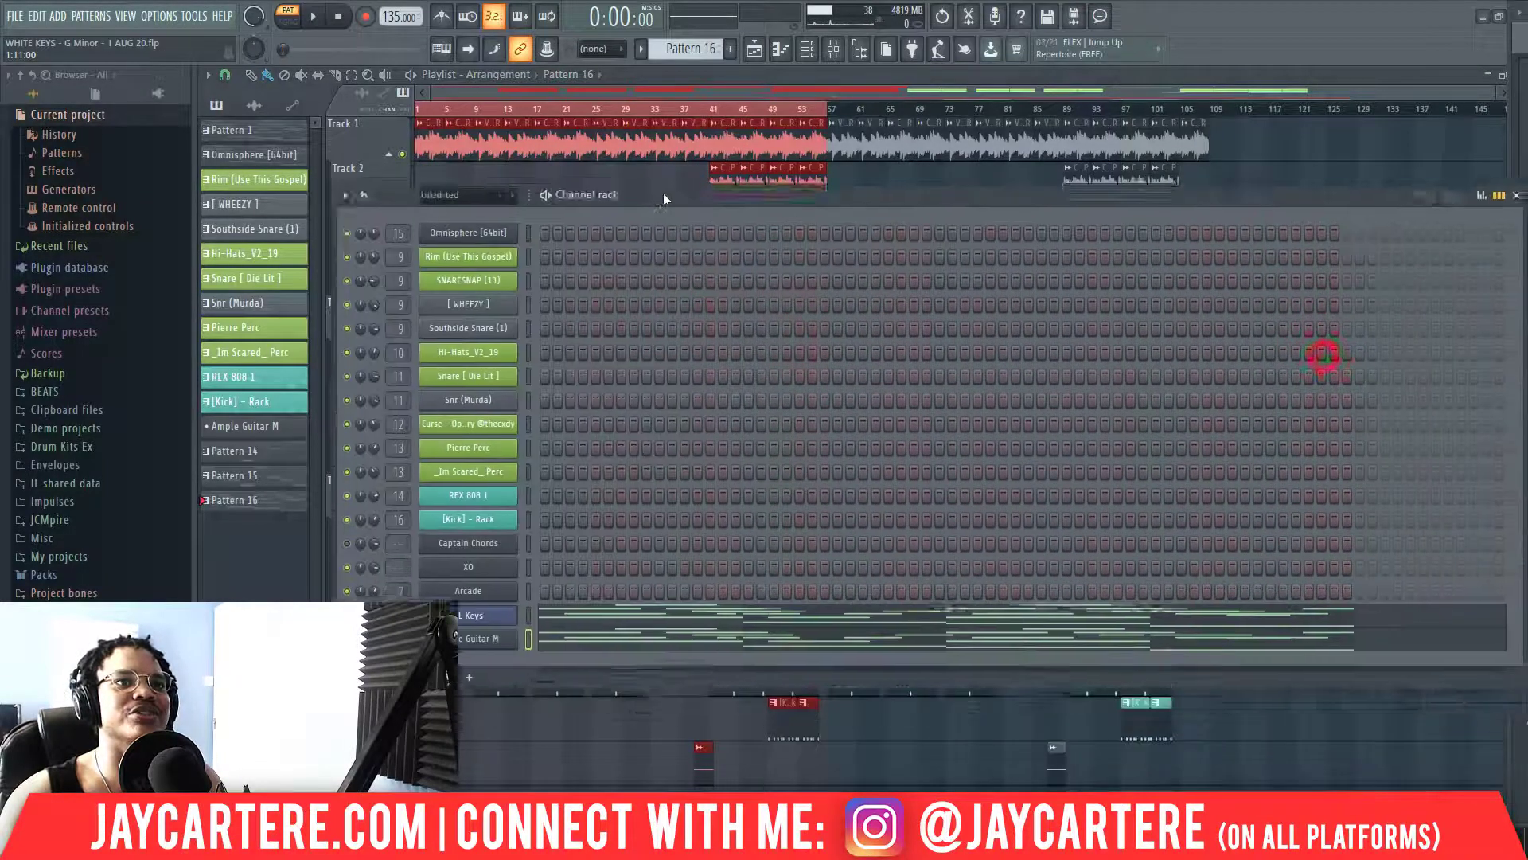
{"action": "left_click_drag", "start_coordinate": [664, 193], "coordinate": [586, 178]}
{"action": "left_click_drag", "start_coordinate": [750, 191], "coordinate": [800, 161]}
Open the piano roll of the Ample Guitar M channel and play the melody.
{"action": "right_click", "coordinate": [420, 588]}
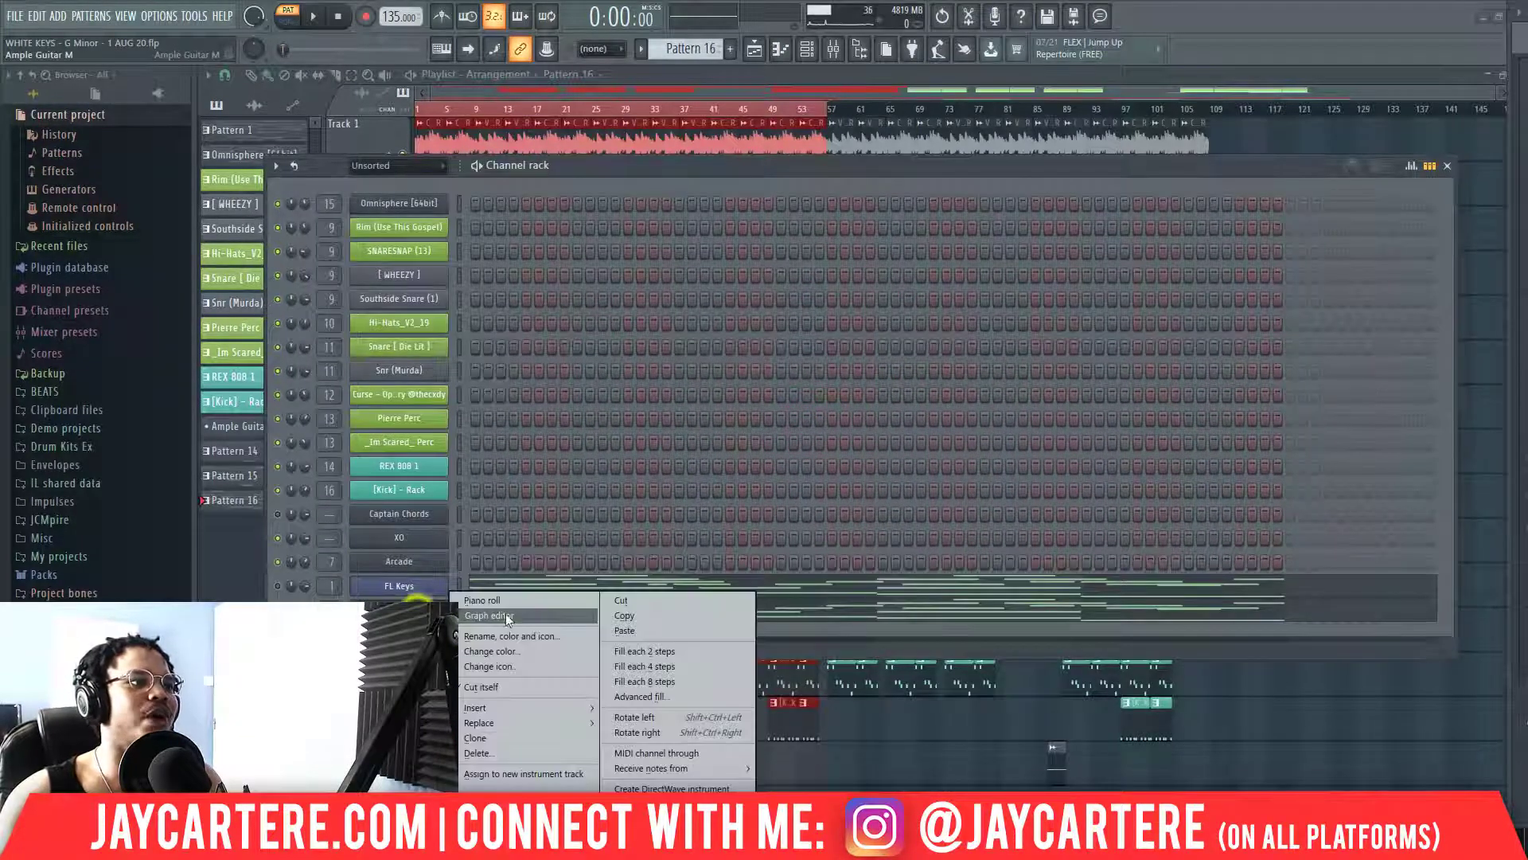
{"action": "left_click", "coordinate": [402, 590]}
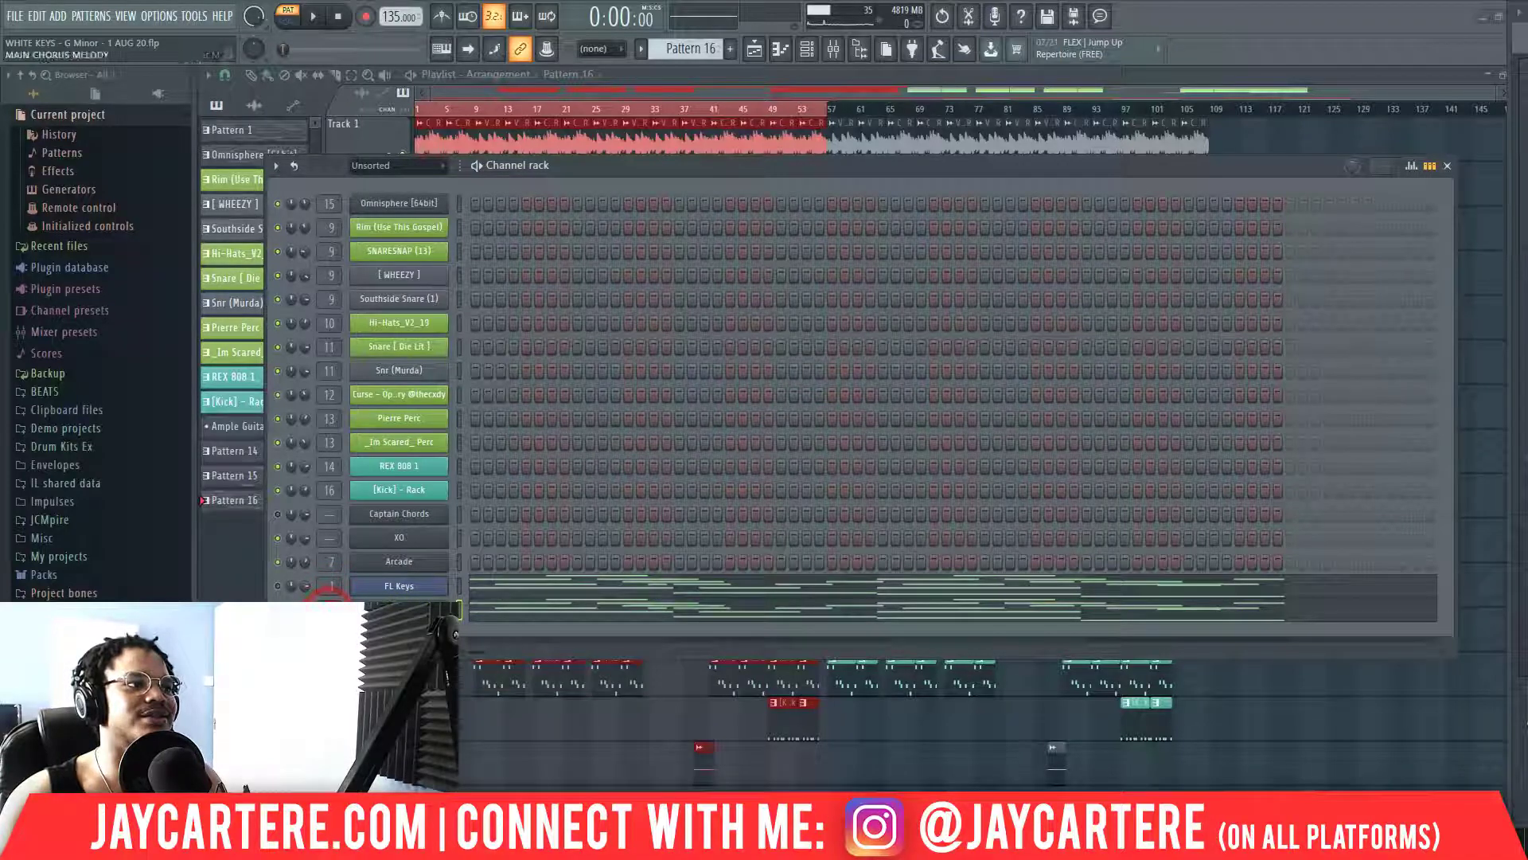
{"action": "right_click", "coordinate": [455, 589]}
{"action": "left_click", "coordinate": [493, 598]}
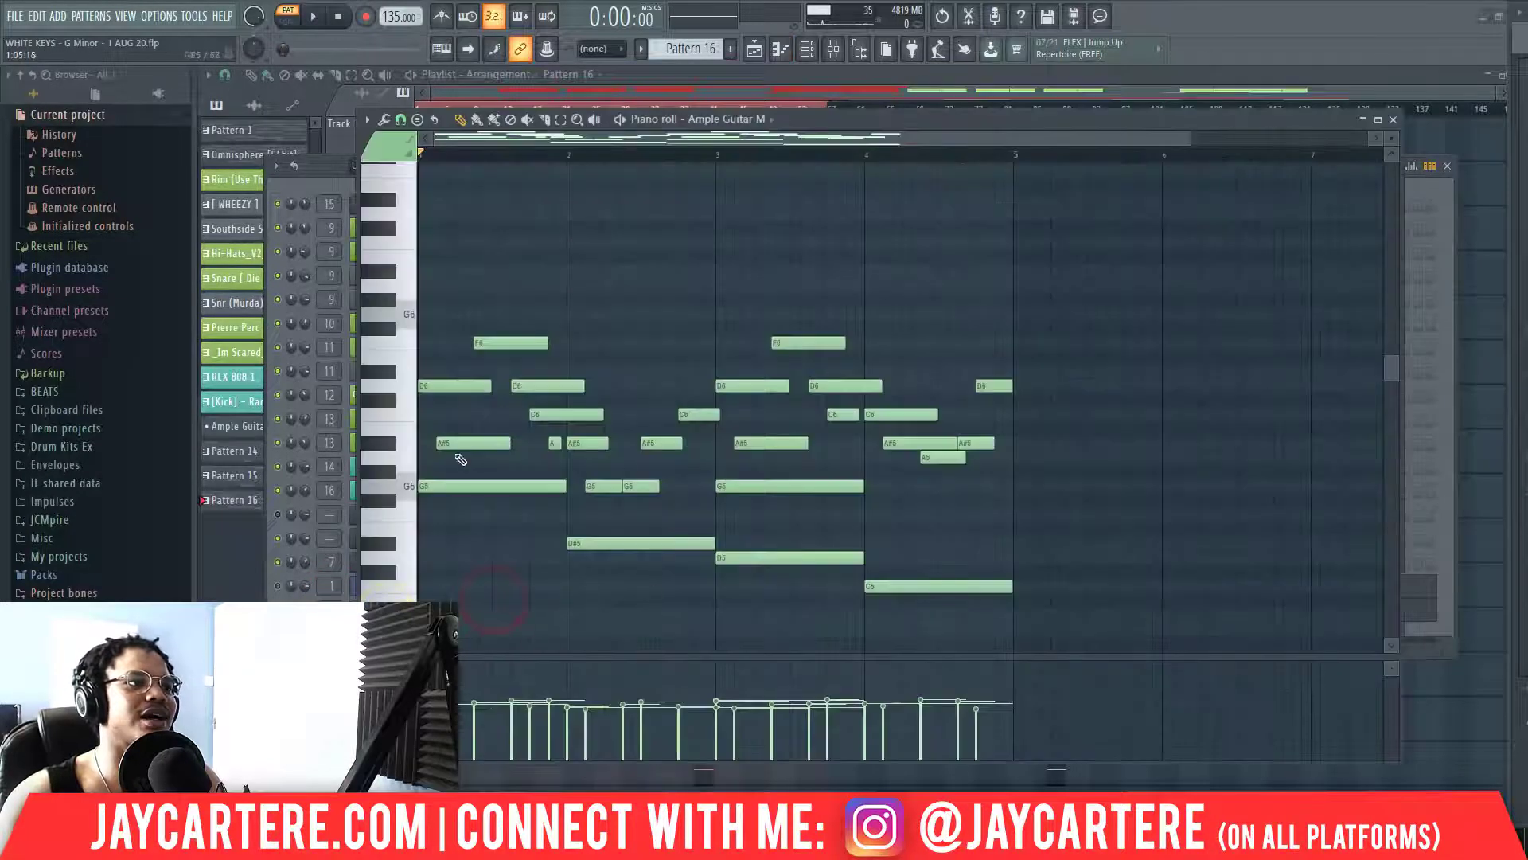
{"action": "key", "text": "space"}
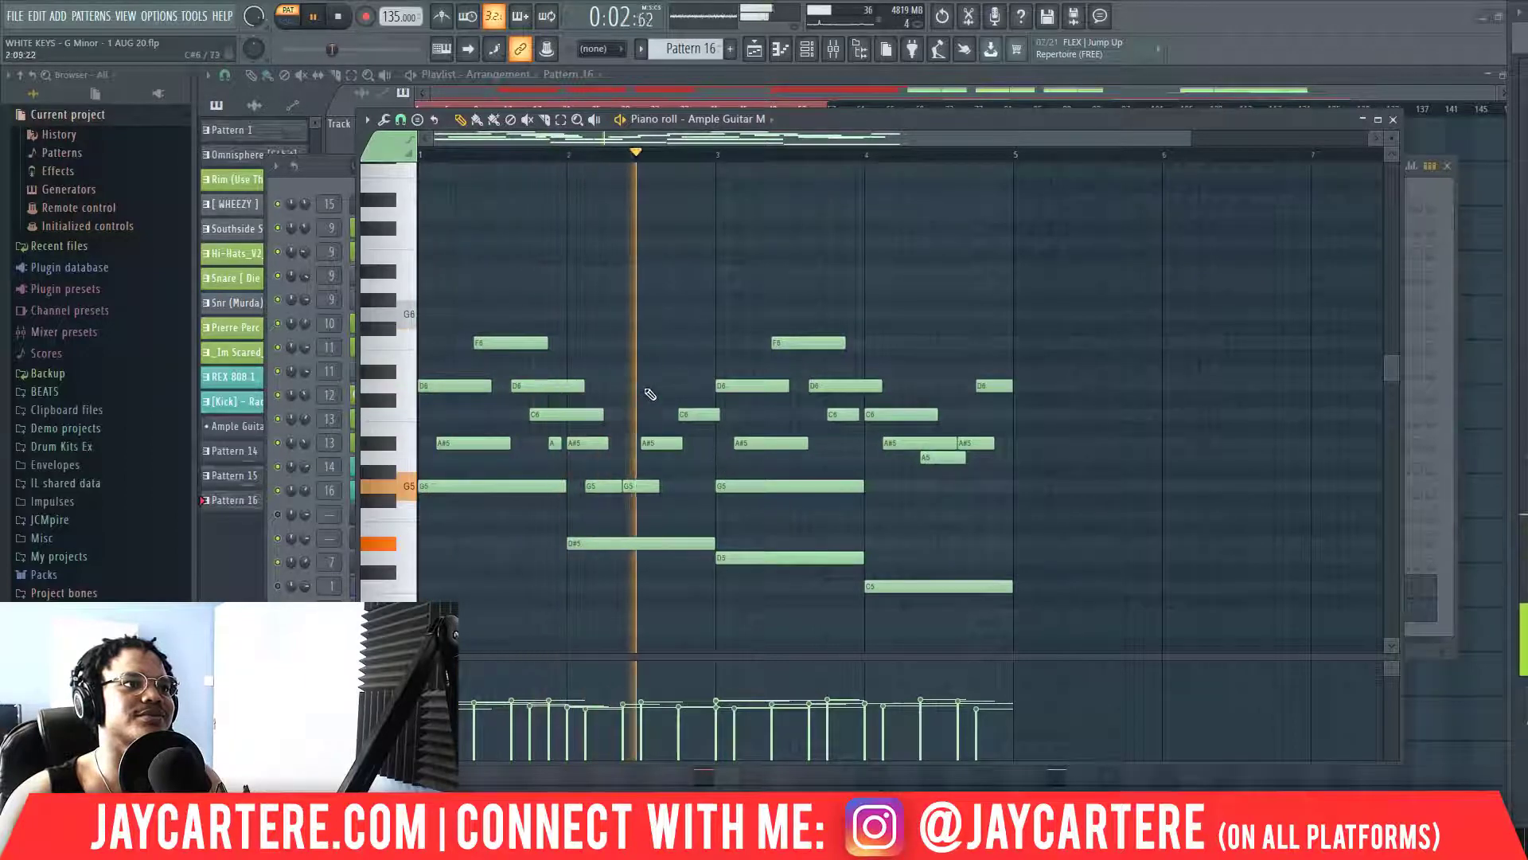
Stop playback, transpose all Ample Guitar M notes down one octave and play the lowered melody.
{"action": "key", "text": "space"}
{"action": "left_click", "coordinate": [610, 342]}
{"action": "right_click", "coordinate": [628, 343]}
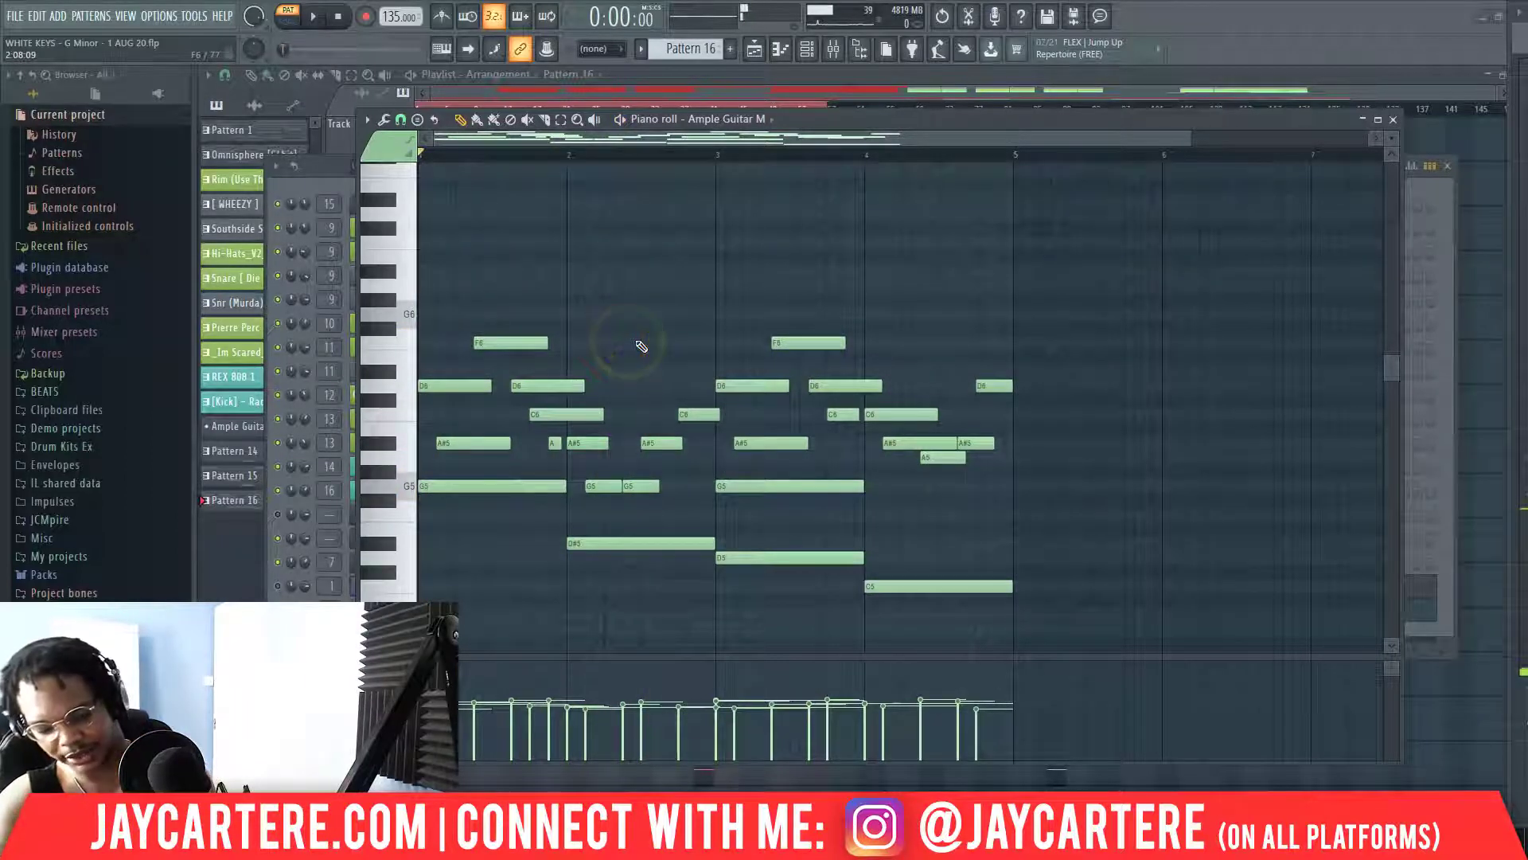
{"action": "key", "text": "ctrl+a"}
{"action": "key", "text": "ctrl+Down"}
{"action": "key", "text": "space"}
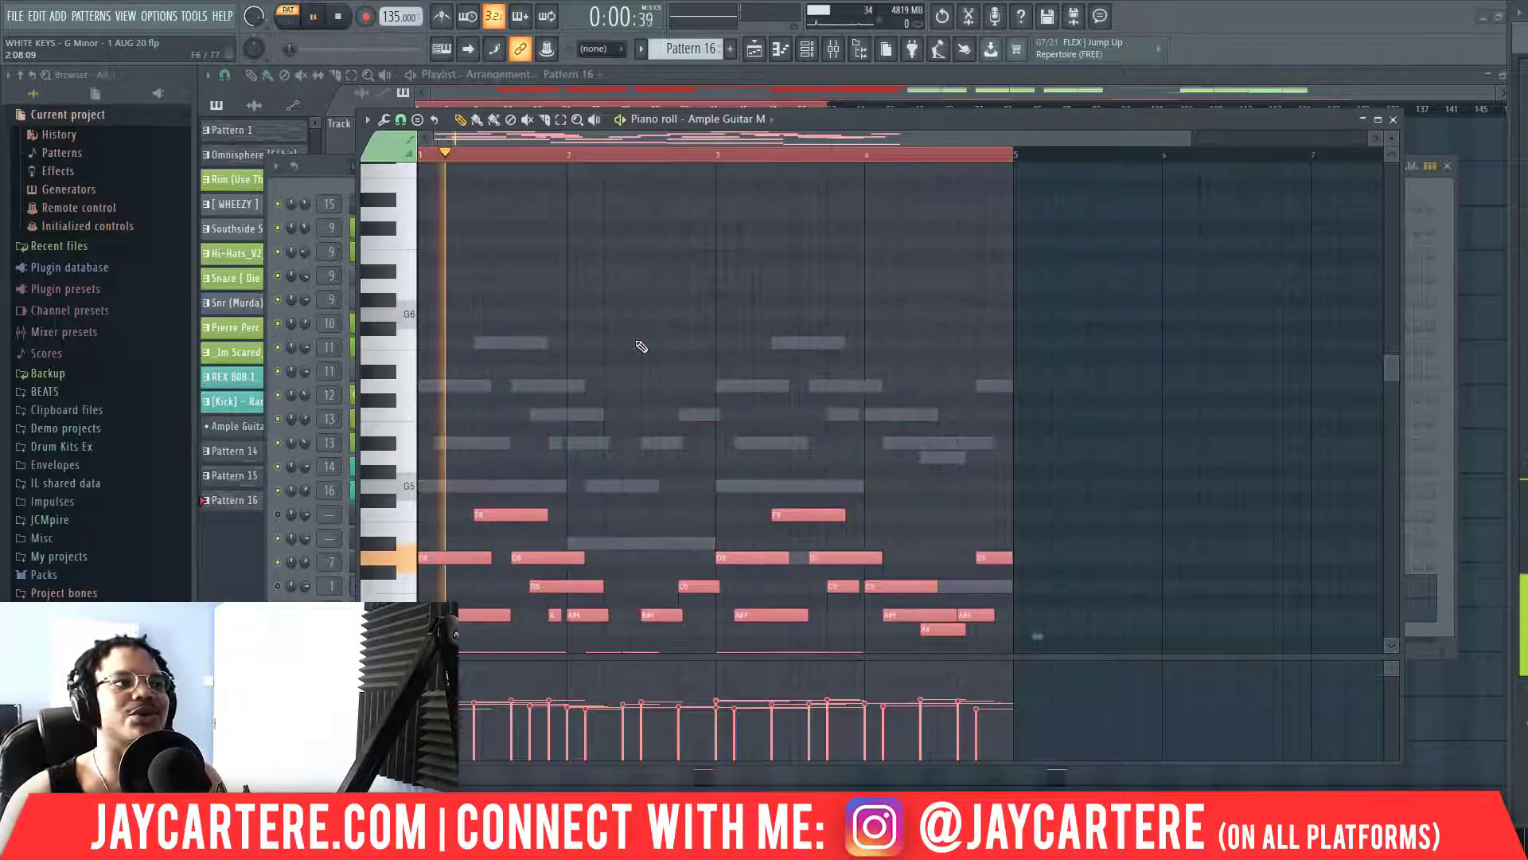
{"action": "scroll", "coordinate": [683, 346], "scroll_direction": "down", "scroll_amount": 3}
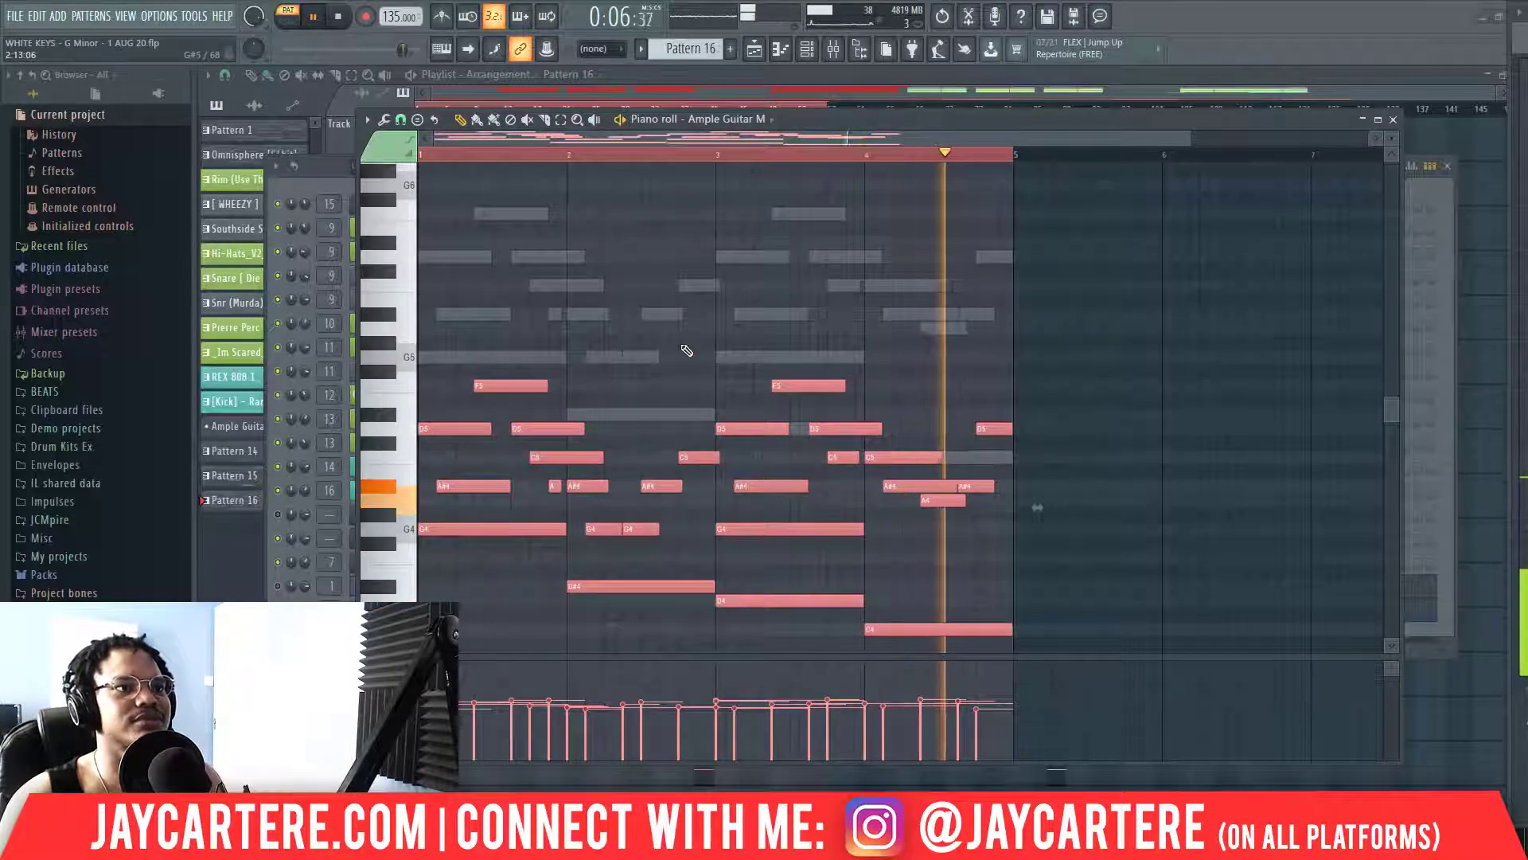
{"action": "key", "text": "space"}
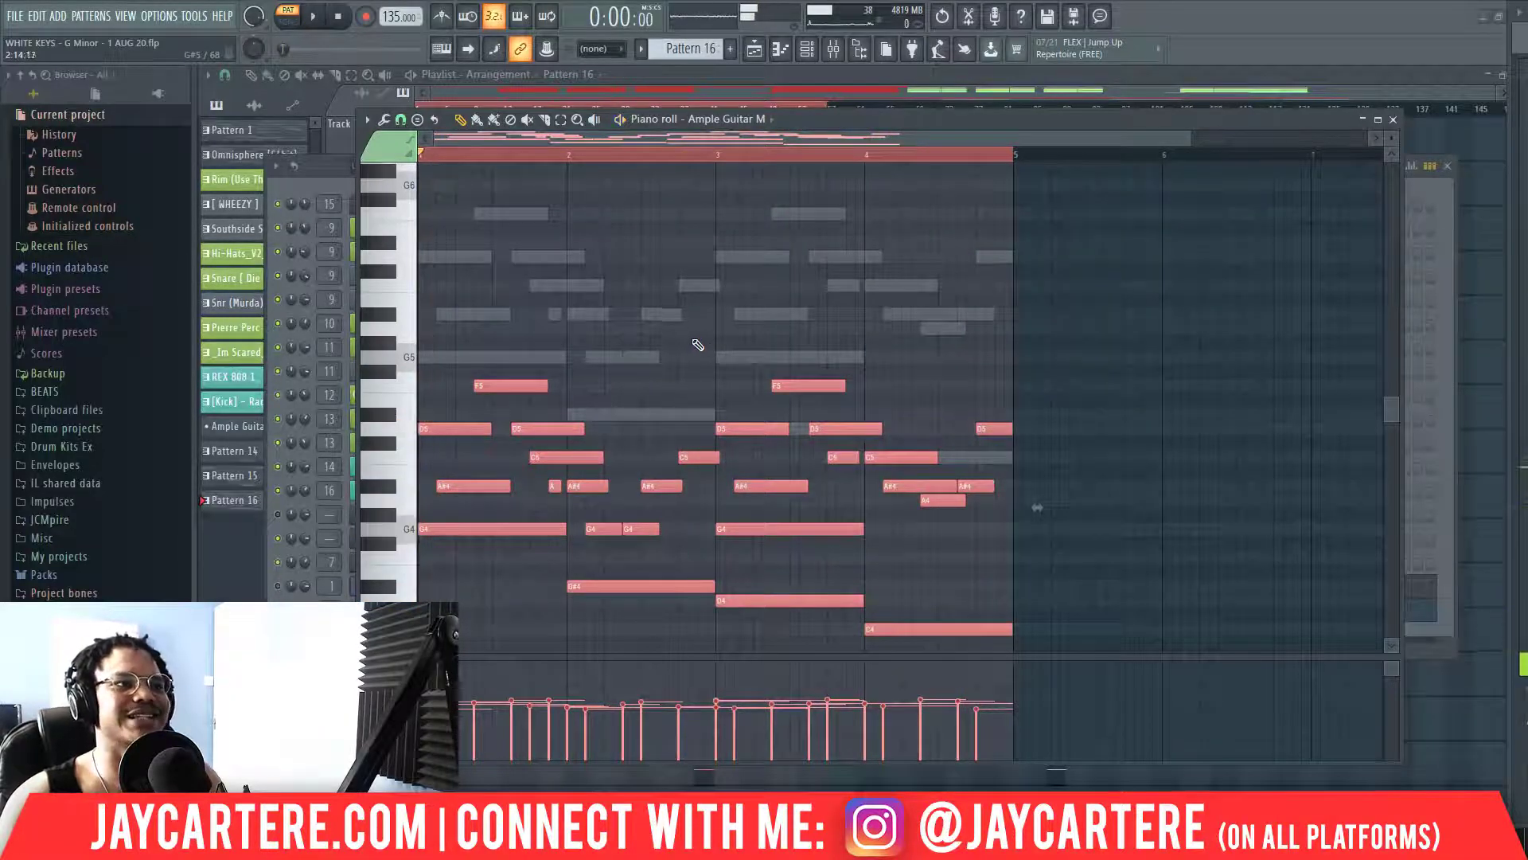
Transpose all the selected guitar notes back up one octave and play the melody briefly.
{"action": "key", "text": "ctrl+Up"}
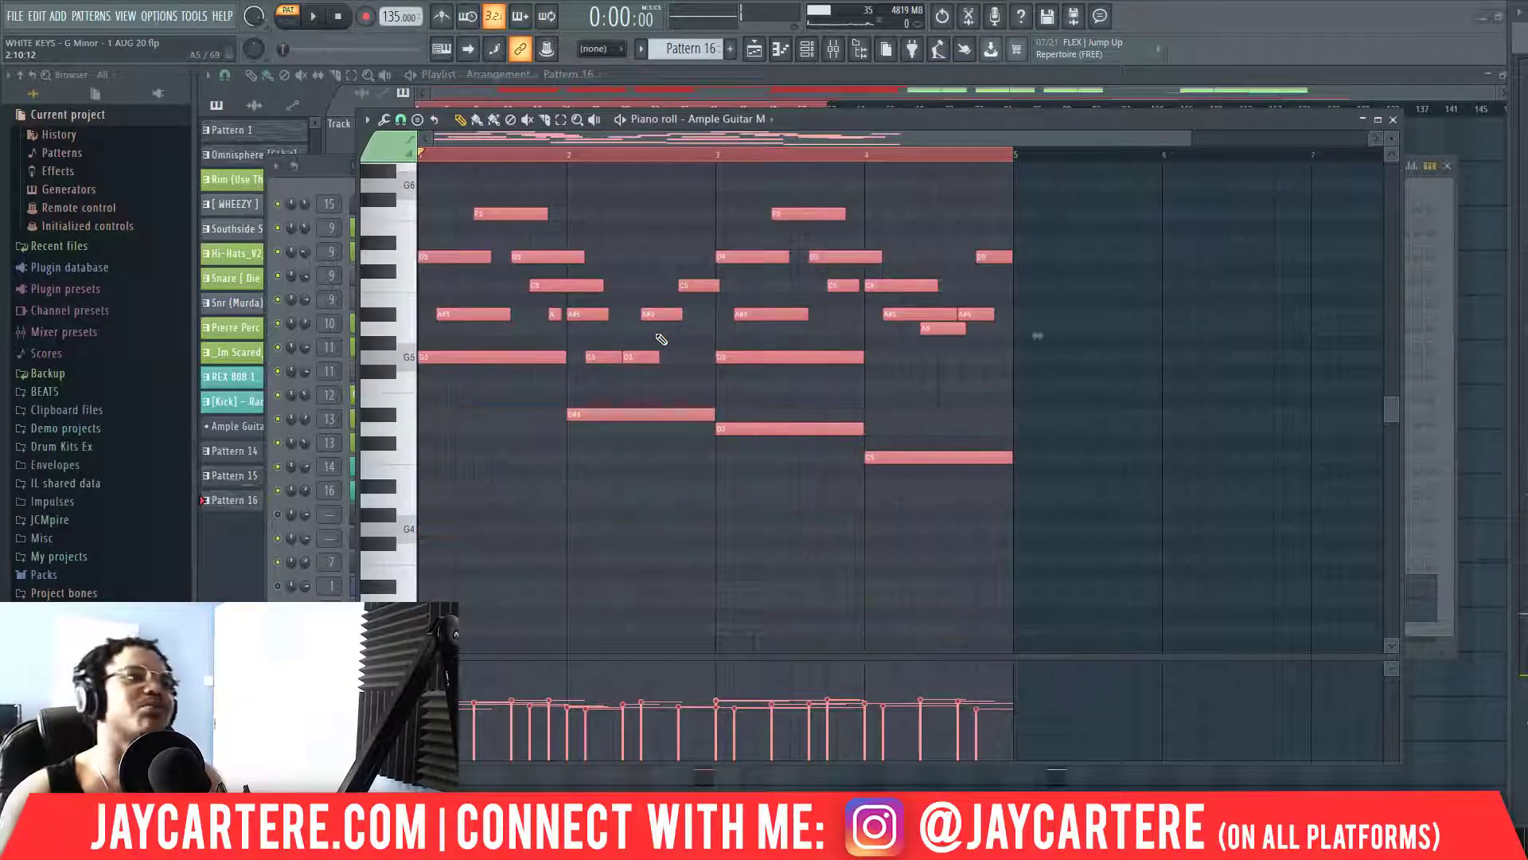
{"action": "key", "text": "space"}
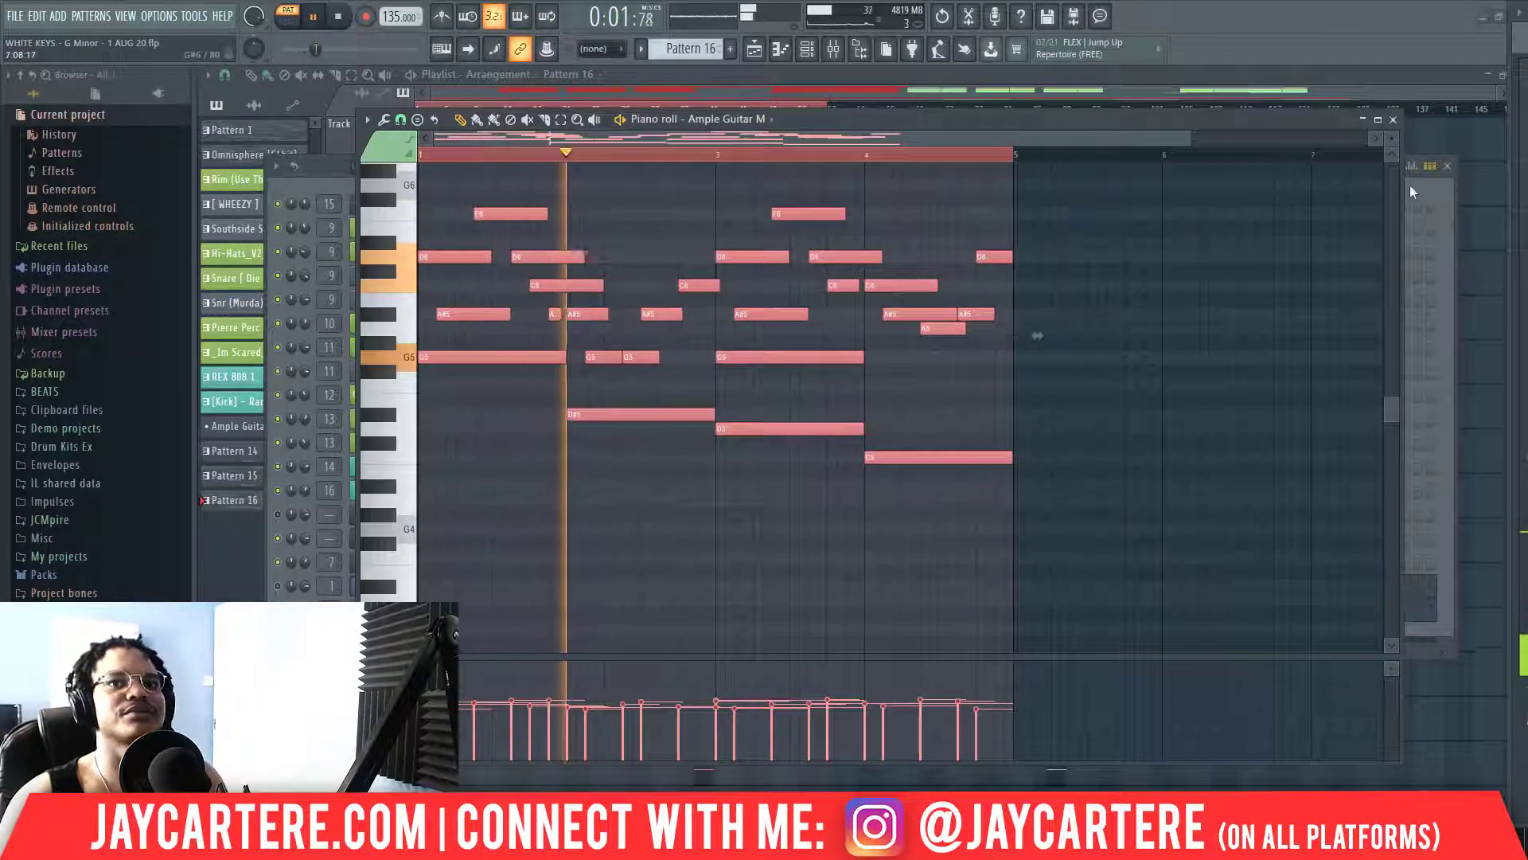
{"action": "key", "text": "space"}
Close the piano roll and examine the RC-20 Retro Color effect on the MAIN CHORUS MELODY mixer track.
{"action": "left_click", "coordinate": [1393, 119]}
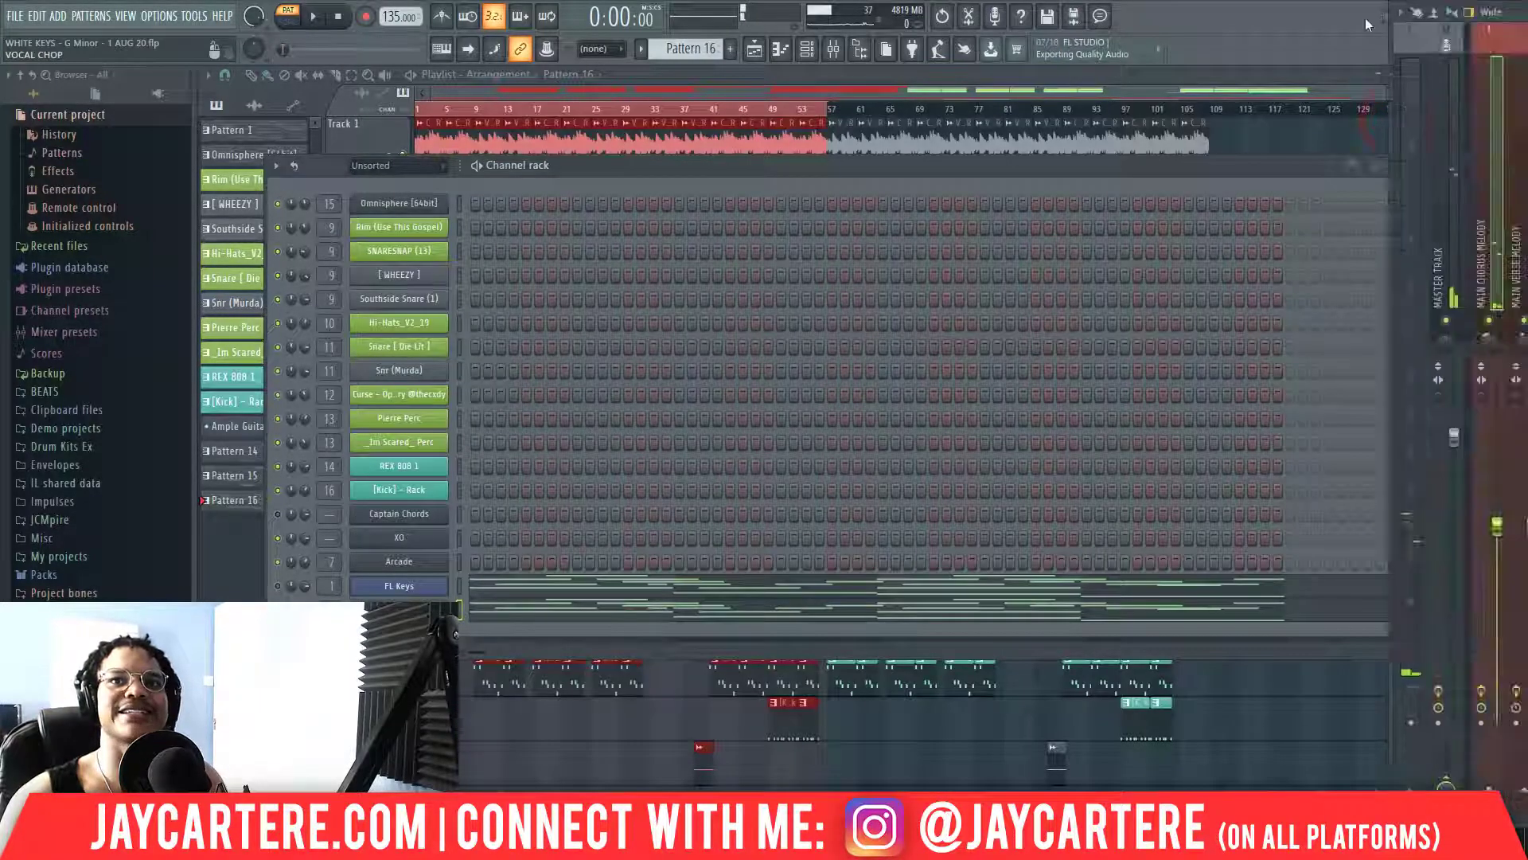
{"action": "key", "text": "F9"}
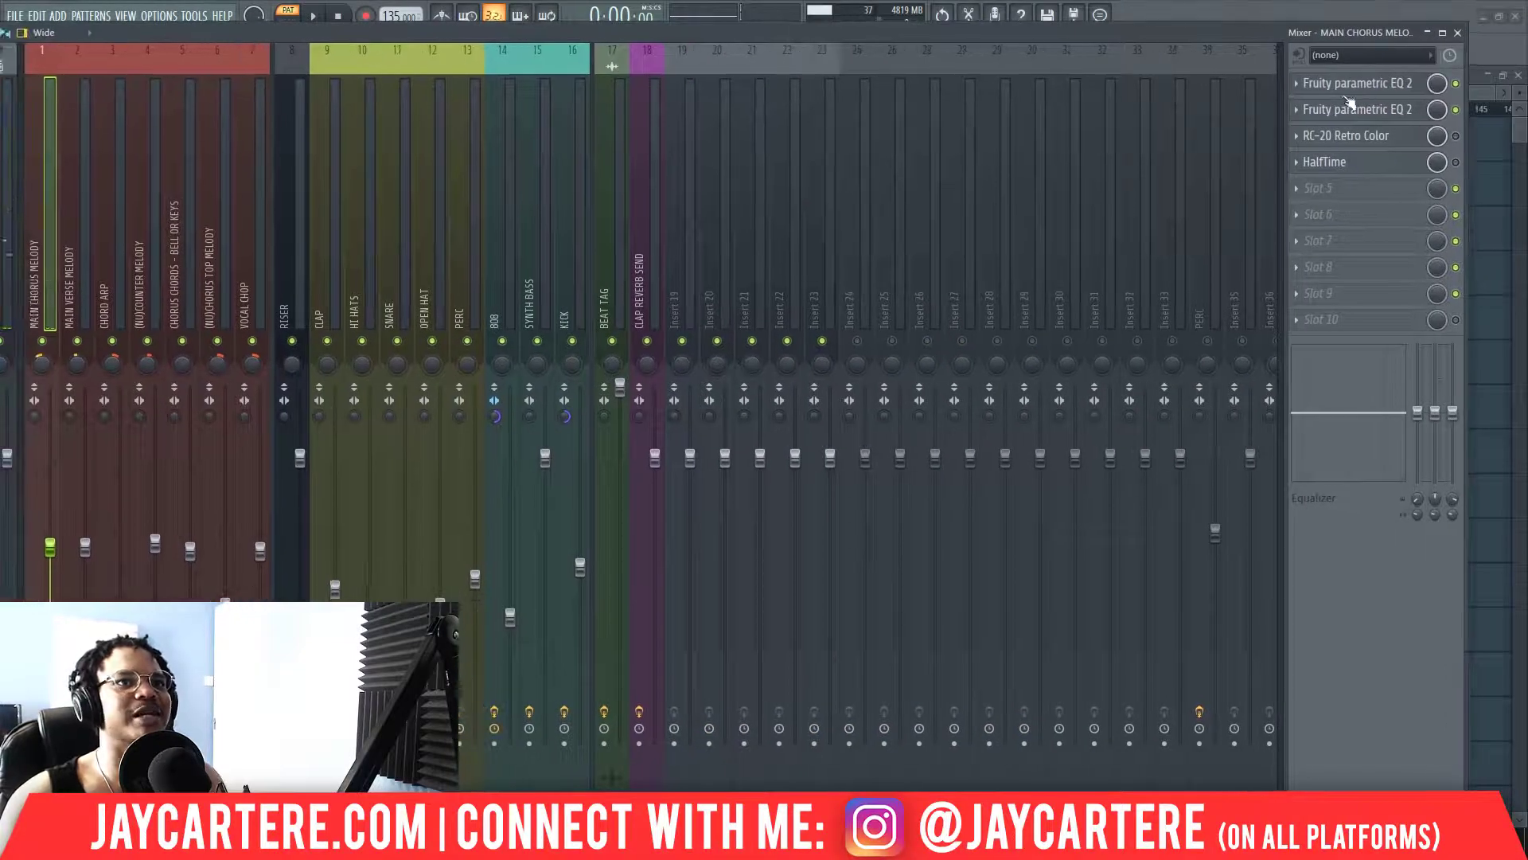
{"action": "left_click", "coordinate": [1375, 137]}
{"action": "left_click_drag", "start_coordinate": [791, 36], "coordinate": [1527, 157]}
{"action": "left_click_drag", "start_coordinate": [652, 172], "coordinate": [667, 672]}
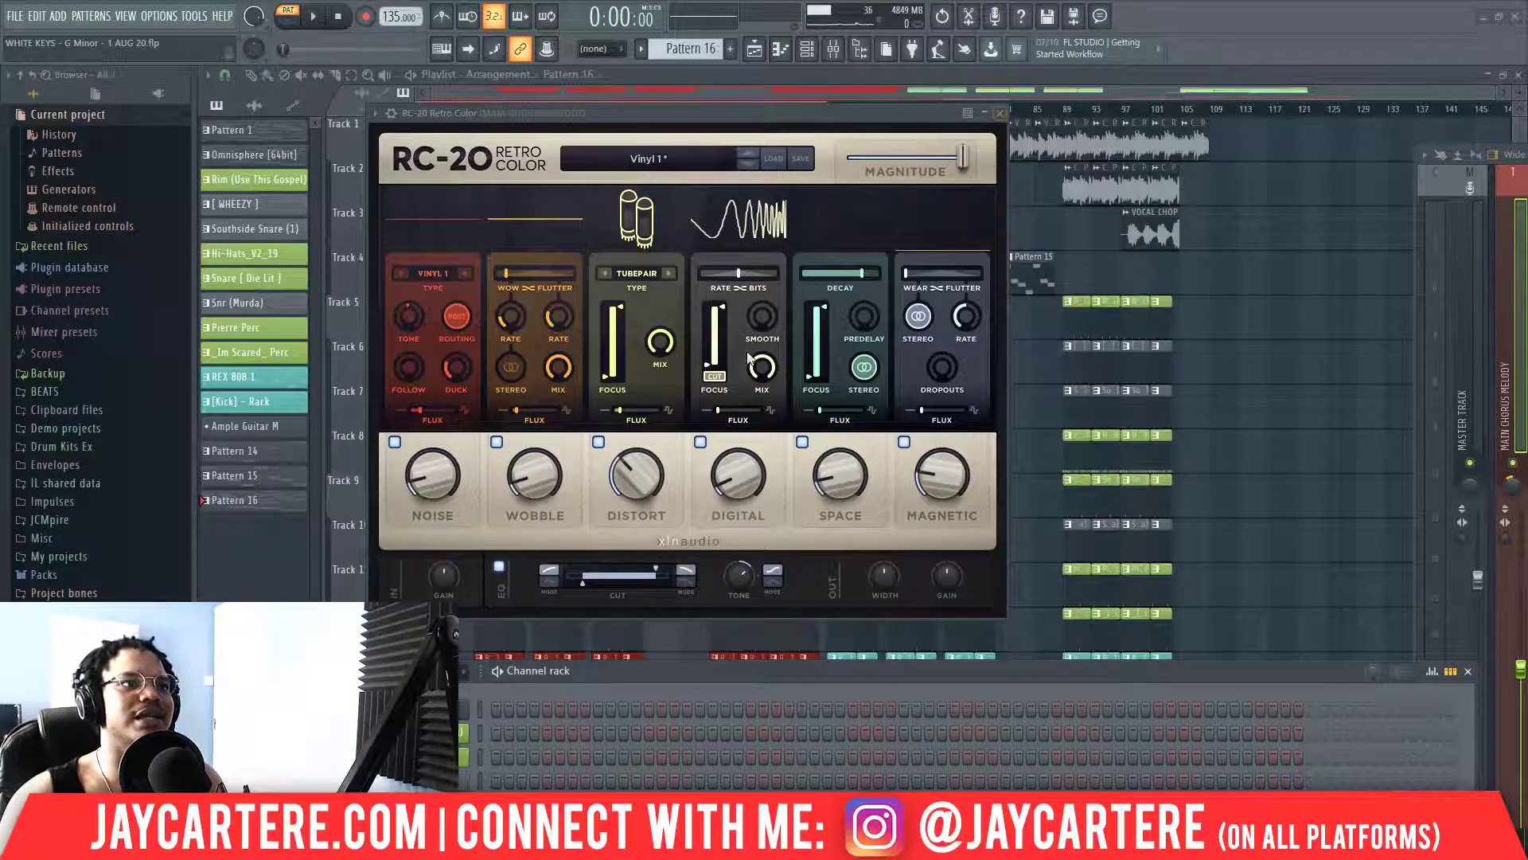
{"action": "left_click", "coordinate": [1000, 113]}
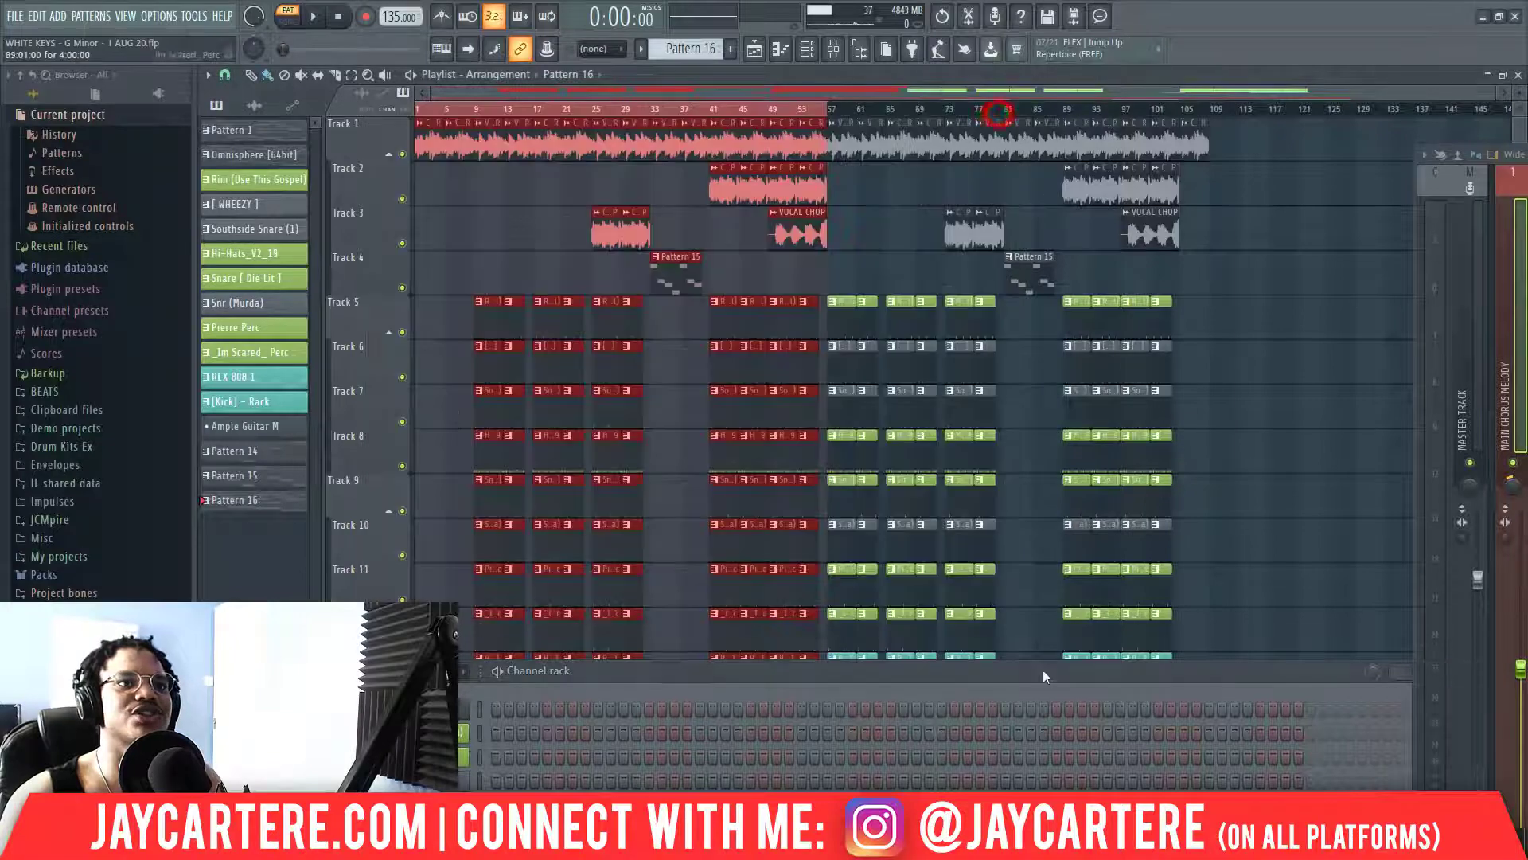
Examine the HalfTime effect on the MAIN CHORUS MELODY mixer track, with the channel rack and mixer out of the way.
{"action": "left_click_drag", "start_coordinate": [1038, 671], "coordinate": [1048, 183]}
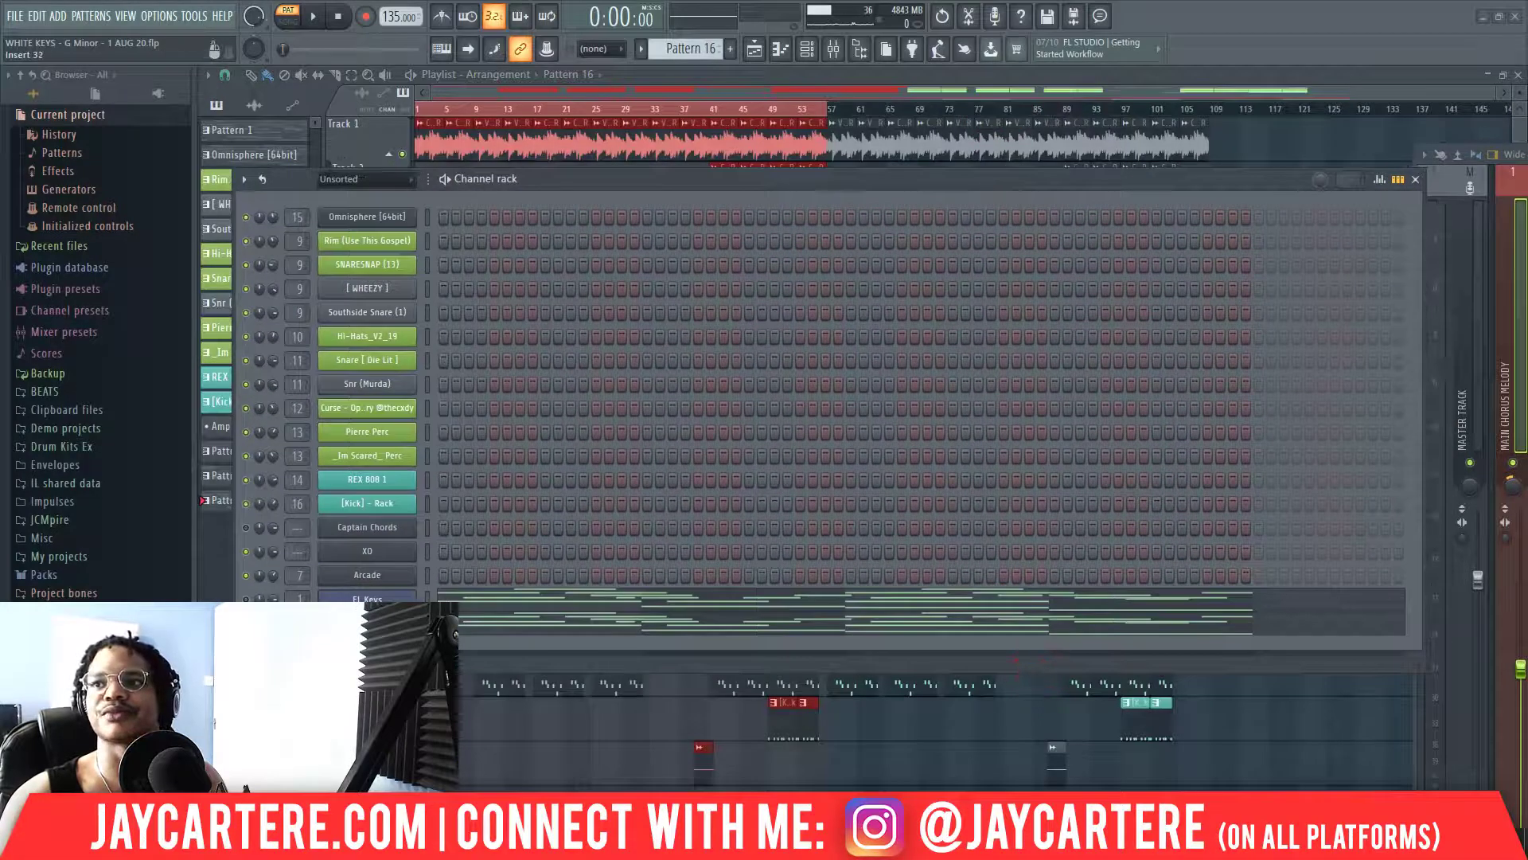
{"action": "key", "text": "F9"}
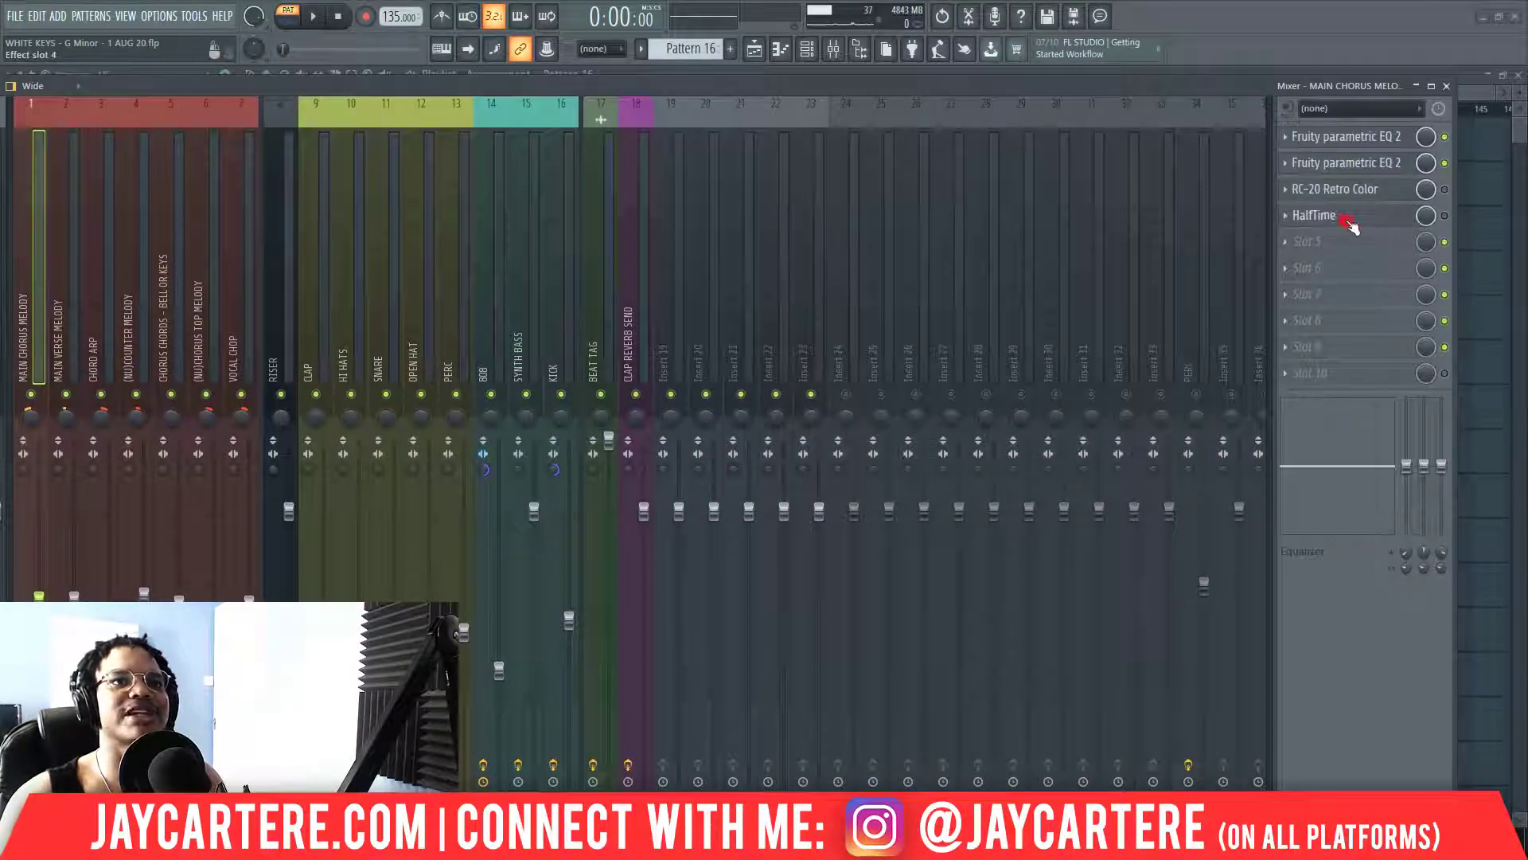
{"action": "key", "text": "F9"}
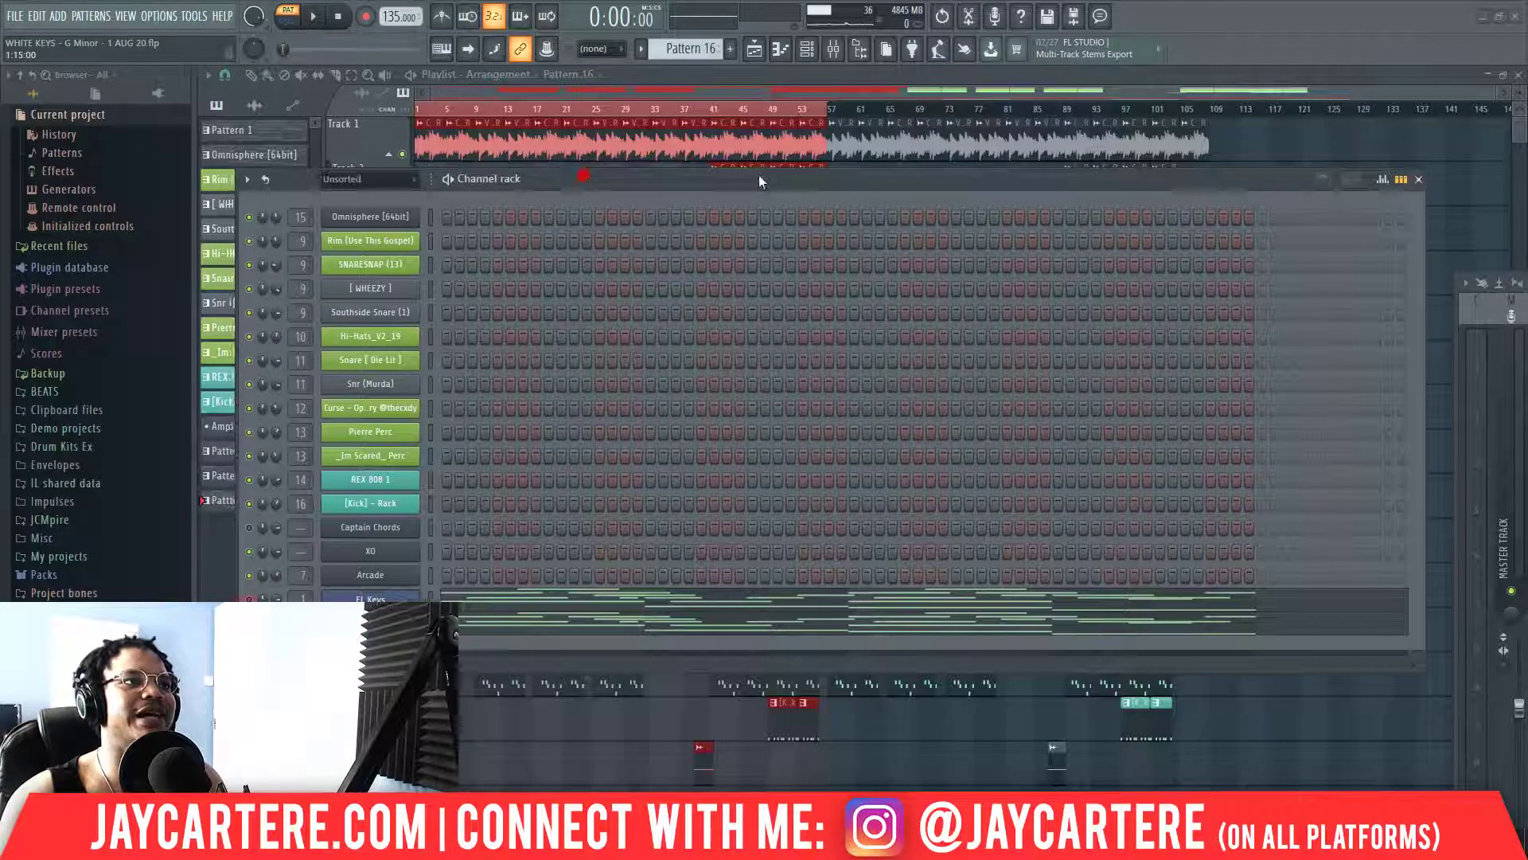
{"action": "key", "text": "F6"}
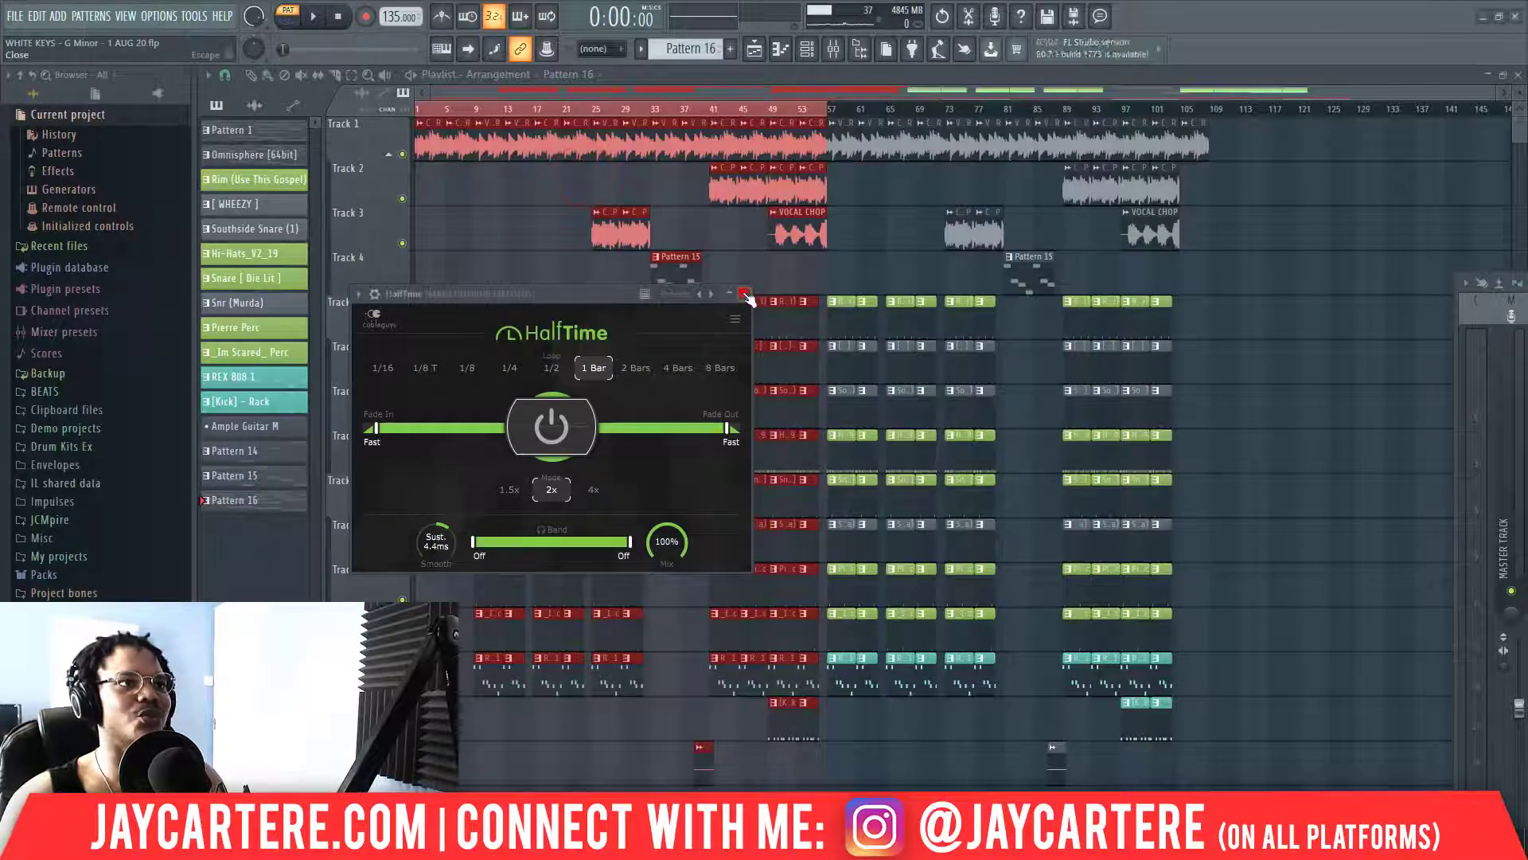
{"action": "left_click", "coordinate": [744, 294]}
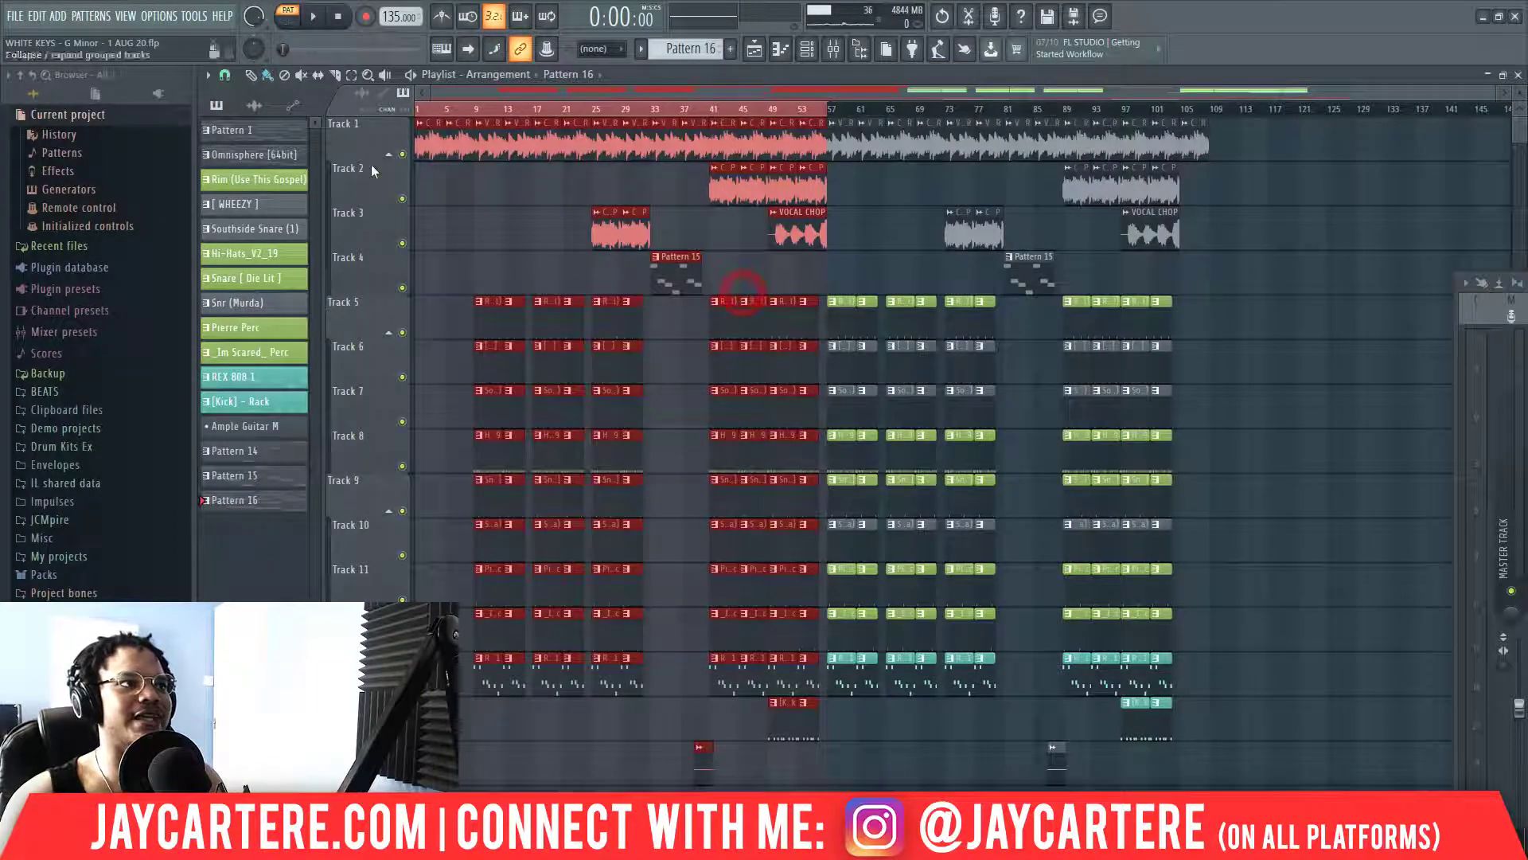
Select bars 1 to 4 in song mode, check the first CHORUS GUITAR clip's sample settings and play the selection.
{"action": "left_click", "coordinate": [450, 115]}
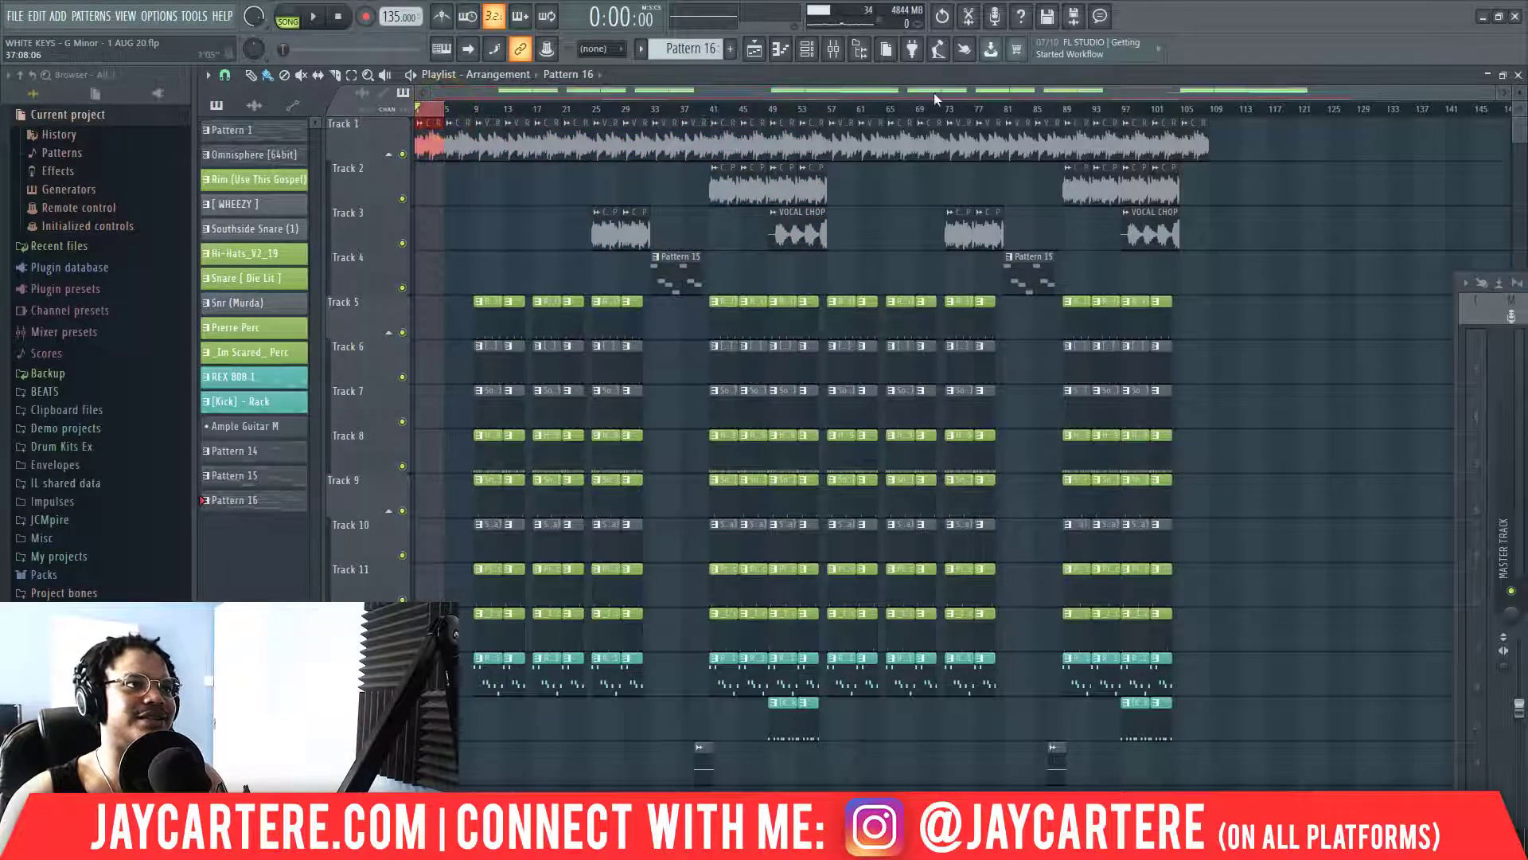
{"action": "left_click_drag", "start_coordinate": [1496, 94], "coordinate": [559, 94]}
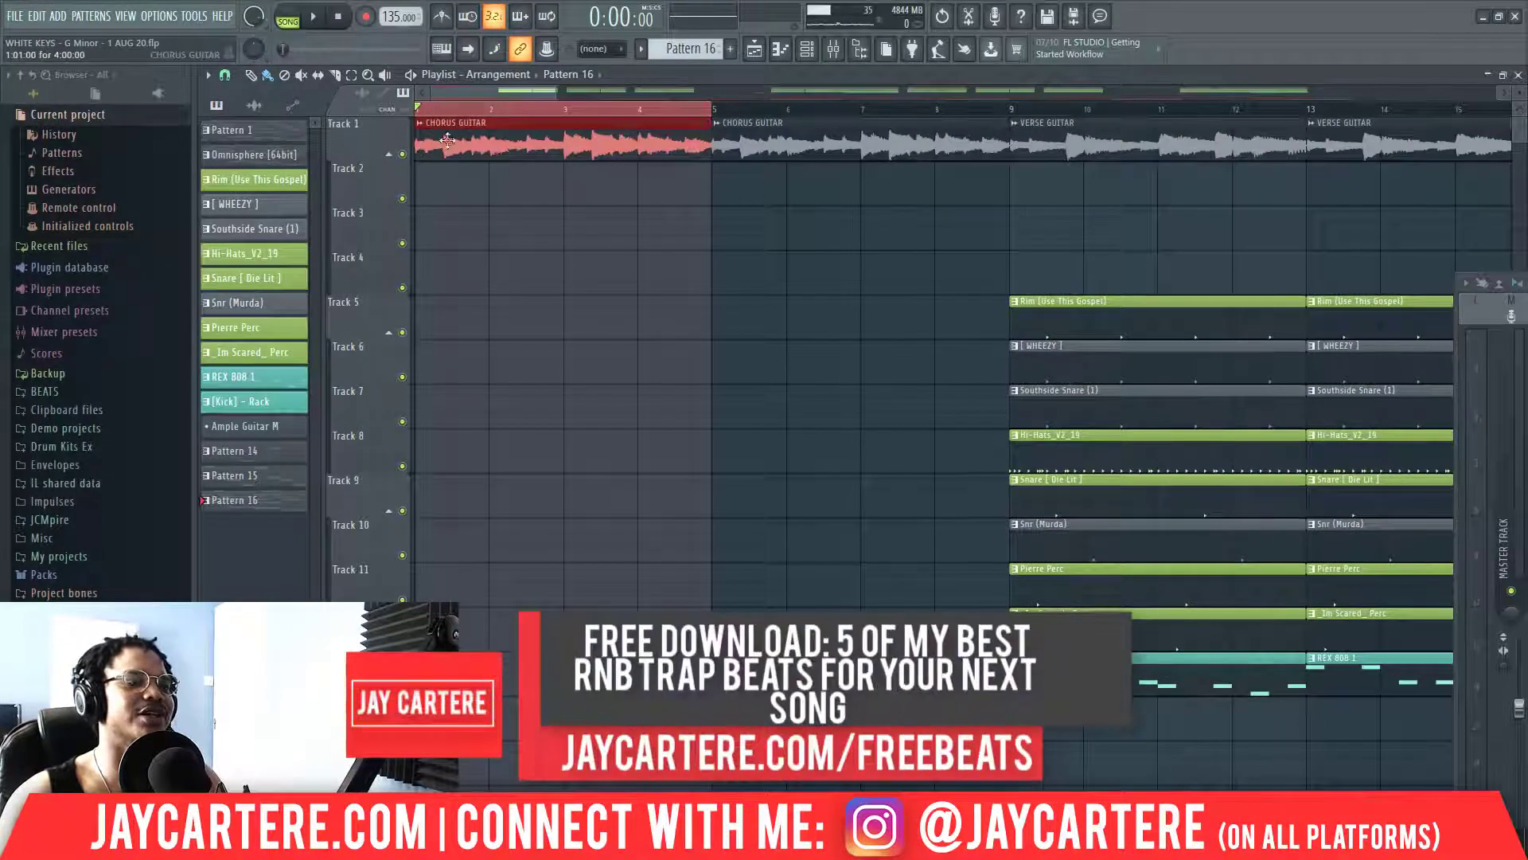
{"action": "double_click", "coordinate": [513, 142]}
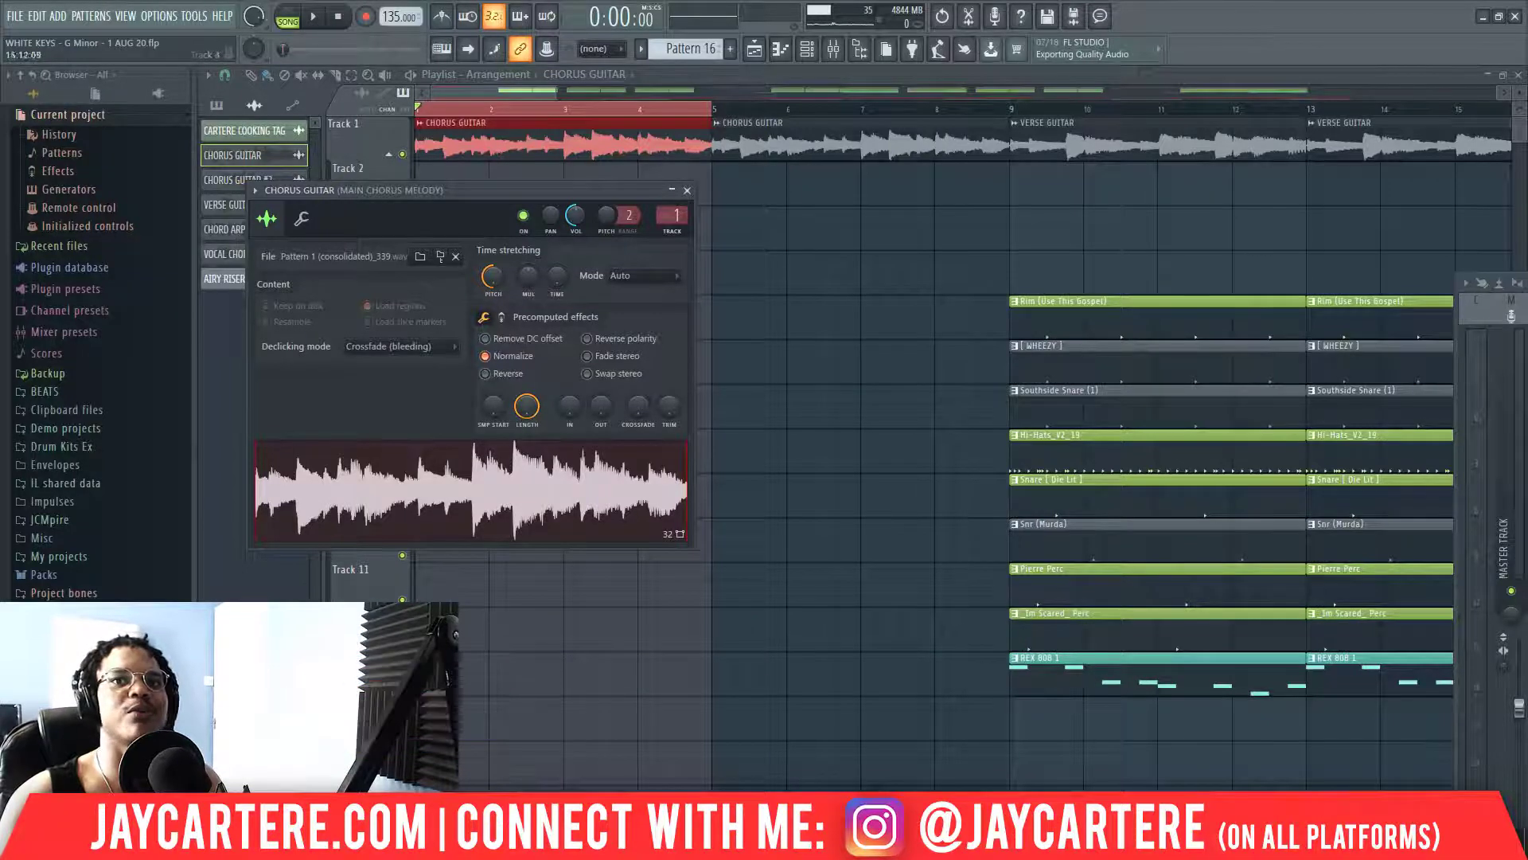
{"action": "left_click", "coordinate": [688, 190]}
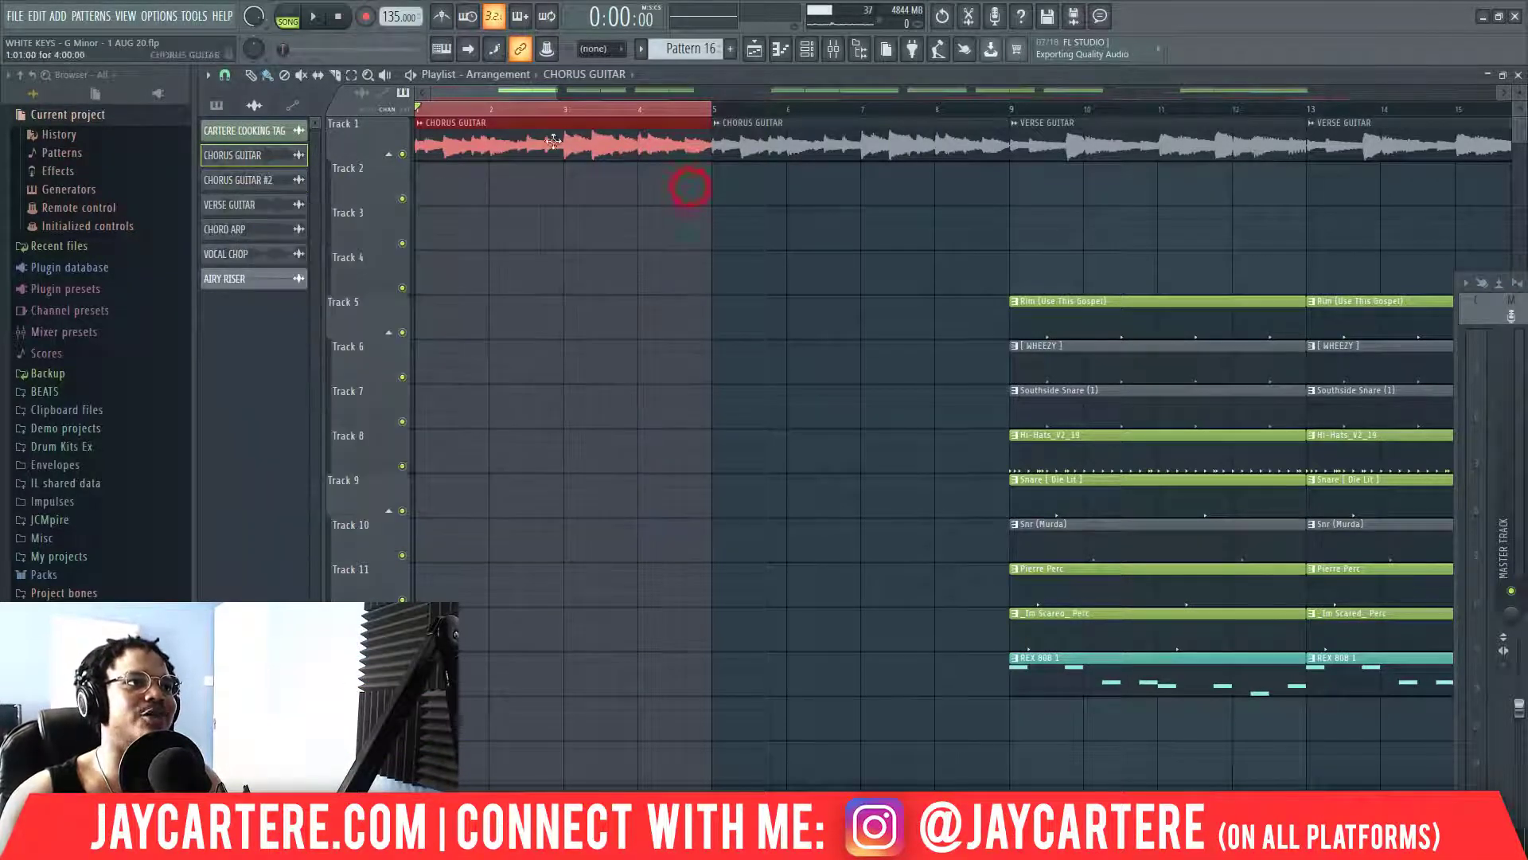
{"action": "key", "text": "space"}
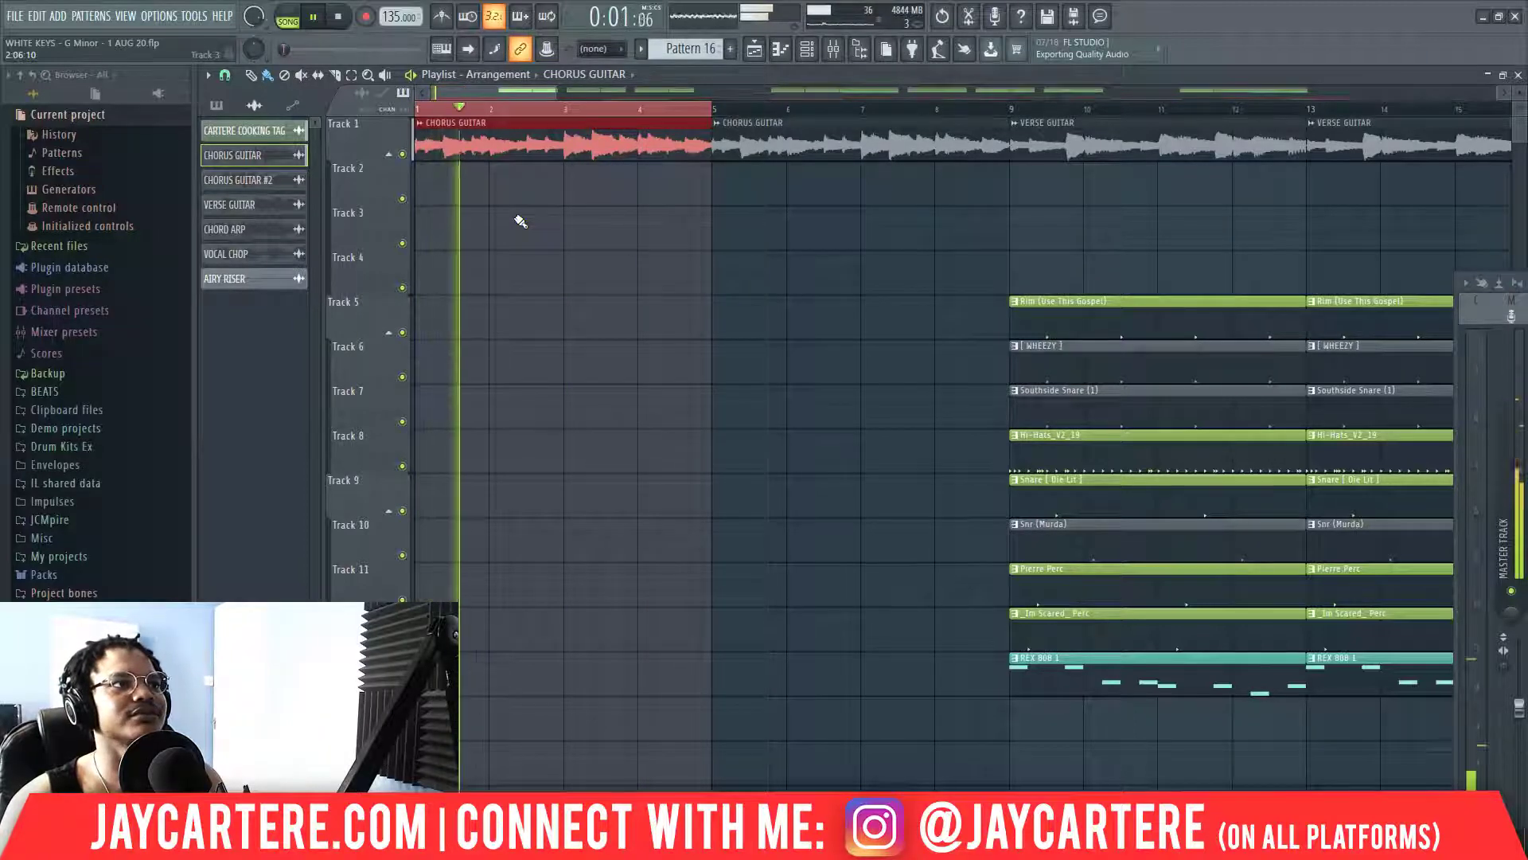
{"action": "key", "text": "space"}
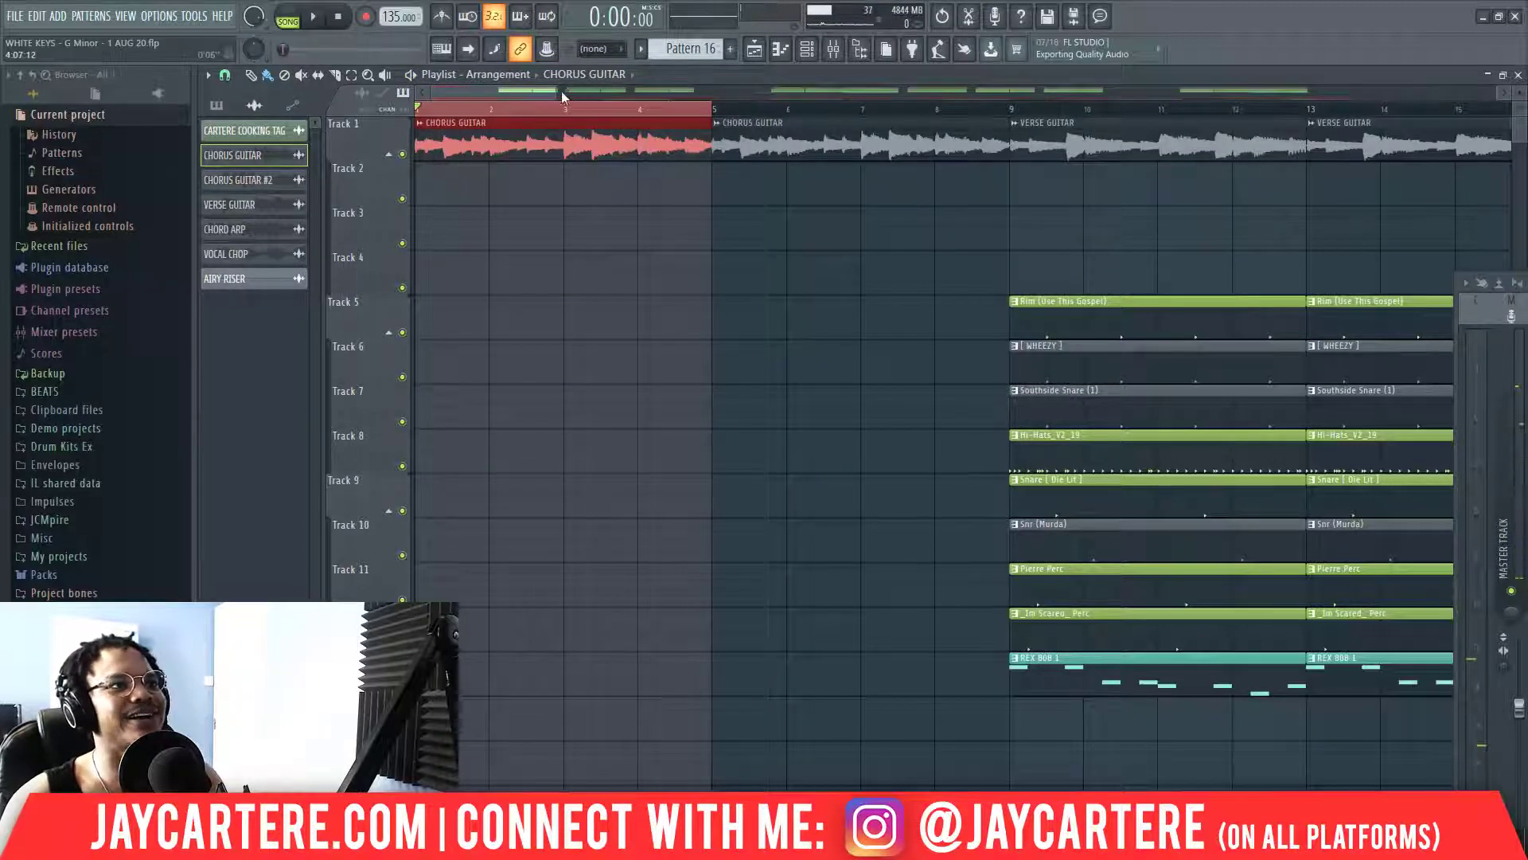
Clear the opening chorus selection and set the playlist time selection over the first VERSE GUITAR clip, bars 9 to 12.
{"action": "left_click_drag", "start_coordinate": [556, 91], "coordinate": [977, 93]}
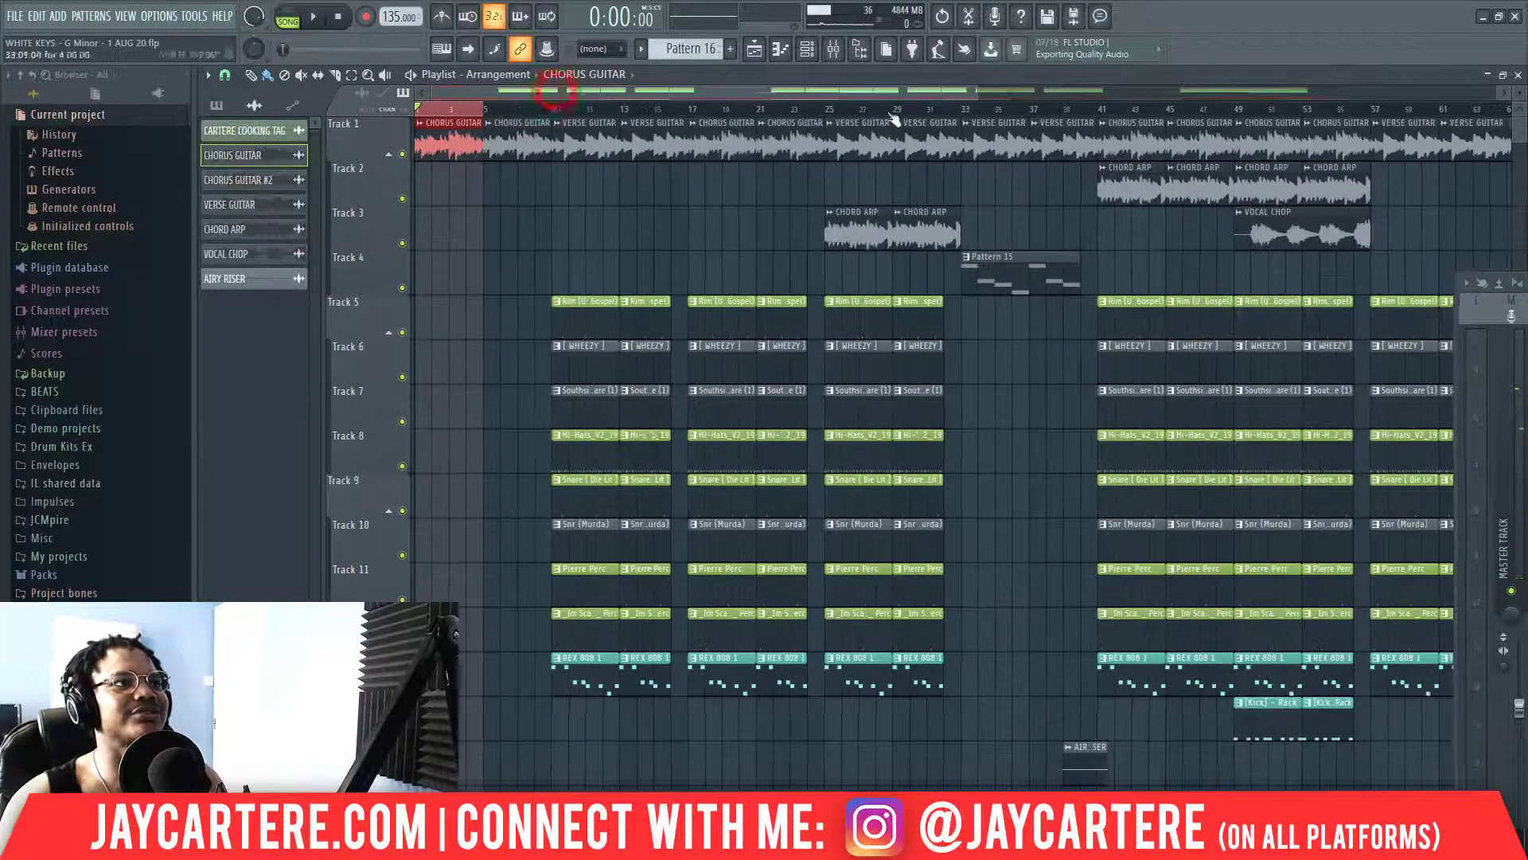
{"action": "left_click", "coordinate": [486, 114], "text": "ctrl"}
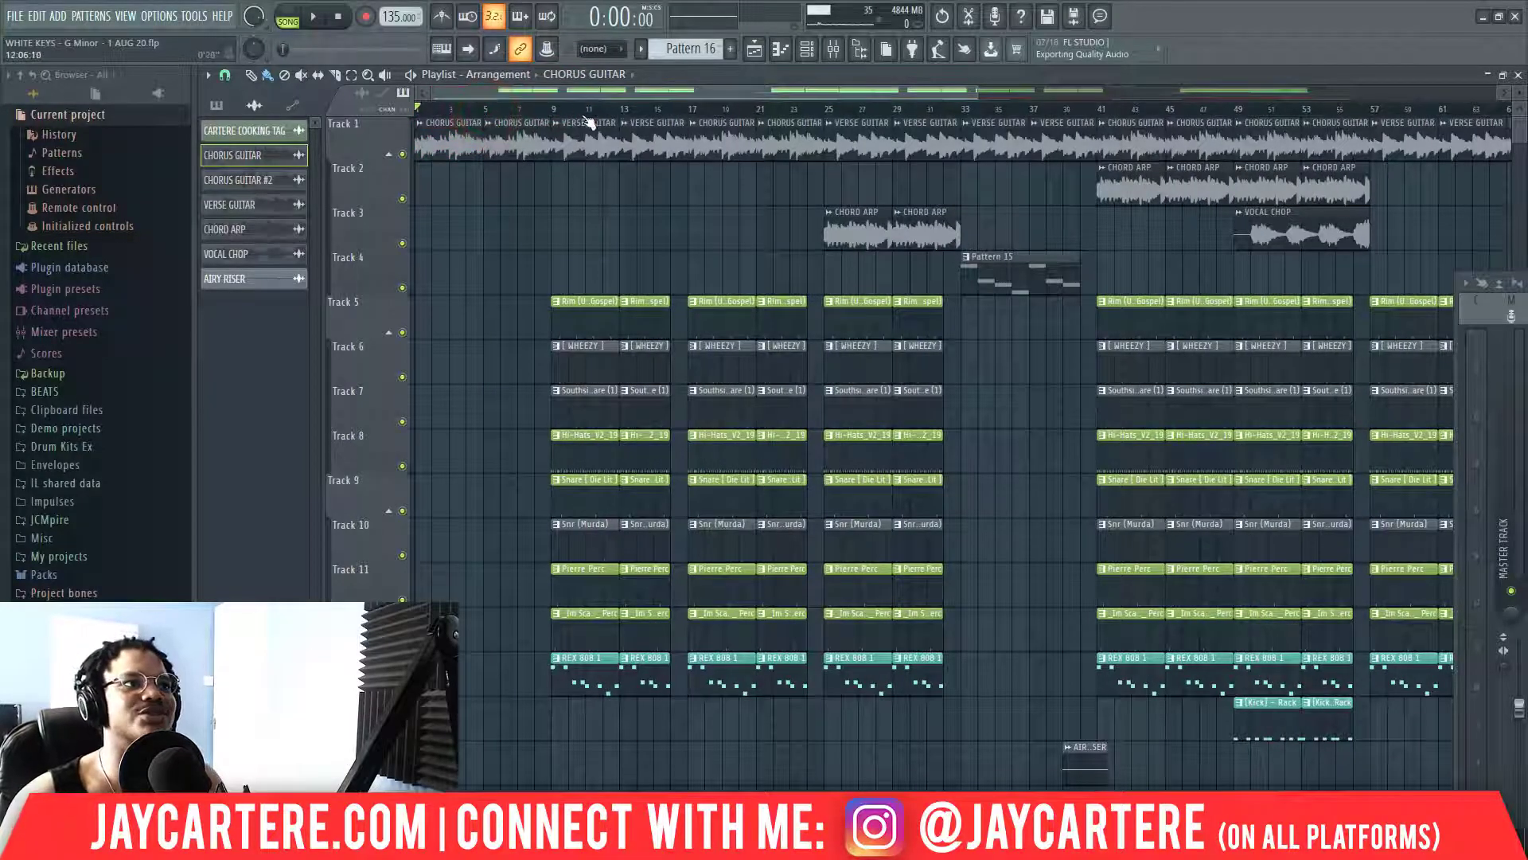
{"action": "left_click_drag", "start_coordinate": [555, 113], "coordinate": [620, 114]}
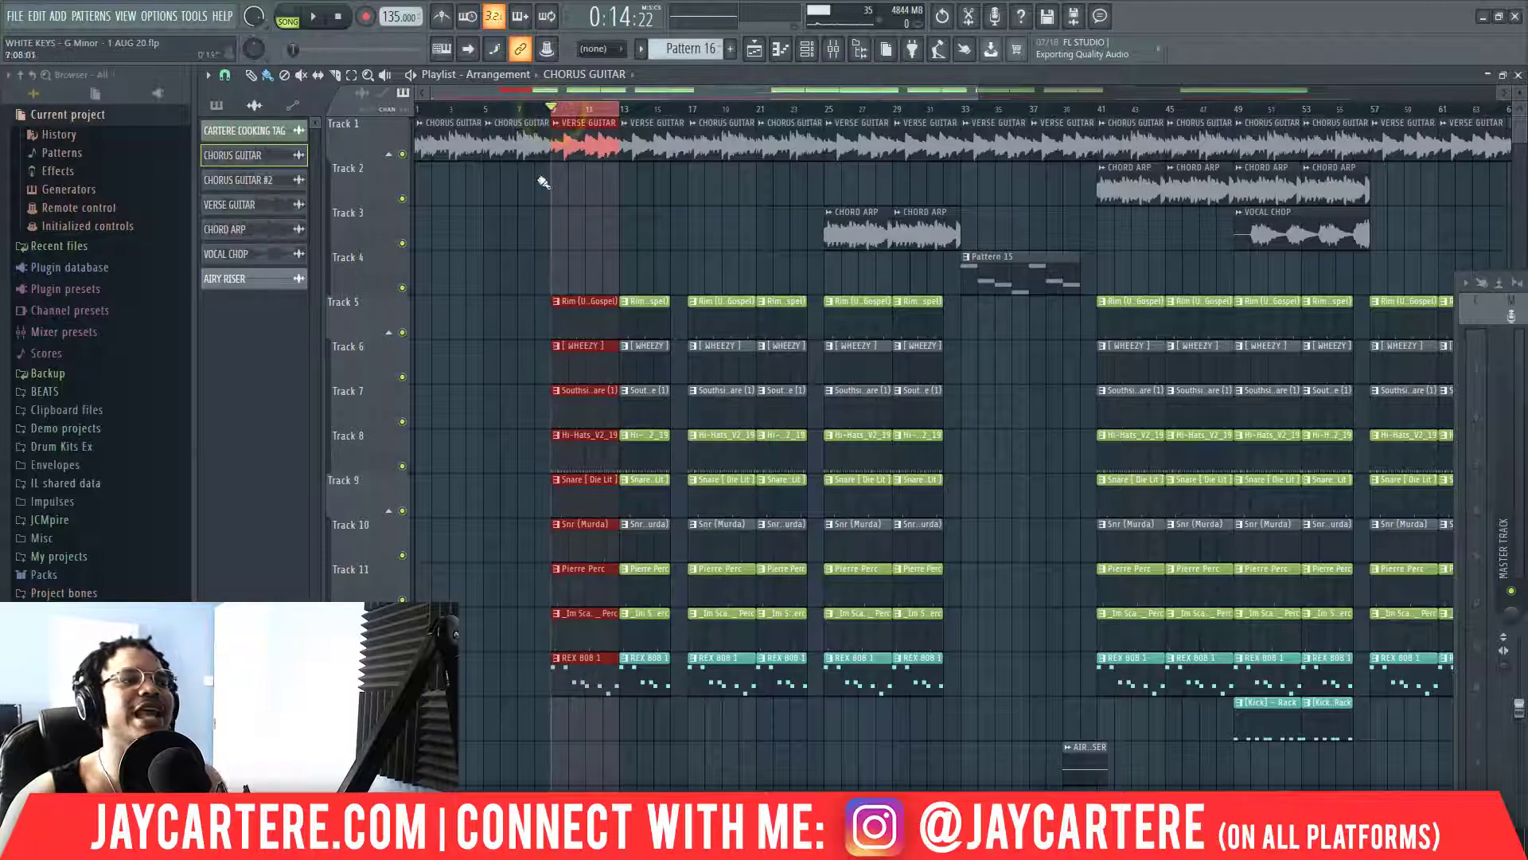
{"action": "left_click", "coordinate": [502, 142]}
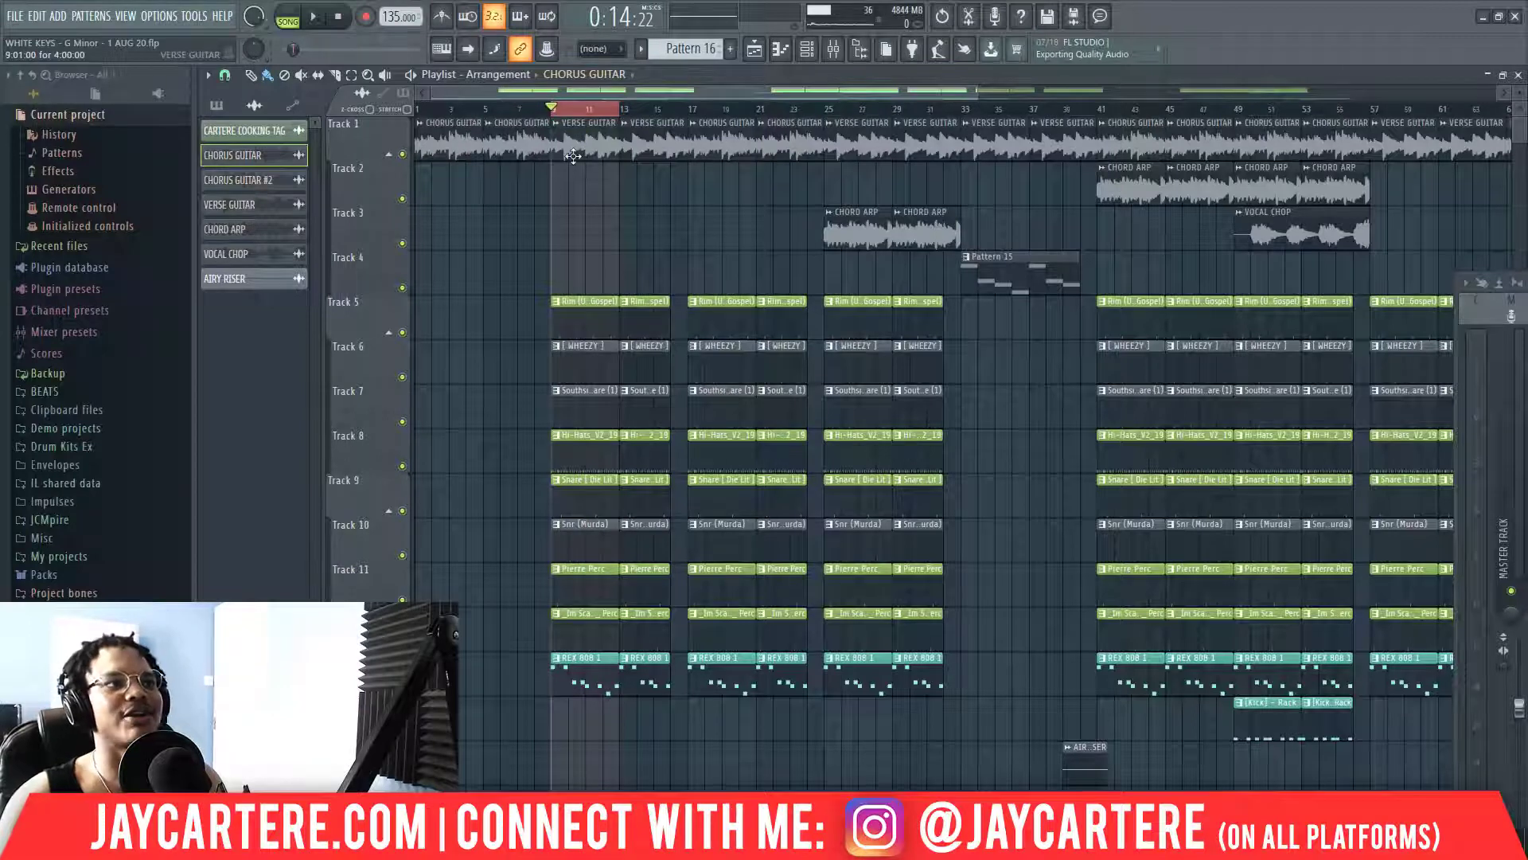
Check the CHORUS GUITAR clip's sample settings once more and play the selected verse section for comparison.
{"action": "double_click", "coordinate": [515, 137]}
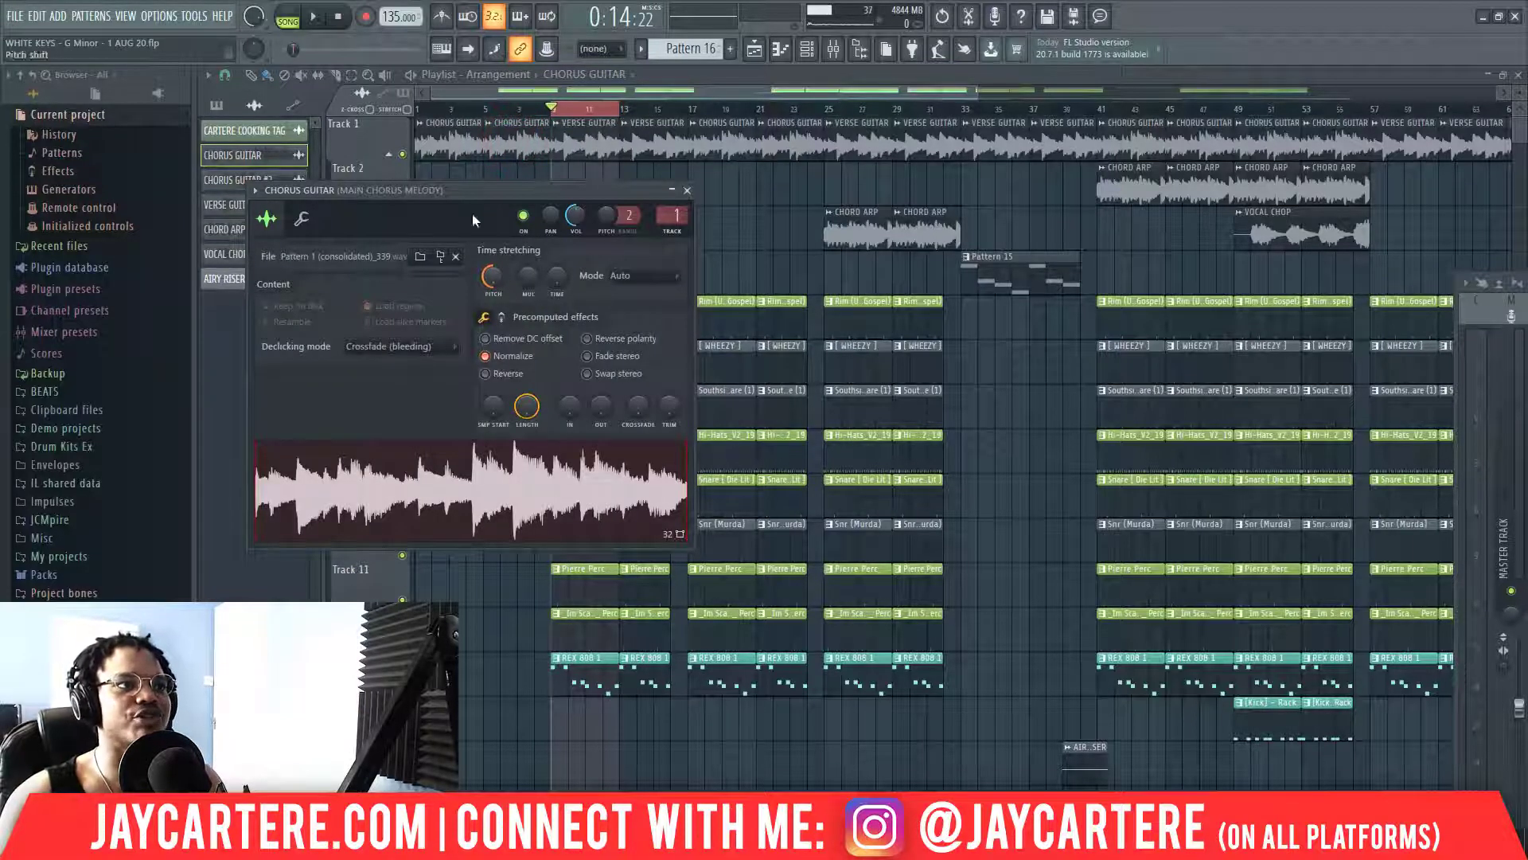
{"action": "left_click", "coordinate": [687, 191]}
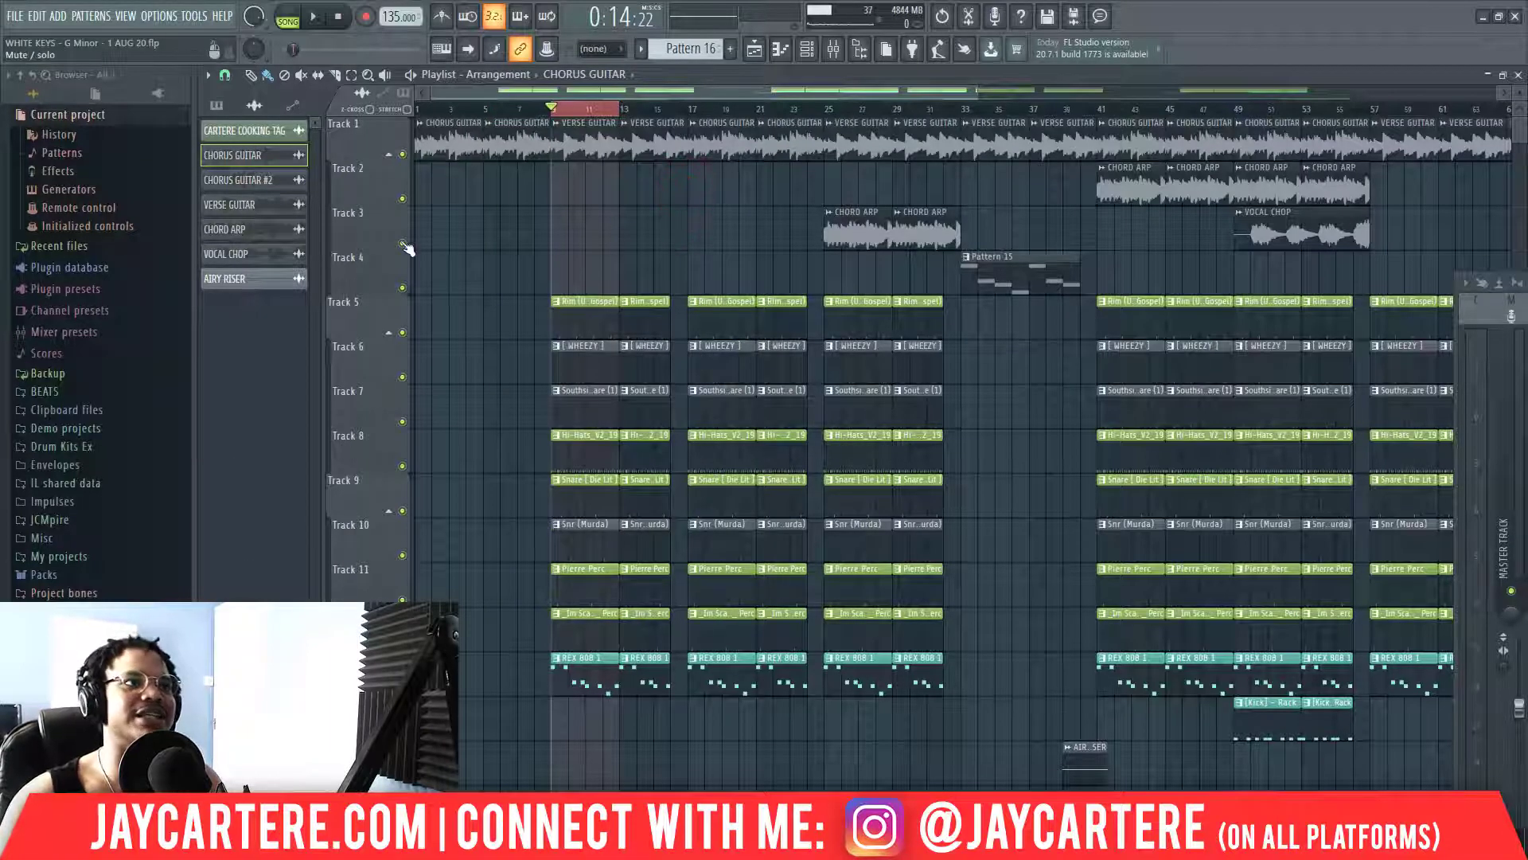
{"action": "key", "text": "space"}
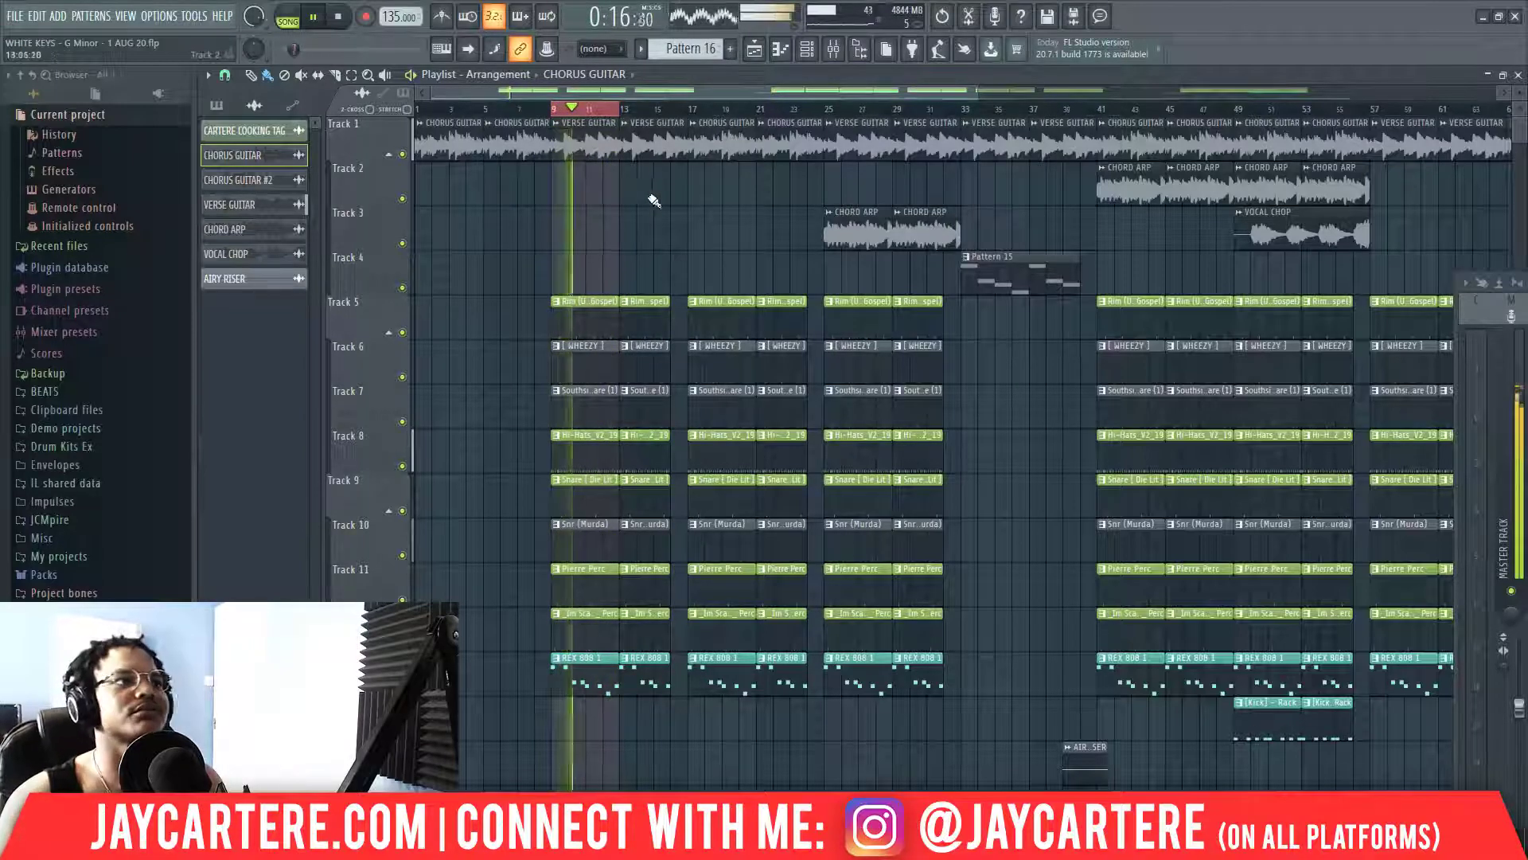
{"action": "key", "text": "space"}
Reopen the mixer and review the HalfTime settings on the MAIN CHORUS MELODY track again.
{"action": "key", "text": "F9"}
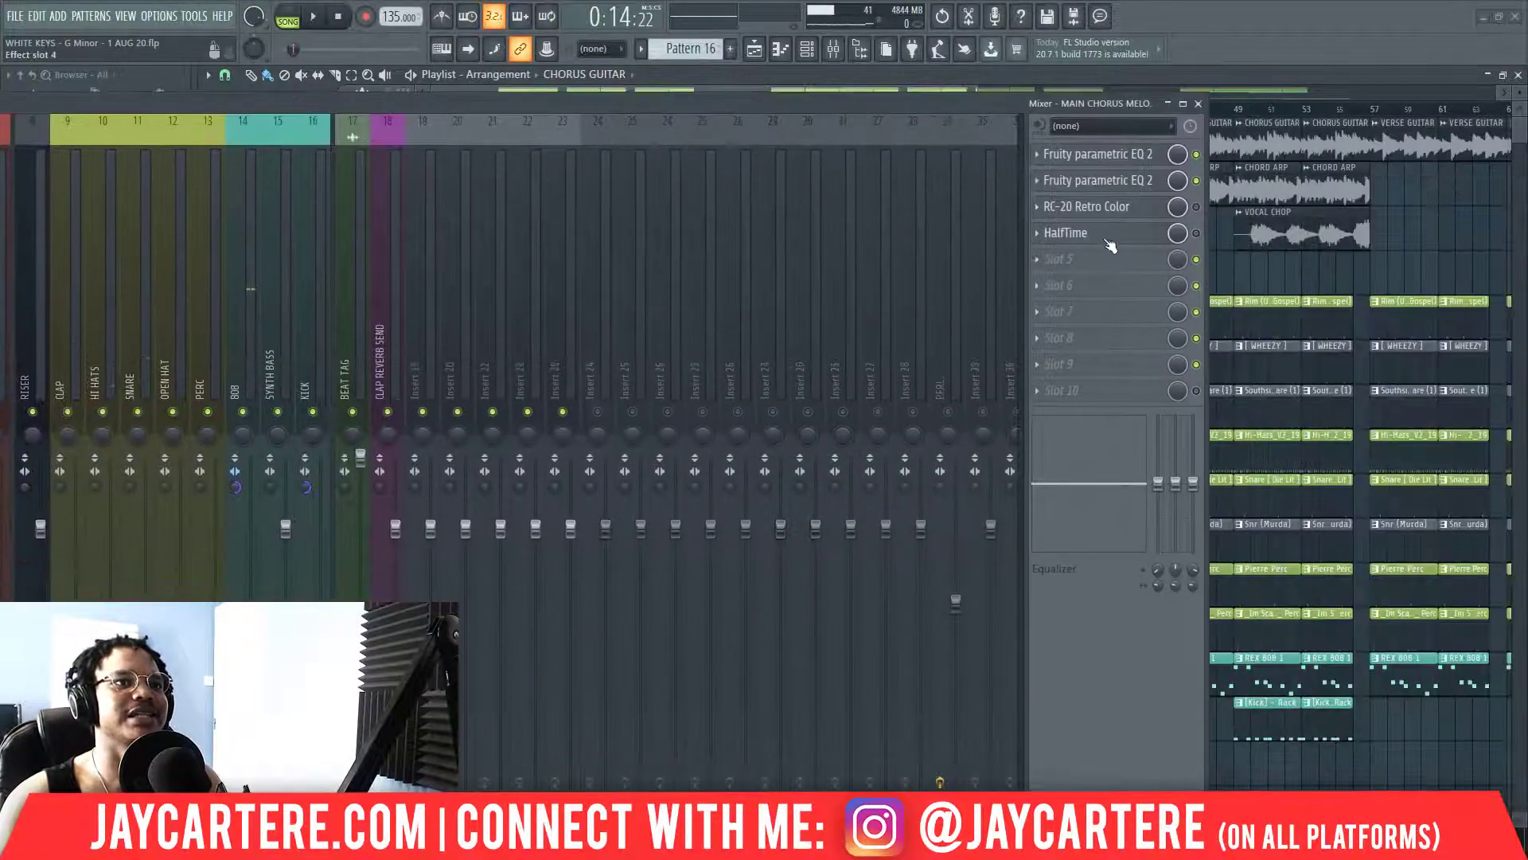
{"action": "left_click", "coordinate": [1101, 236]}
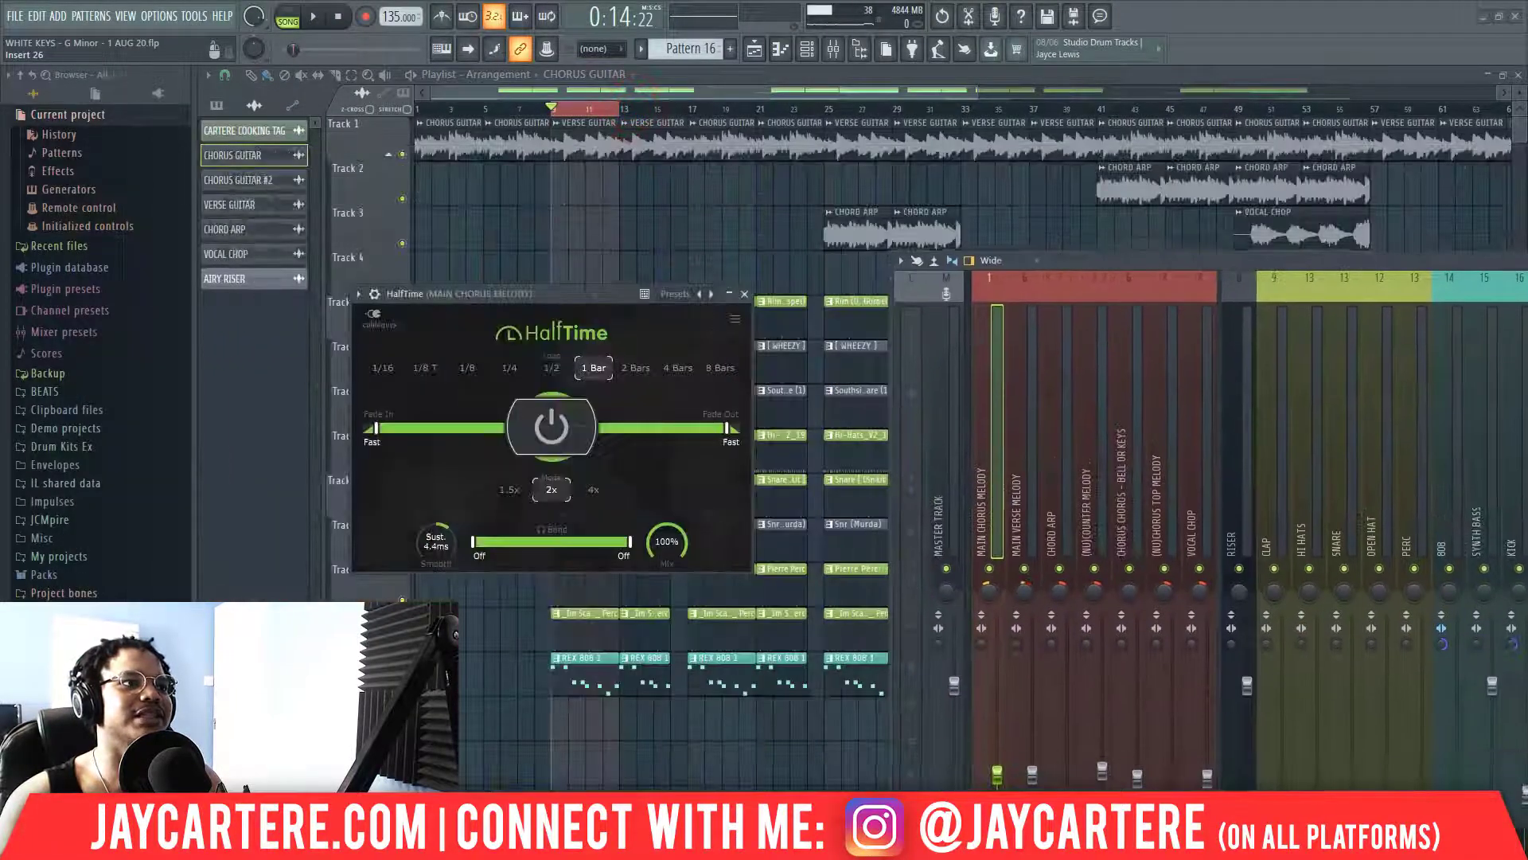
{"action": "left_click", "coordinate": [745, 294]}
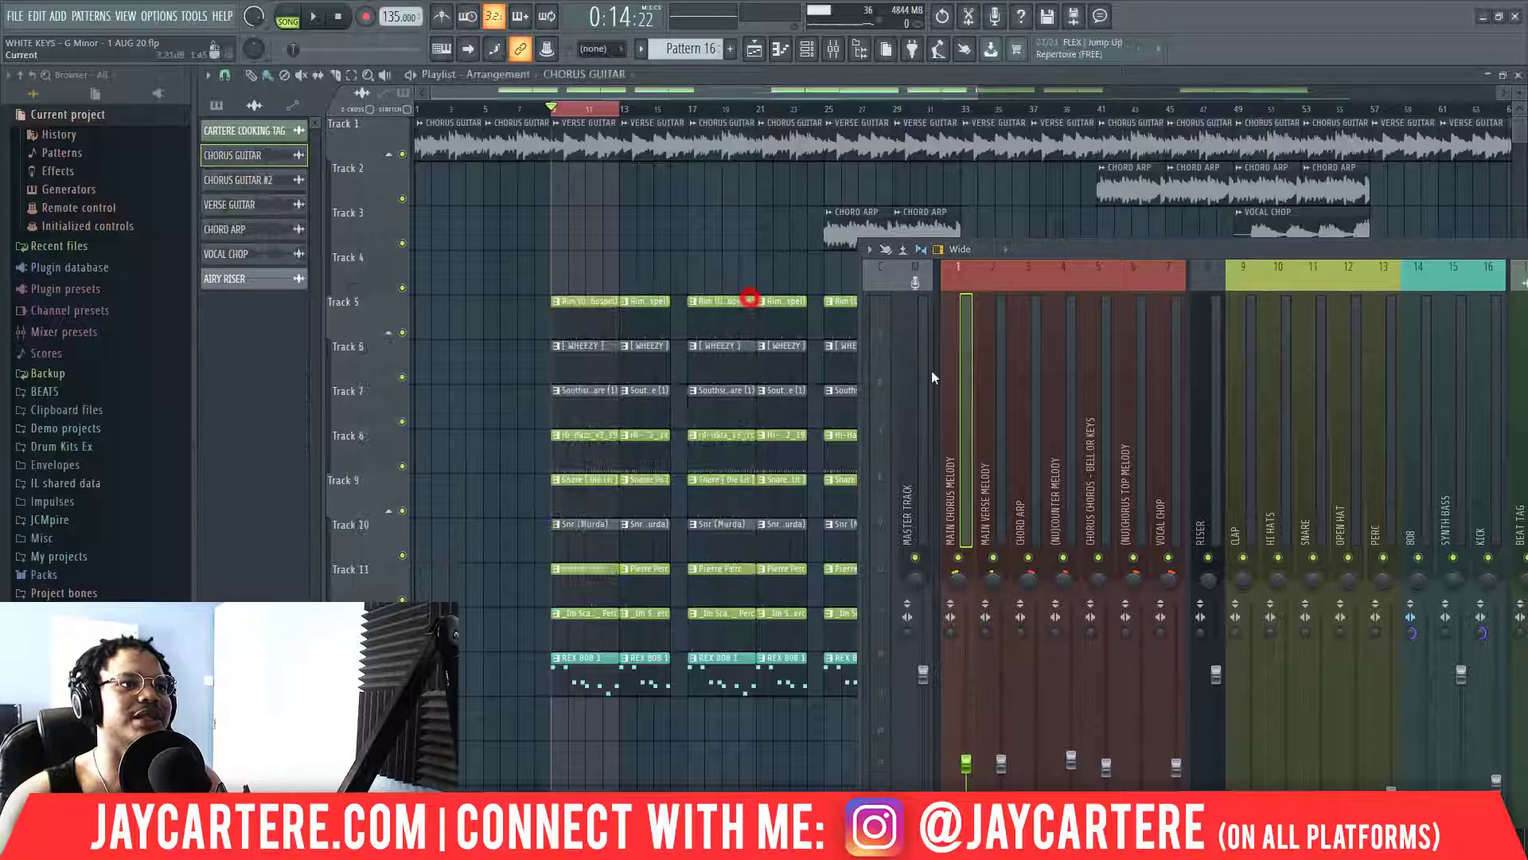
View the MAIN VERSE MELODY track's effects in the mixer, close it and make Pattern 15 the current pattern.
{"action": "left_click", "coordinate": [991, 410]}
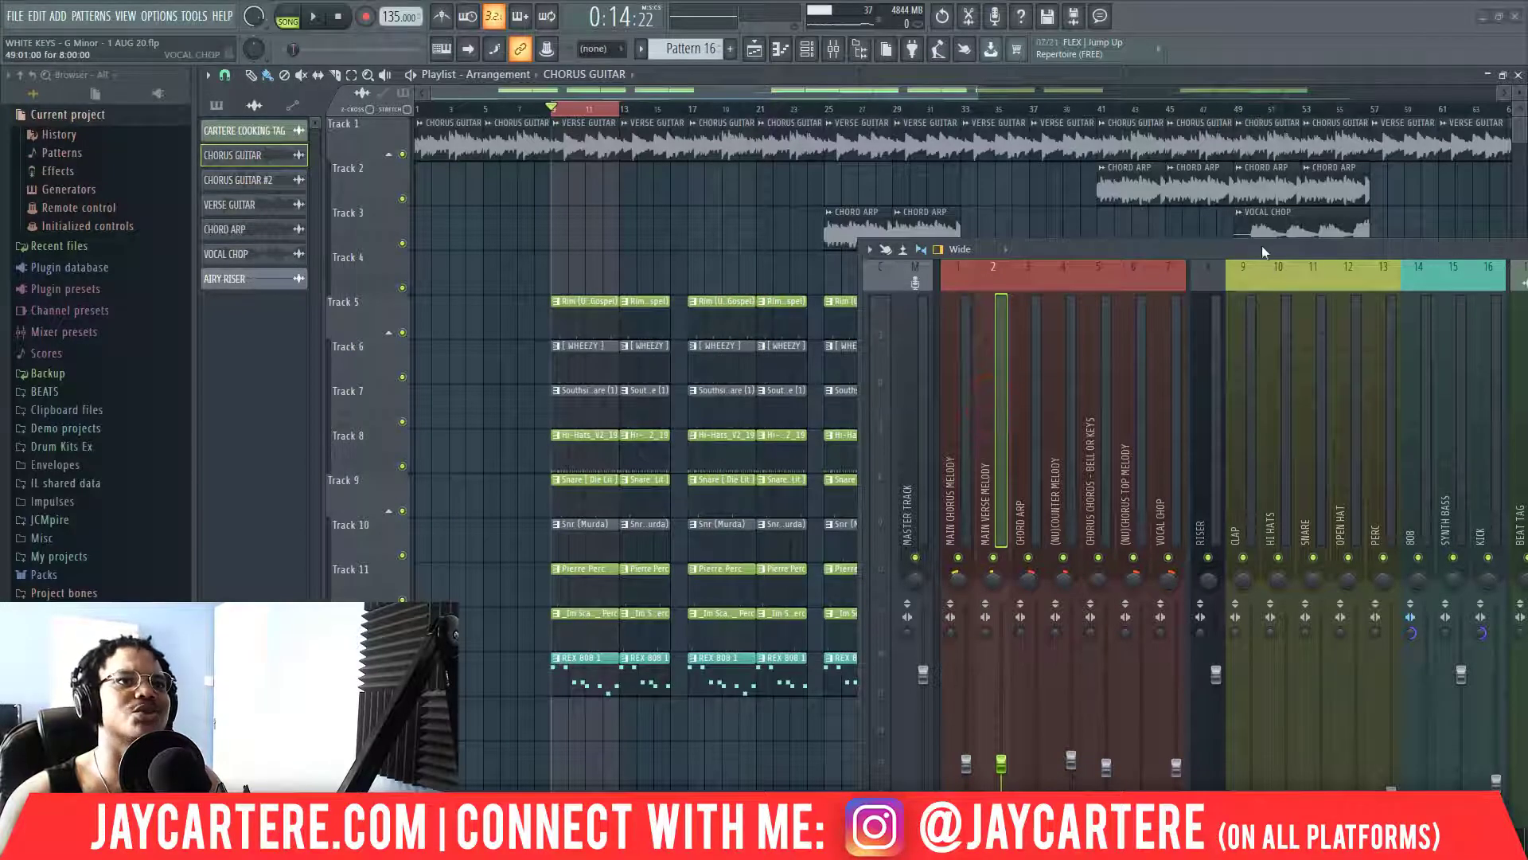
{"action": "left_click_drag", "start_coordinate": [1266, 250], "coordinate": [528, 250]}
{"action": "left_click_drag", "start_coordinate": [698, 251], "coordinate": [295, 194]}
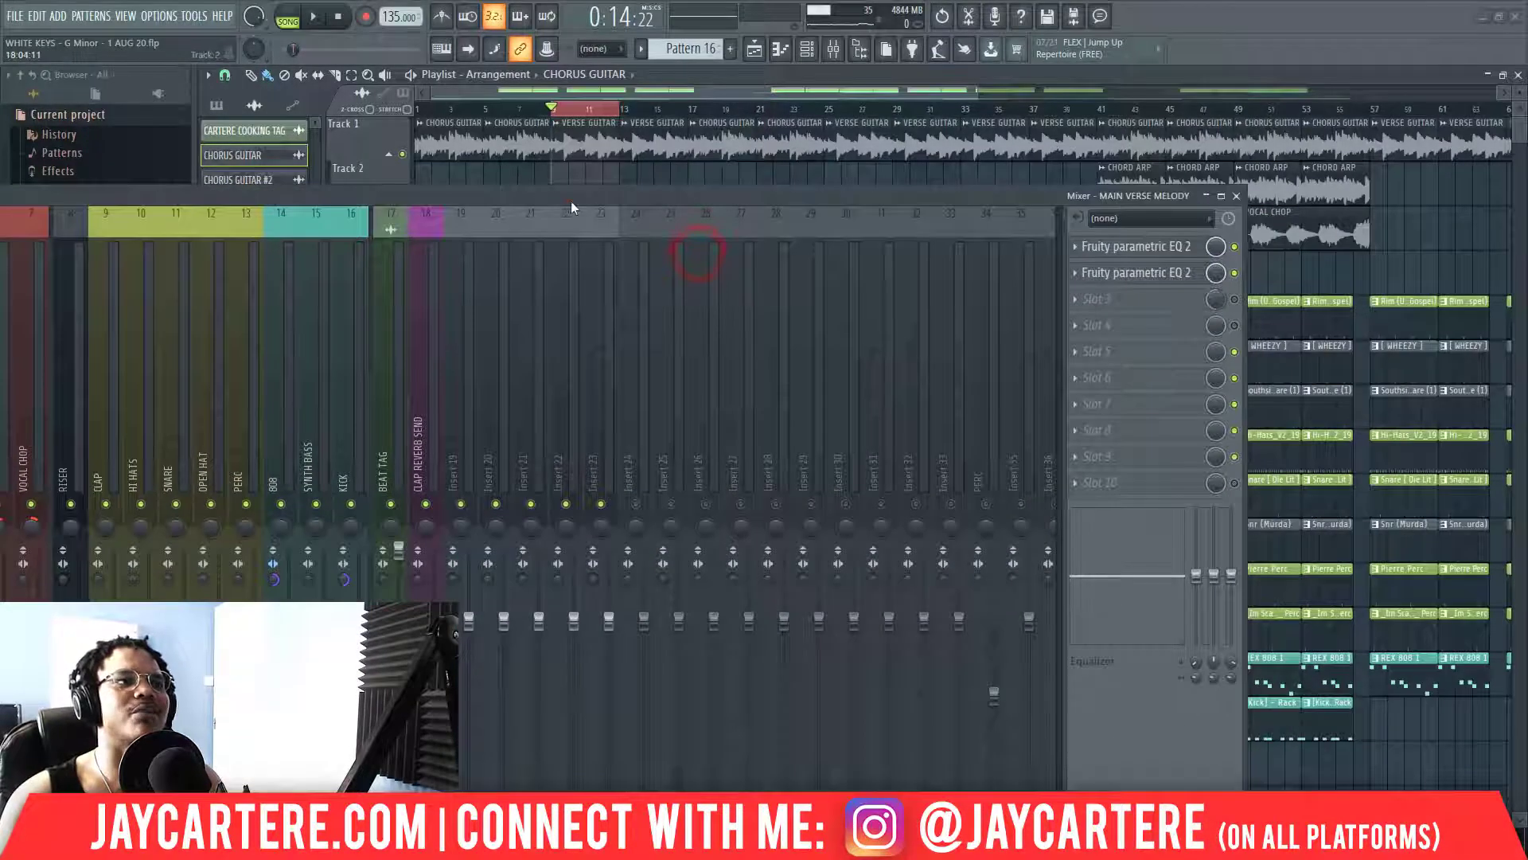
{"action": "left_click_drag", "start_coordinate": [570, 200], "coordinate": [517, 160]}
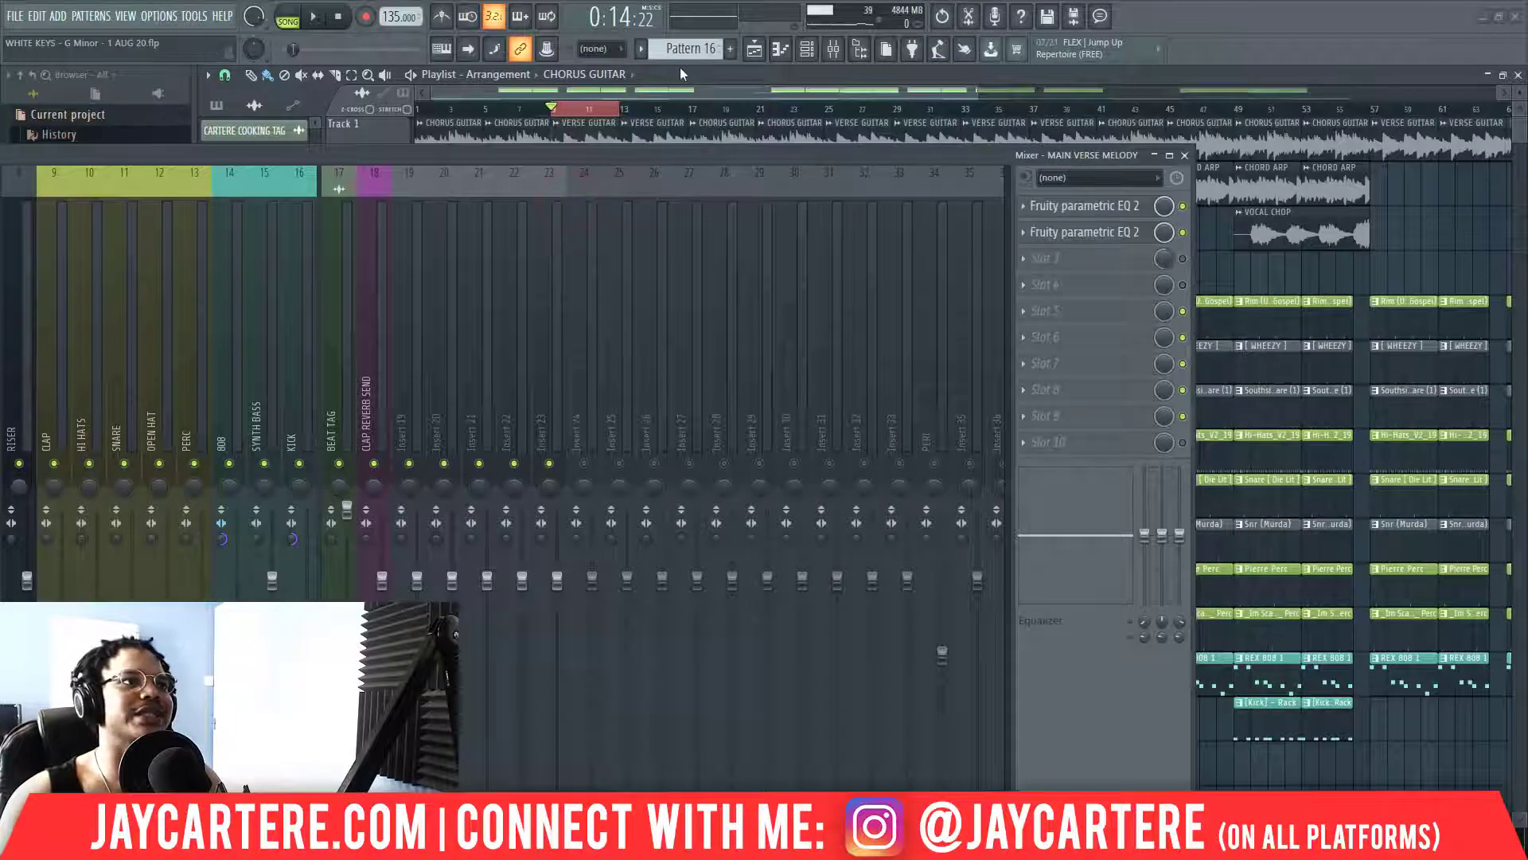
{"action": "scroll", "coordinate": [691, 50], "scroll_direction": "down", "scroll_amount": 1}
{"action": "key", "text": "F9"}
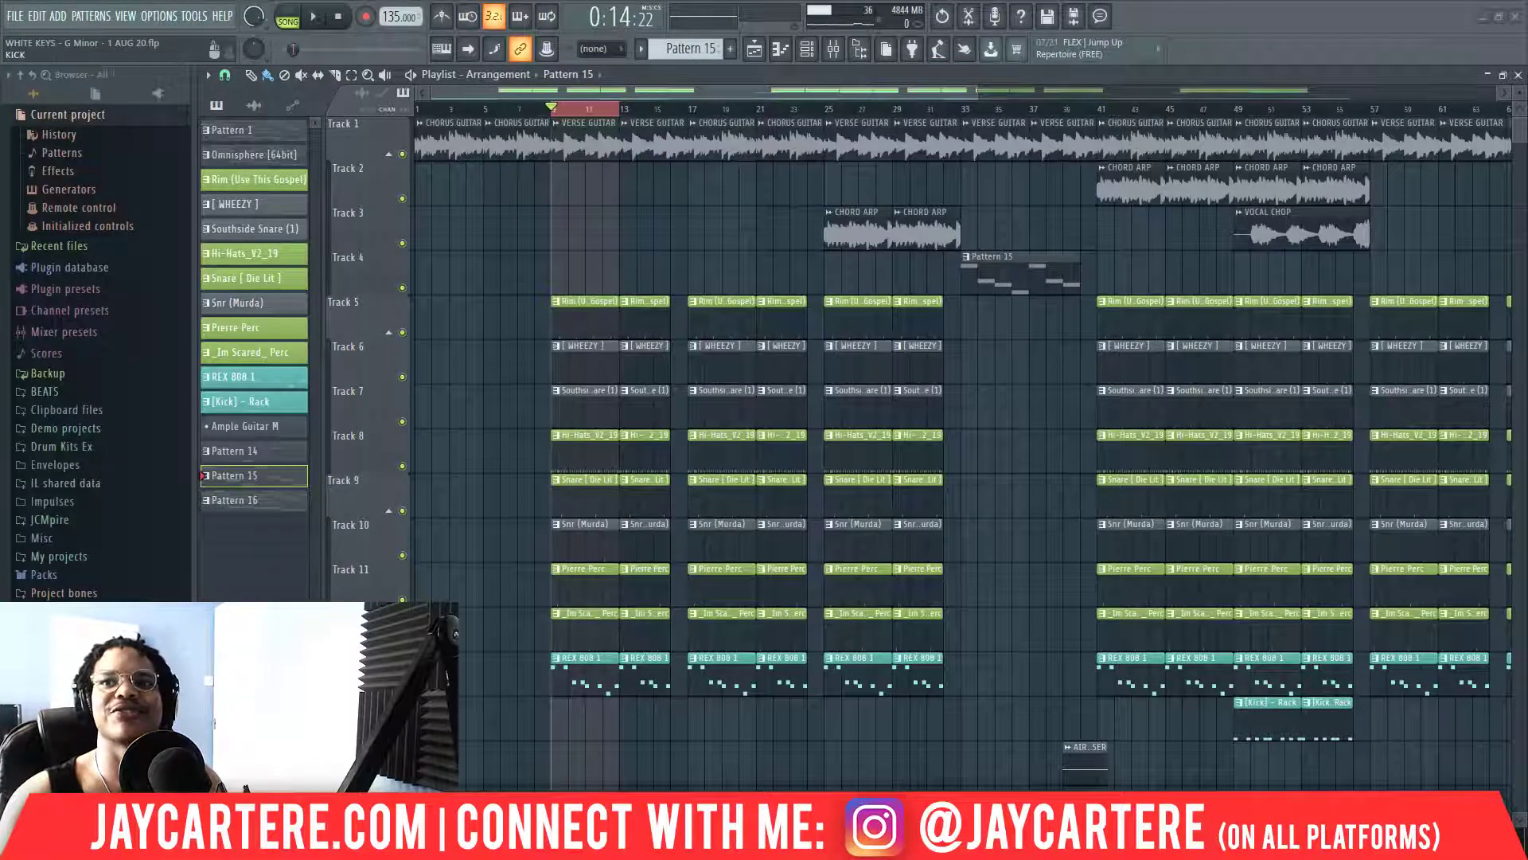
Show the channel rack and make the Omnisphere [64bit] pattern the current pattern.
{"action": "key", "text": "F6"}
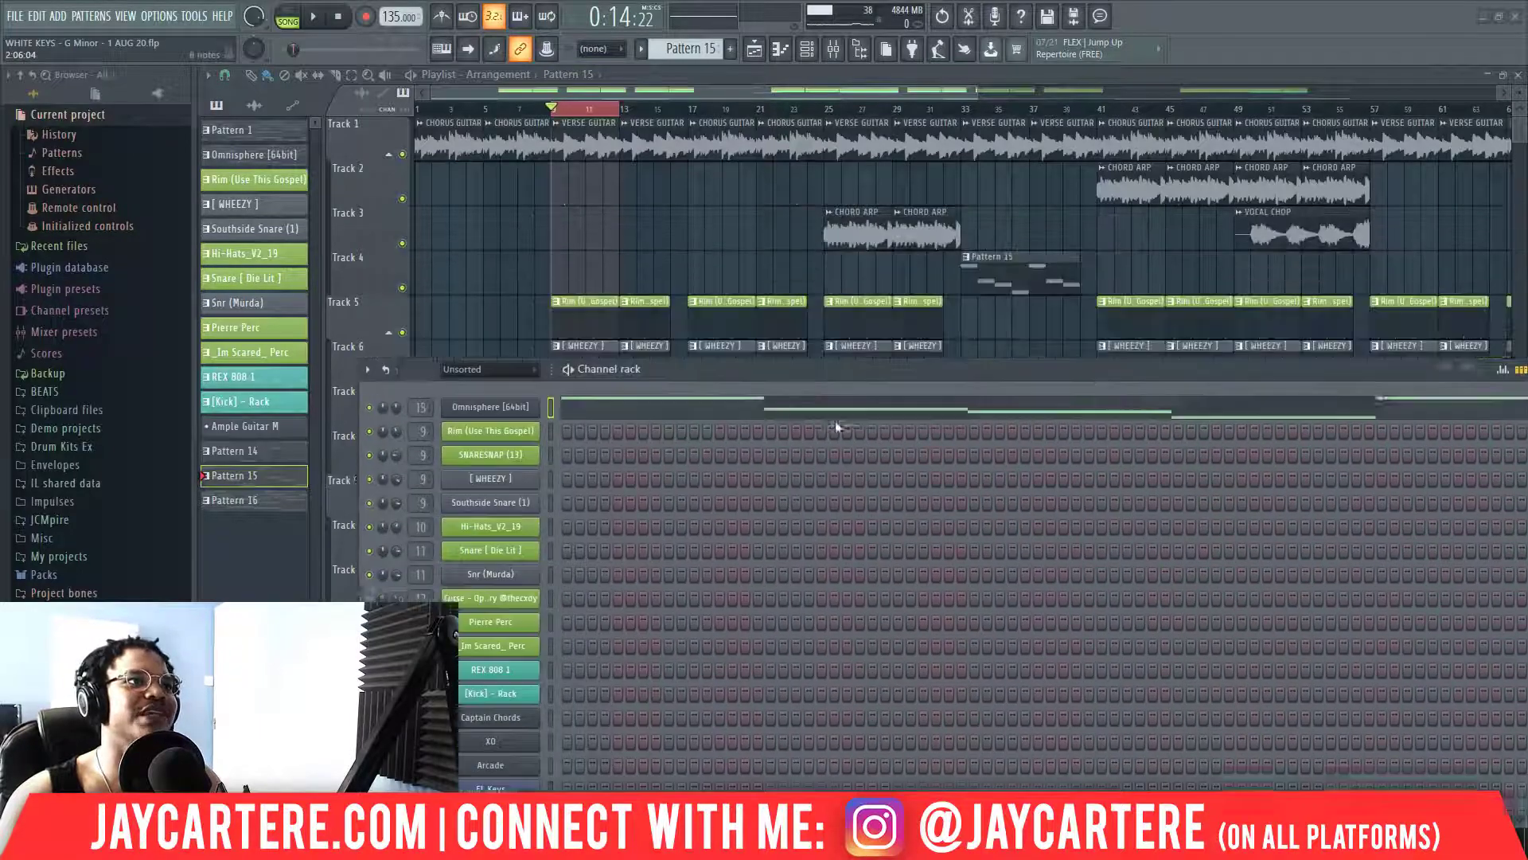
{"action": "left_click", "coordinate": [256, 130]}
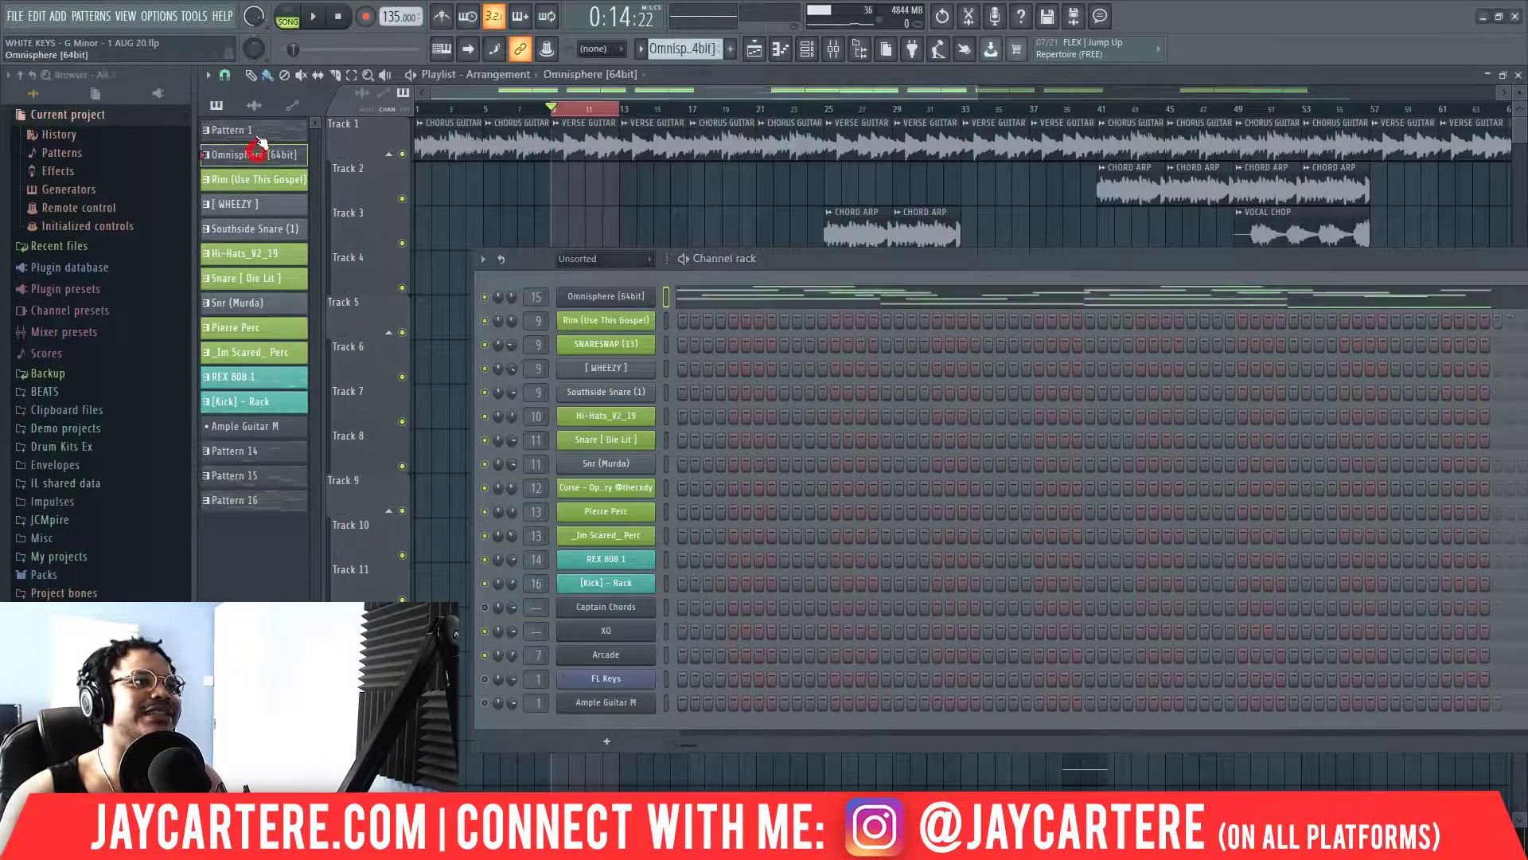
{"action": "left_click", "coordinate": [255, 159]}
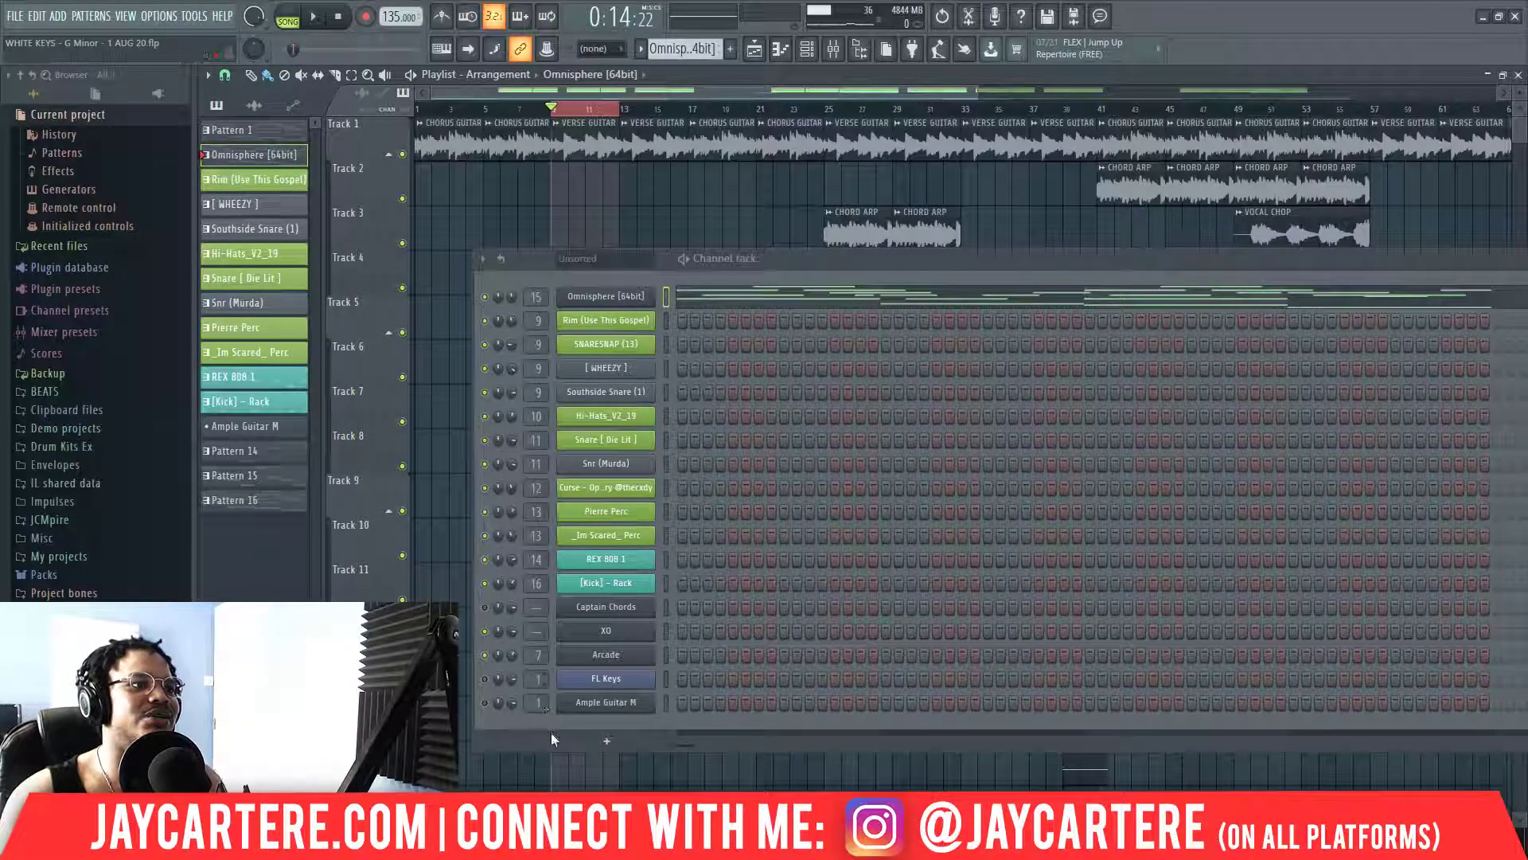
Bring the Omnisphere instrument into view beside the channel rack, review its Growler Moog Bass patch and browser categories, and close it.
{"action": "left_click_drag", "start_coordinate": [1002, 268], "coordinate": [993, 304]}
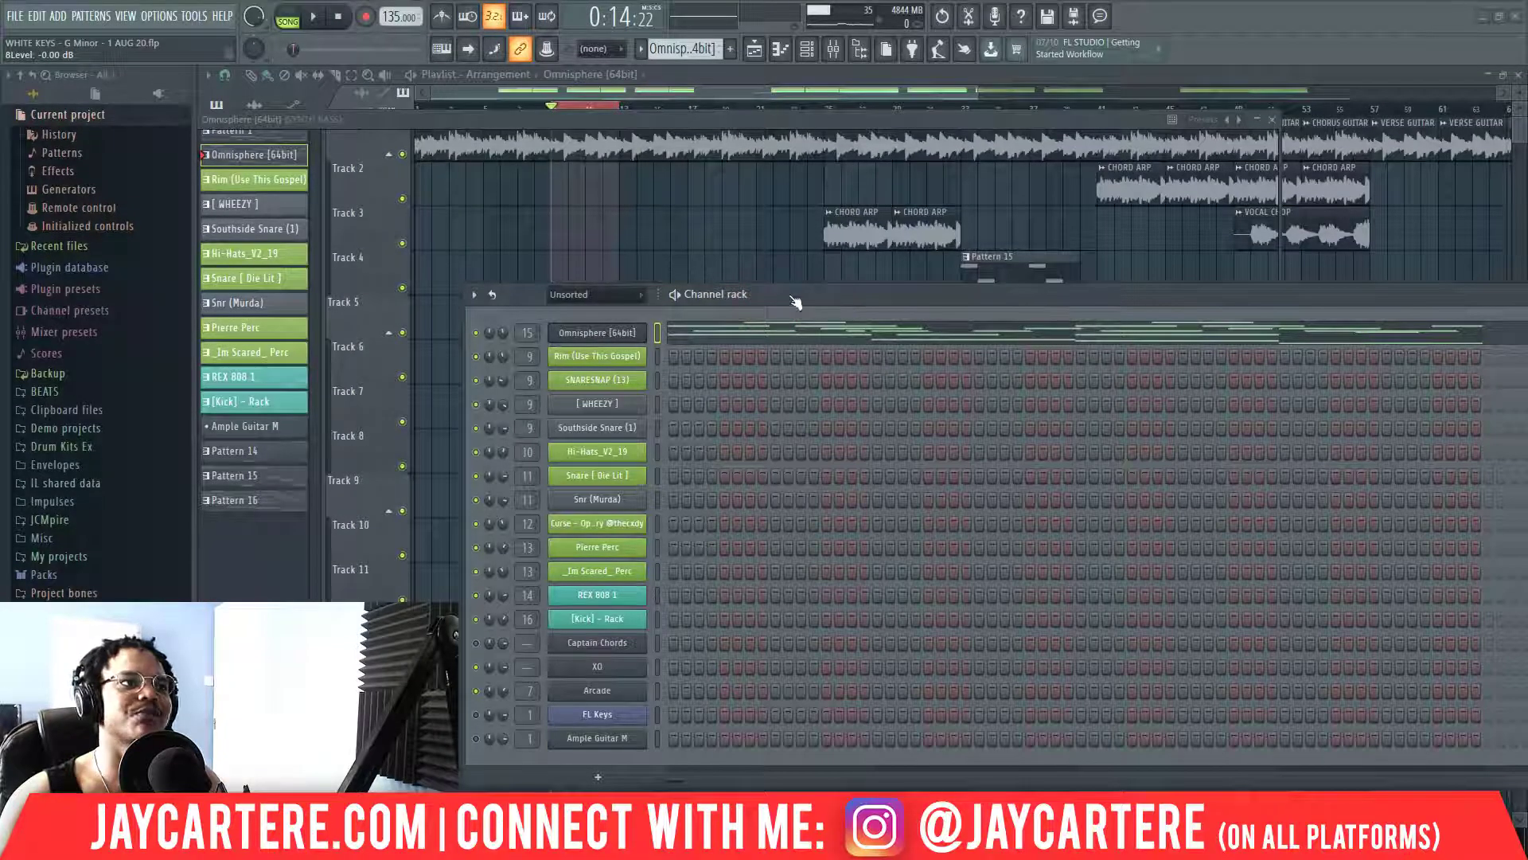
{"action": "left_click_drag", "start_coordinate": [785, 297], "coordinate": [1347, 335]}
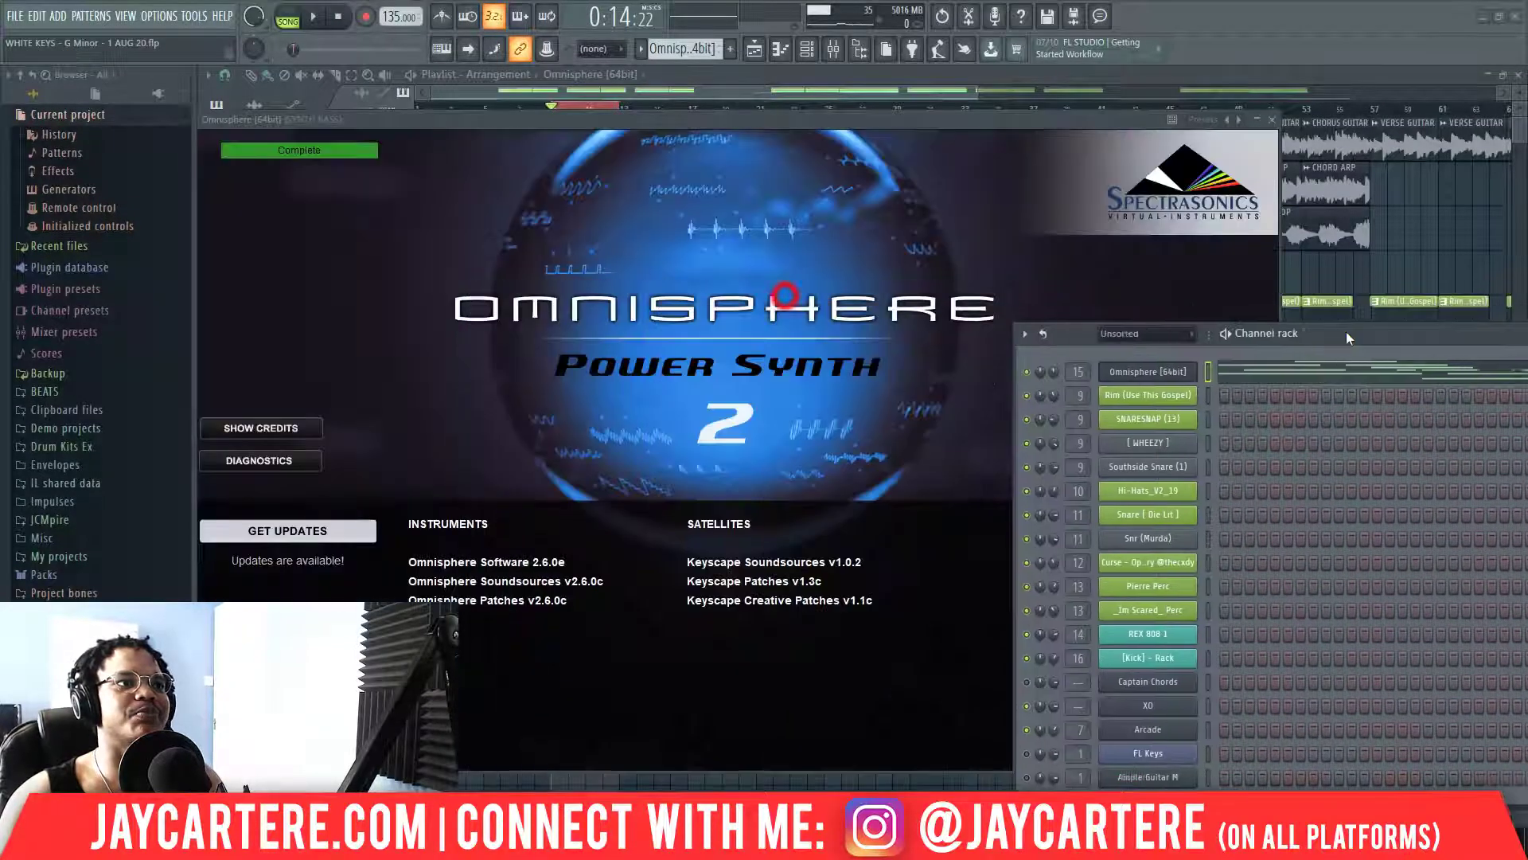
{"action": "left_click", "coordinate": [593, 361]}
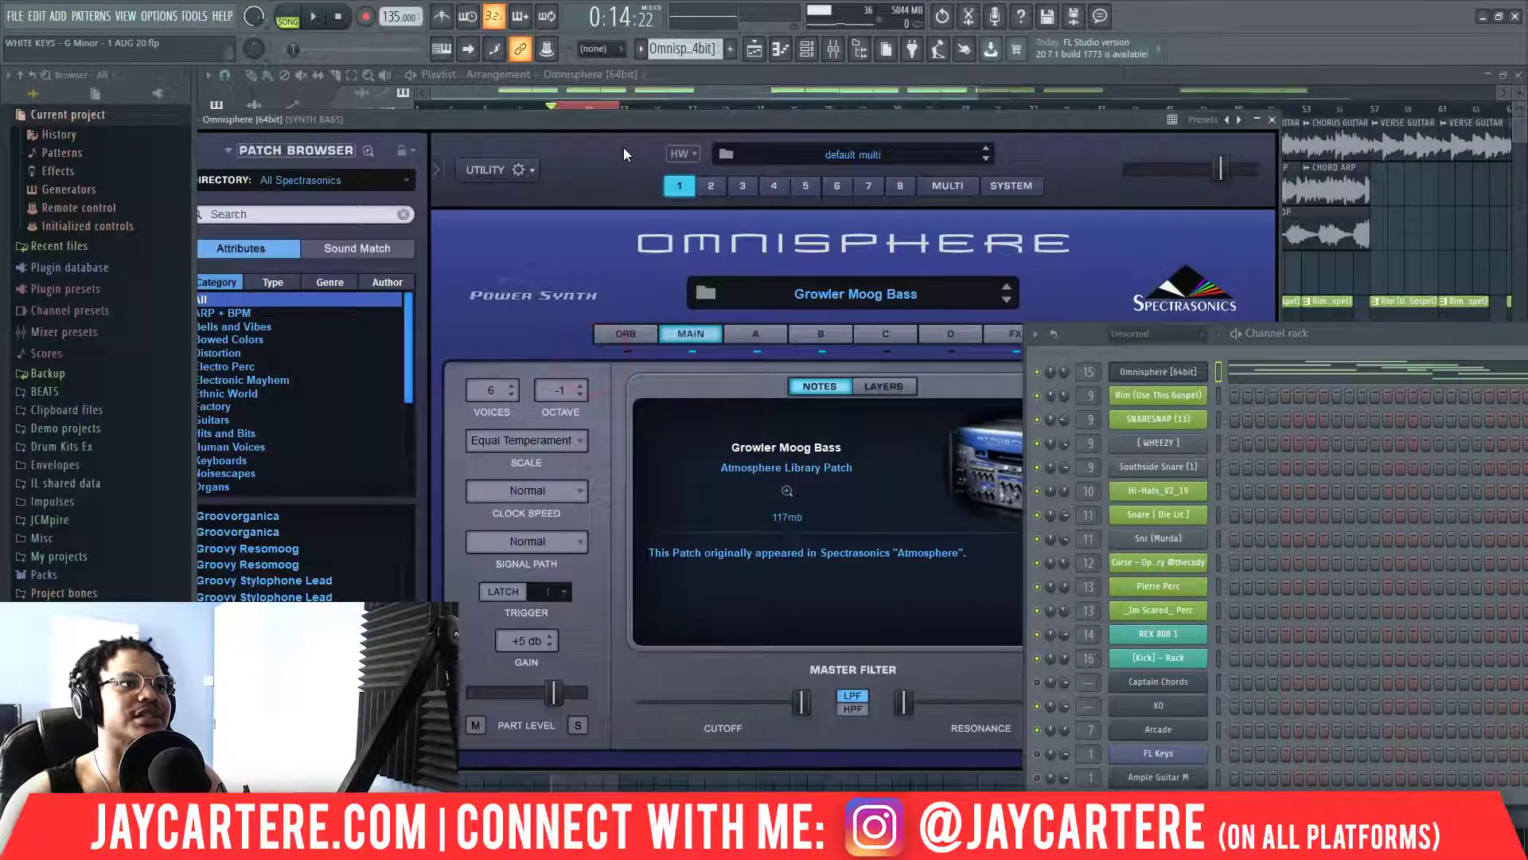
{"action": "left_click_drag", "start_coordinate": [642, 121], "coordinate": [753, 122]}
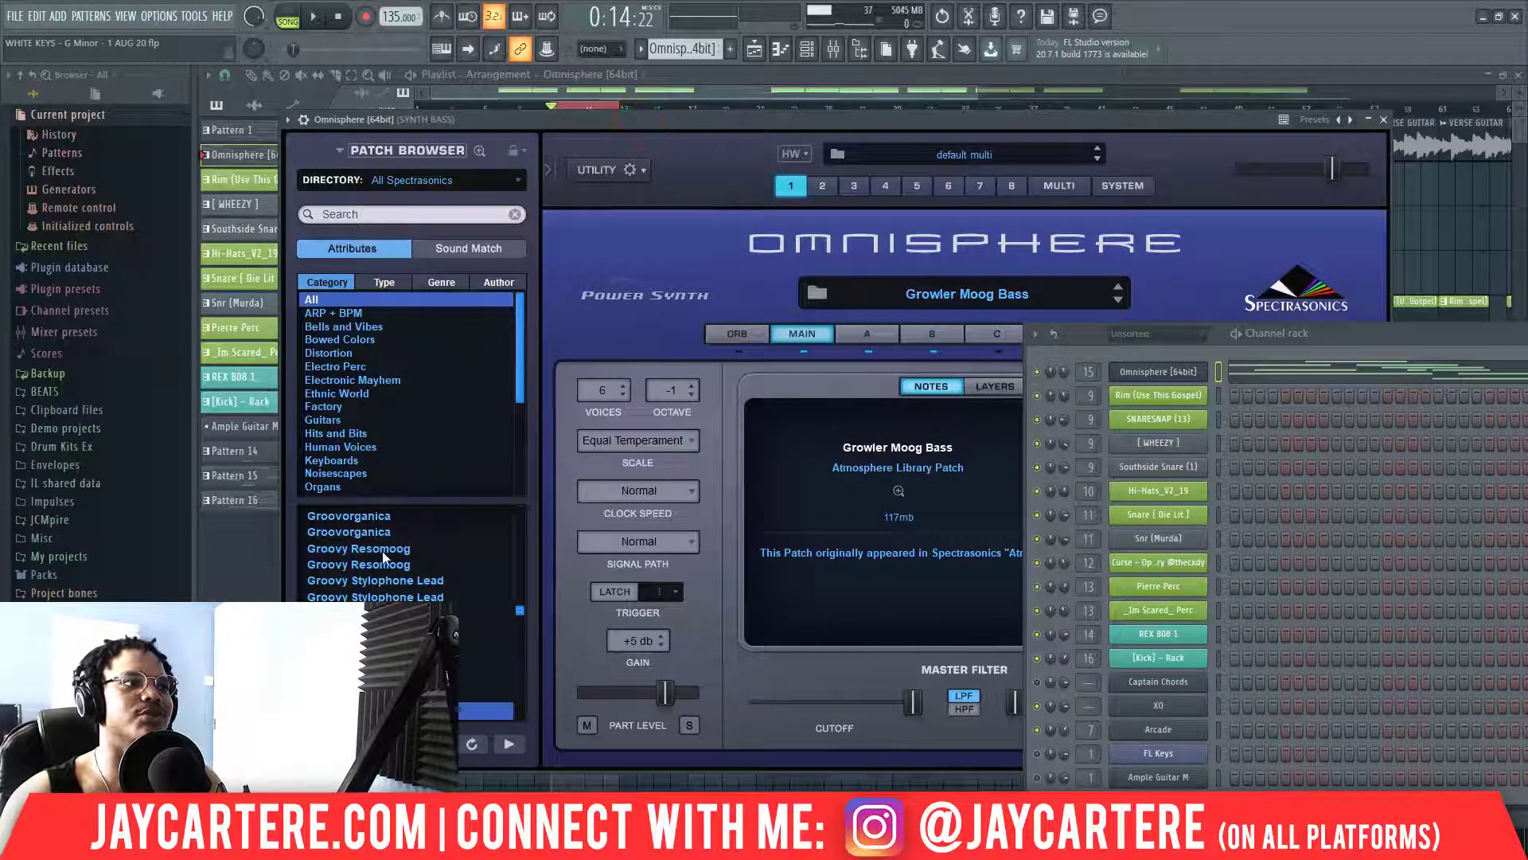
{"action": "scroll", "coordinate": [350, 403], "scroll_direction": "down", "scroll_amount": 4}
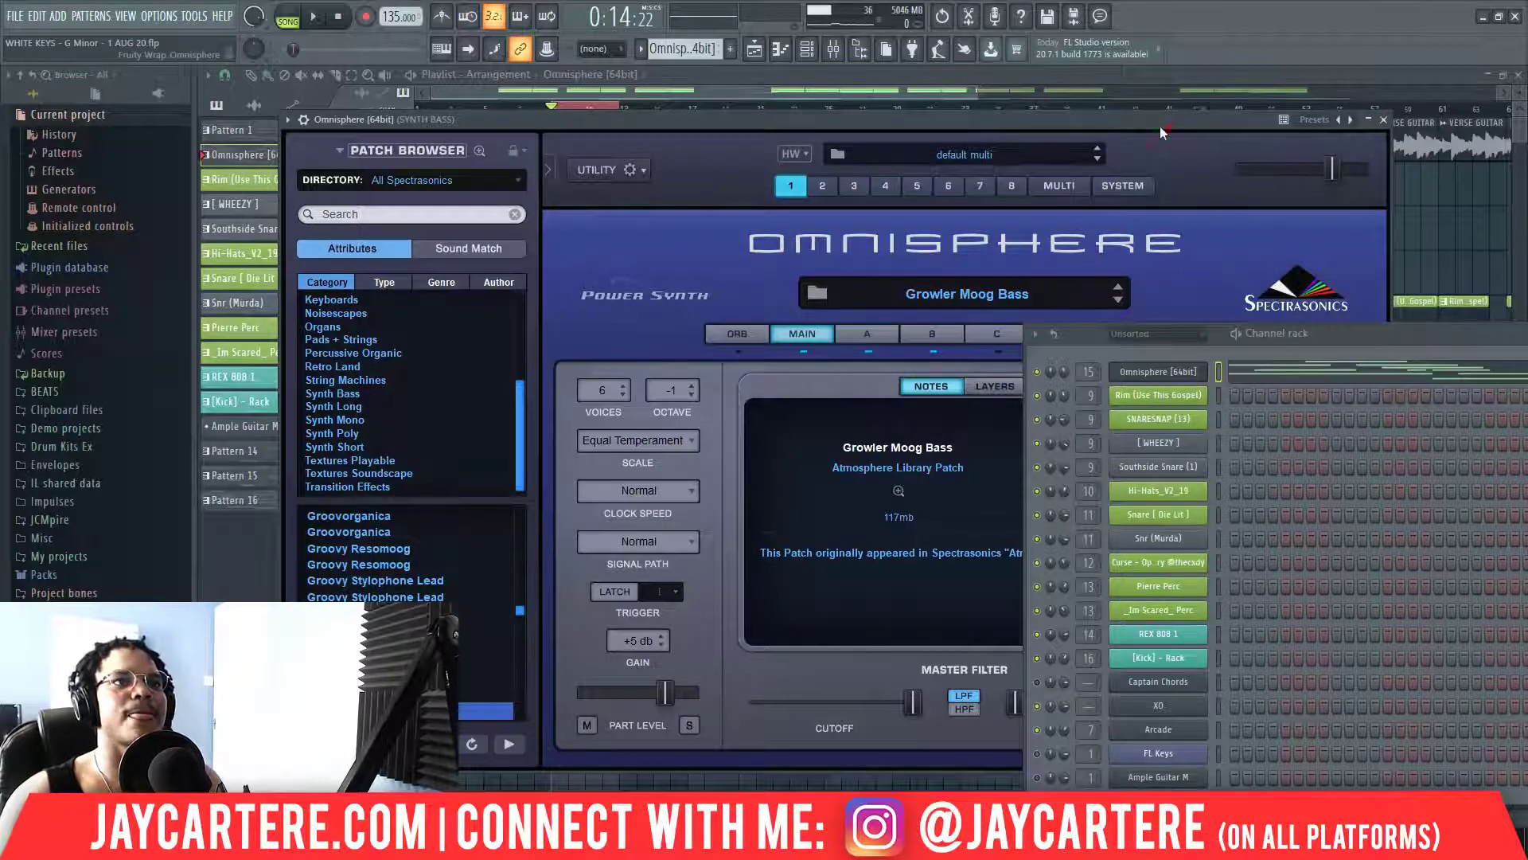
{"action": "left_click_drag", "start_coordinate": [1162, 125], "coordinate": [850, 125]}
{"action": "left_click", "coordinate": [1070, 122]}
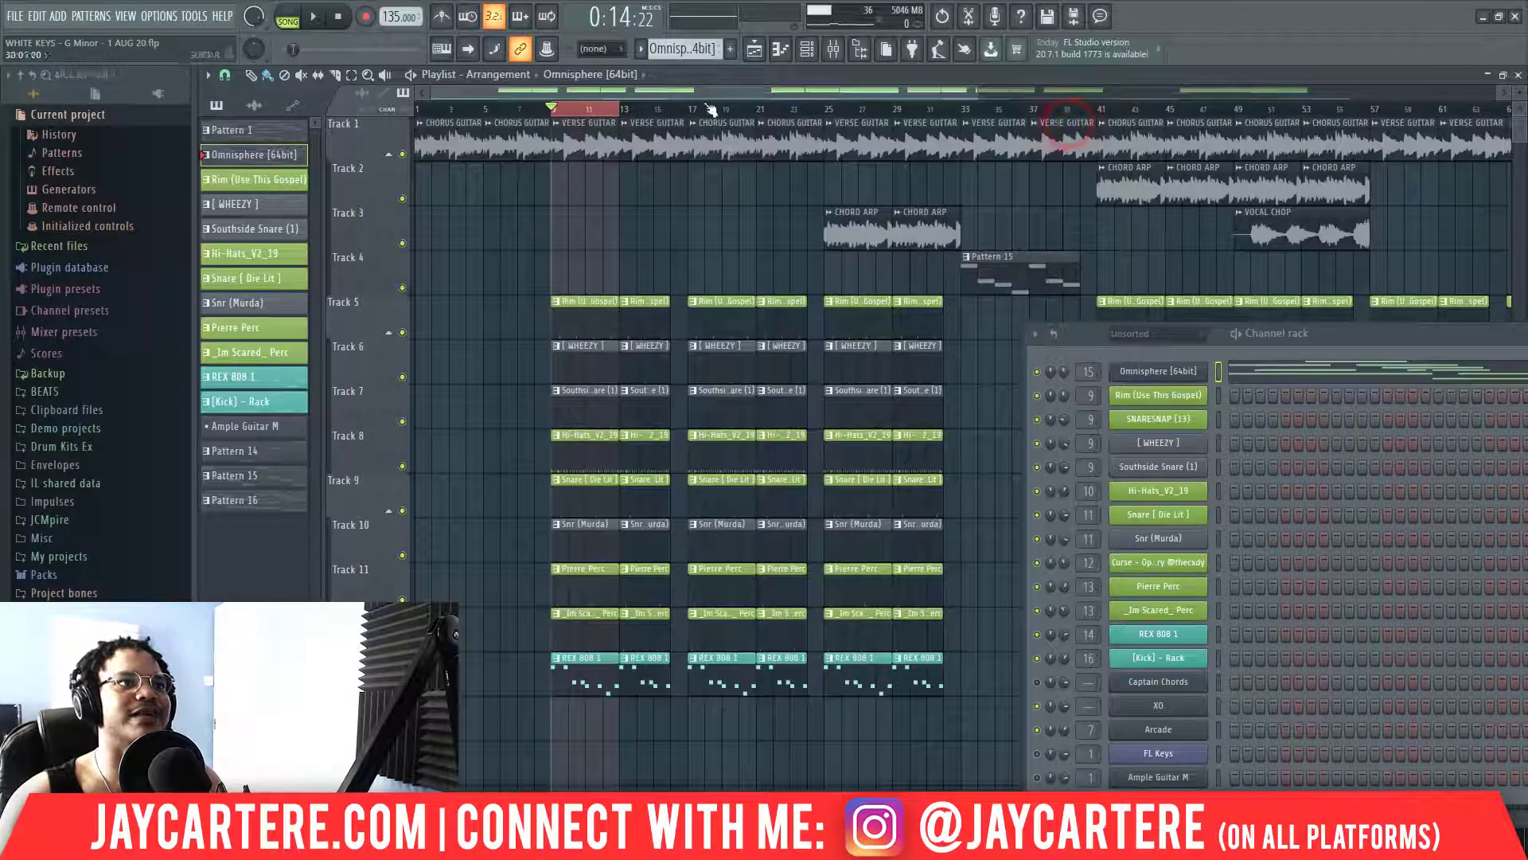
Make Pattern 15 the current pattern and play it alone in pattern mode with the channel rack in full view.
{"action": "left_click", "coordinate": [256, 460]}
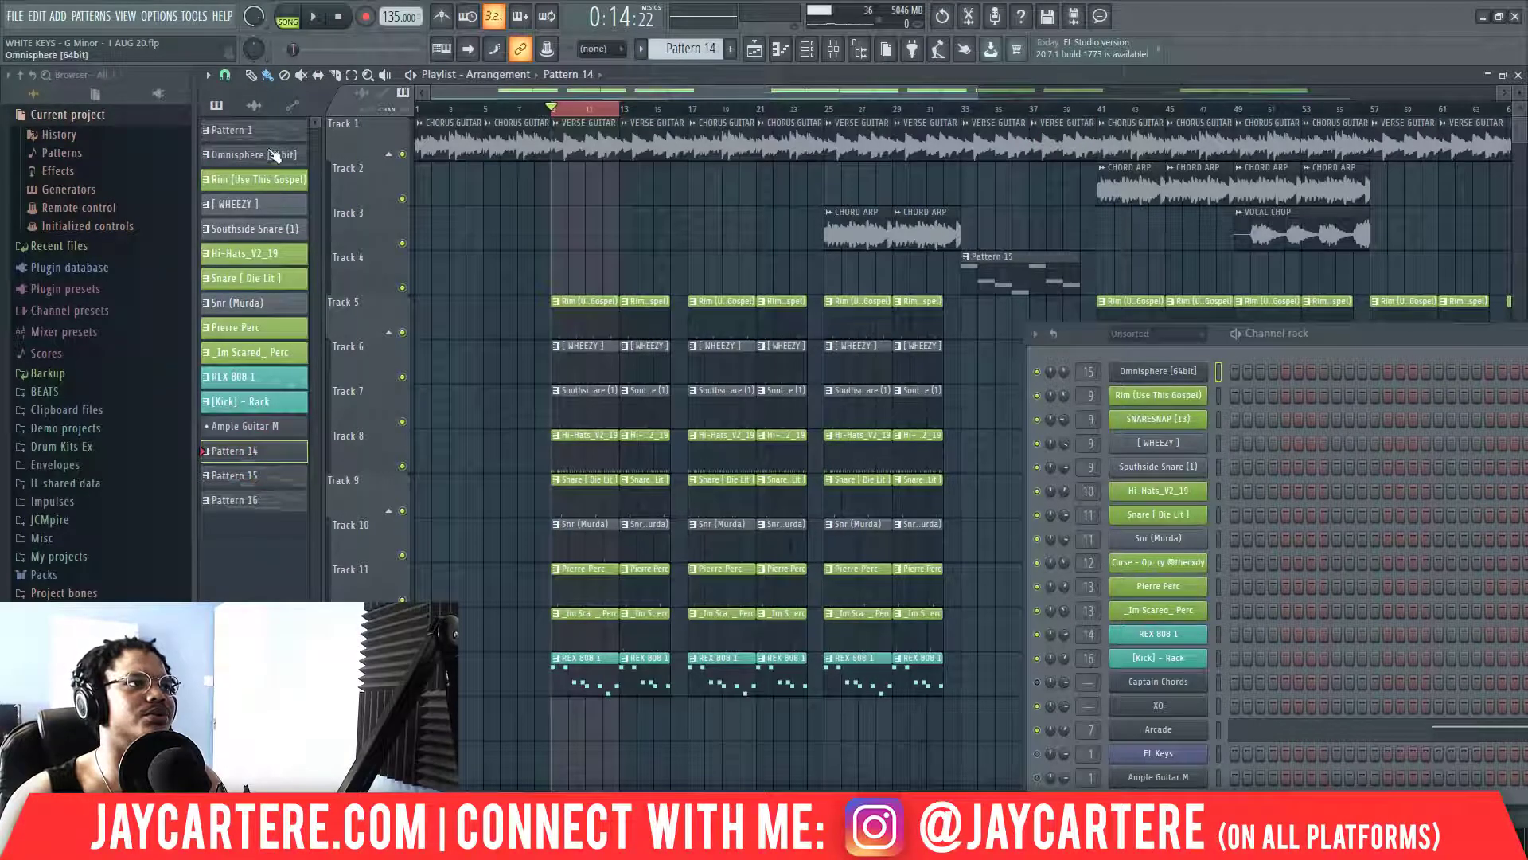
{"action": "left_click", "coordinate": [263, 478]}
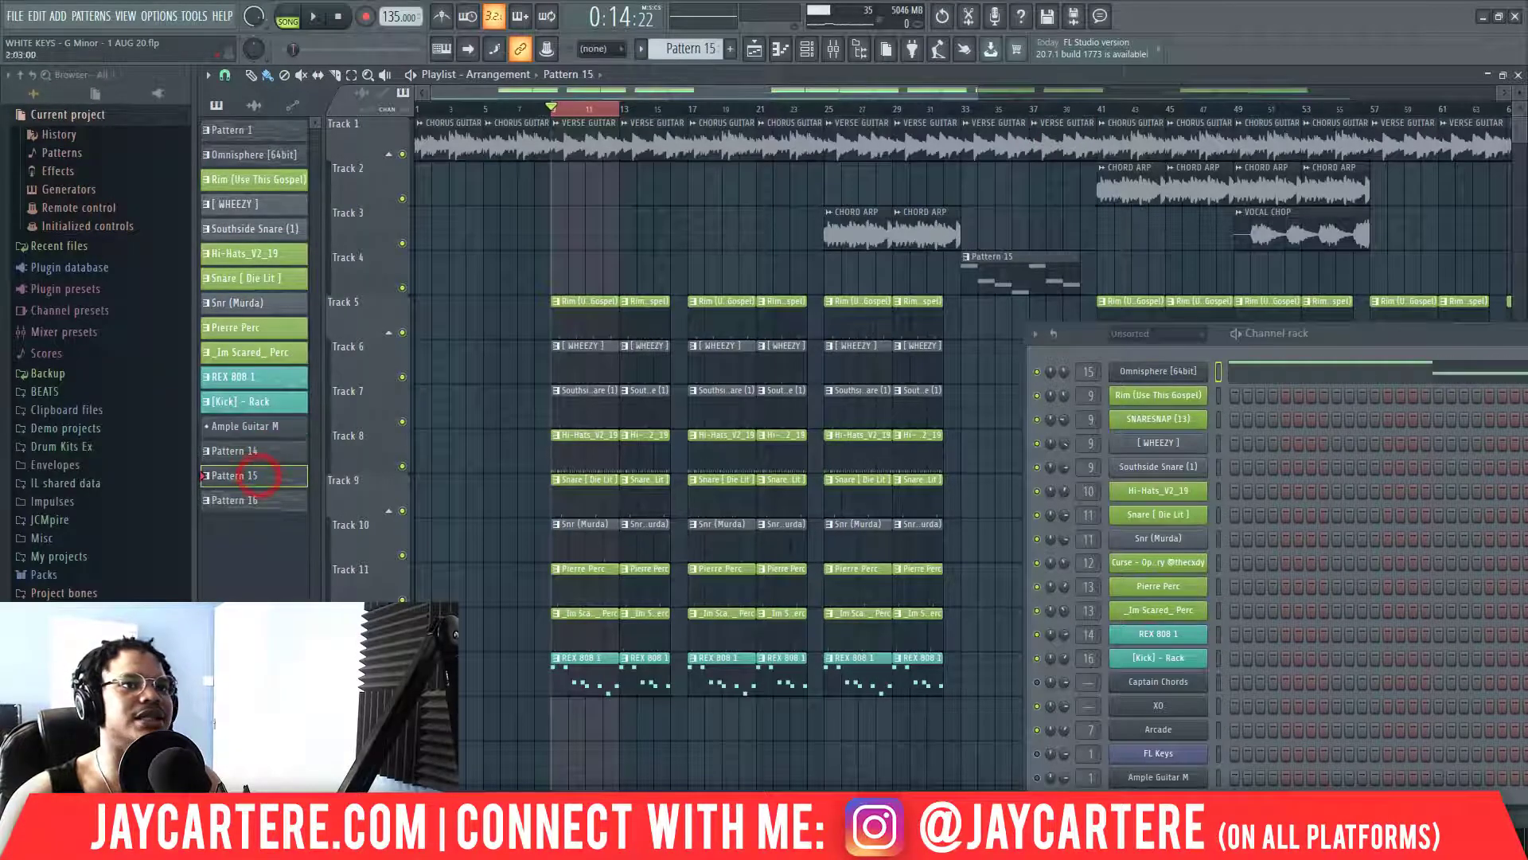
{"action": "left_click_drag", "start_coordinate": [1391, 335], "coordinate": [590, 257]}
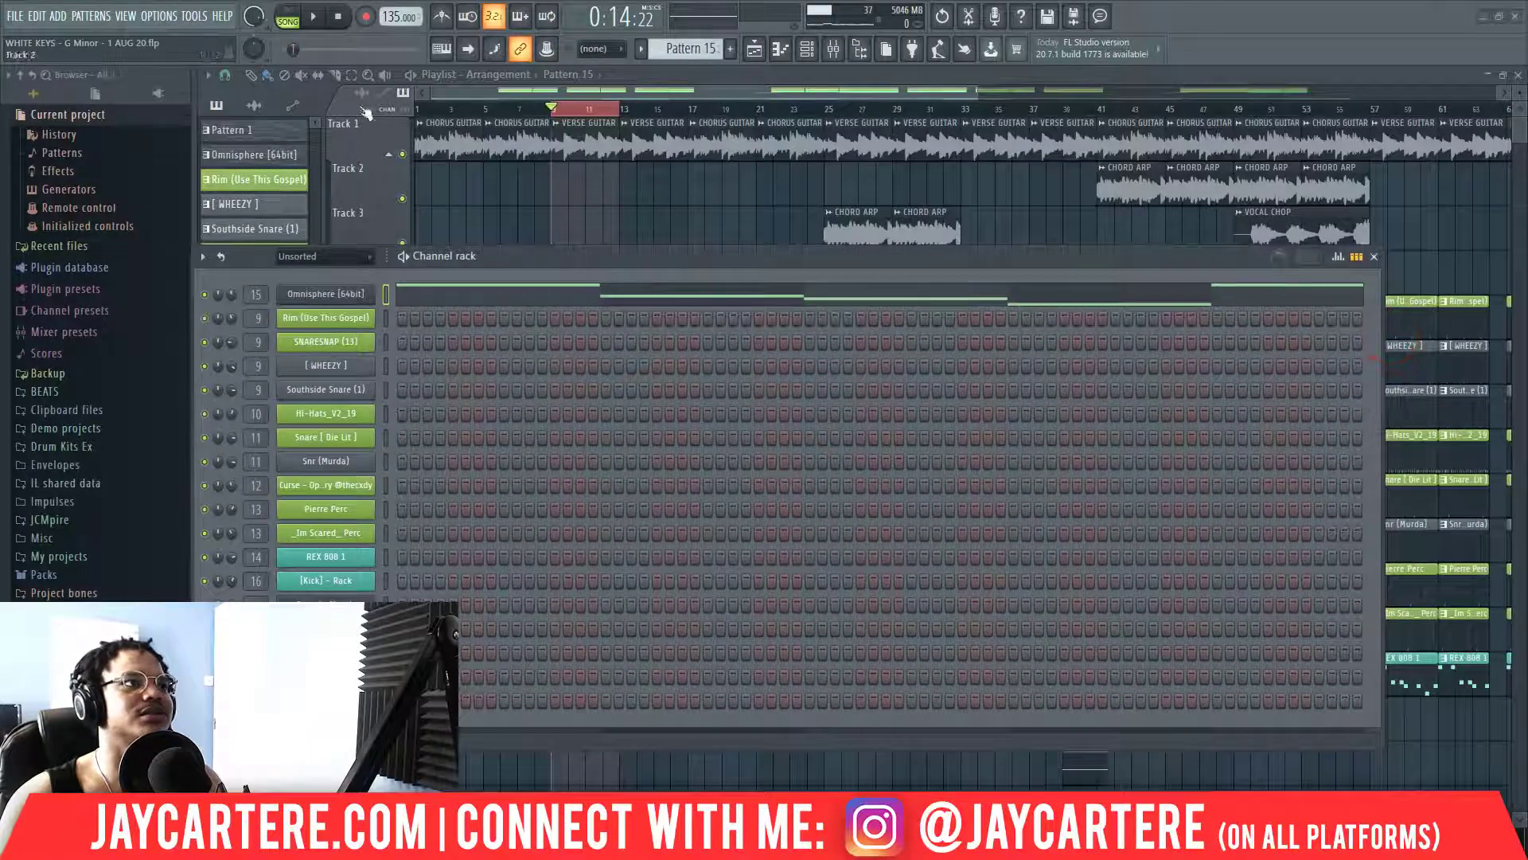
{"action": "key", "text": "l"}
{"action": "key", "text": "space"}
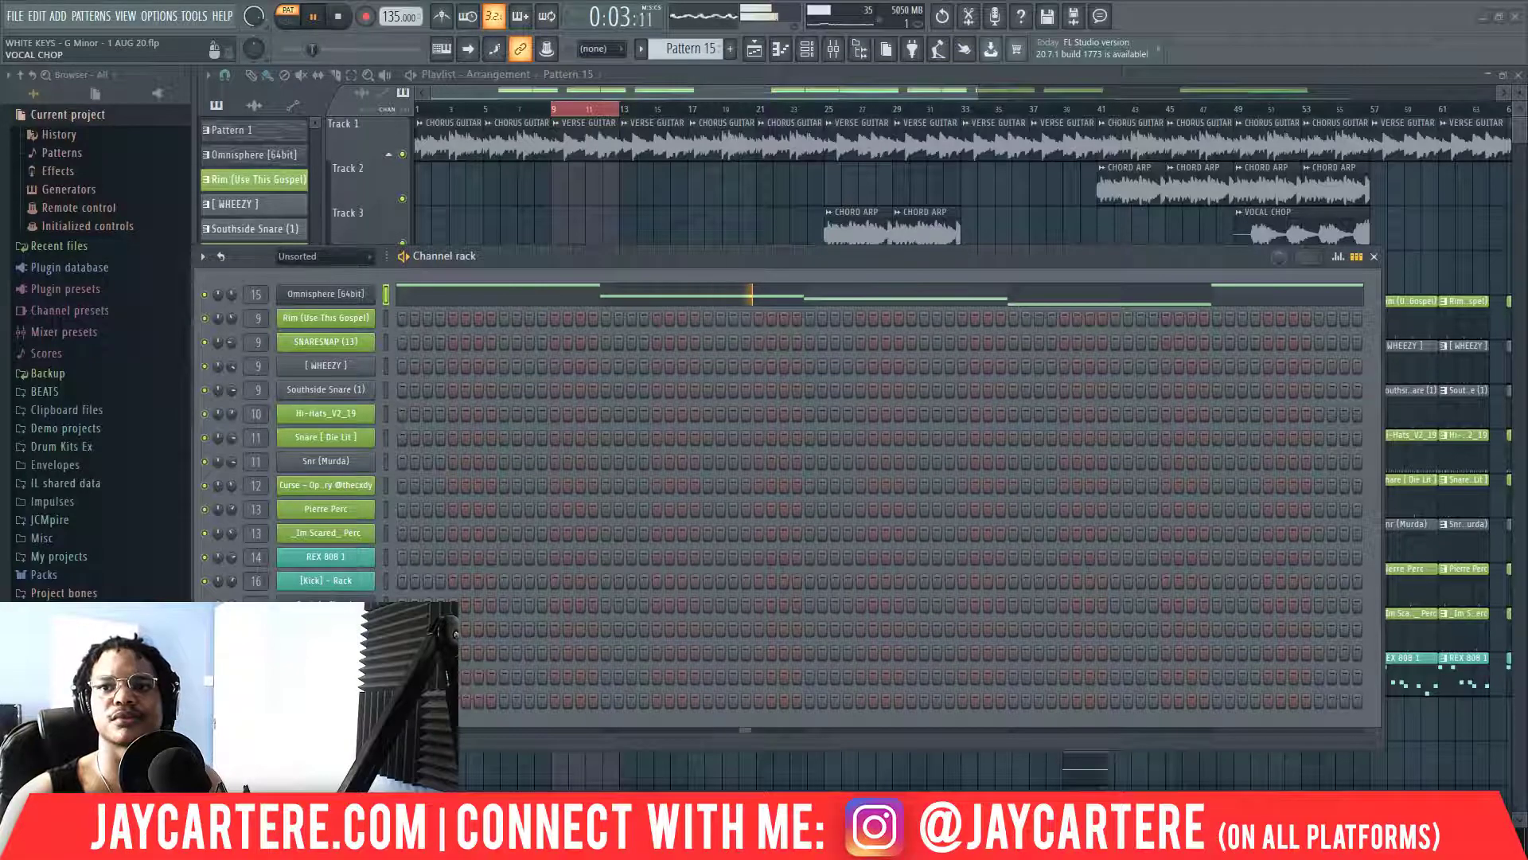
View the SYNTH BASS track's effects in the mixer, close the mixer and stop playback.
{"action": "key", "text": "F9"}
{"action": "left_click_drag", "start_coordinate": [696, 161], "coordinate": [403, 161]}
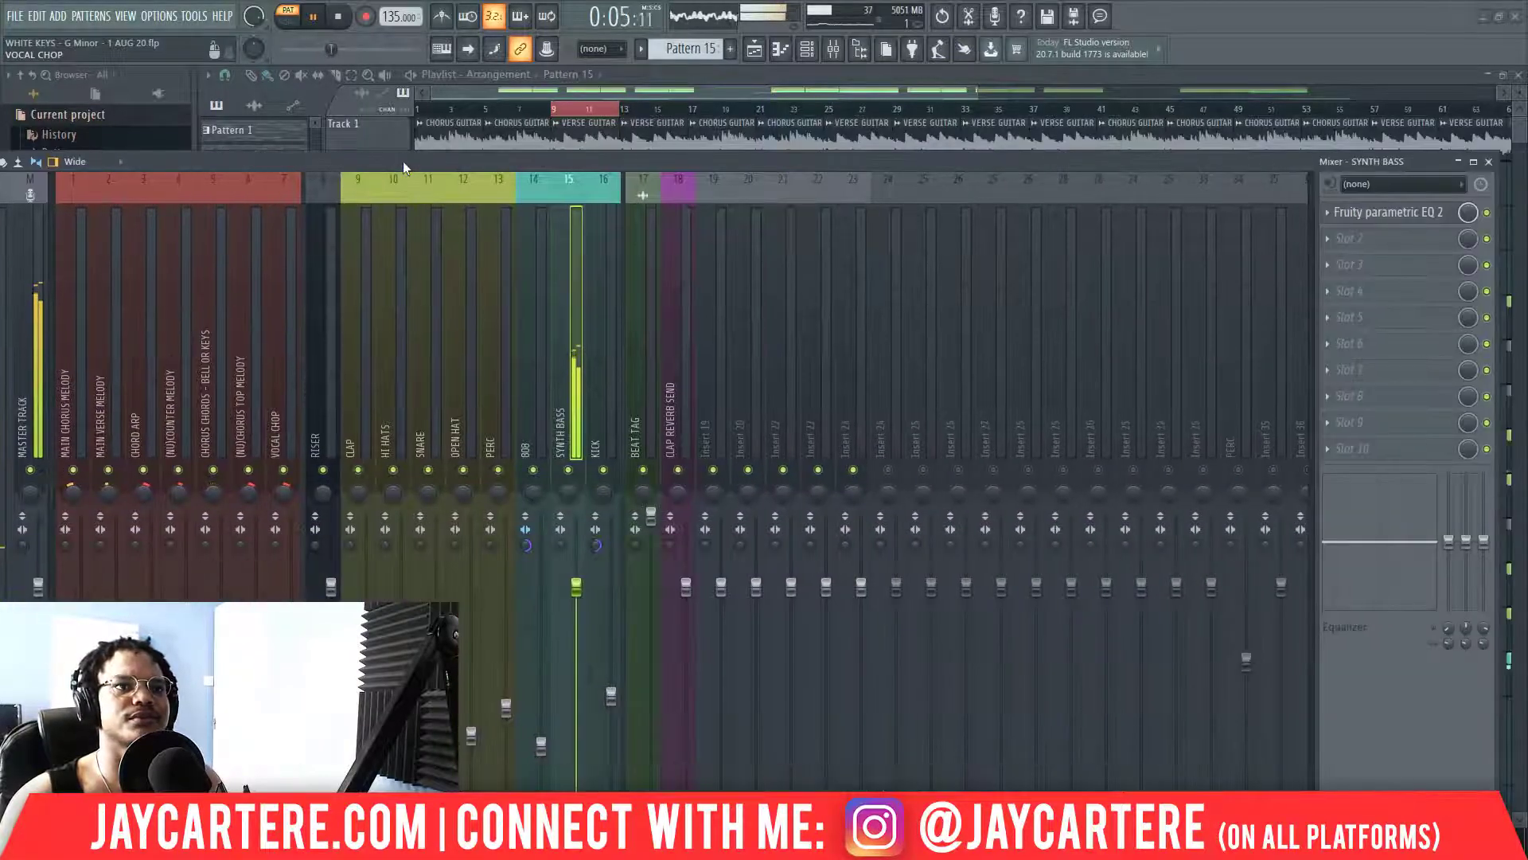
{"action": "left_click", "coordinate": [560, 345]}
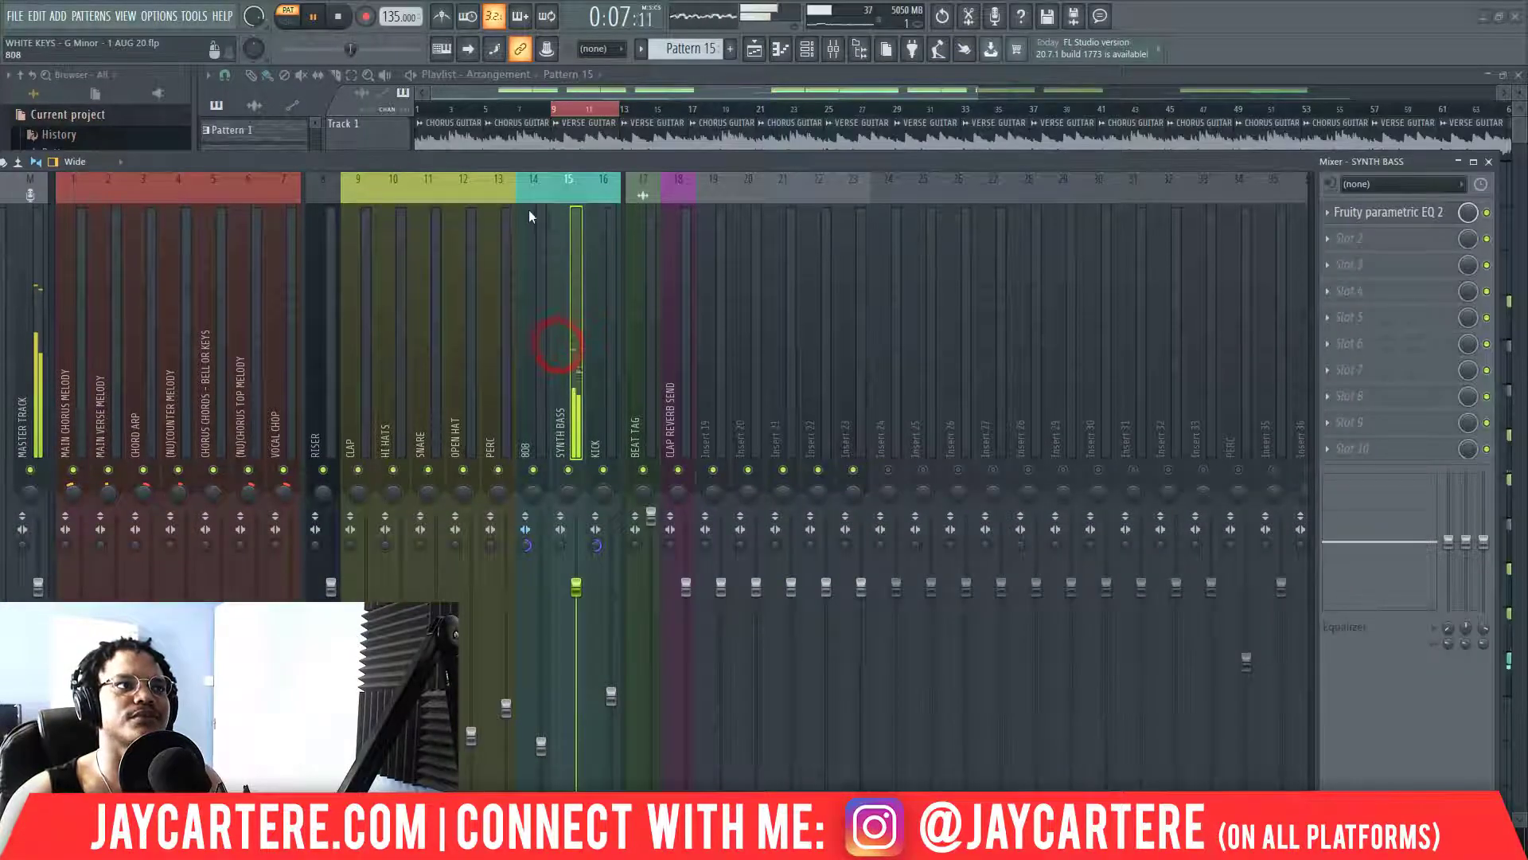
{"action": "key", "text": "F9"}
{"action": "key", "text": "space"}
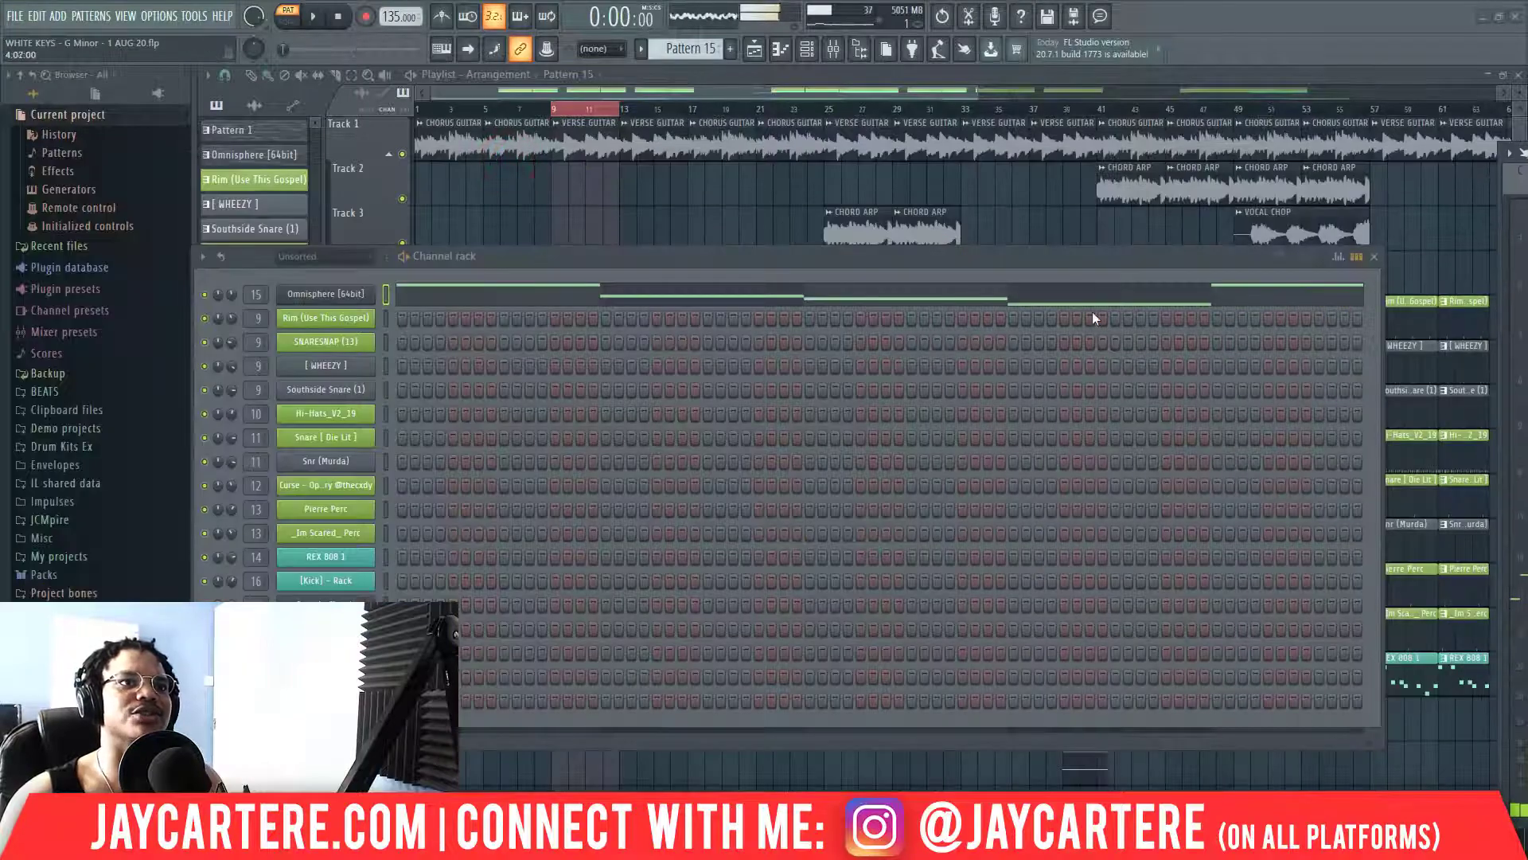
Move the channel rack away from the upper playlist tracks and switch playback back to song mode.
{"action": "left_click_drag", "start_coordinate": [1065, 255], "coordinate": [1037, 217]}
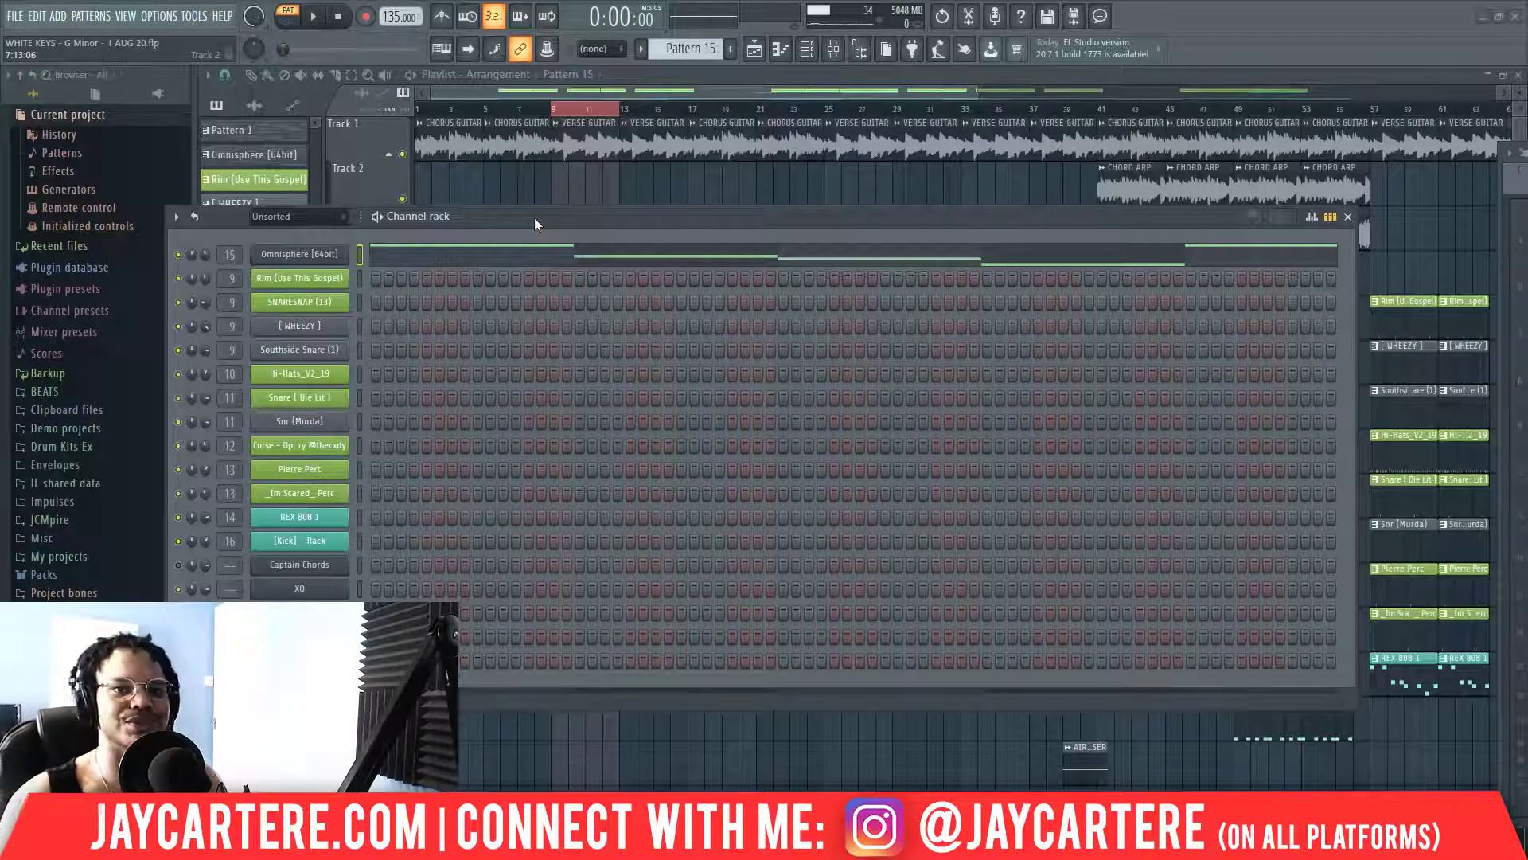
{"action": "left_click_drag", "start_coordinate": [534, 218], "coordinate": [952, 373]}
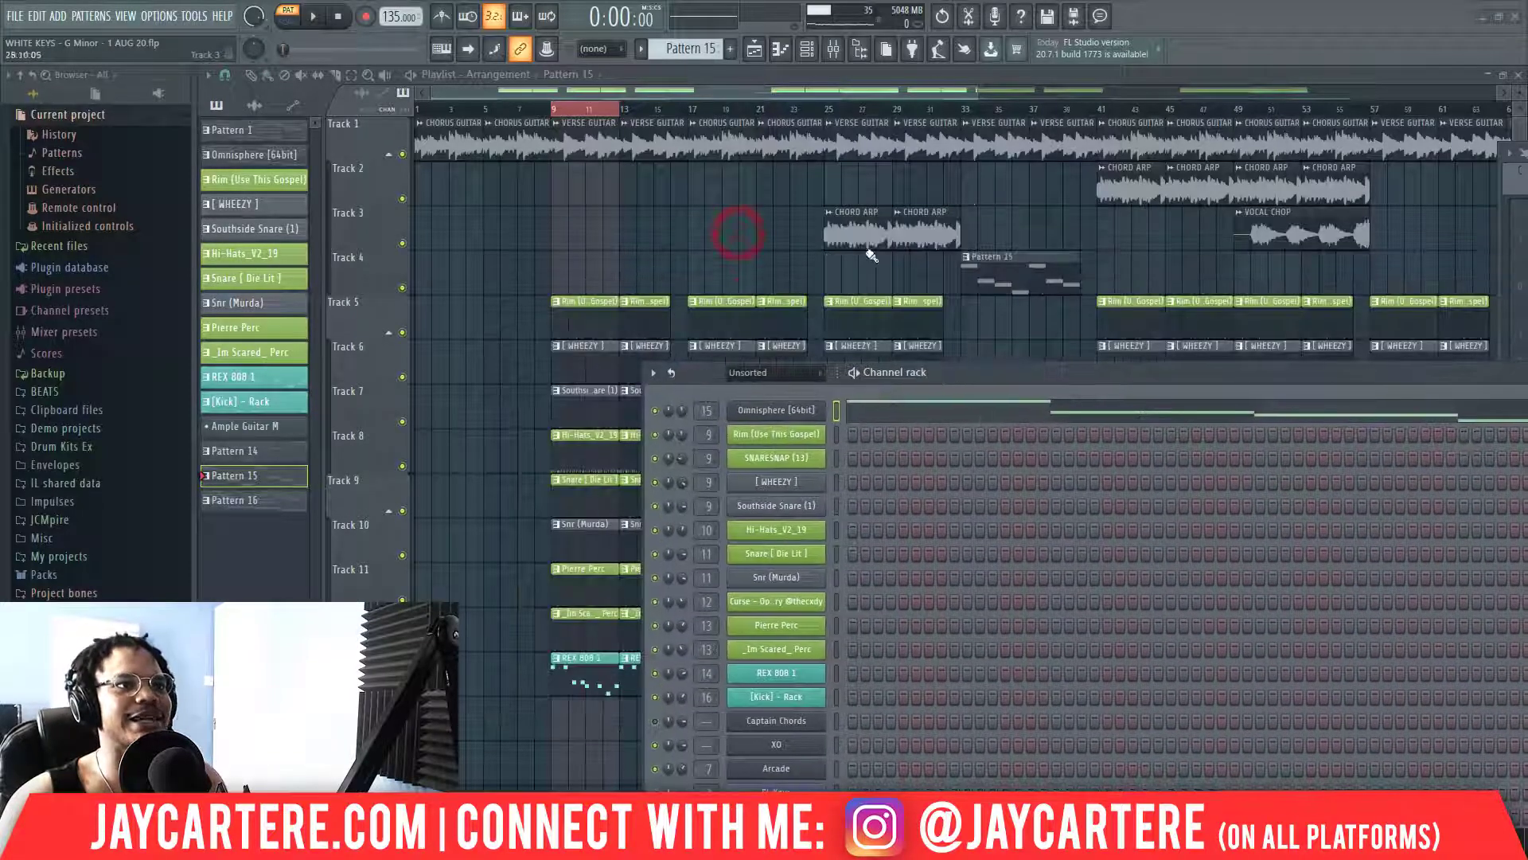
{"action": "left_click", "coordinate": [828, 117]}
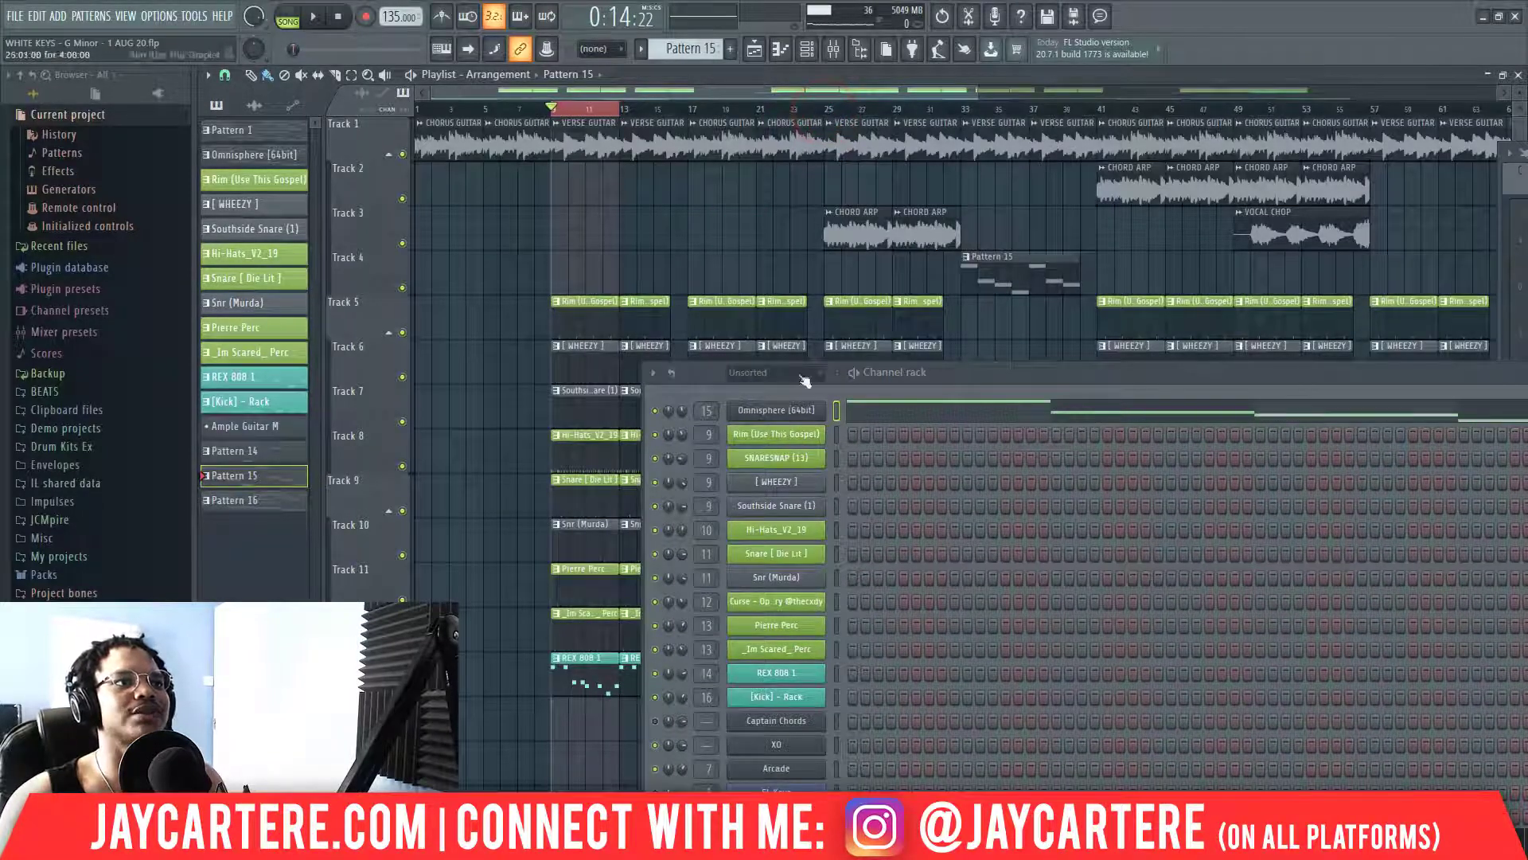
Reopen the Omnisphere instrument and filter its patch browser to the ARP + BPM category.
{"action": "left_click", "coordinate": [786, 411]}
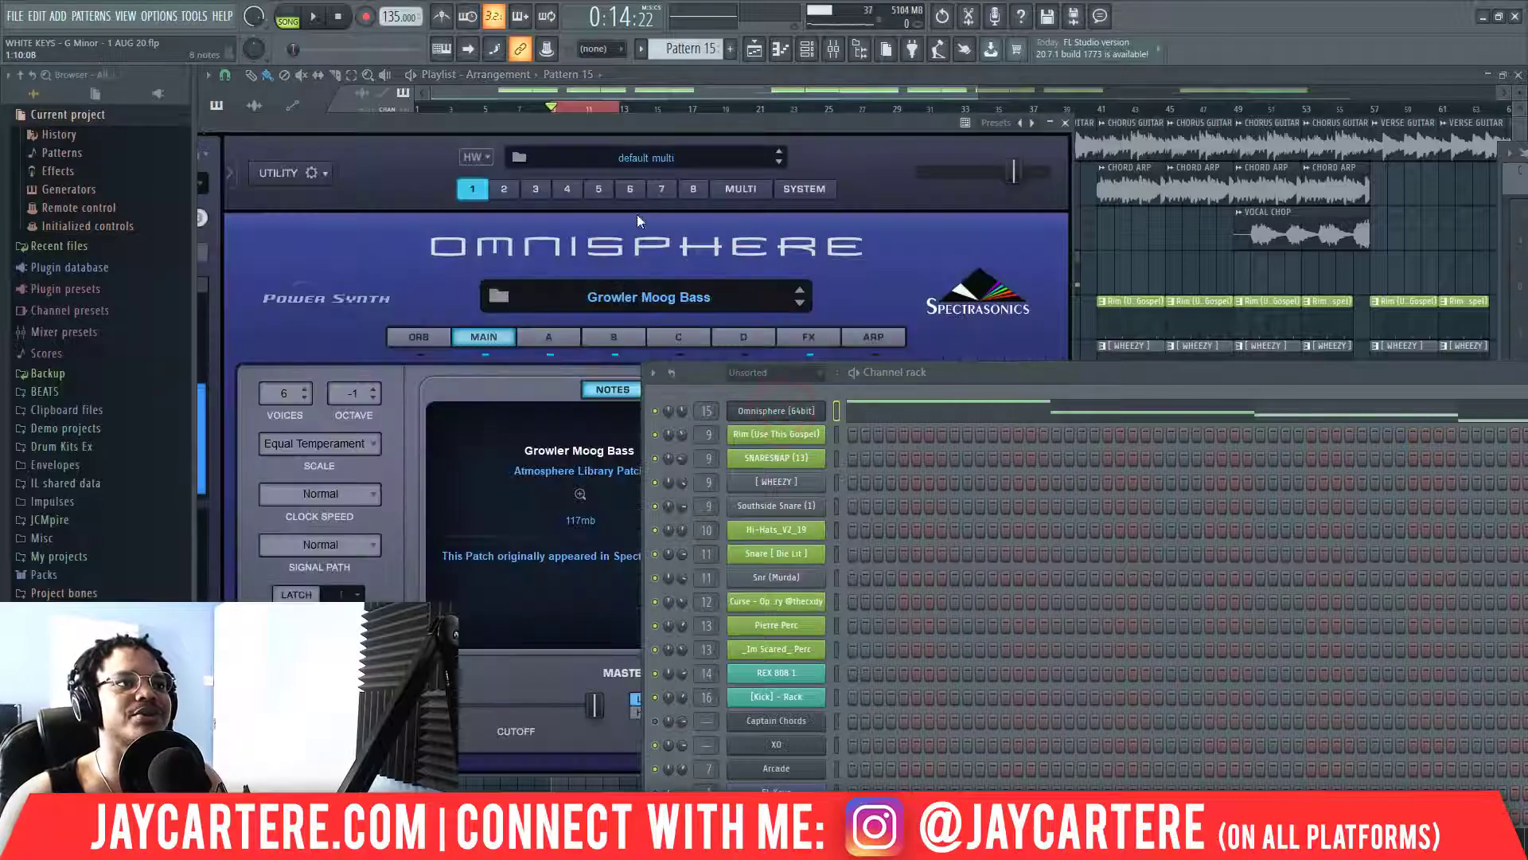
{"action": "left_click", "coordinate": [619, 121]}
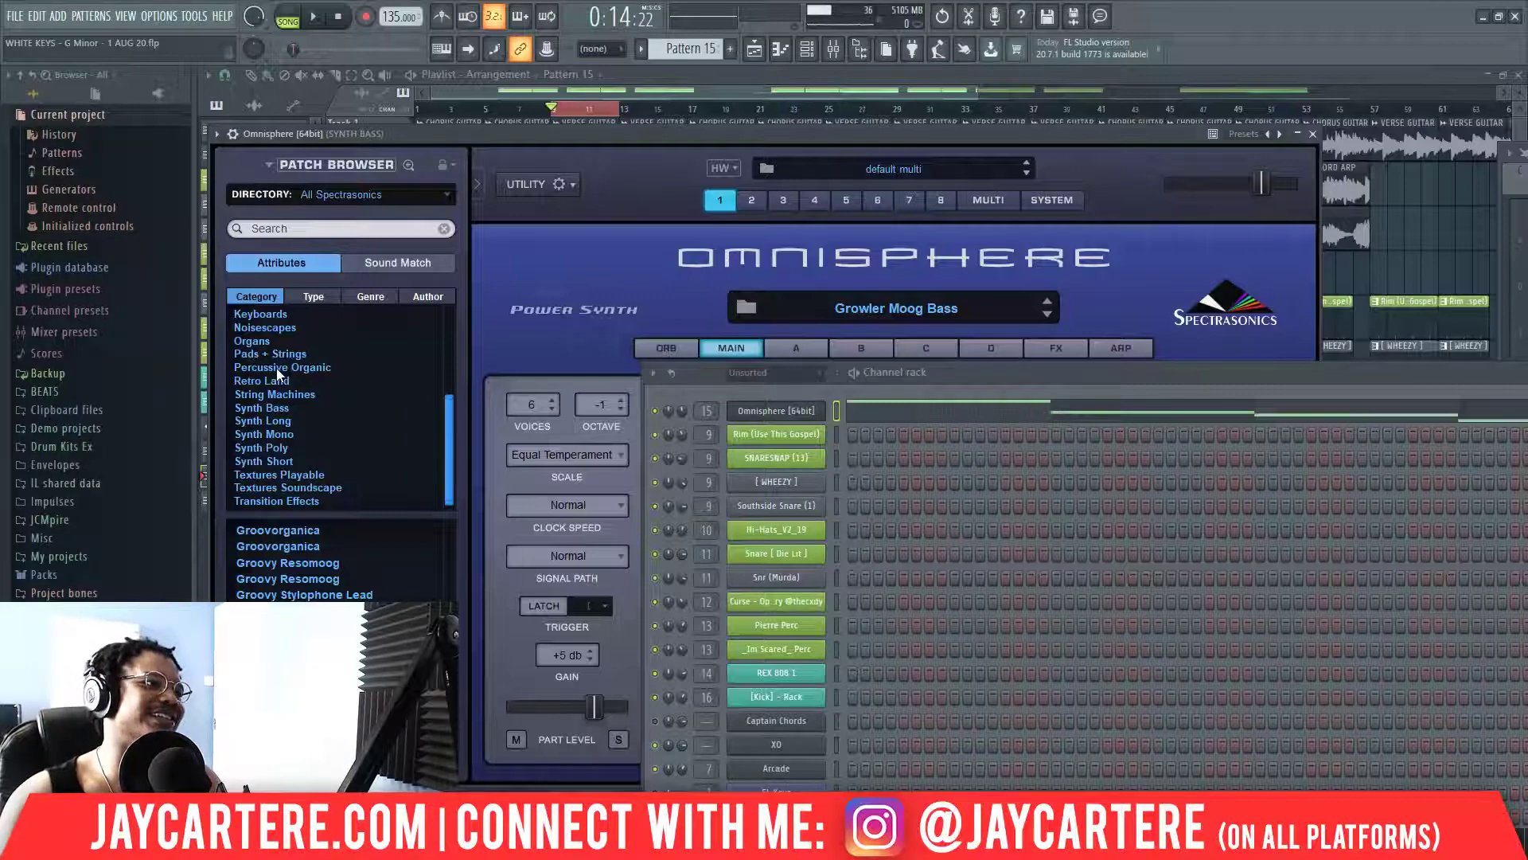
{"action": "scroll", "coordinate": [276, 368], "scroll_direction": "up", "scroll_amount": 4}
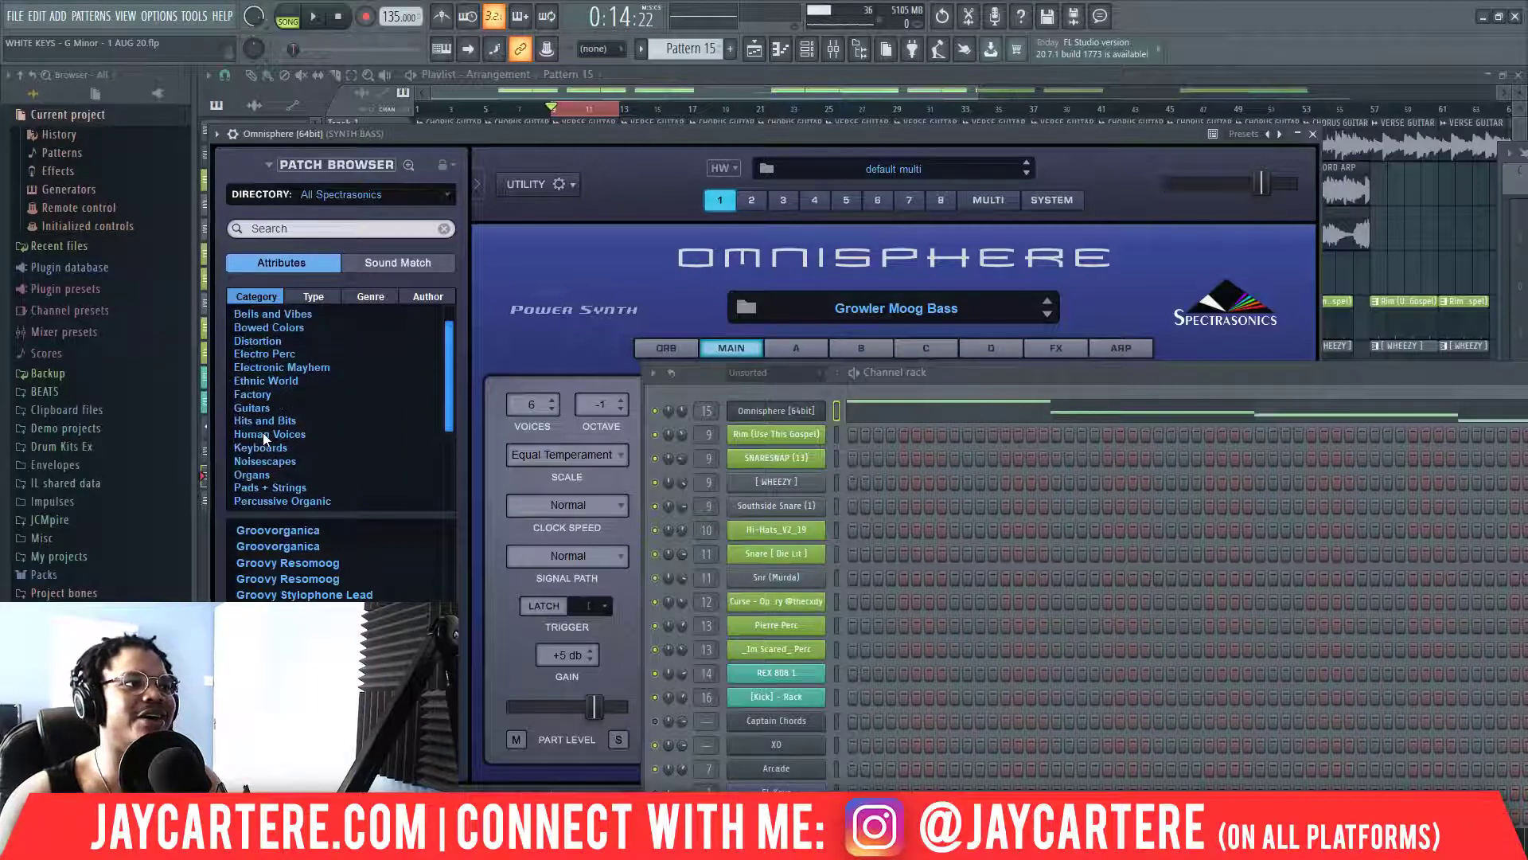
{"action": "scroll", "coordinate": [263, 432], "scroll_direction": "up", "scroll_amount": 2}
{"action": "left_click", "coordinate": [284, 325]}
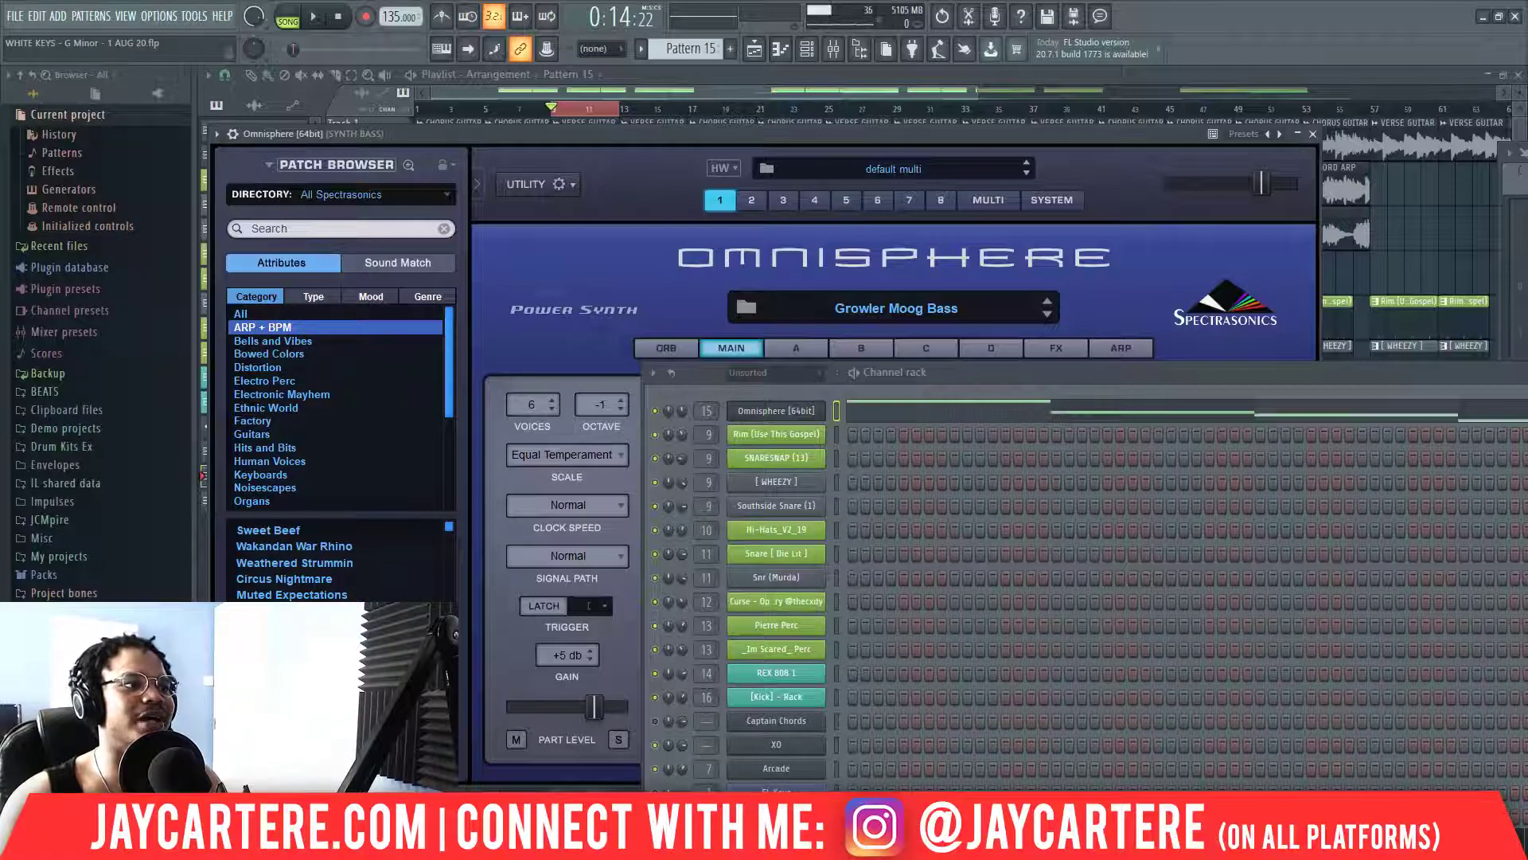
List the ARP + BPM patches by rating, browse through them and close the Omnisphere window.
{"action": "left_click", "coordinate": [288, 764]}
{"action": "scroll", "coordinate": [323, 589], "scroll_direction": "down", "scroll_amount": 4}
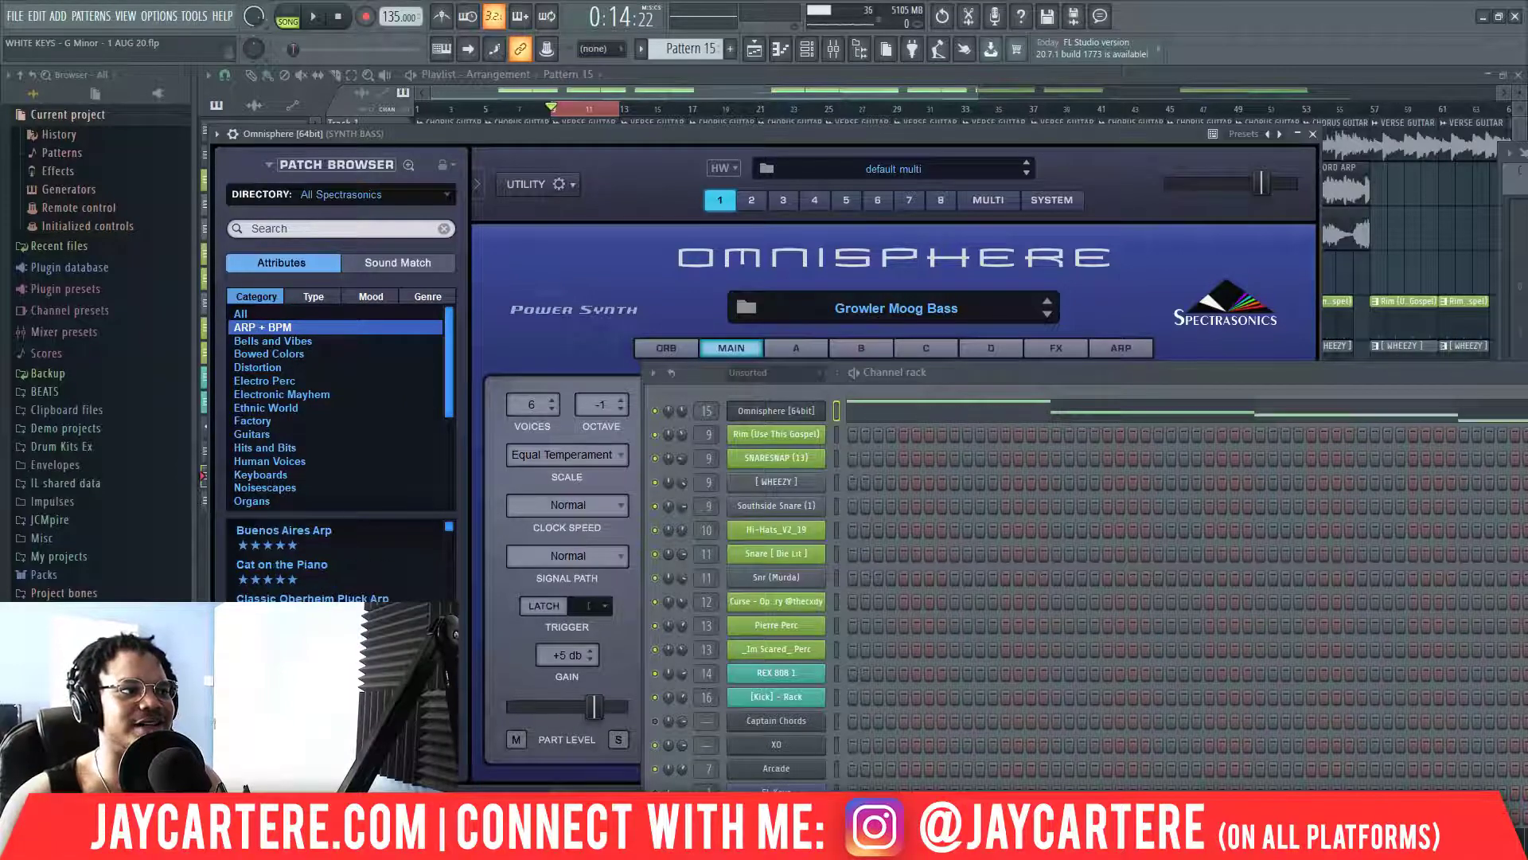
{"action": "scroll", "coordinate": [323, 589], "scroll_direction": "up", "scroll_amount": 4}
{"action": "scroll", "coordinate": [310, 599], "scroll_direction": "down", "scroll_amount": 6}
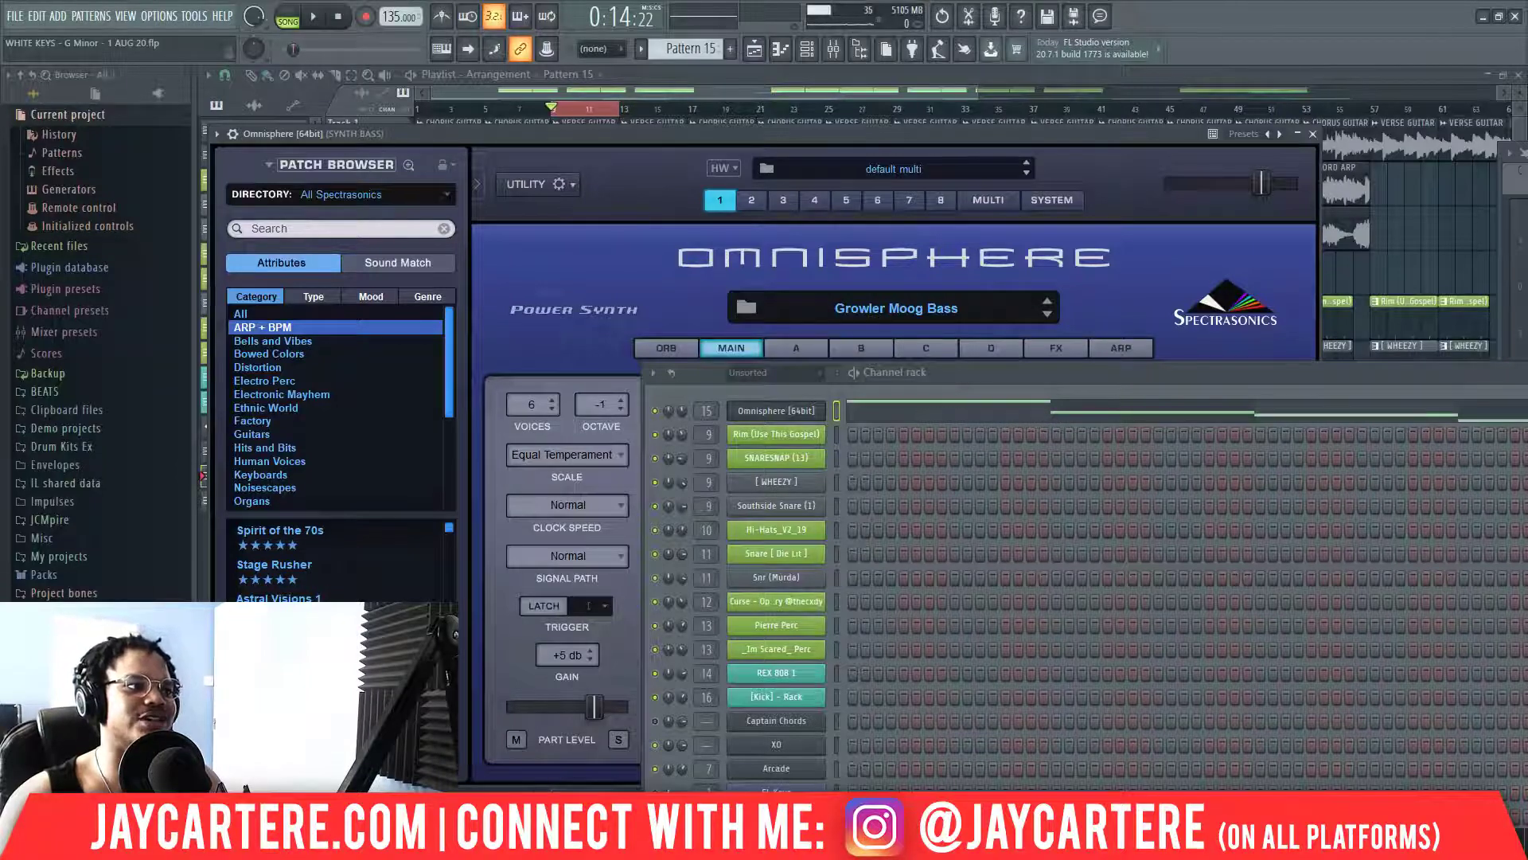
{"action": "left_click", "coordinate": [1314, 136]}
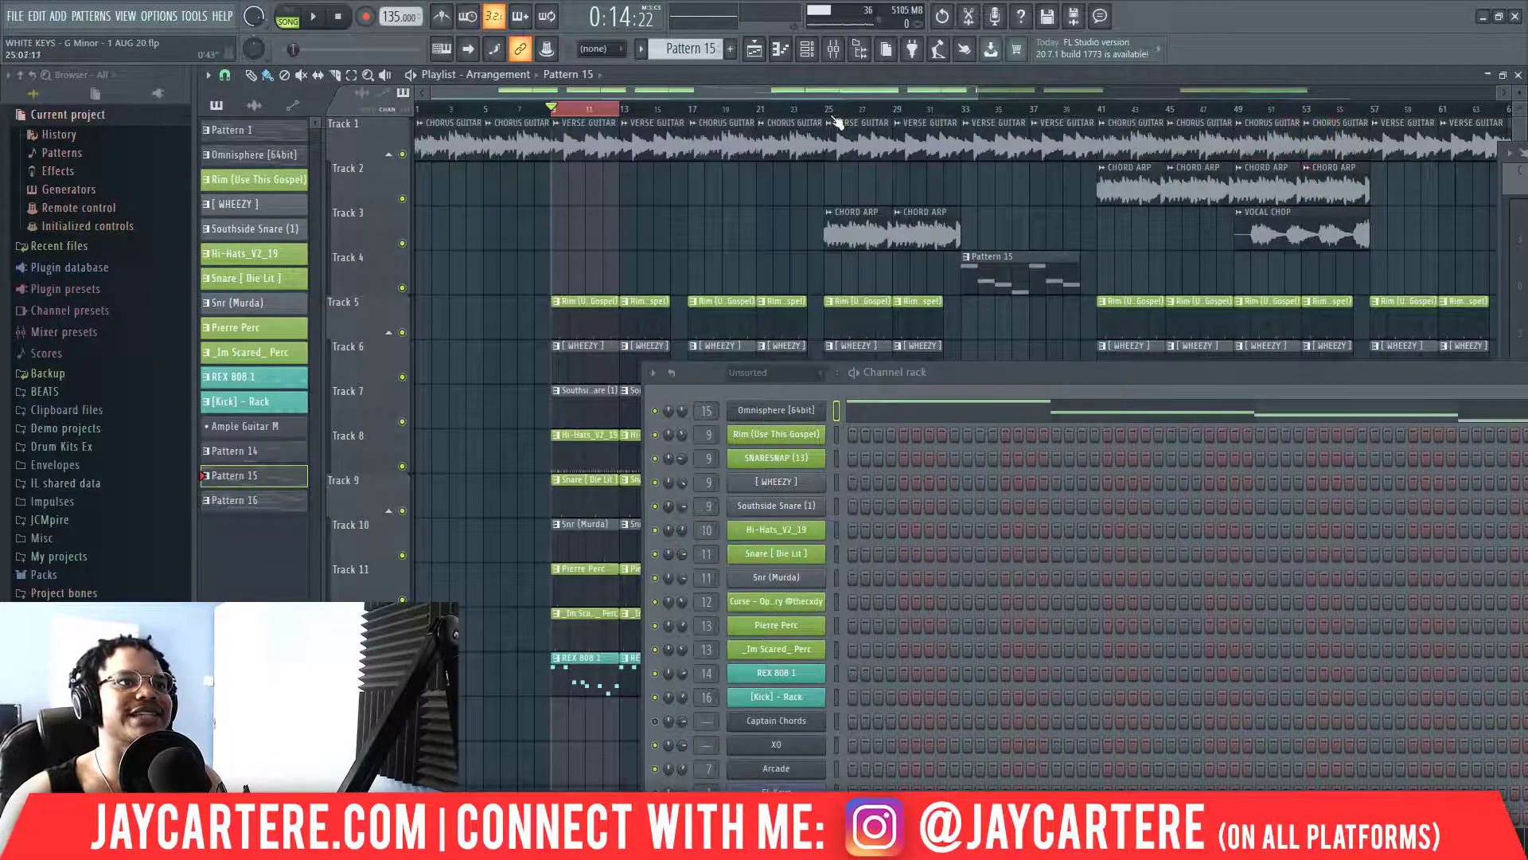
Set the playlist time selection over bars 25 to 28, solo Track 3 and play the first CHORD ARP clip in song mode.
{"action": "left_click_drag", "start_coordinate": [827, 109], "coordinate": [890, 119]}
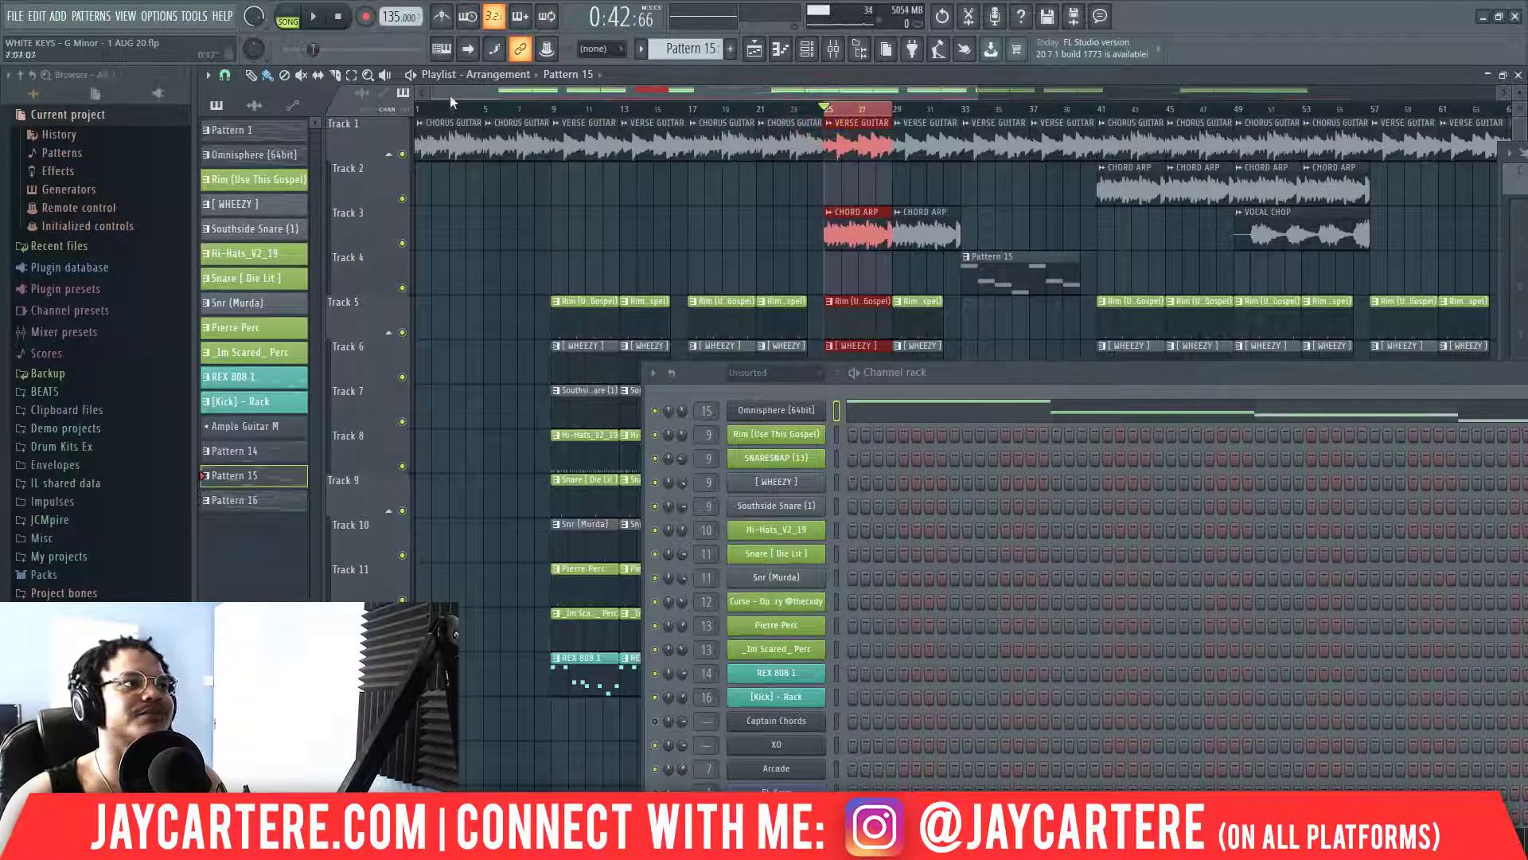
{"action": "left_click", "coordinate": [288, 21]}
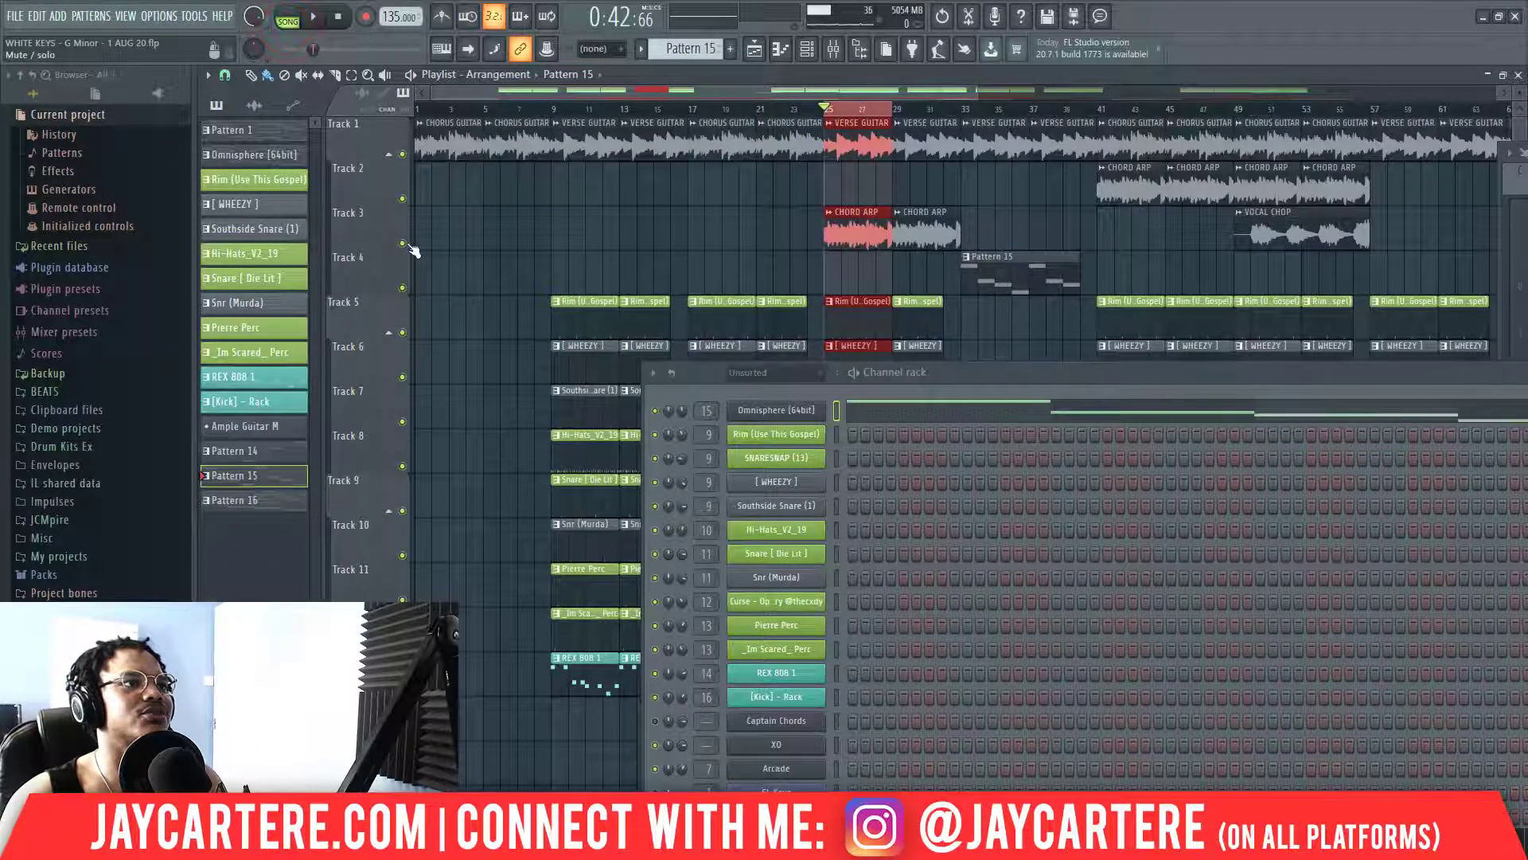
{"action": "right_click", "coordinate": [403, 244]}
{"action": "key", "text": "space"}
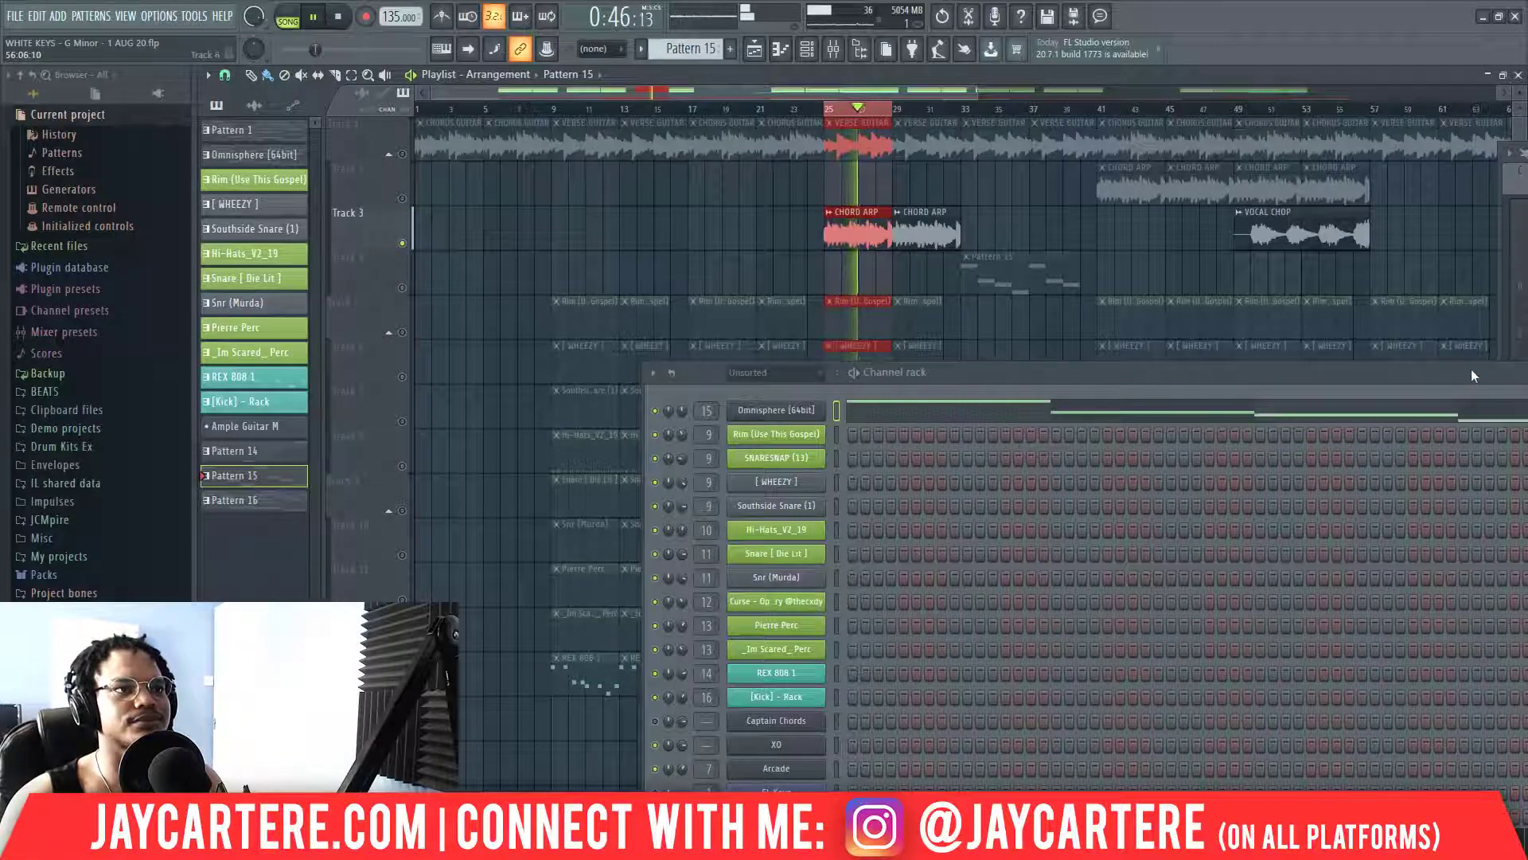
Check the CHORD ARP clip's sample settings and target mixer track, close them and stop playback.
{"action": "double_click", "coordinate": [861, 231]}
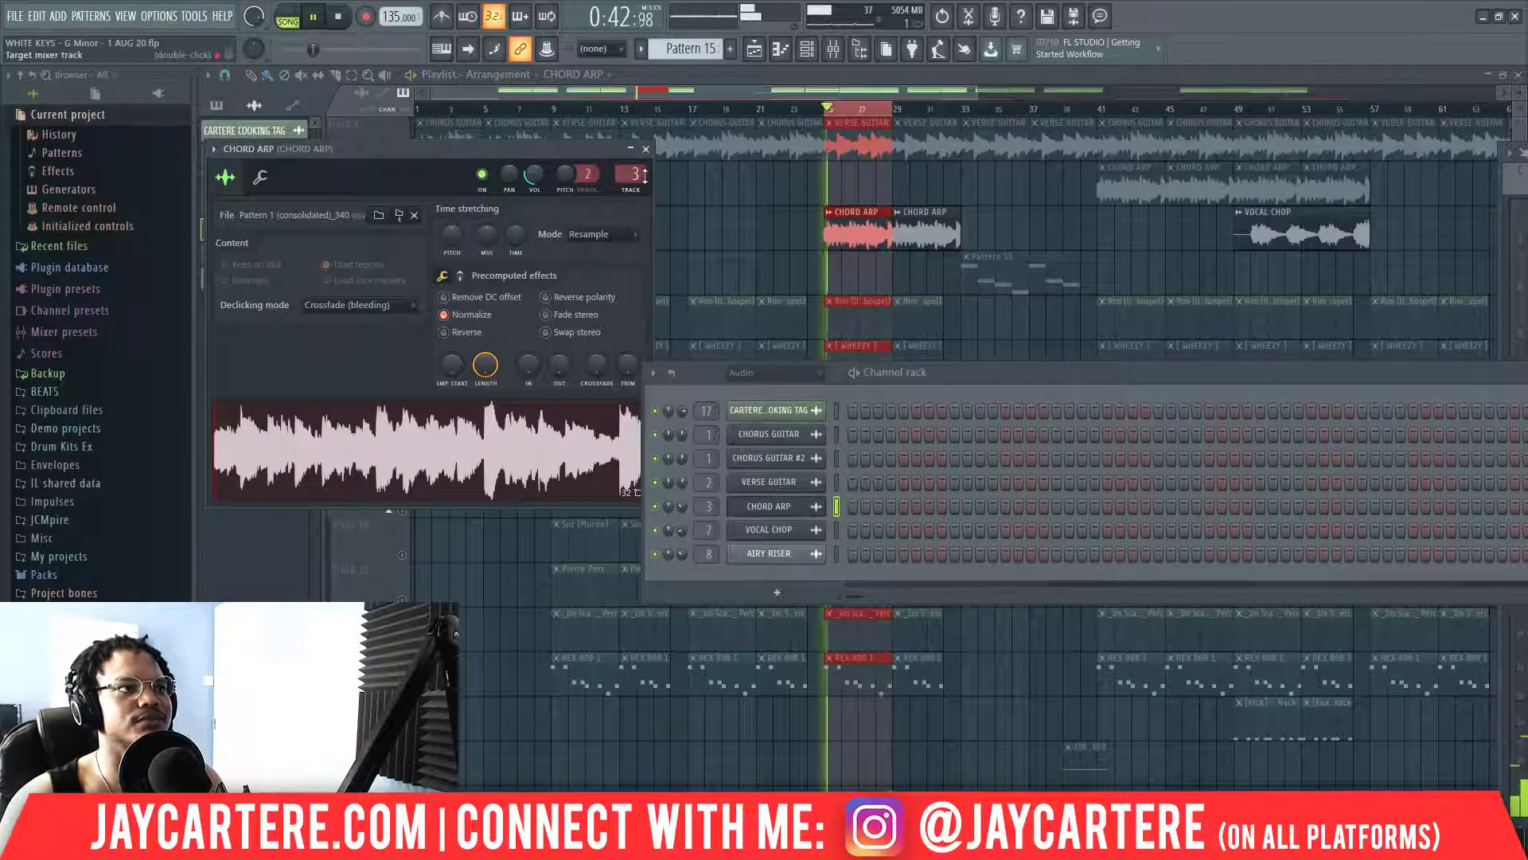
{"action": "left_click", "coordinate": [645, 149]}
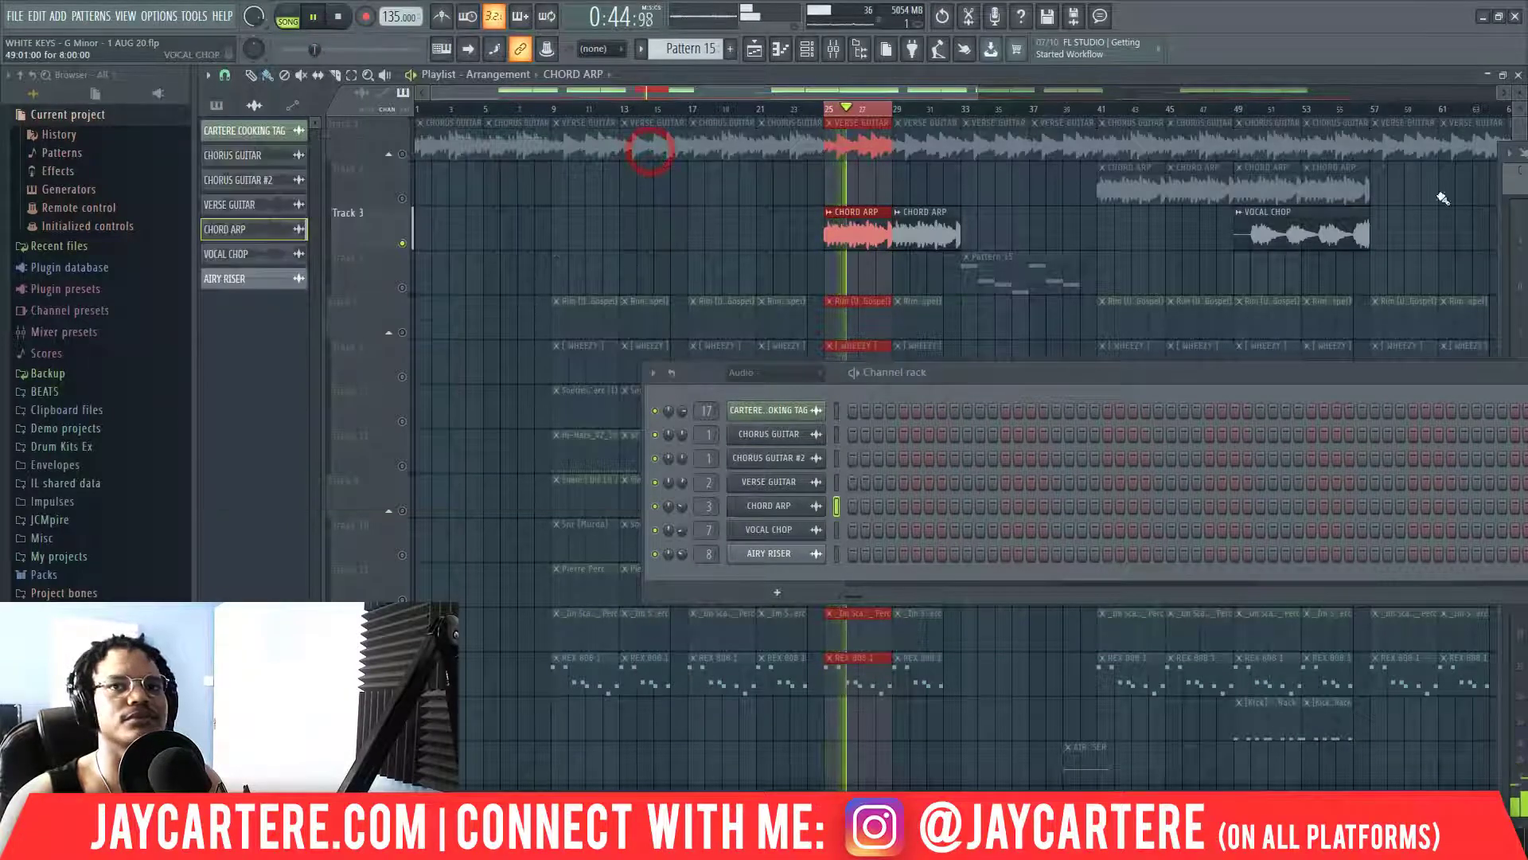
{"action": "key", "text": "space"}
Show the CHORD ARP track in the mixer and make Pattern 1 the current pattern in the channel rack.
{"action": "key", "text": "F9"}
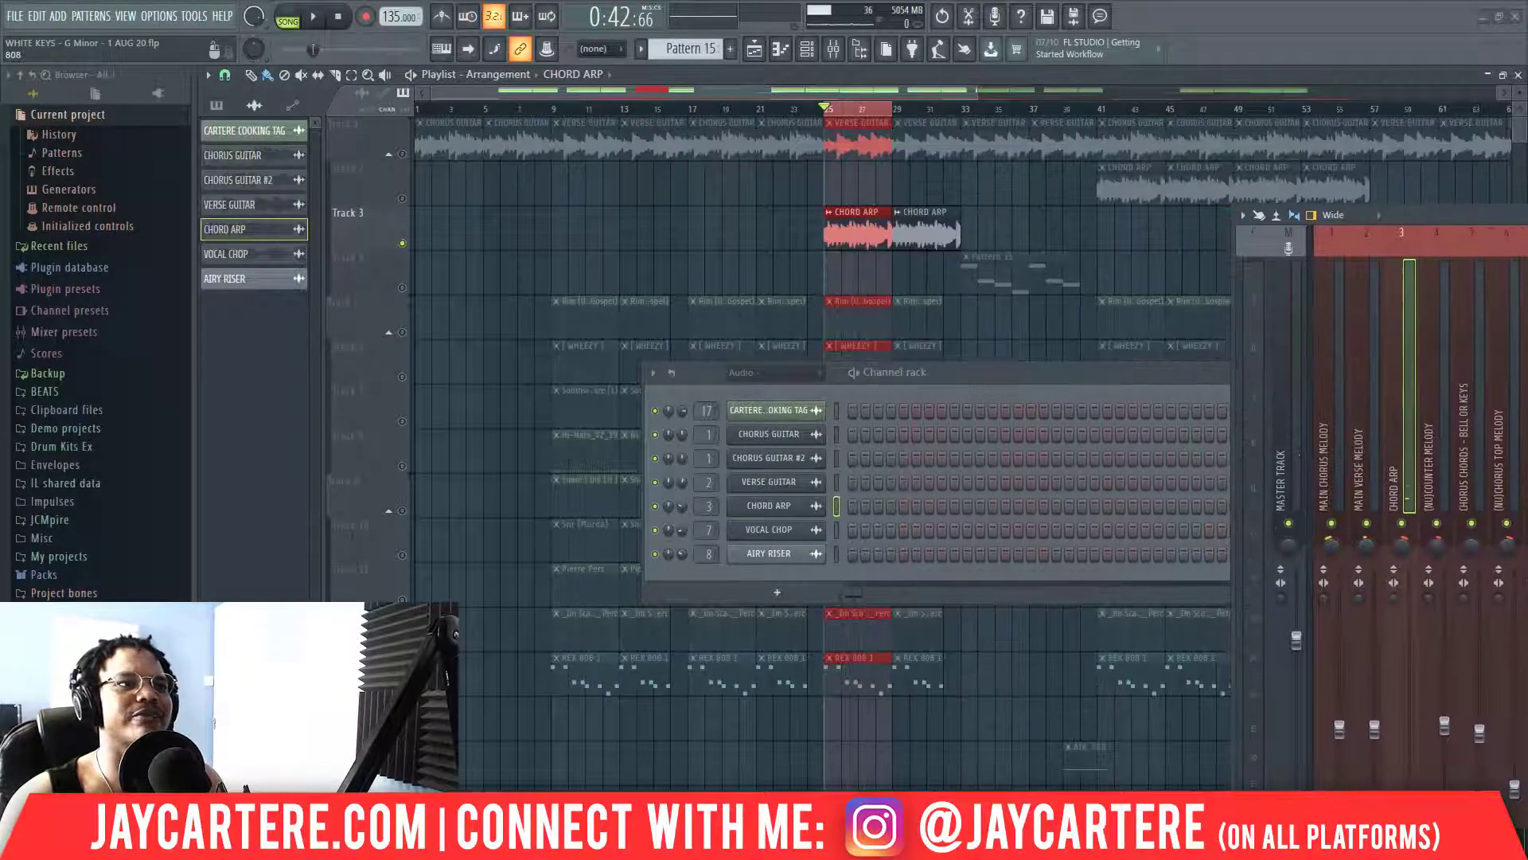
{"action": "scroll", "coordinate": [686, 50], "scroll_direction": "down", "scroll_amount": 2}
{"action": "scroll", "coordinate": [678, 51], "scroll_direction": "up", "scroll_amount": 4}
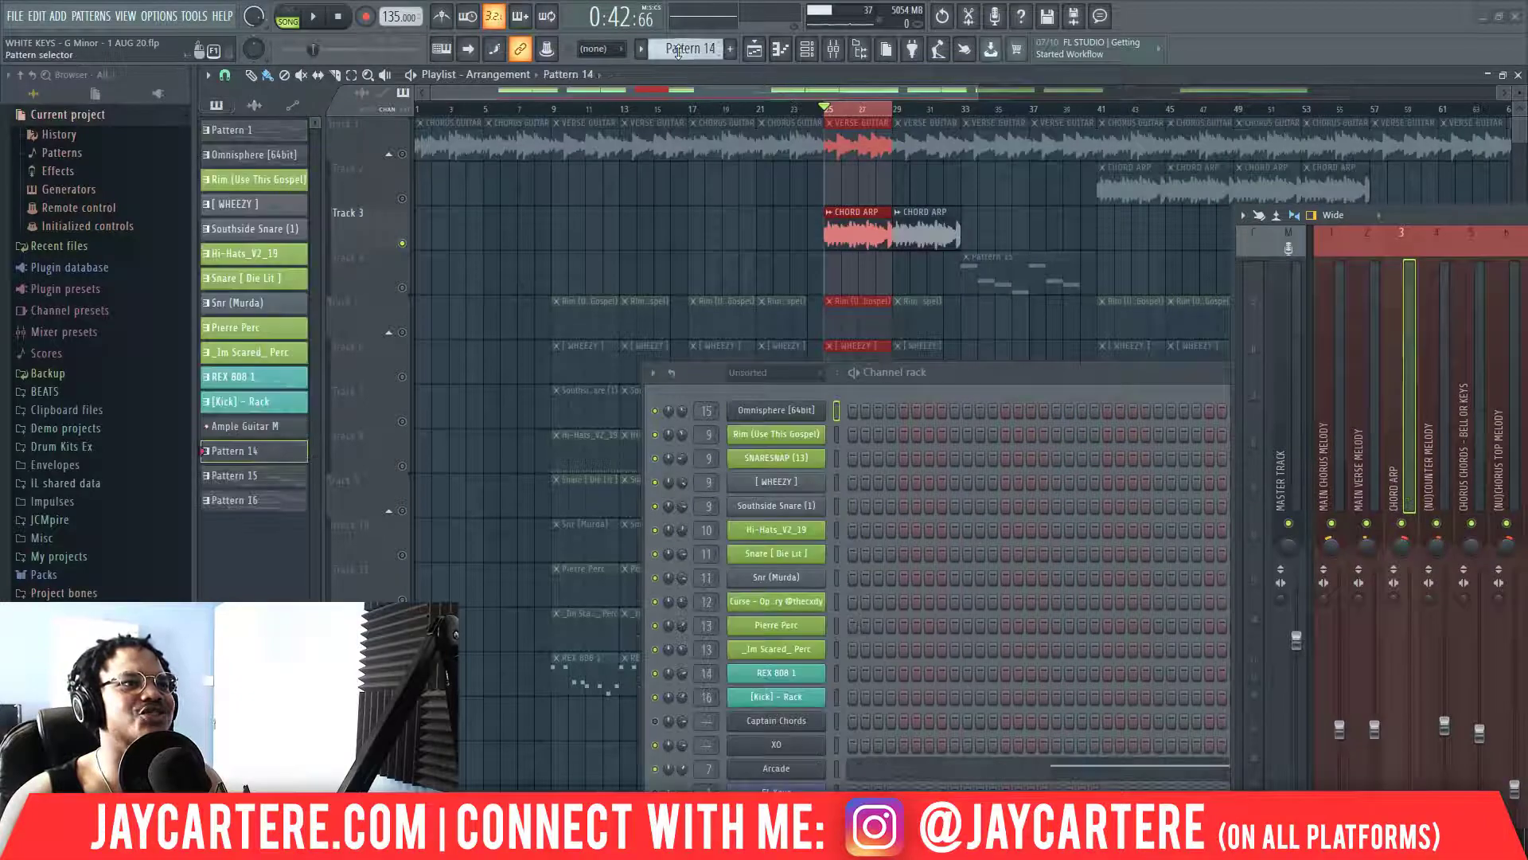
{"action": "scroll", "coordinate": [678, 51], "scroll_direction": "down", "scroll_amount": 16}
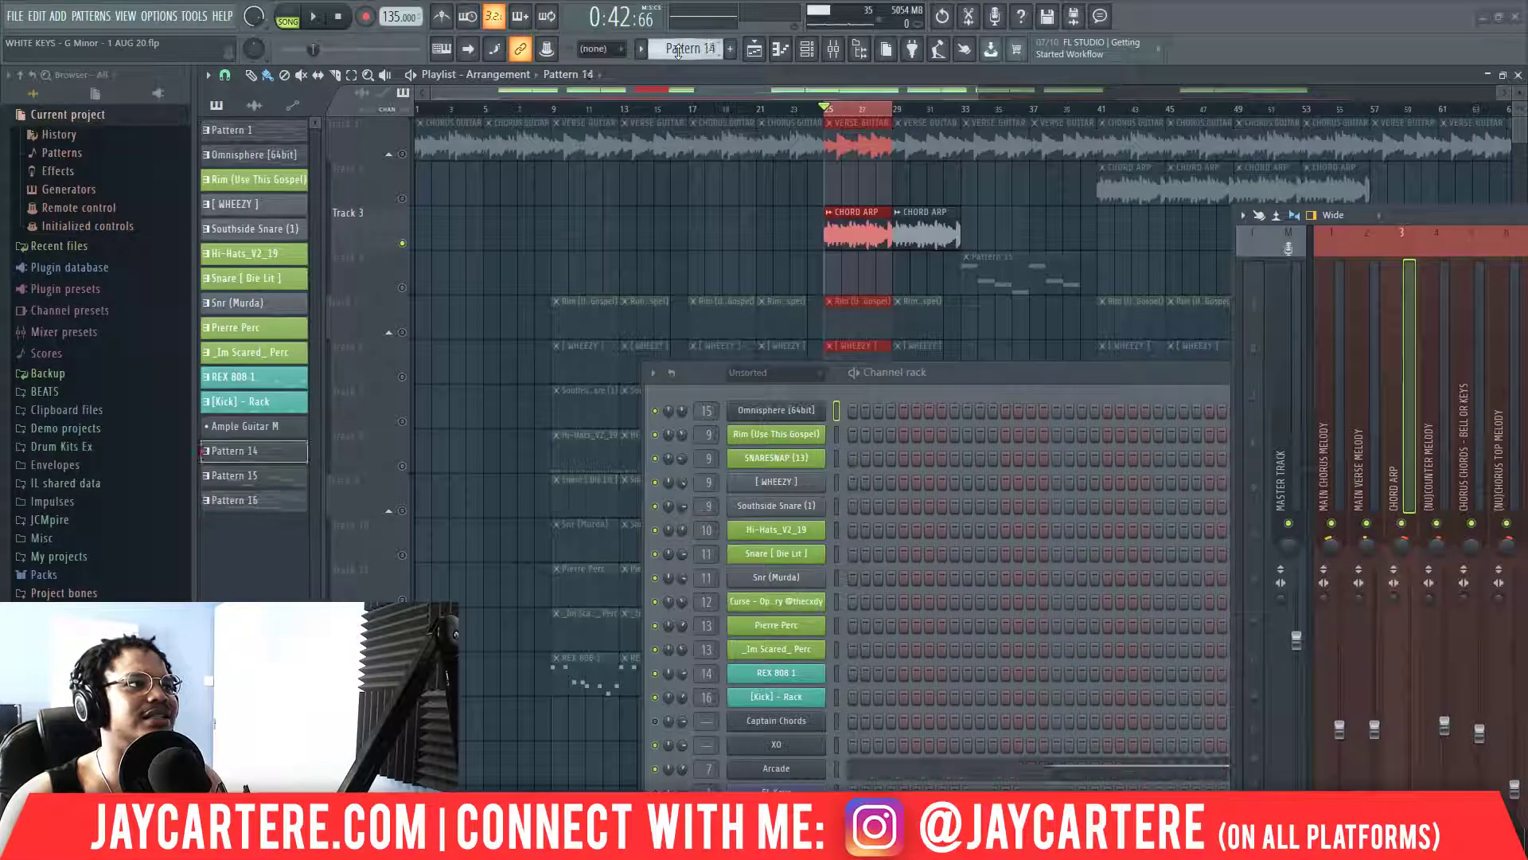
{"action": "double_click", "coordinate": [971, 369]}
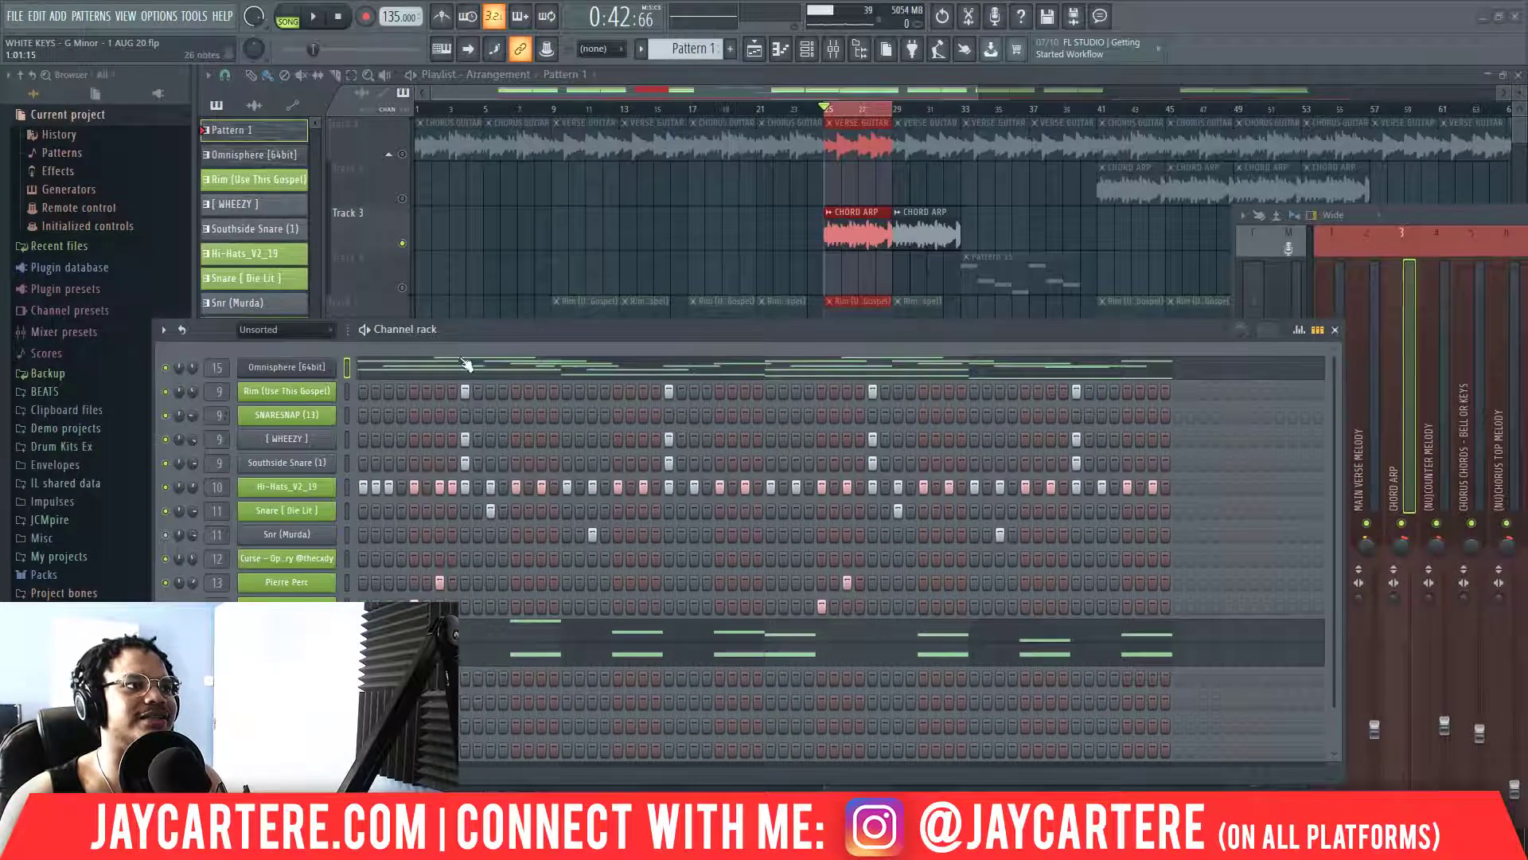
Show the CHORD ARP mixer track's effects, inspect its RC-20 Retro Color settings and close the effect.
{"action": "left_click_drag", "start_coordinate": [780, 330], "coordinate": [617, 389]}
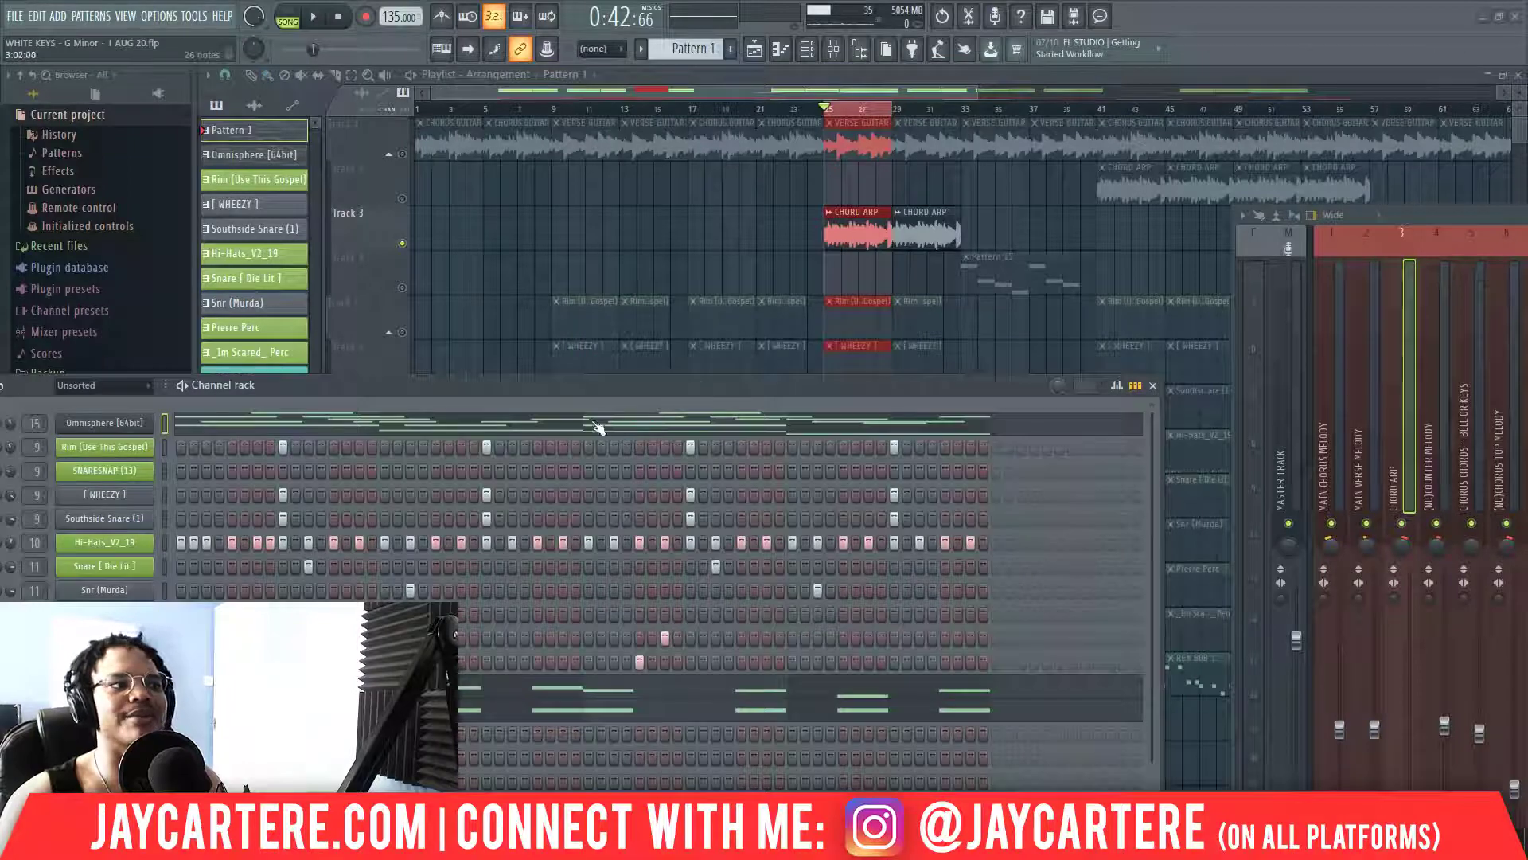
{"action": "left_click_drag", "start_coordinate": [1443, 213], "coordinate": [1237, 245]}
{"action": "left_click_drag", "start_coordinate": [1387, 255], "coordinate": [321, 135]}
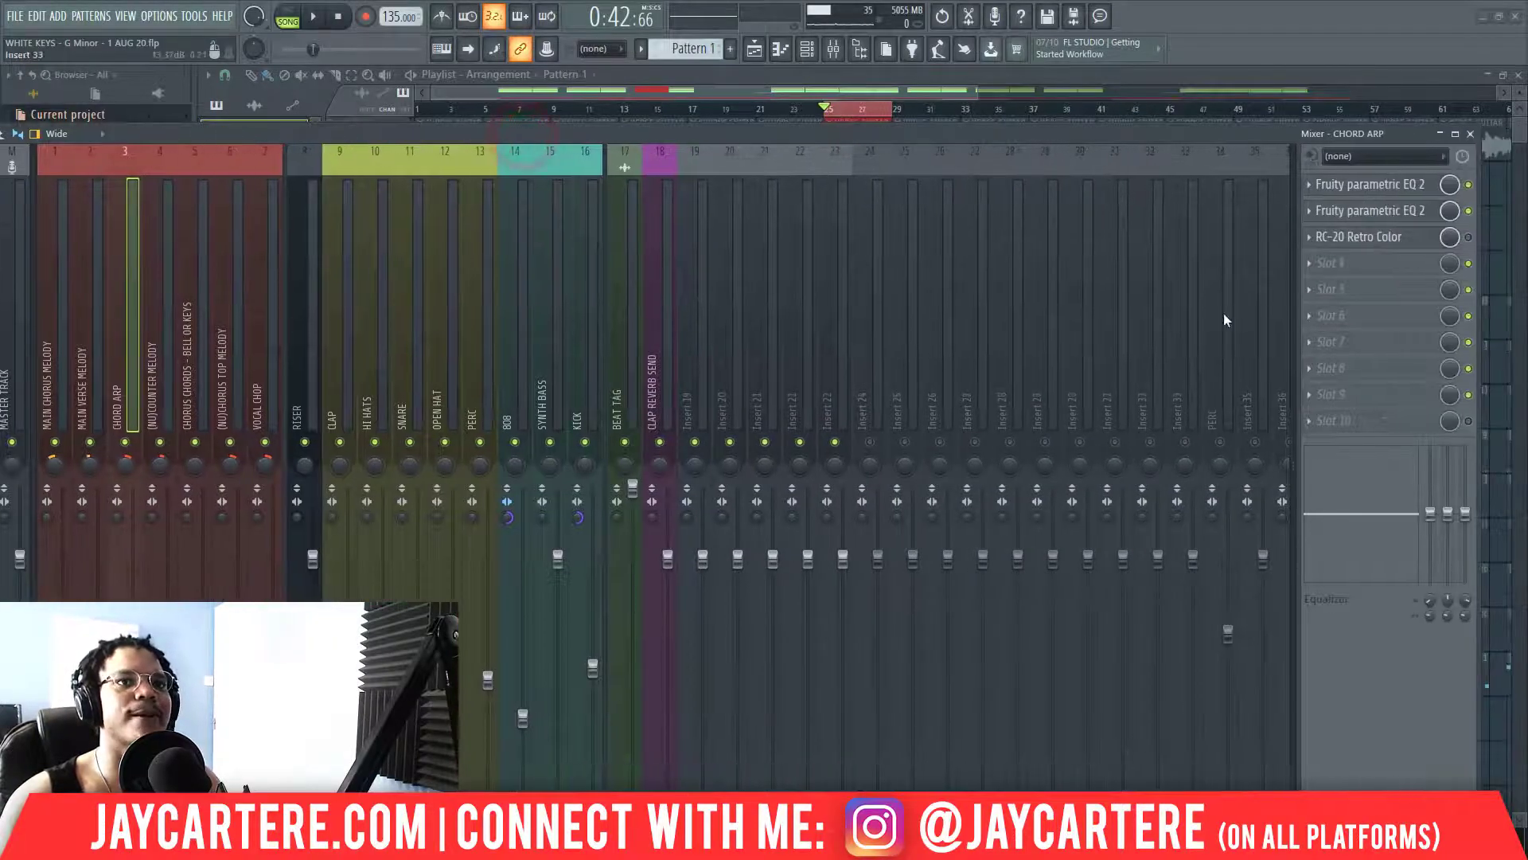
{"action": "left_click", "coordinate": [1369, 237]}
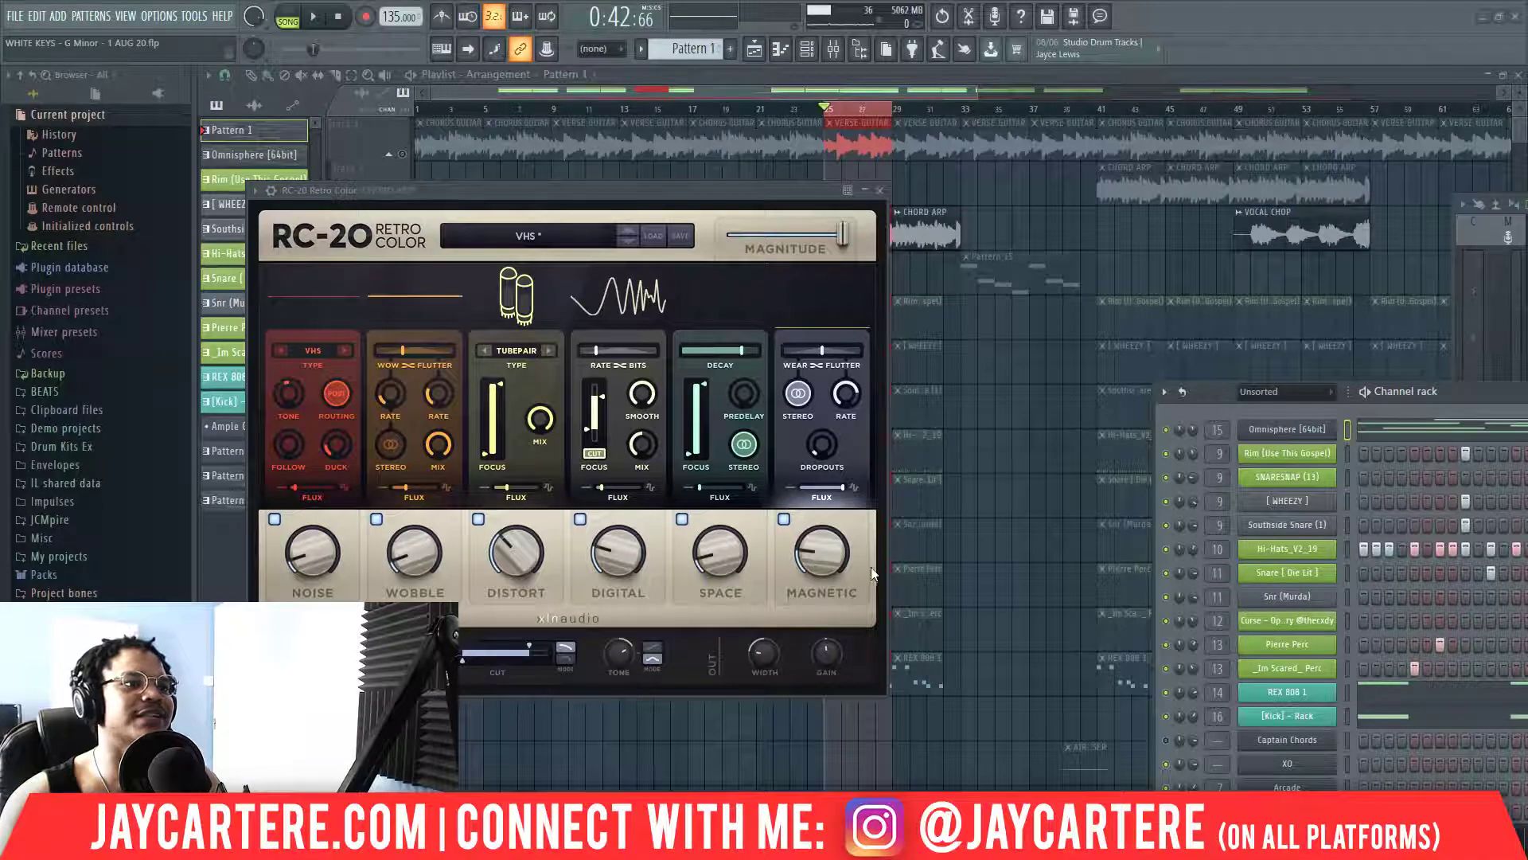
{"action": "left_click", "coordinate": [880, 190]}
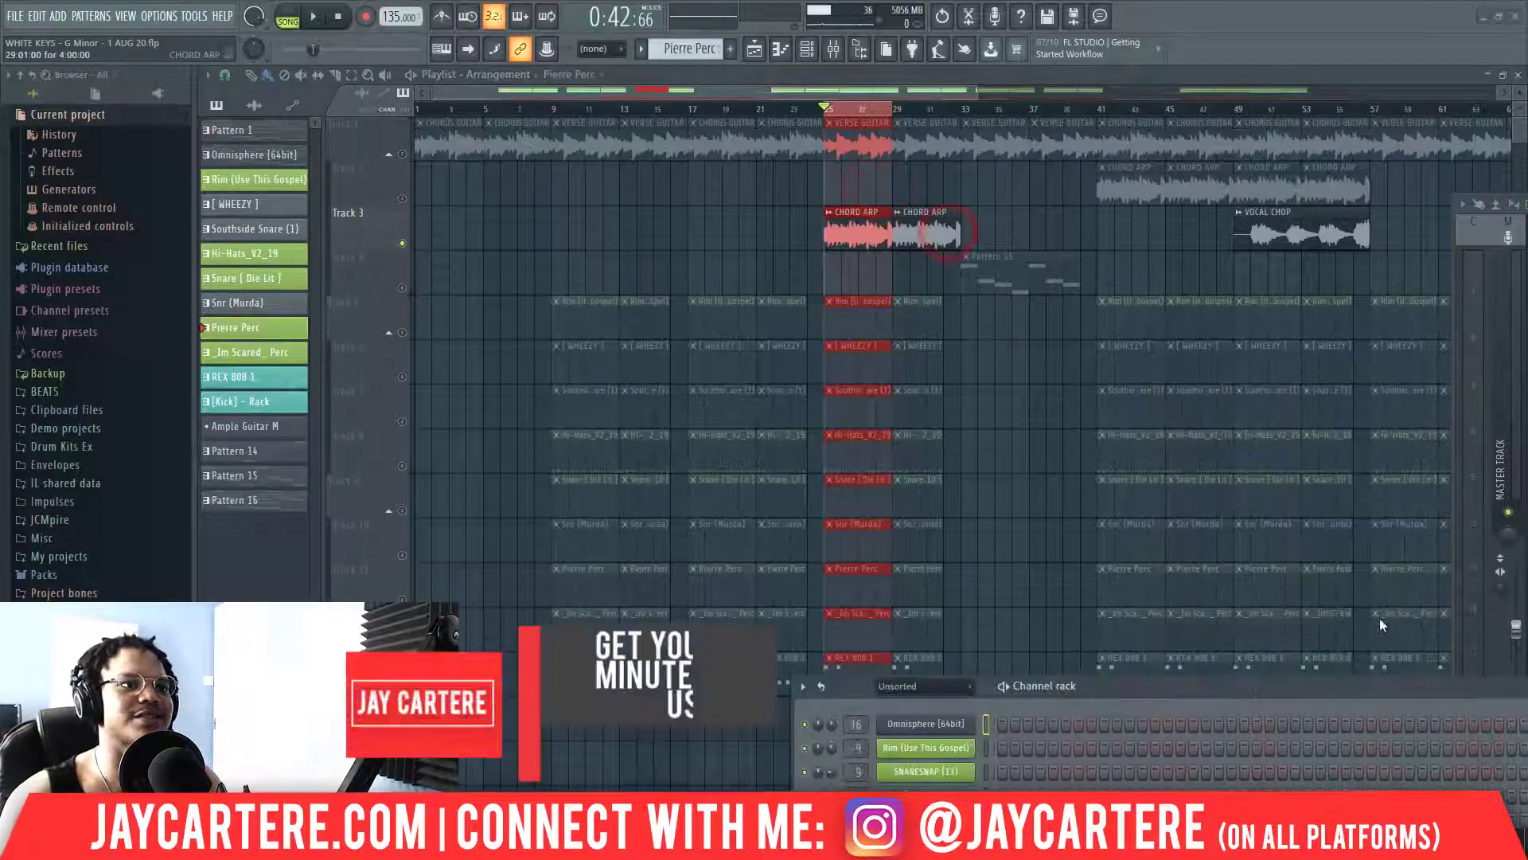
Bring the channel rack into view, browse through the last patterns and make Pattern 14 the current one.
{"action": "left_click_drag", "start_coordinate": [1379, 618], "coordinate": [833, 174]}
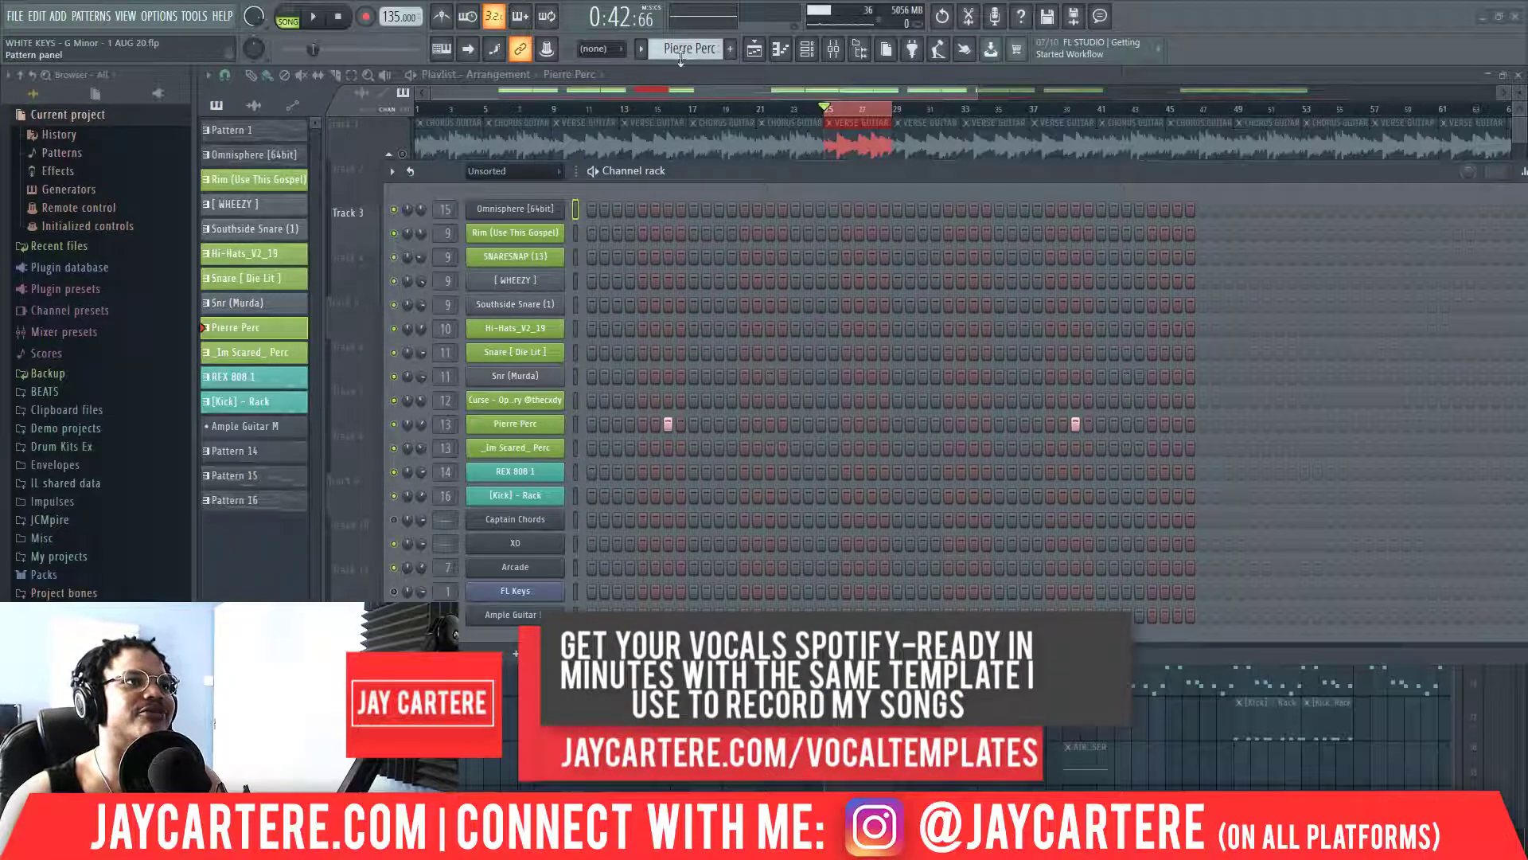
{"action": "scroll", "coordinate": [682, 51], "scroll_direction": "down", "scroll_amount": 4}
{"action": "scroll", "coordinate": [681, 51], "scroll_direction": "down", "scroll_amount": 1}
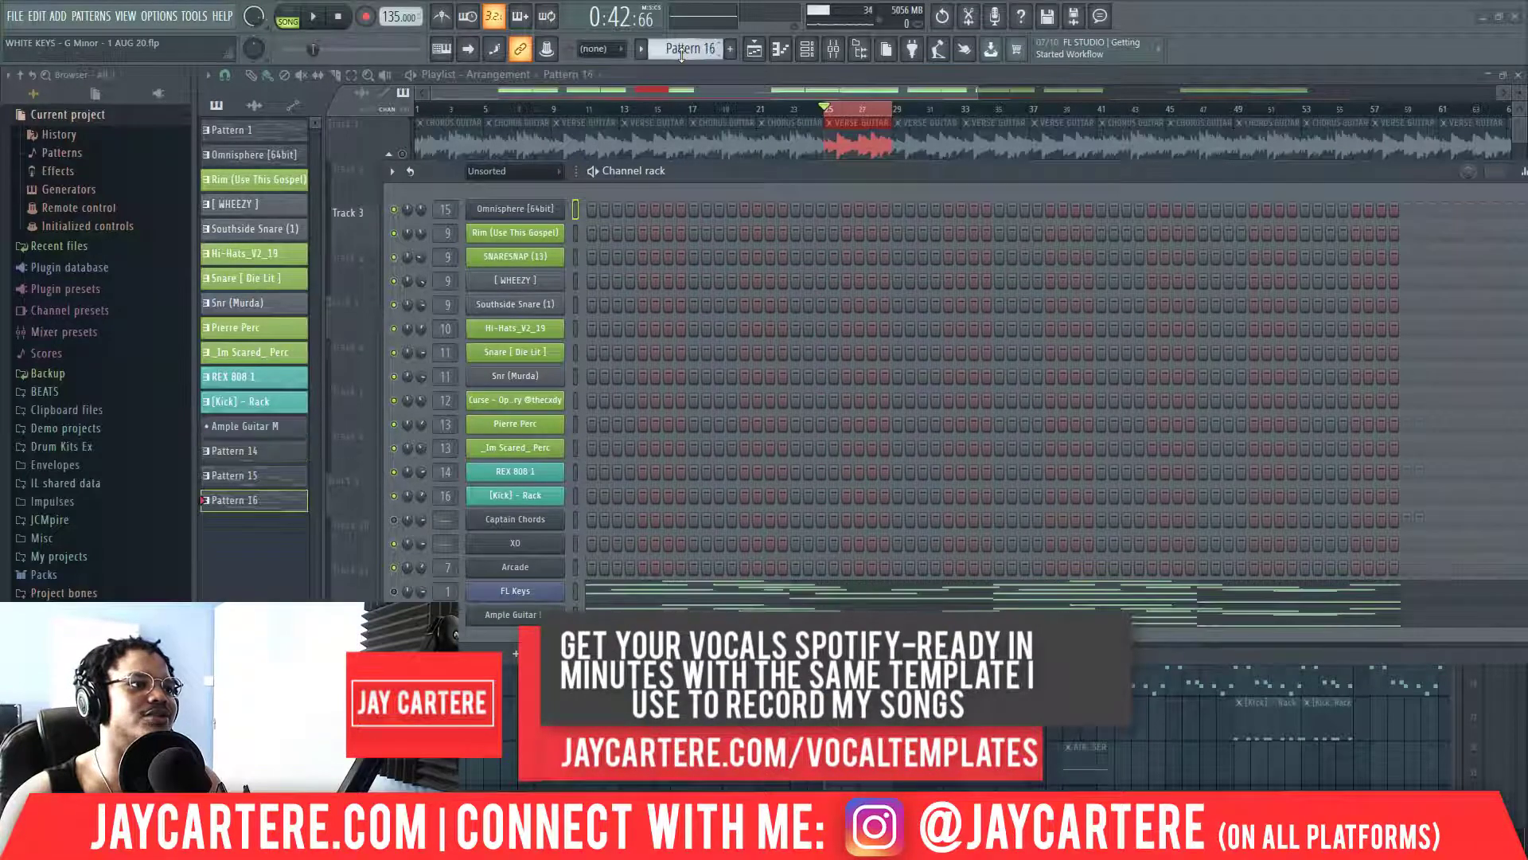
{"action": "left_click_drag", "start_coordinate": [933, 182], "coordinate": [1171, 199]}
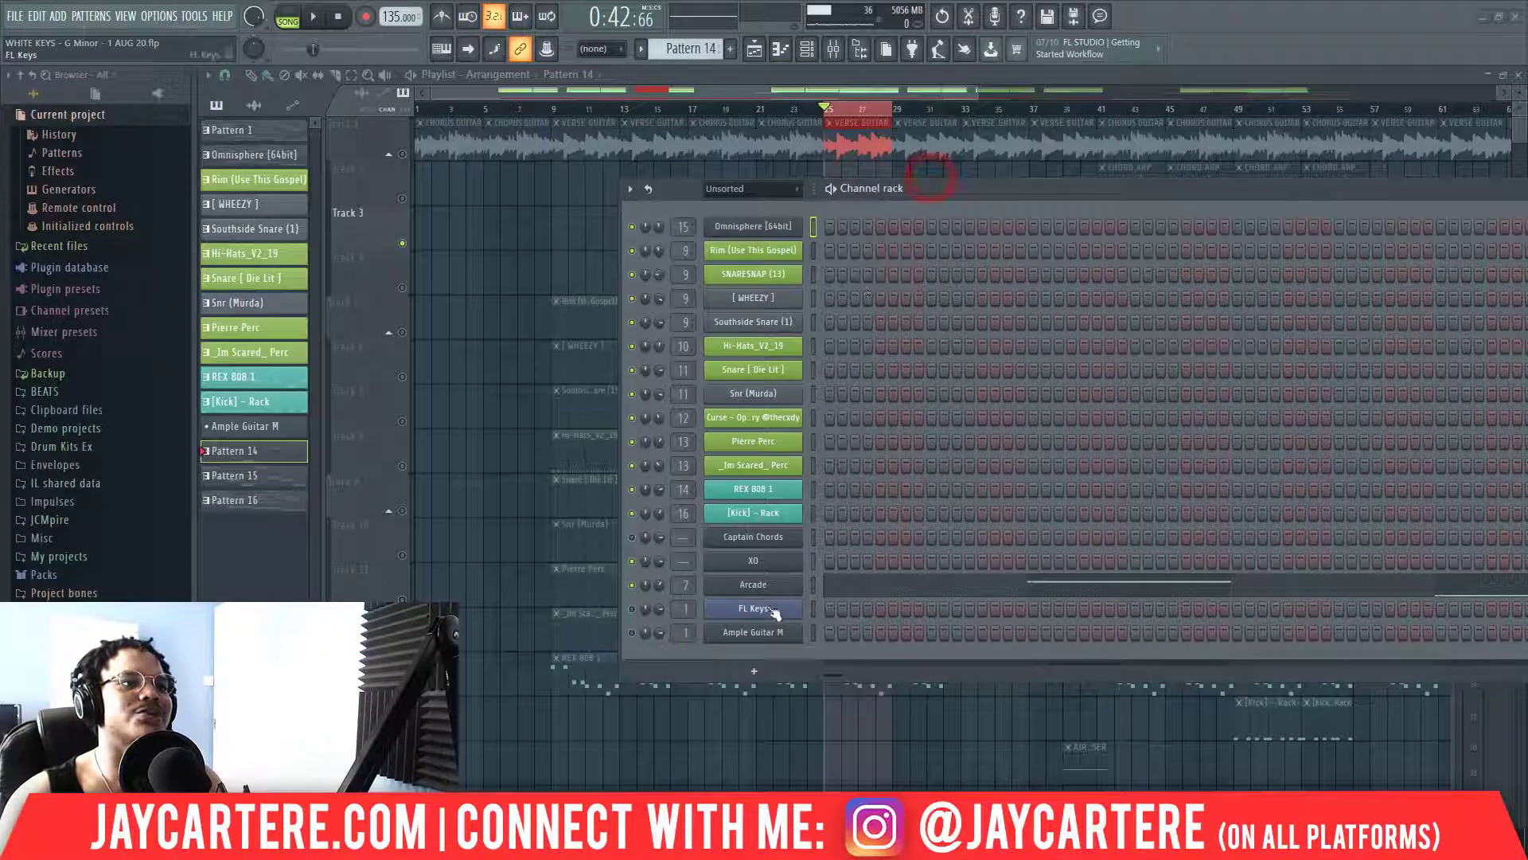
Switch playback to pattern mode, listen to Pattern 14 with the channel rack in view and stop playback.
{"action": "left_click", "coordinate": [287, 20]}
{"action": "key", "text": "space"}
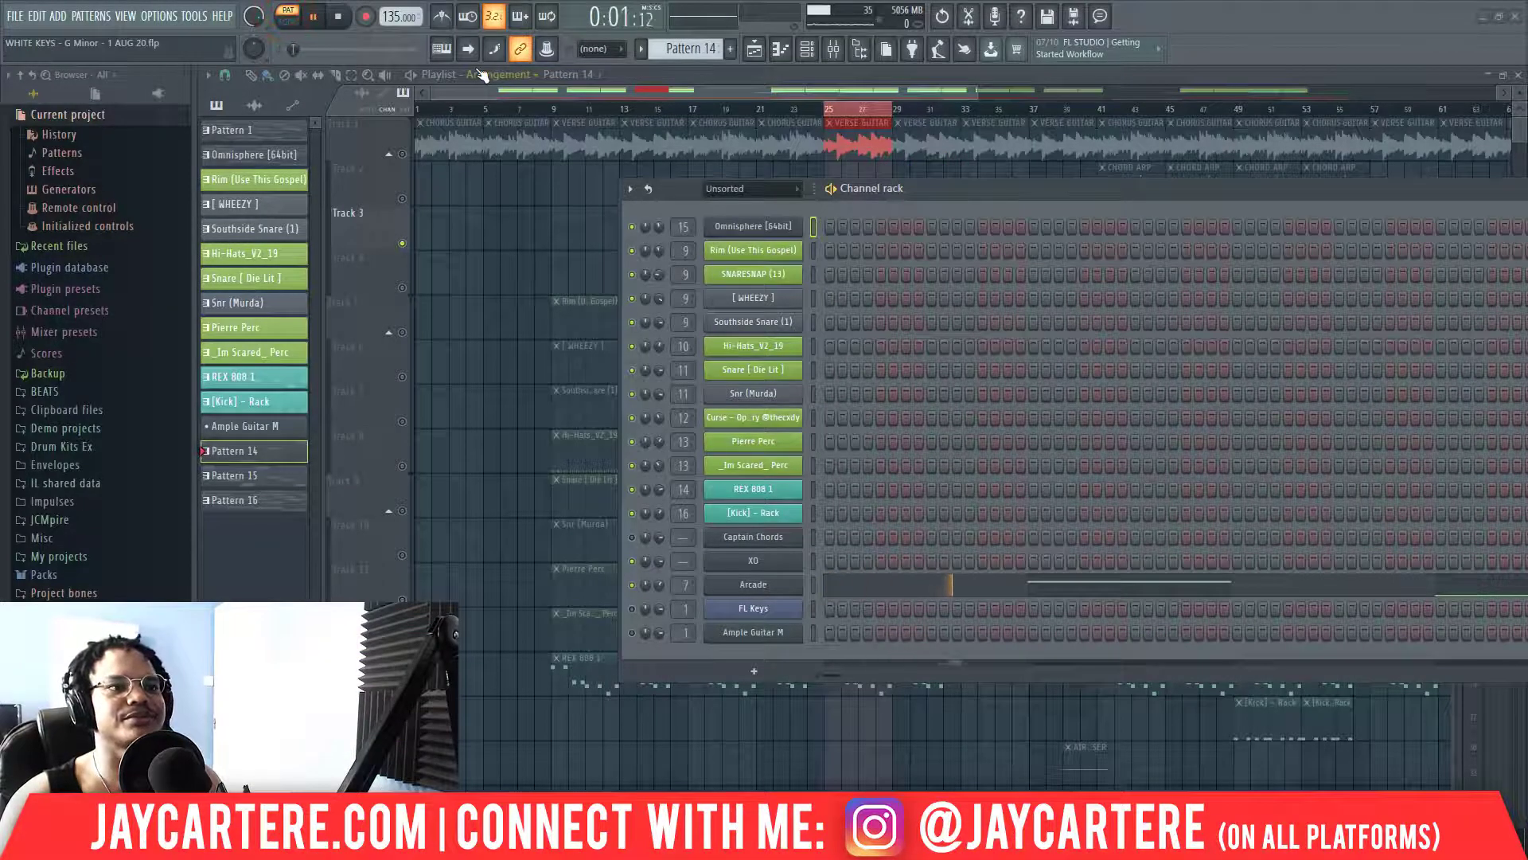
{"action": "left_click_drag", "start_coordinate": [1041, 195], "coordinate": [780, 198]}
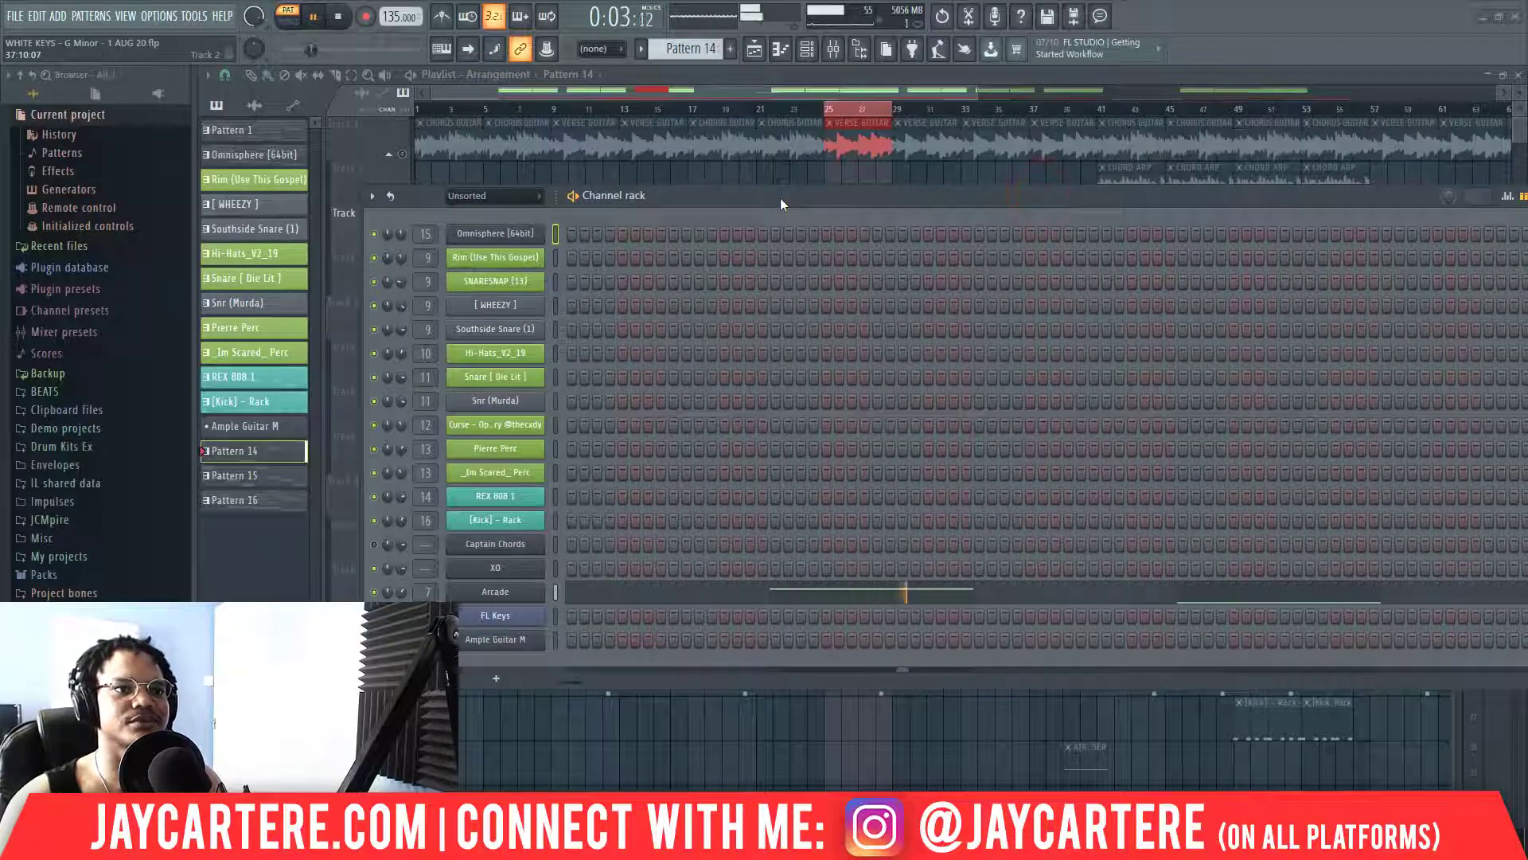
{"action": "left_click_drag", "start_coordinate": [1133, 204], "coordinate": [1134, 289]}
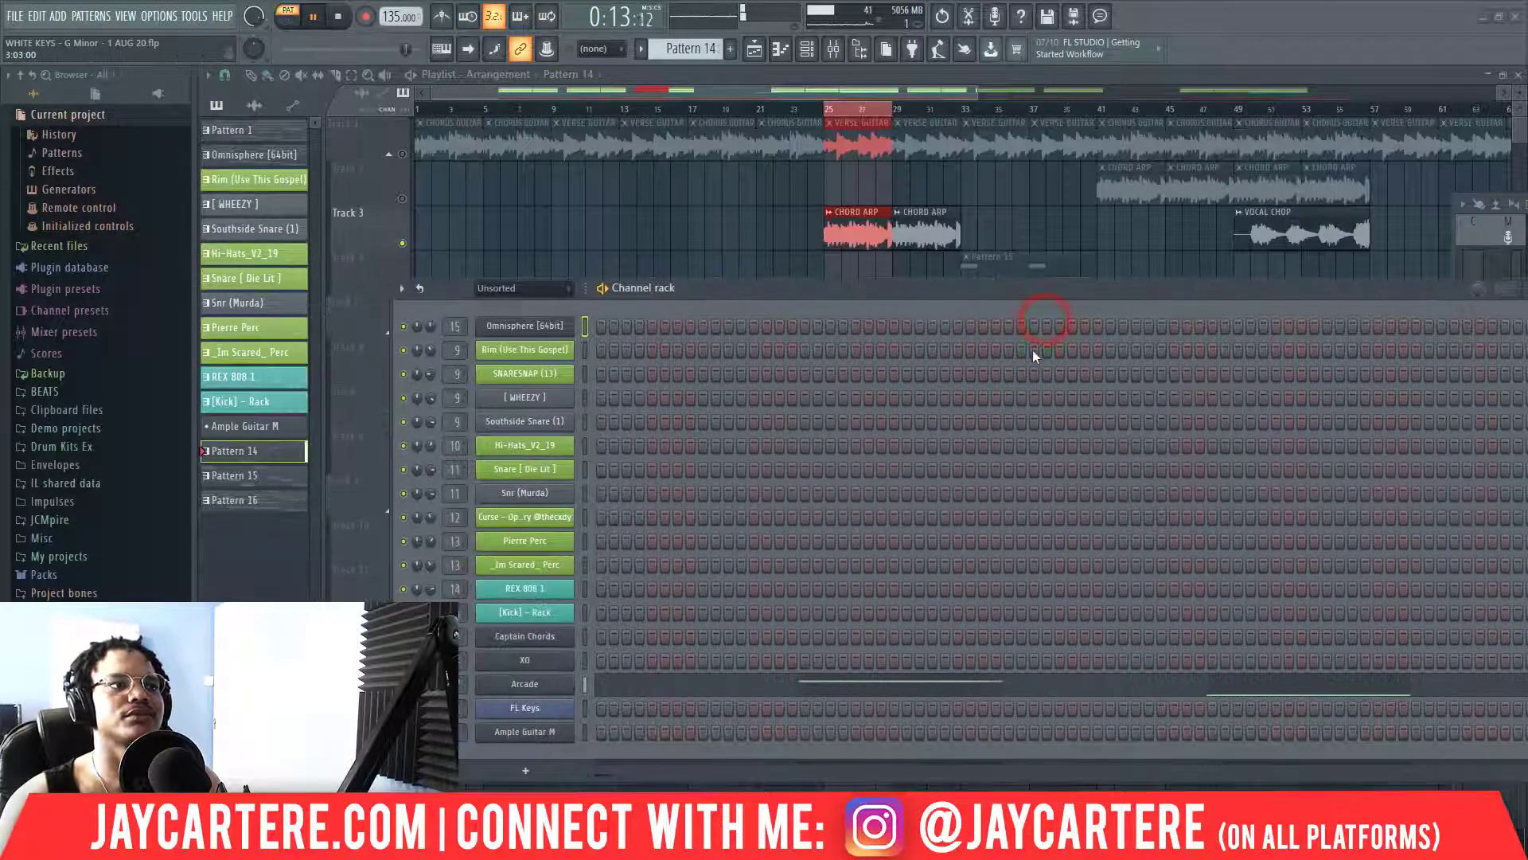
{"action": "key", "text": "space"}
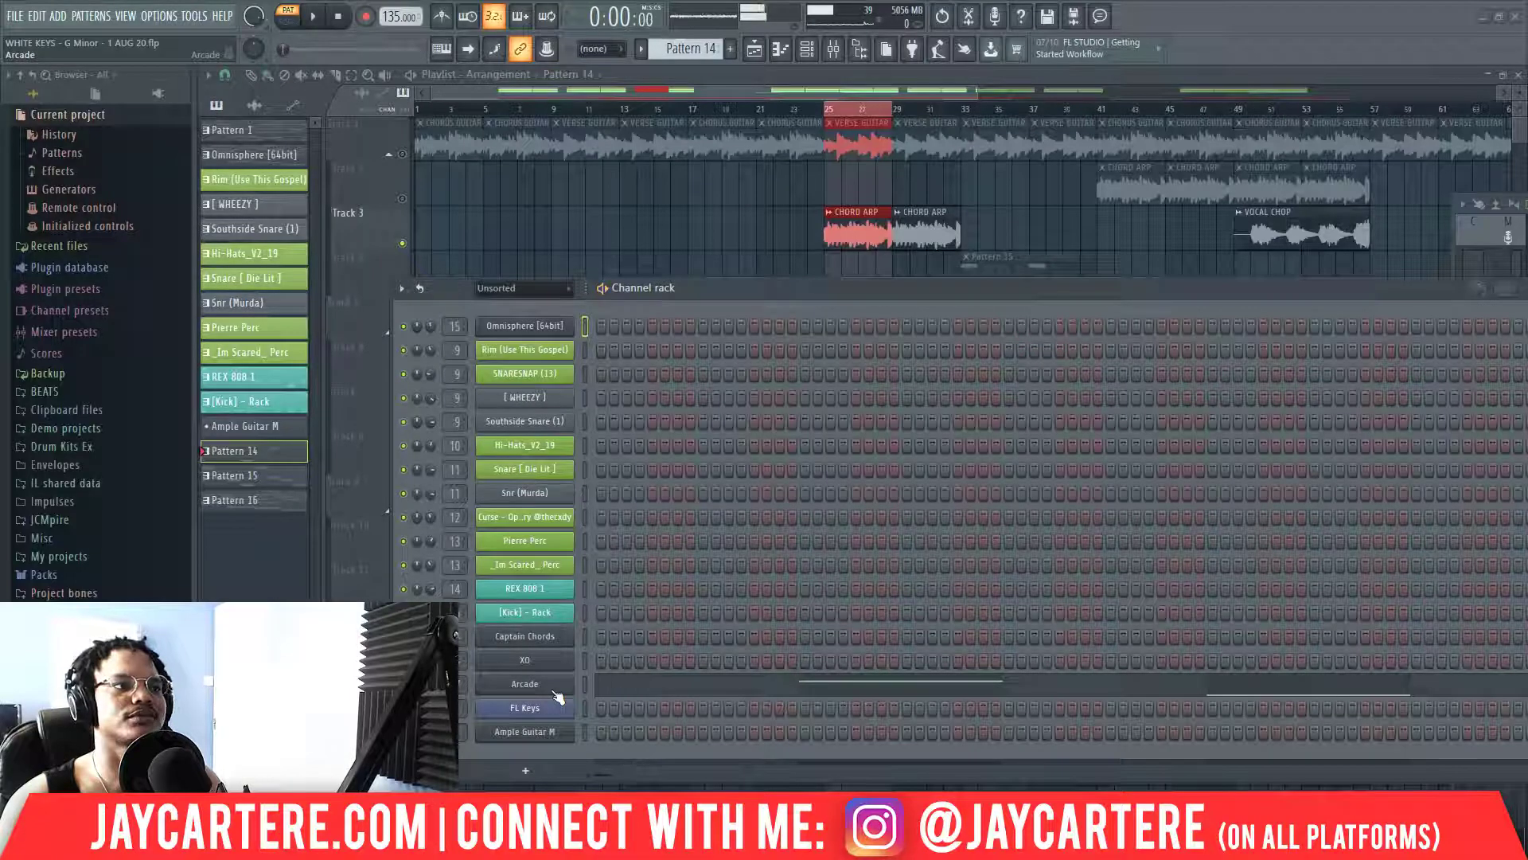
Open the Arcade instrument, show the play view of its The Temple kit and close it.
{"action": "left_click", "coordinate": [548, 686]}
{"action": "left_click_drag", "start_coordinate": [784, 286], "coordinate": [1527, 406]}
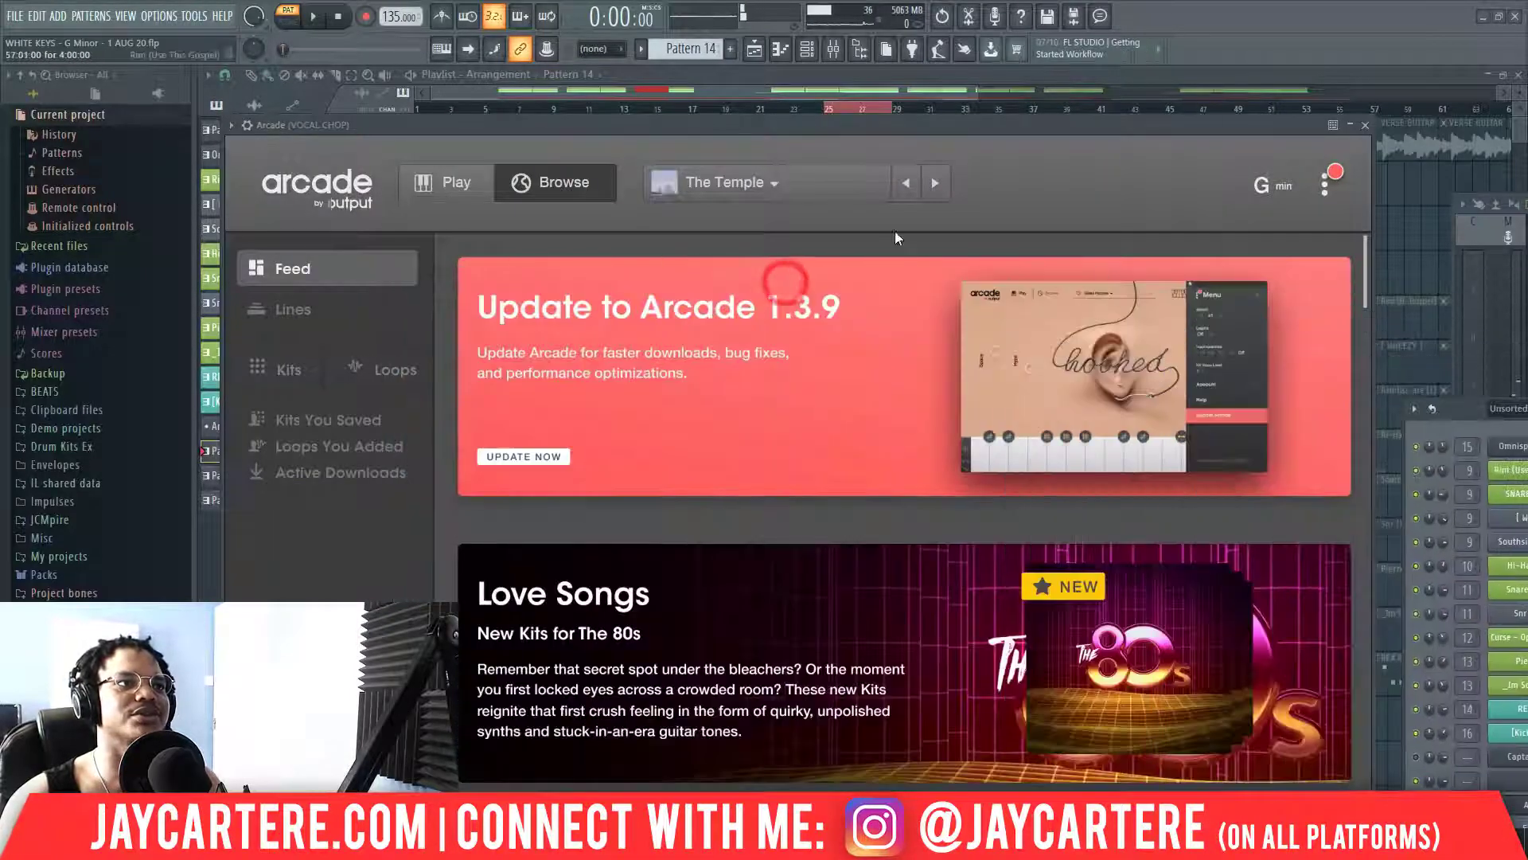
{"action": "left_click", "coordinate": [476, 178]}
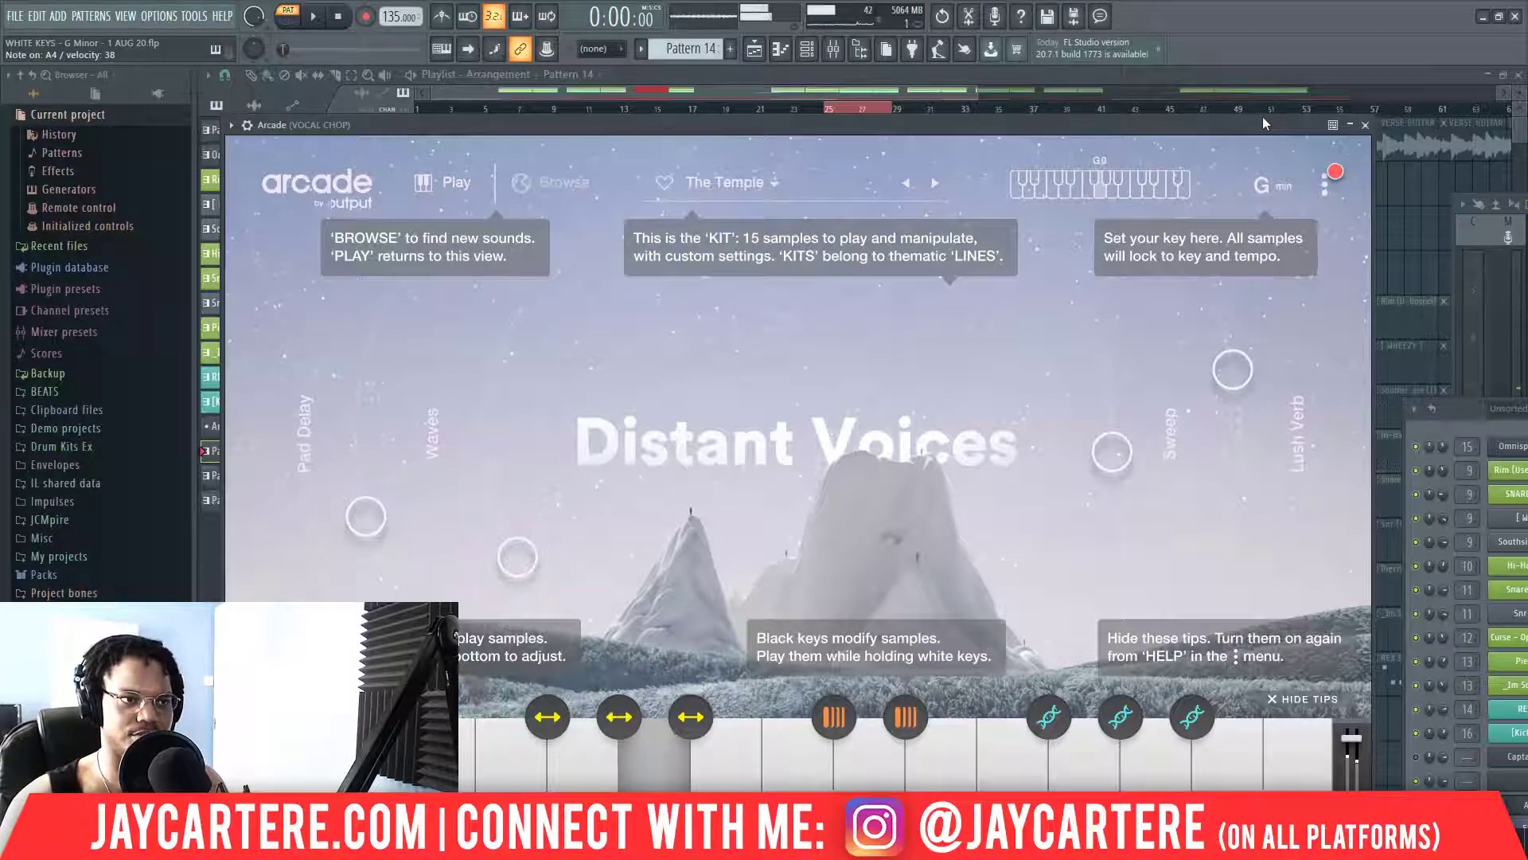
{"action": "left_click", "coordinate": [1364, 126]}
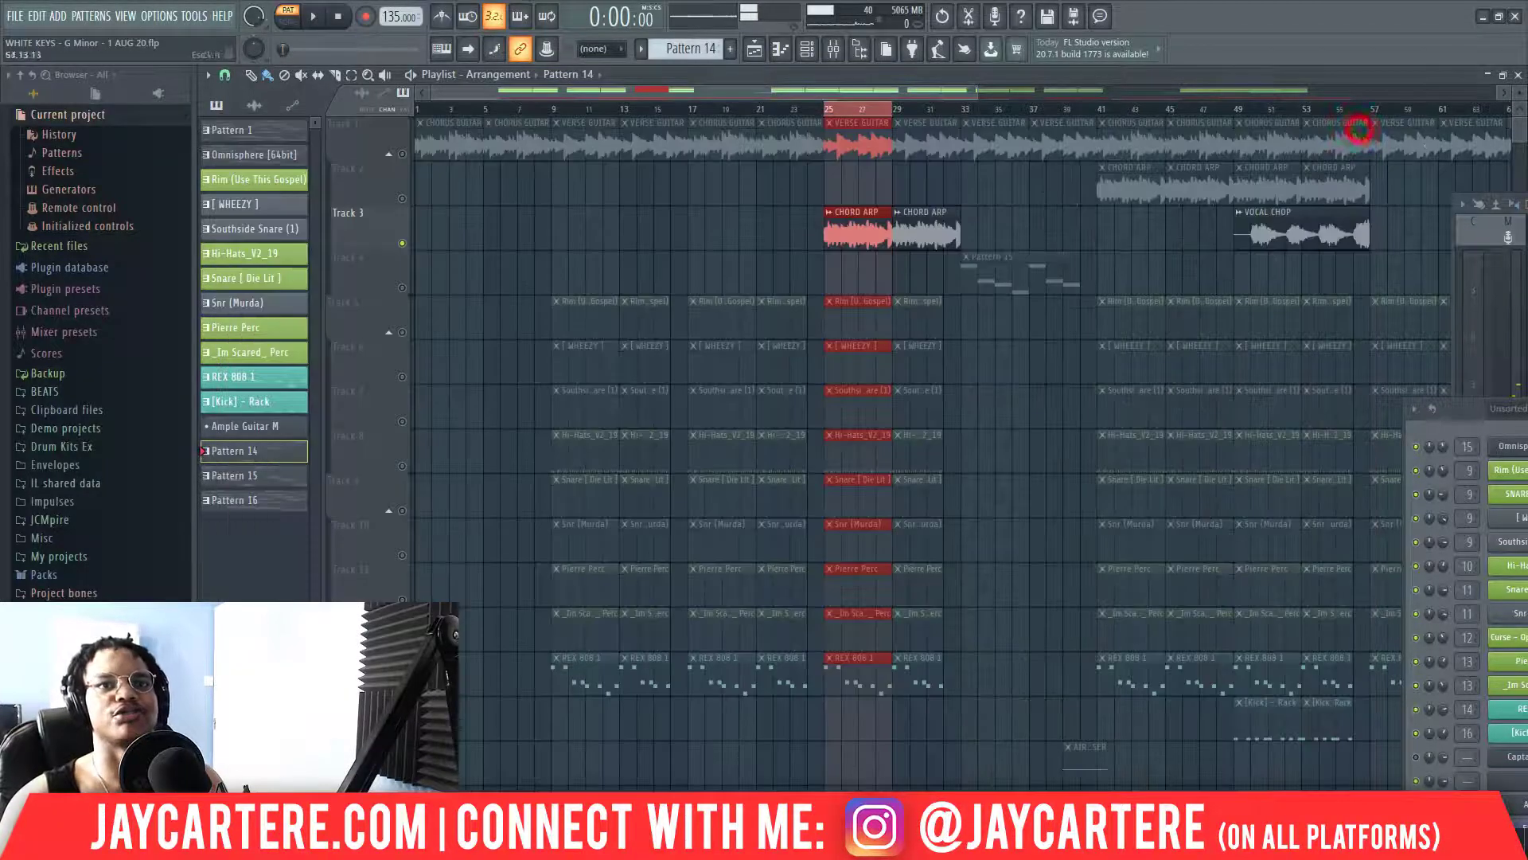
Delete the Ample Guitar M channel from the channel rack and reposition the rack over the playlist.
{"action": "left_click_drag", "start_coordinate": [1527, 409], "coordinate": [877, 255]}
{"action": "right_click", "coordinate": [714, 695]}
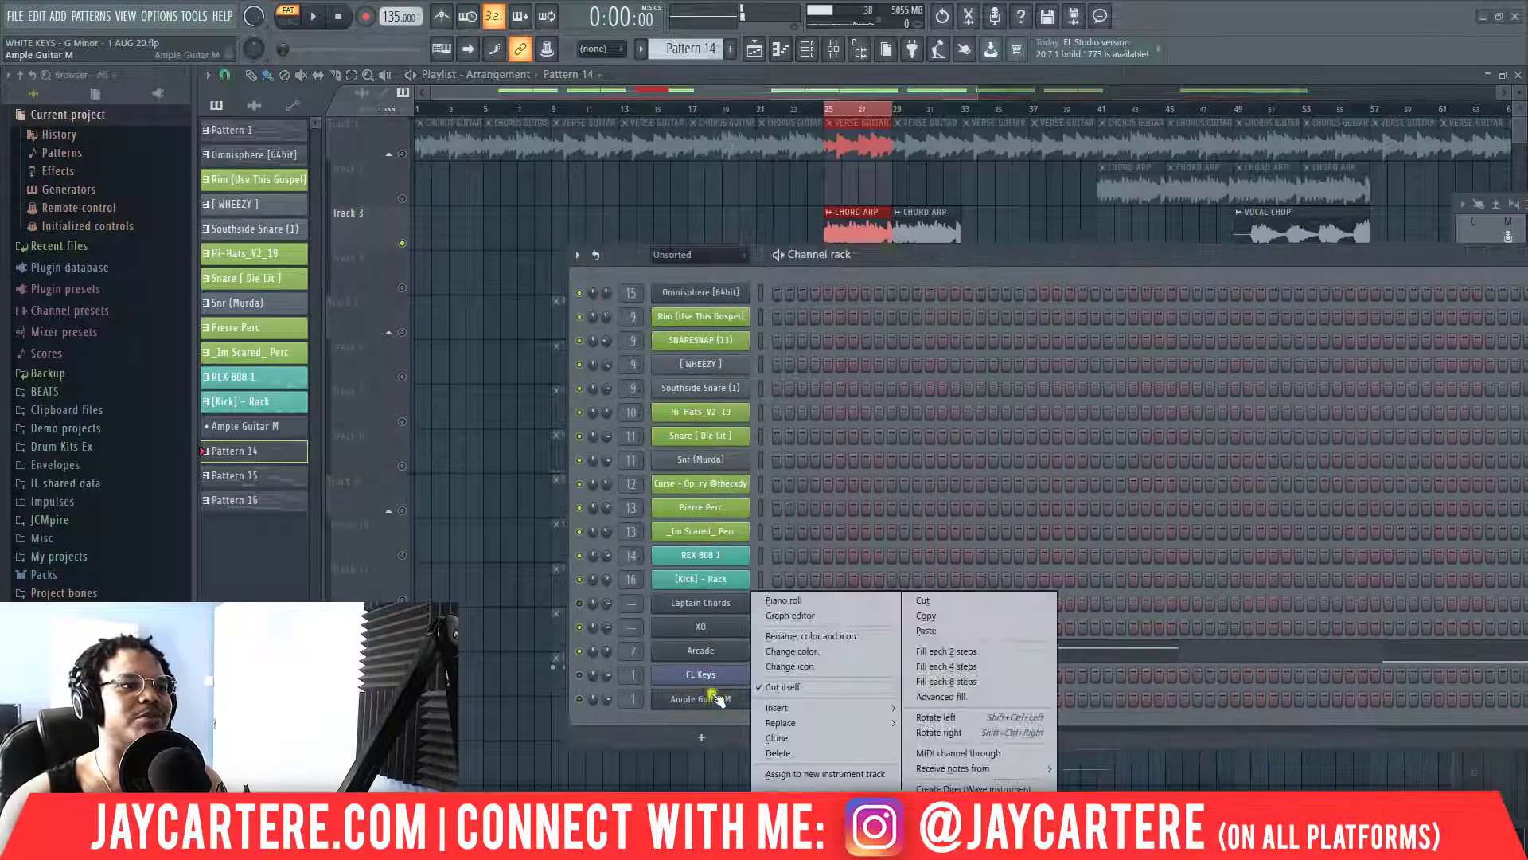
{"action": "left_click", "coordinate": [785, 753]}
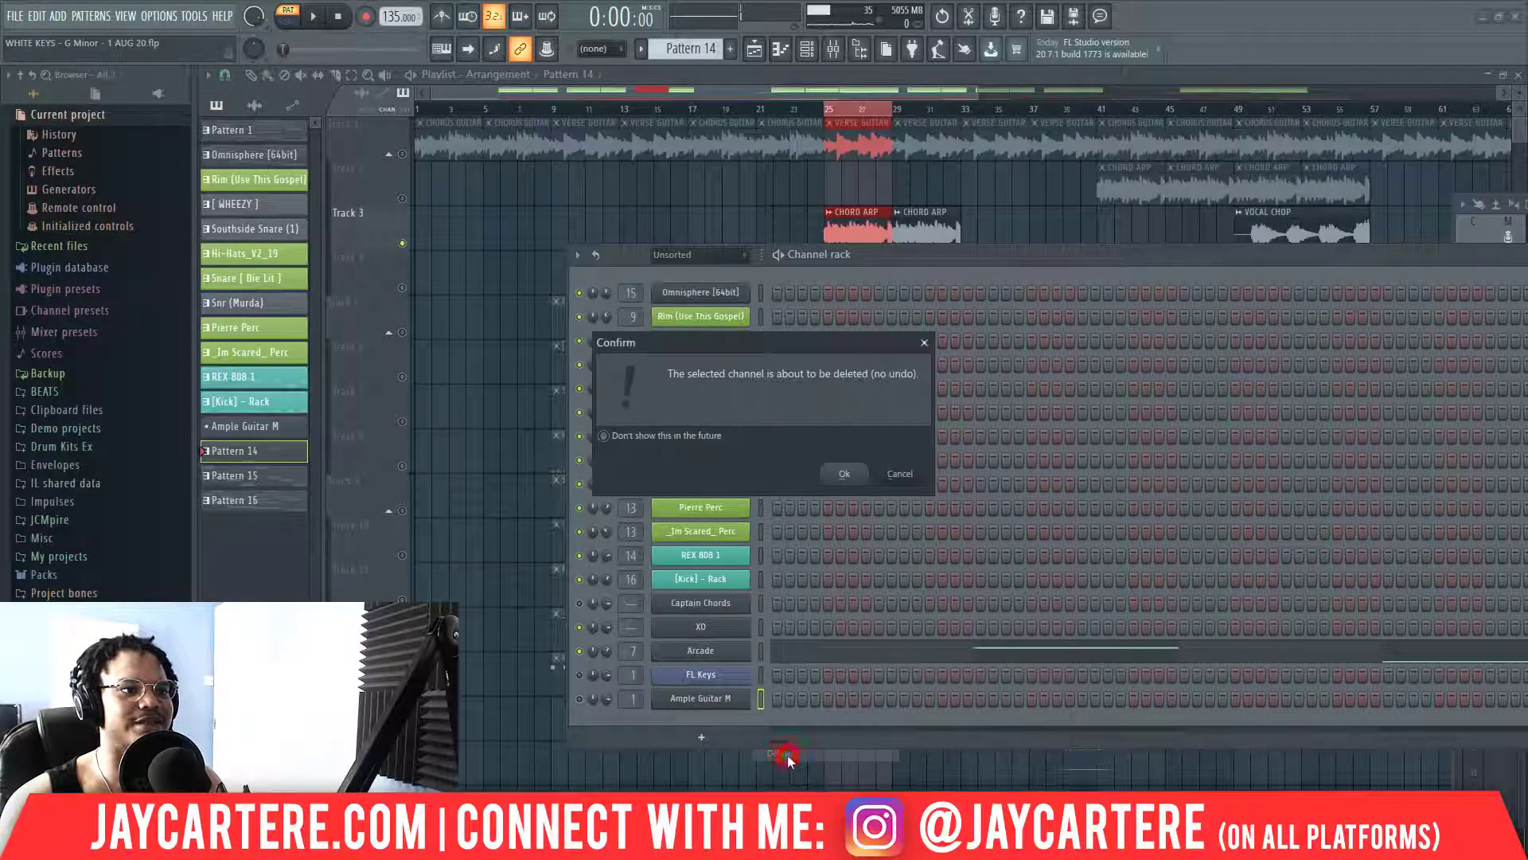
{"action": "left_click", "coordinate": [843, 475]}
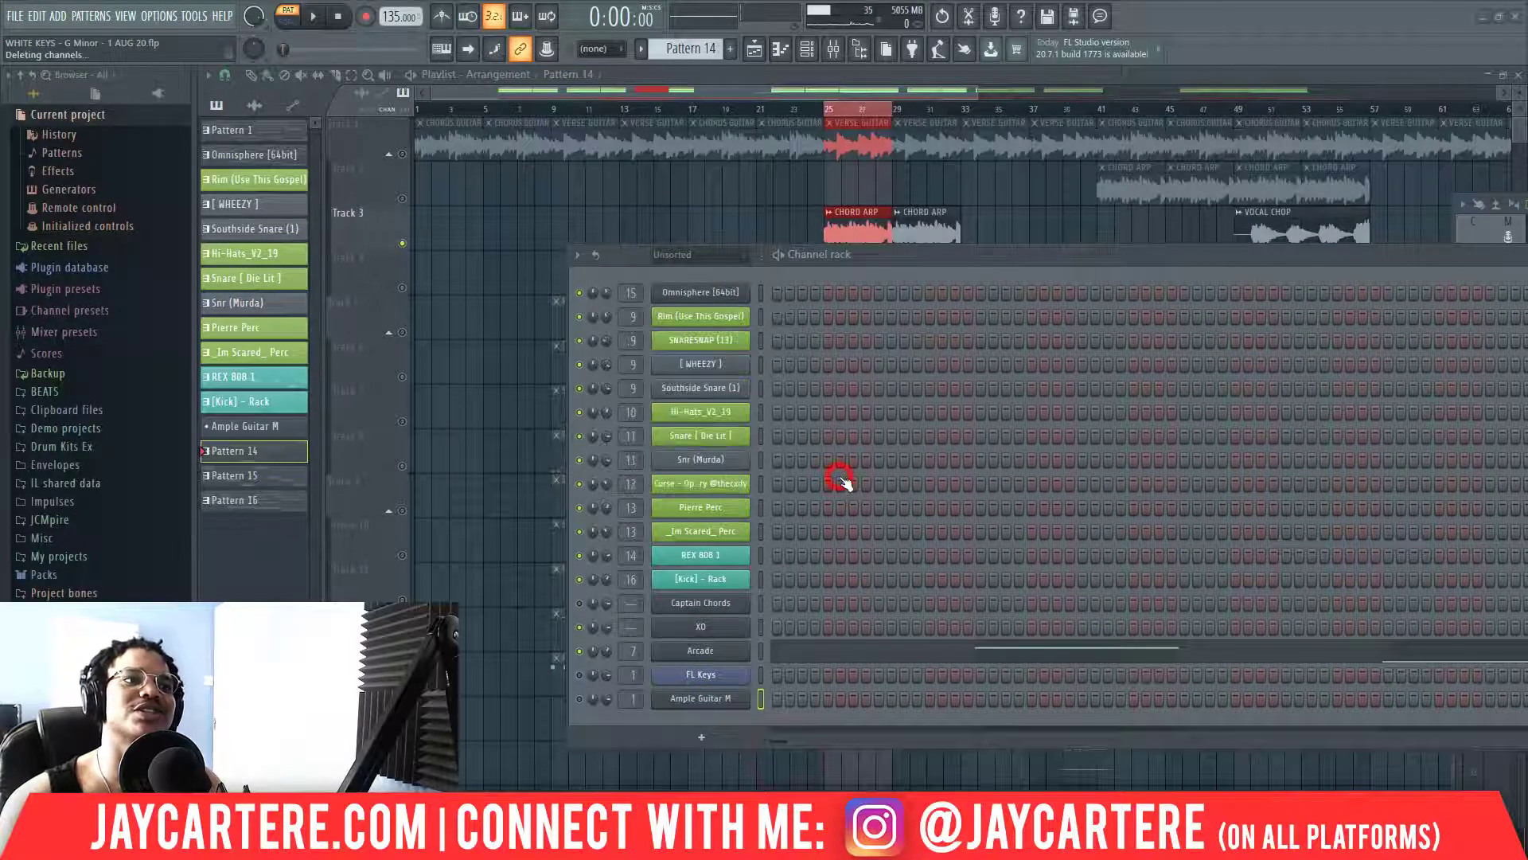
{"action": "left_click_drag", "start_coordinate": [973, 261], "coordinate": [669, 269]}
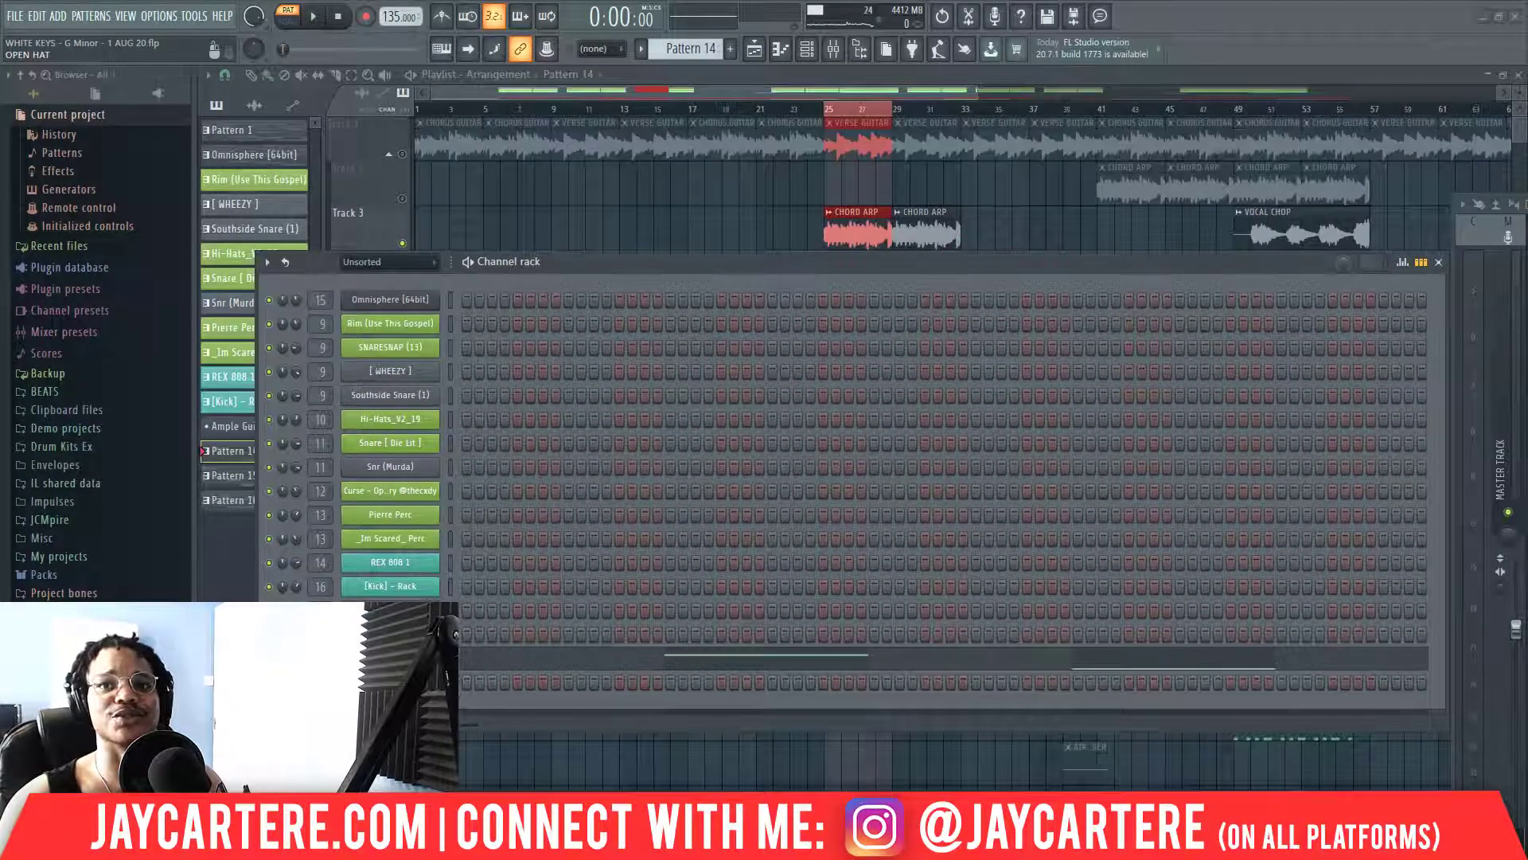
{"action": "left_click_drag", "start_coordinate": [1041, 265], "coordinate": [1025, 236]}
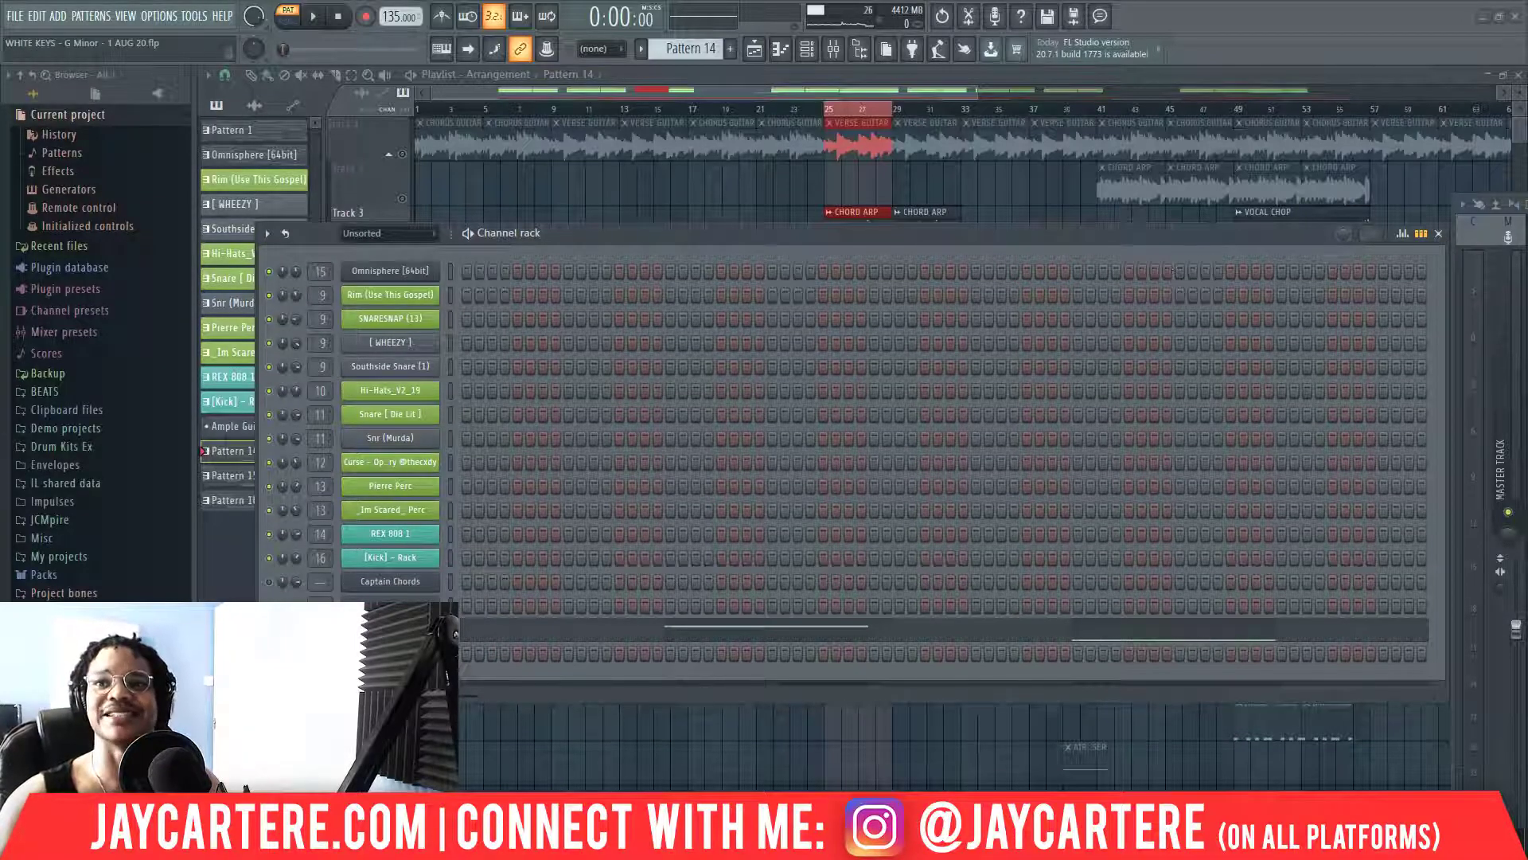
Show the VOCAL CHOP track in the mixer, inspect its Seventh Heaven reverb settings and close the effect.
{"action": "key", "text": "F9"}
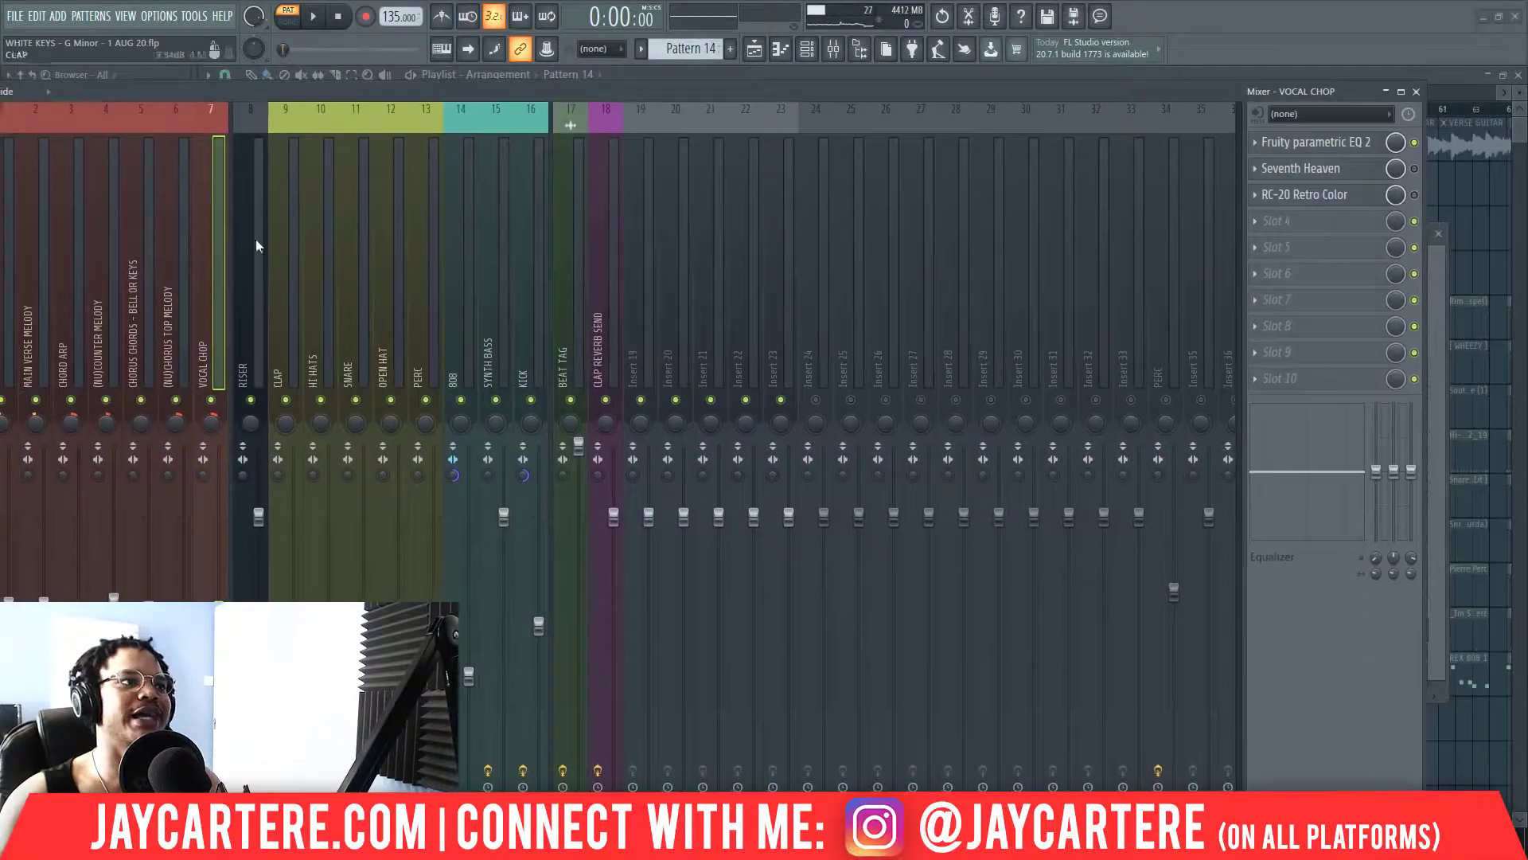
{"action": "left_click", "coordinate": [1337, 171]}
{"action": "double_click", "coordinate": [959, 89]}
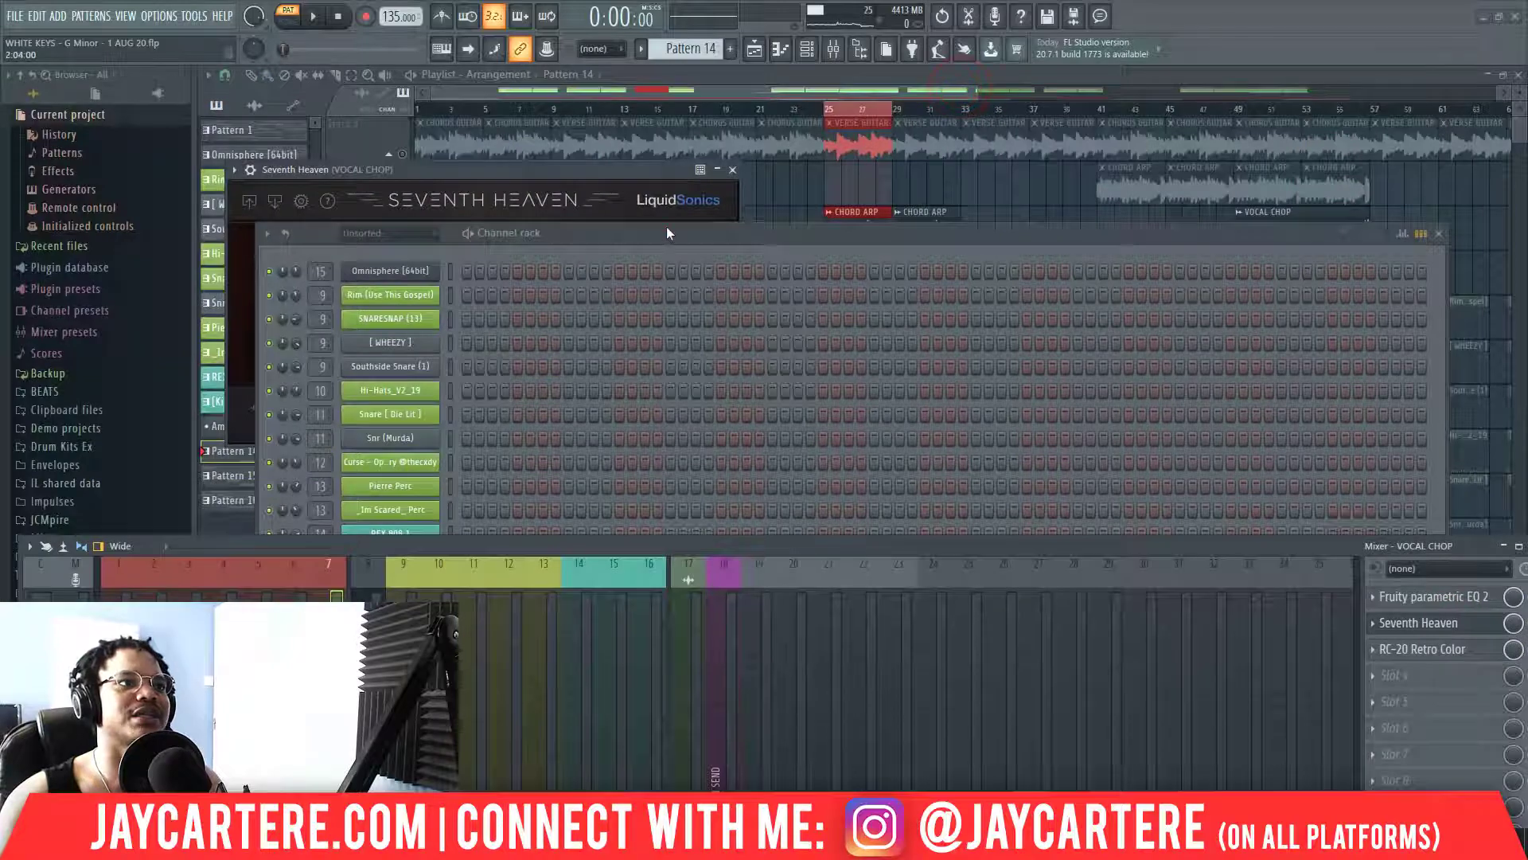
{"action": "left_click_drag", "start_coordinate": [667, 231], "coordinate": [1522, 176]}
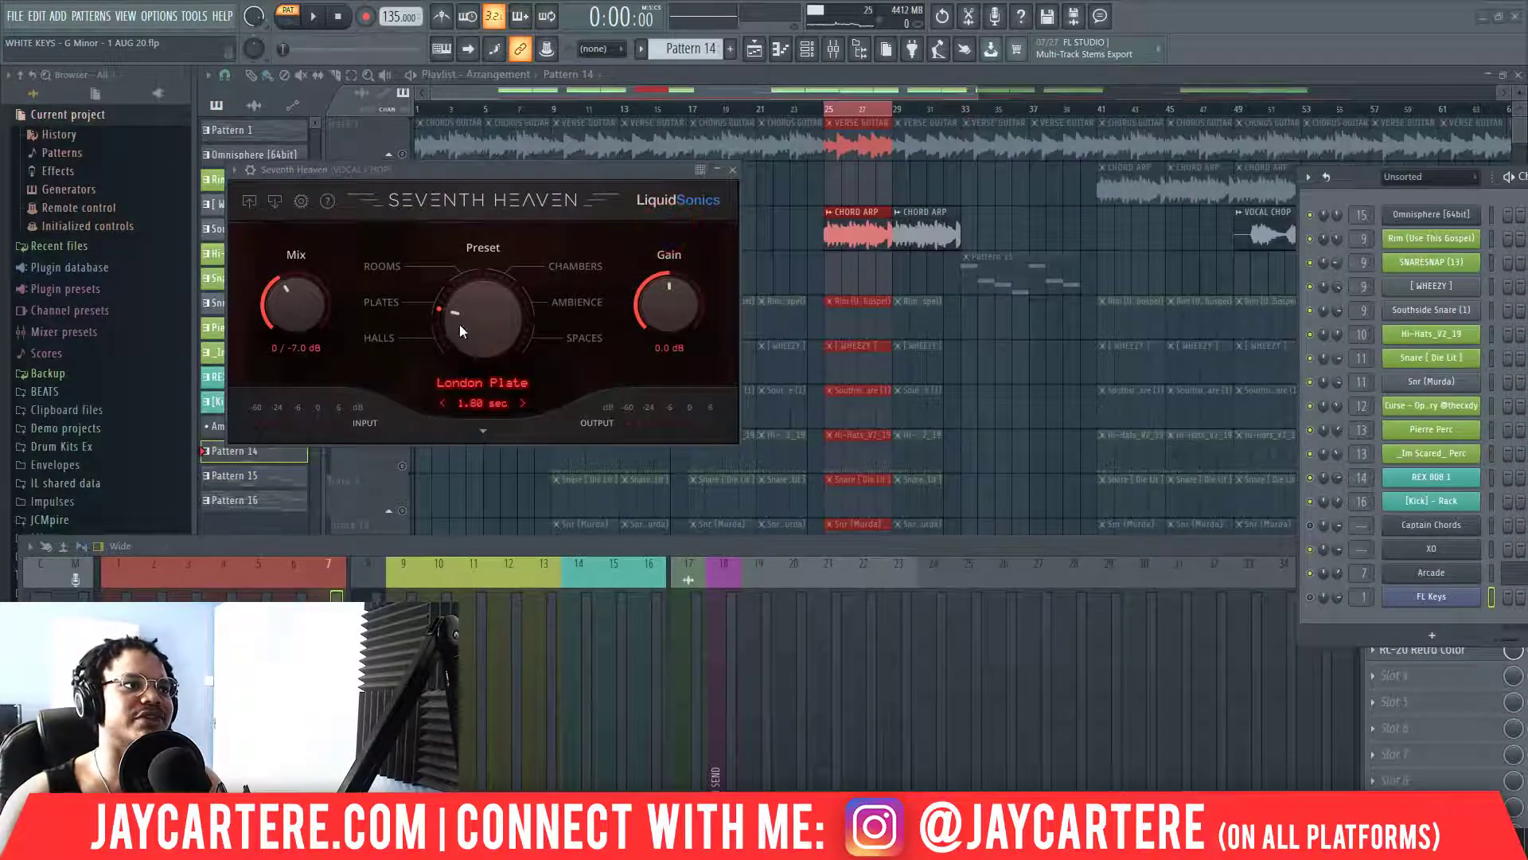
{"action": "left_click", "coordinate": [734, 170]}
Inspect the Fruity parametric EQ 2 curve on the VOCAL CHOP mixer track and close the equalizer.
{"action": "left_click_drag", "start_coordinate": [1002, 548], "coordinate": [752, 324]}
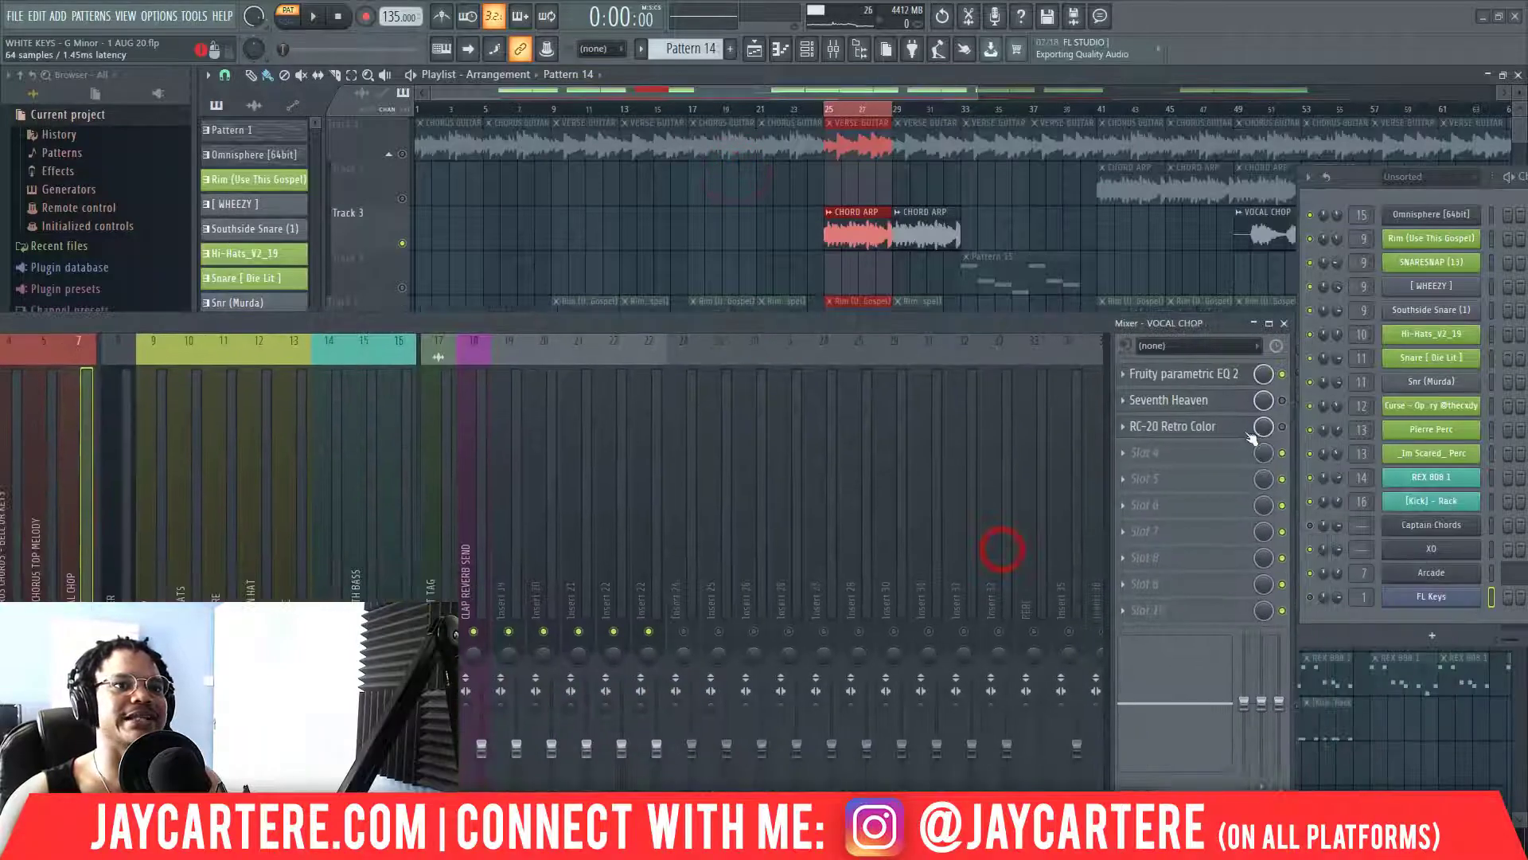
{"action": "left_click", "coordinate": [1194, 373]}
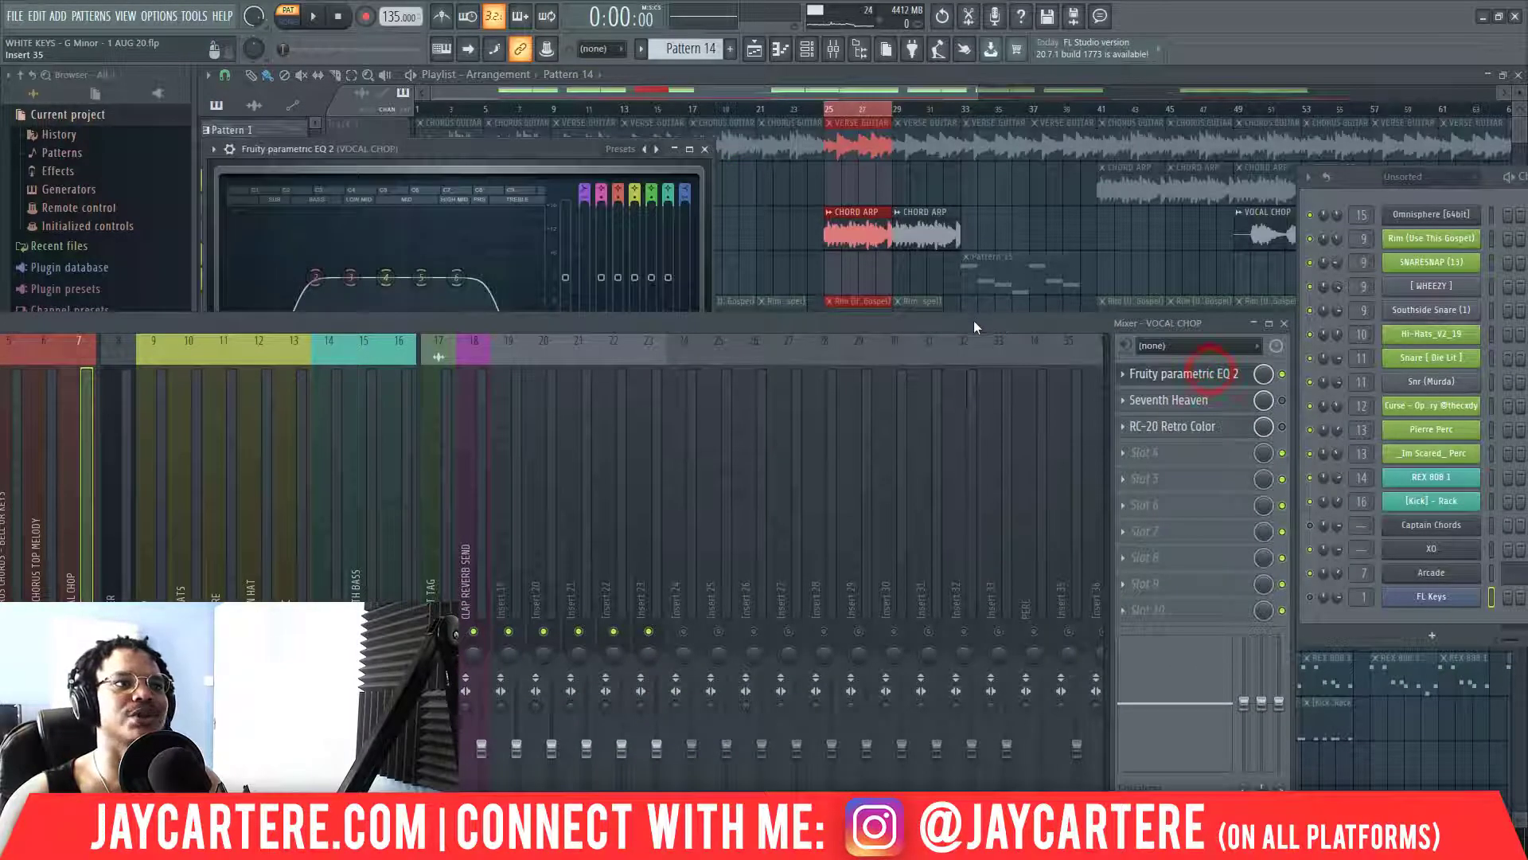
{"action": "left_click_drag", "start_coordinate": [973, 320], "coordinate": [1027, 567]}
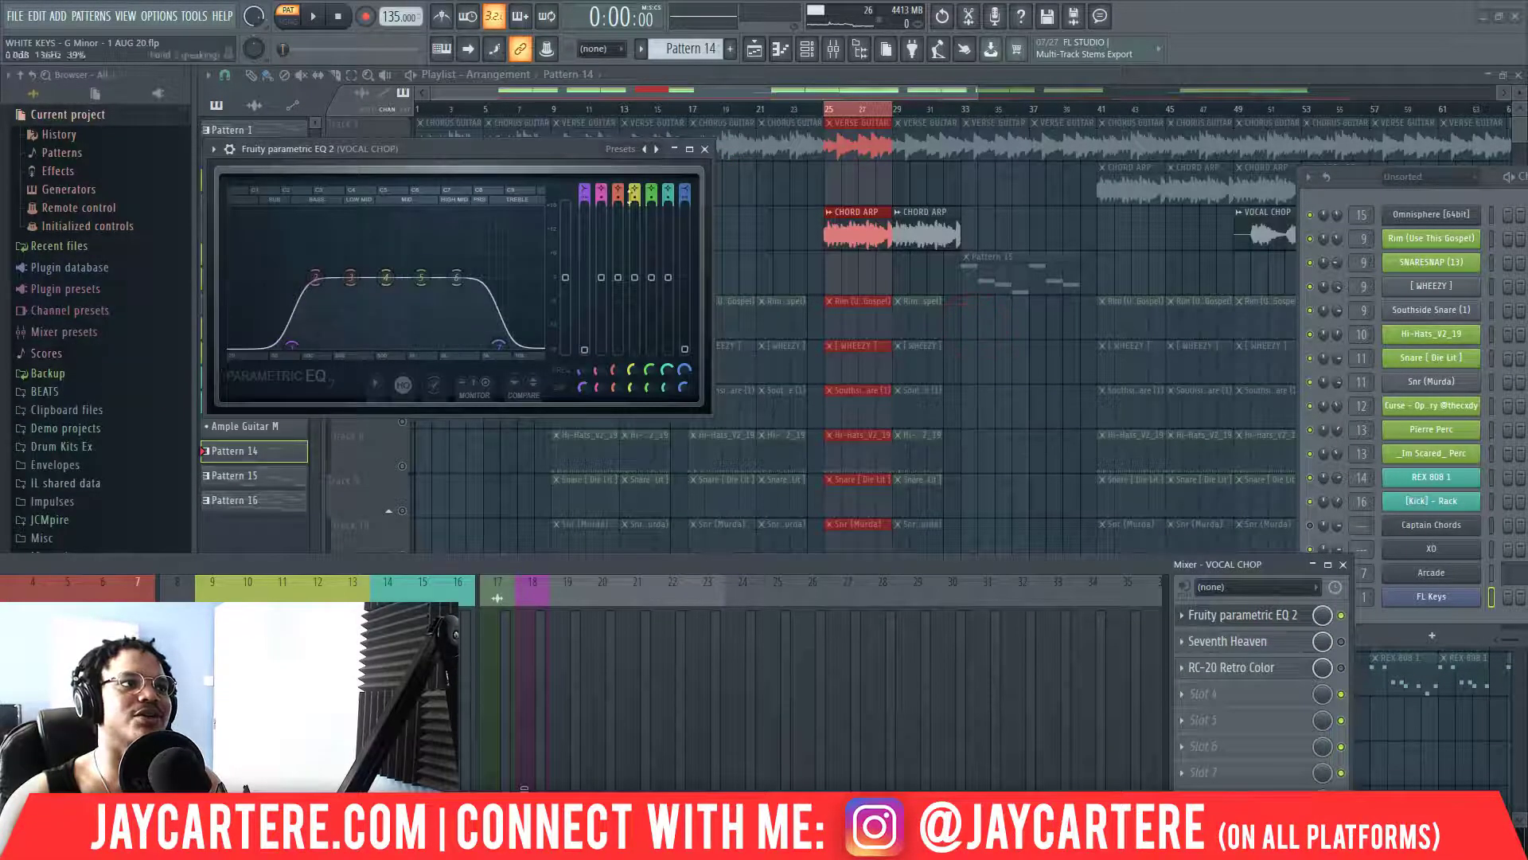
{"action": "left_click", "coordinate": [705, 148]}
Inspect the RC-20 Retro Color settings on the VOCAL CHOP mixer track and close the effect.
{"action": "left_click", "coordinate": [1232, 667]}
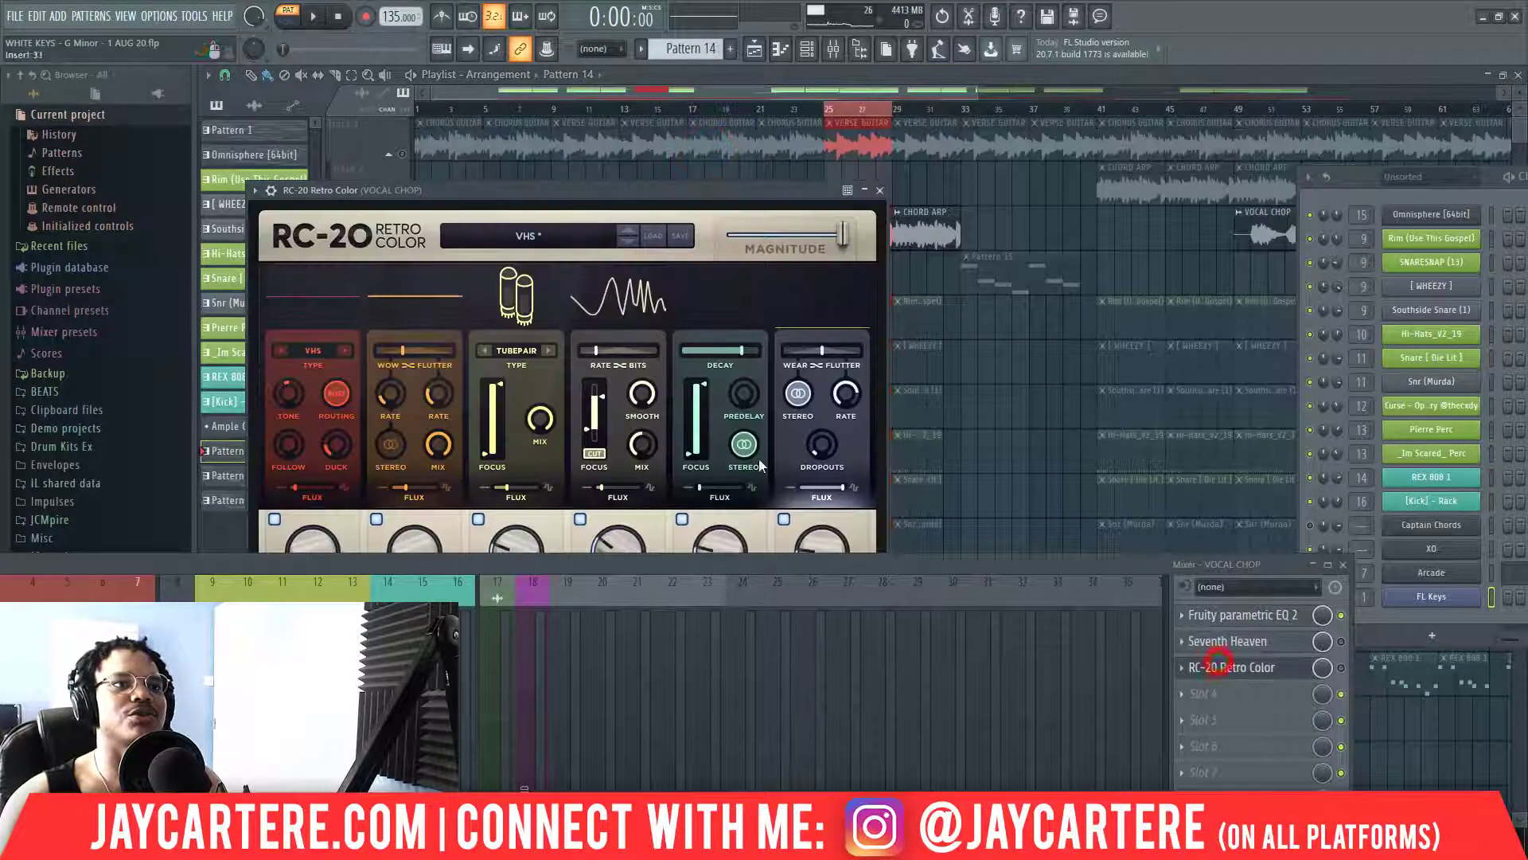
{"action": "left_click_drag", "start_coordinate": [622, 558], "coordinate": [705, 747]}
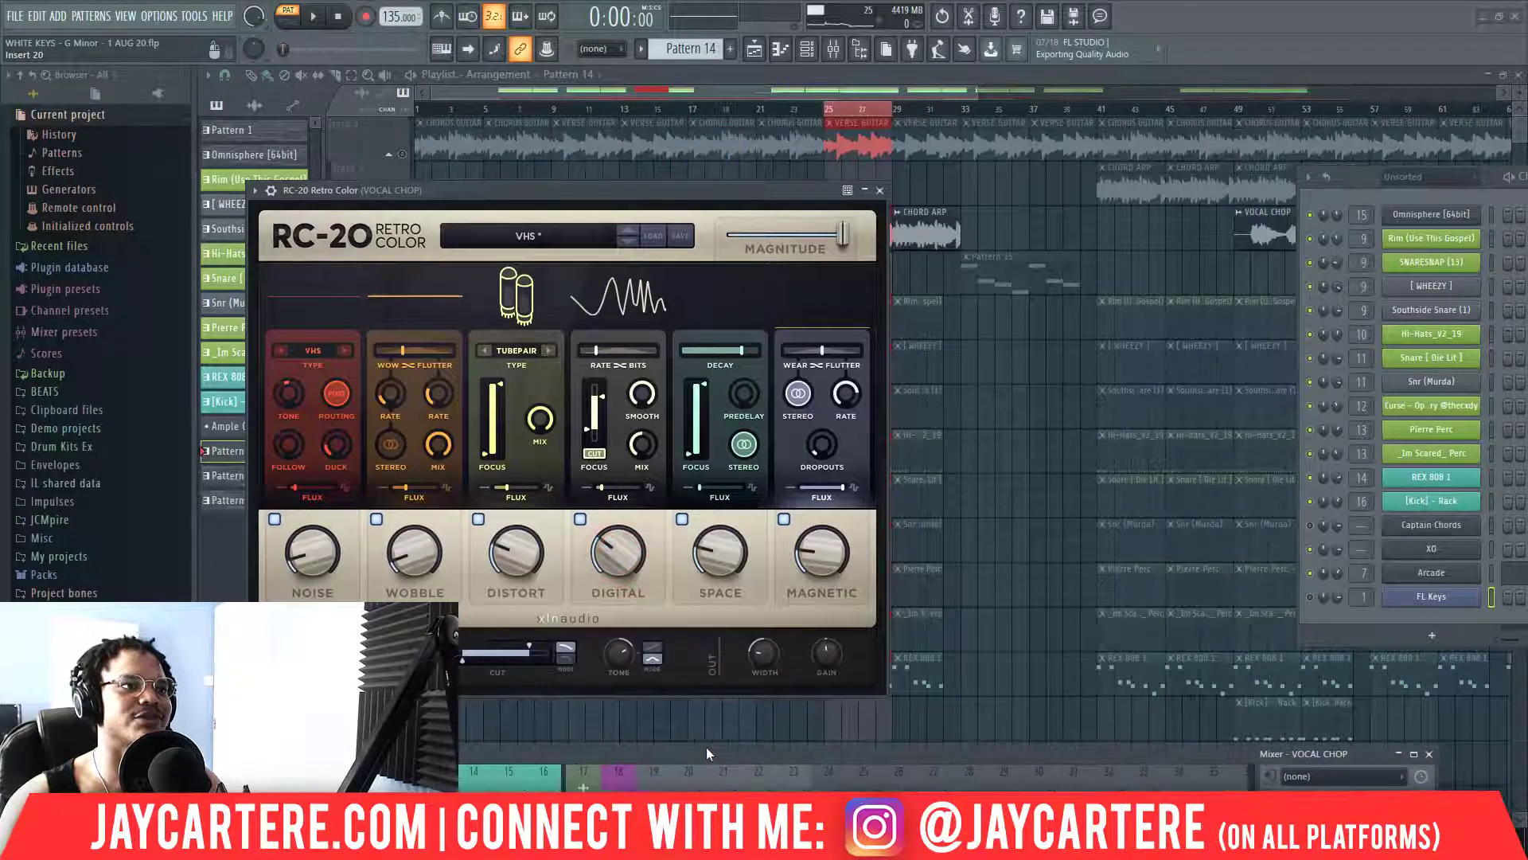
{"action": "left_click", "coordinate": [880, 191]}
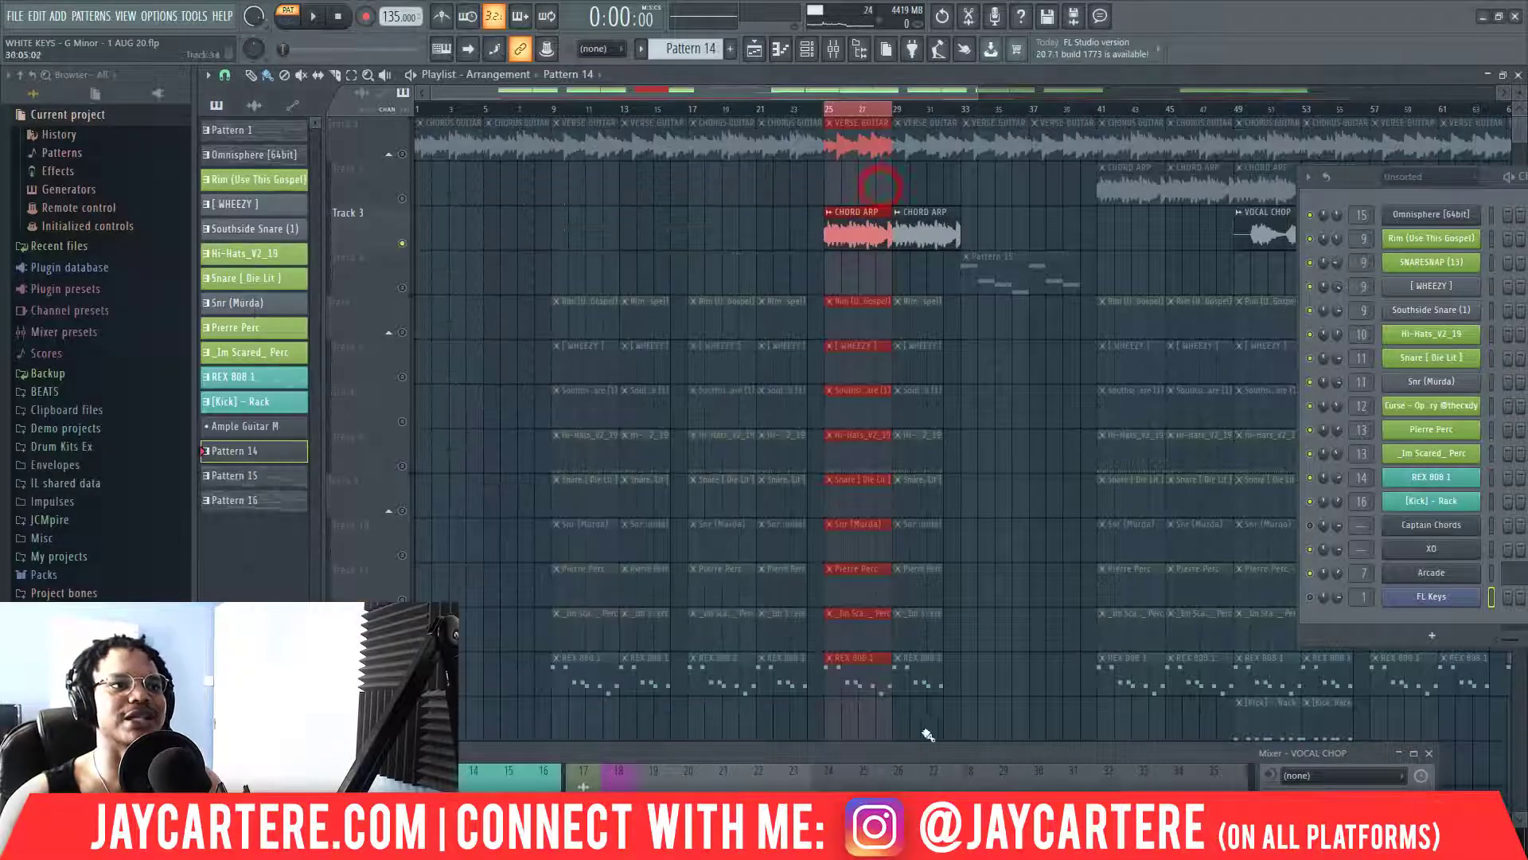
Bring the whole mixer into view to review the track layout and VOCAL CHOP effect chain, and put it away.
{"action": "left_click_drag", "start_coordinate": [943, 749], "coordinate": [949, 137]}
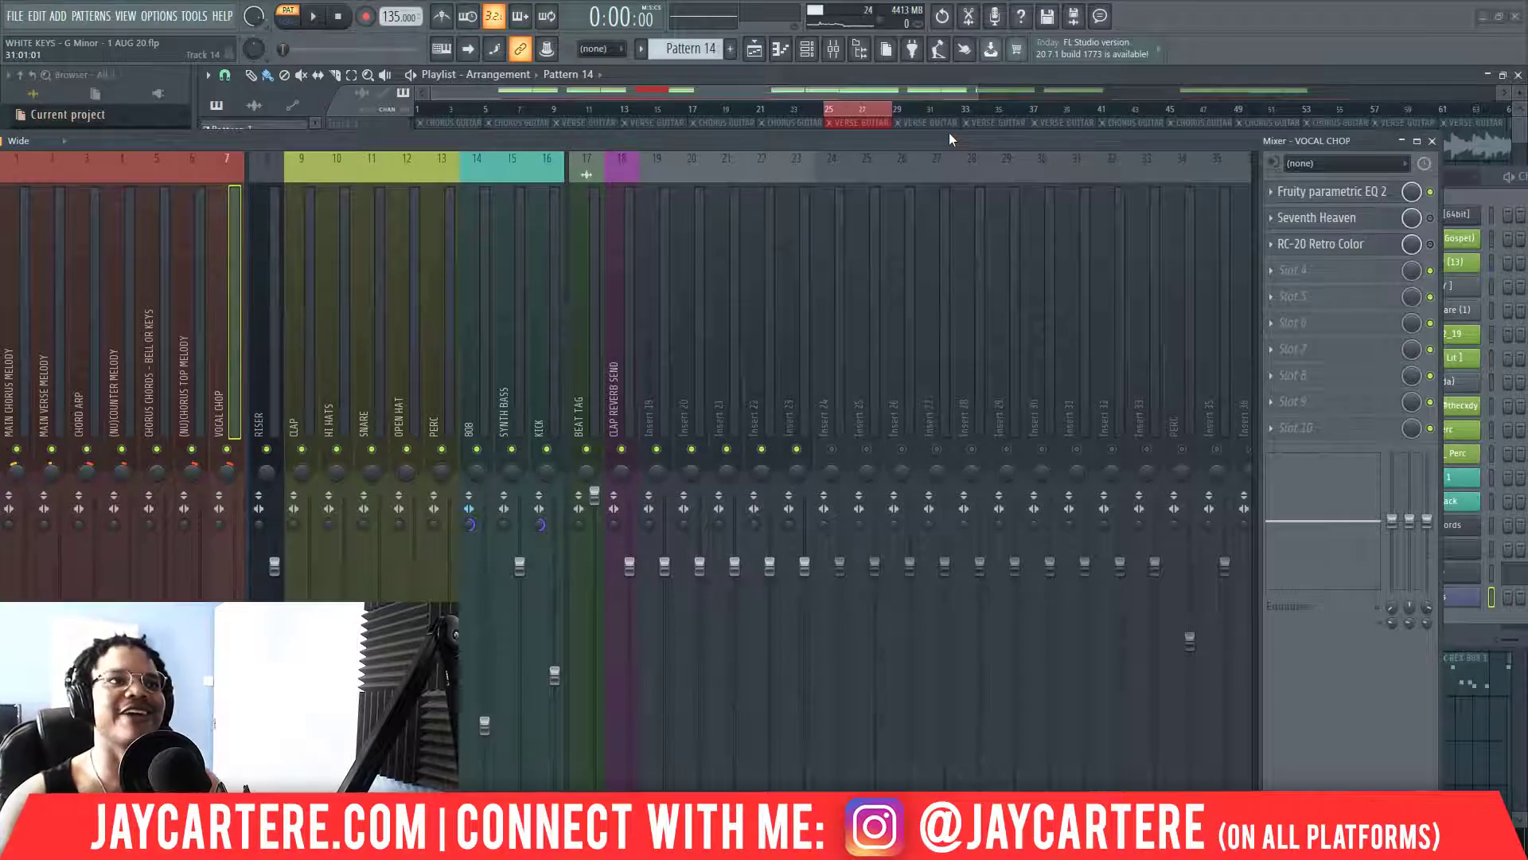
{"action": "left_click_drag", "start_coordinate": [882, 132], "coordinate": [941, 79]}
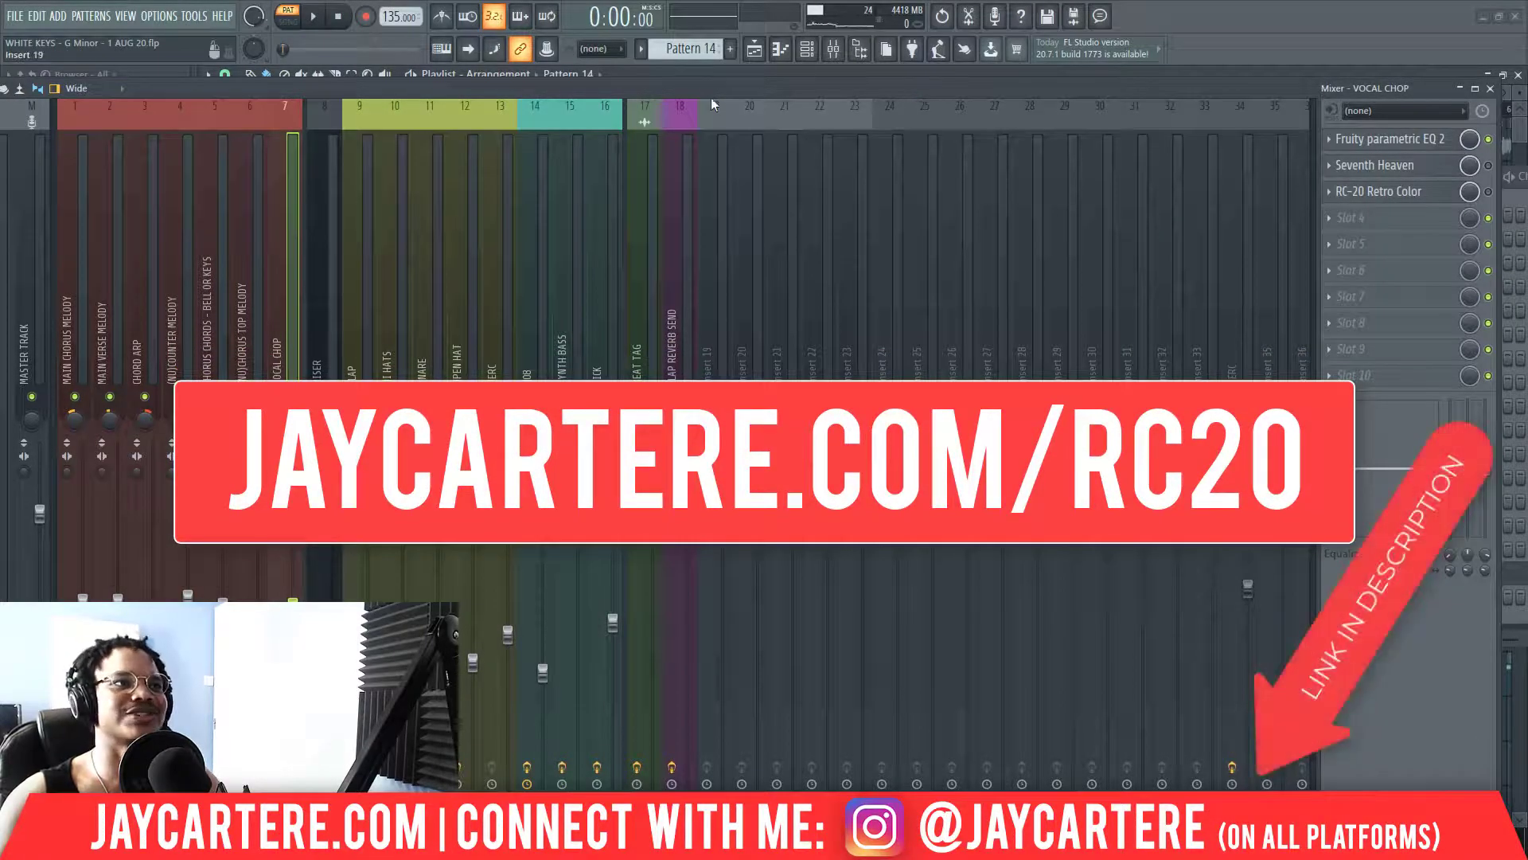
{"action": "left_click_drag", "start_coordinate": [647, 88], "coordinate": [1226, 126]}
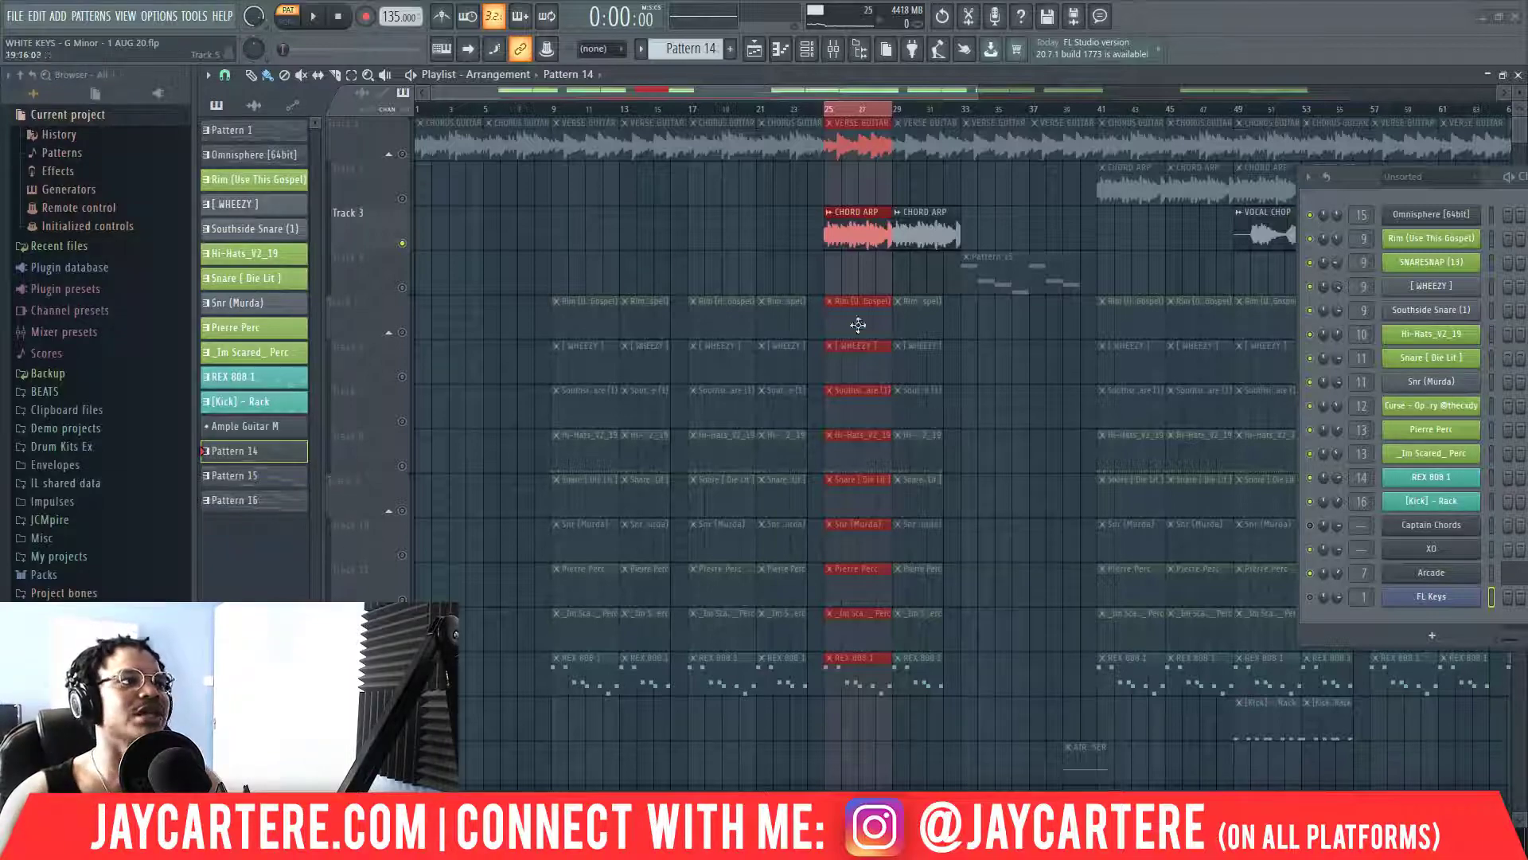
Bring back the channel rack, make the Rim (Use This Gospel) pattern current, play it and stop playback.
{"action": "left_click_drag", "start_coordinate": [1376, 172], "coordinate": [423, 296]}
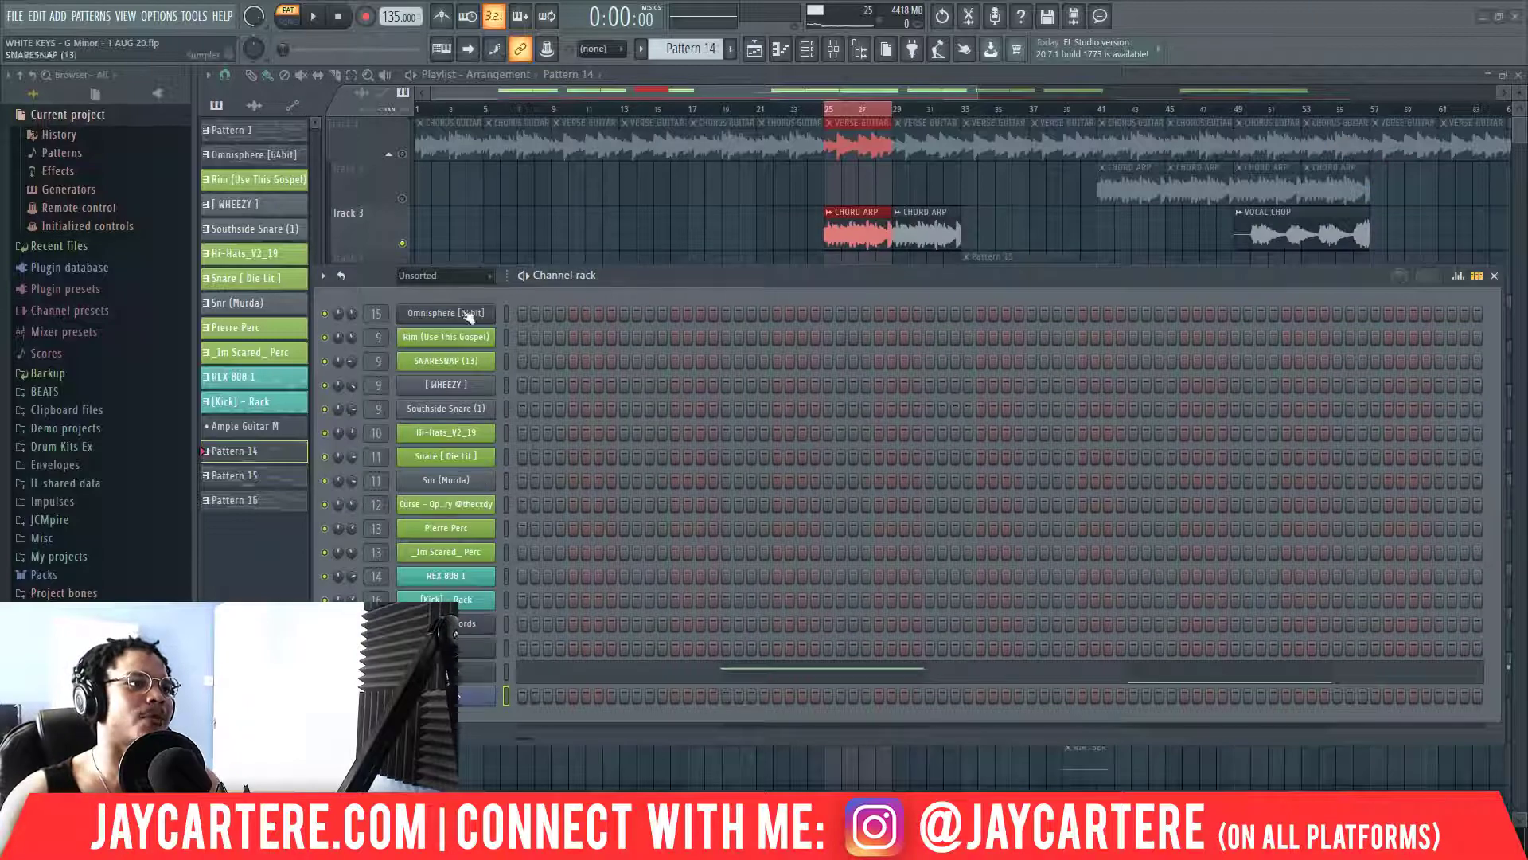
{"action": "left_click_drag", "start_coordinate": [713, 274], "coordinate": [661, 291]}
{"action": "scroll", "coordinate": [689, 51], "scroll_direction": "up", "scroll_amount": 11}
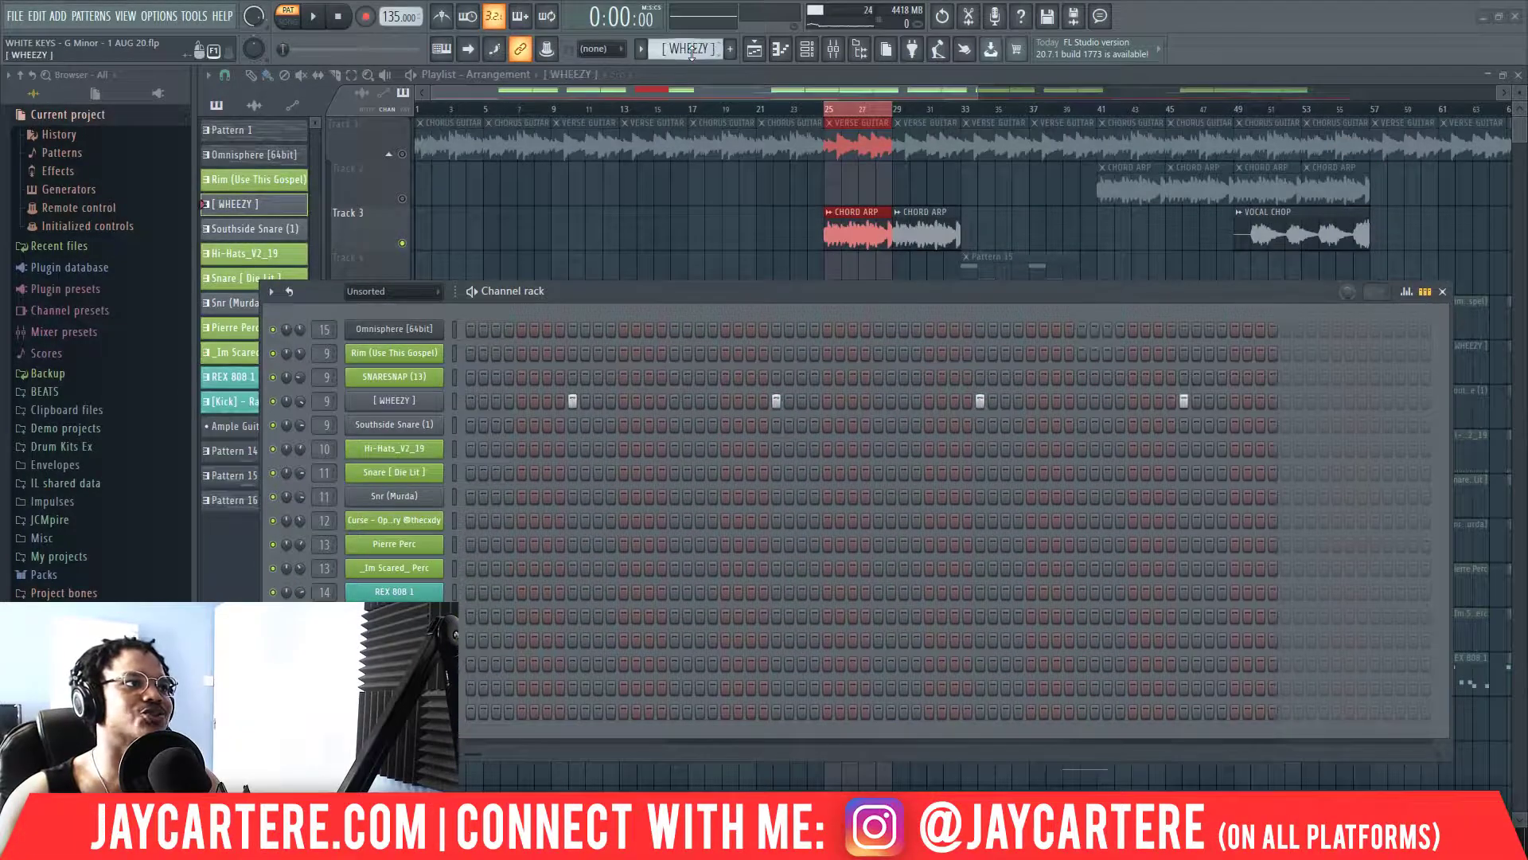
{"action": "key", "text": "space"}
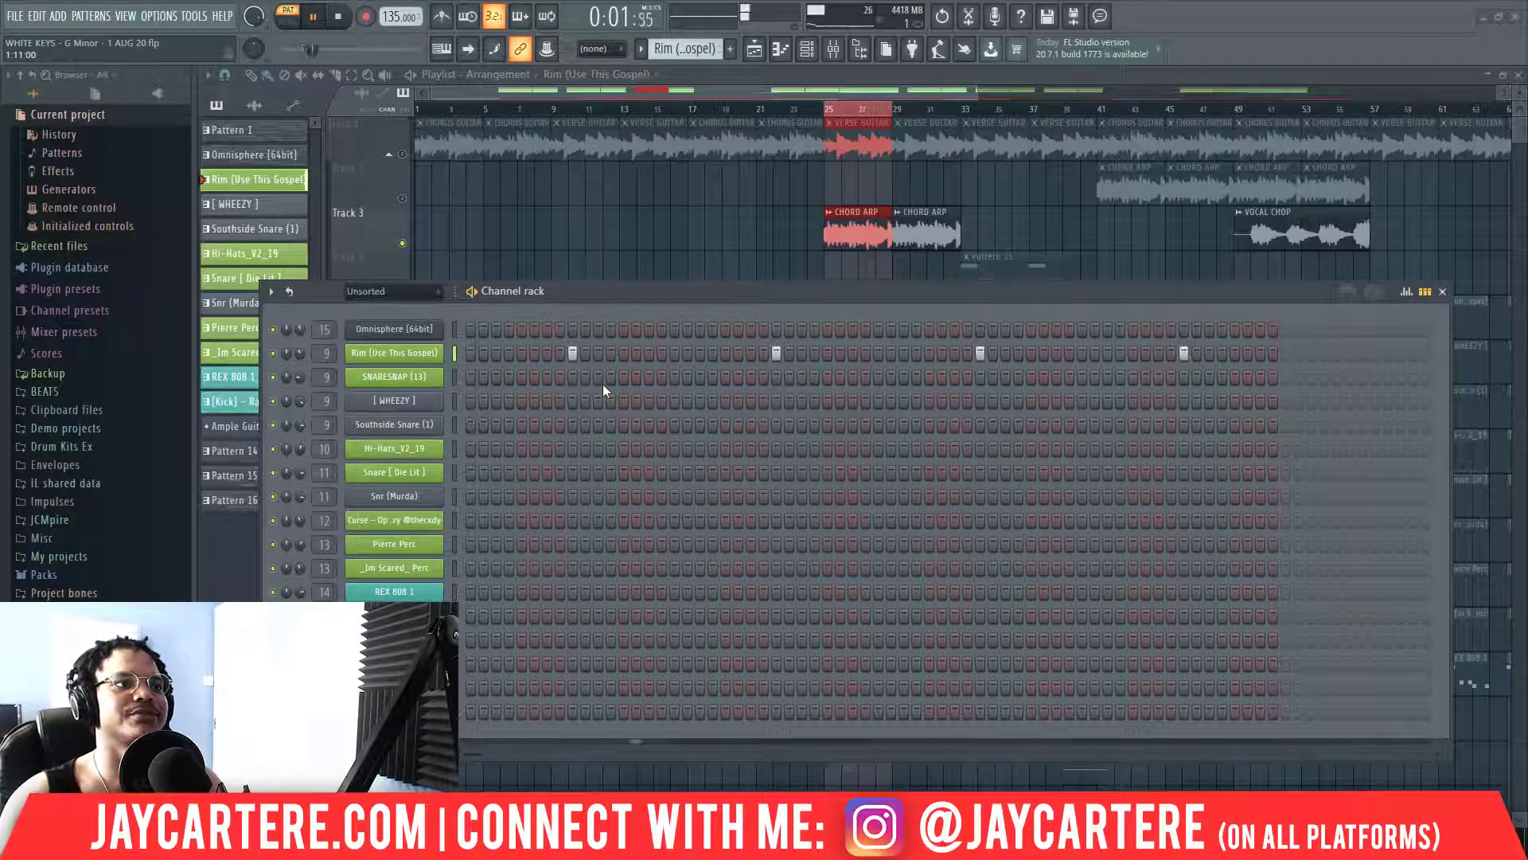
{"action": "key", "text": "space"}
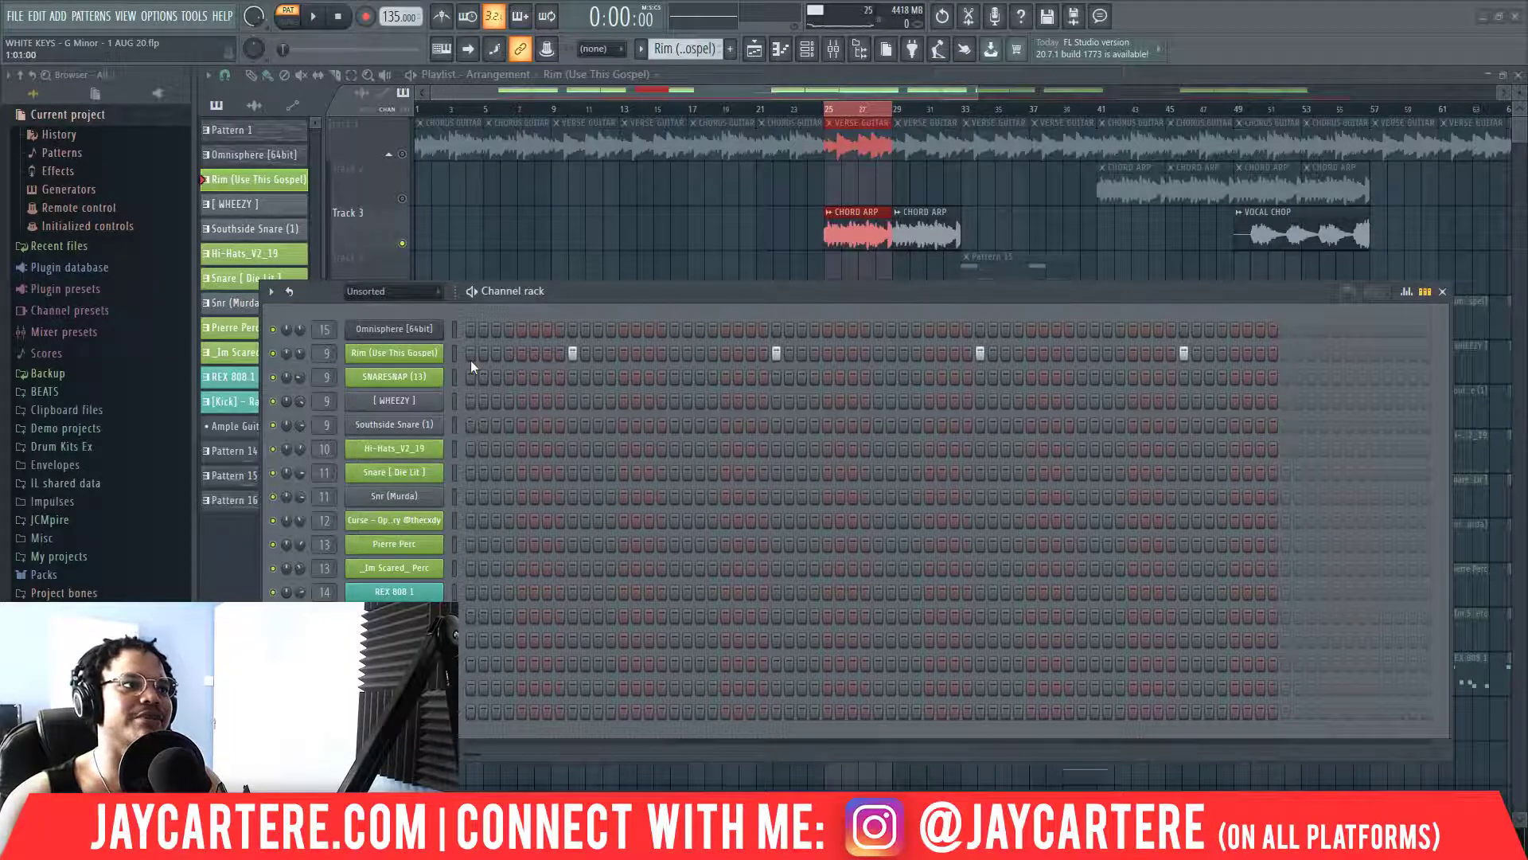
Make the [ WHEEZY ] pattern current in the channel rack, play it and stop playback.
{"action": "left_click_drag", "start_coordinate": [638, 308], "coordinate": [720, 304]}
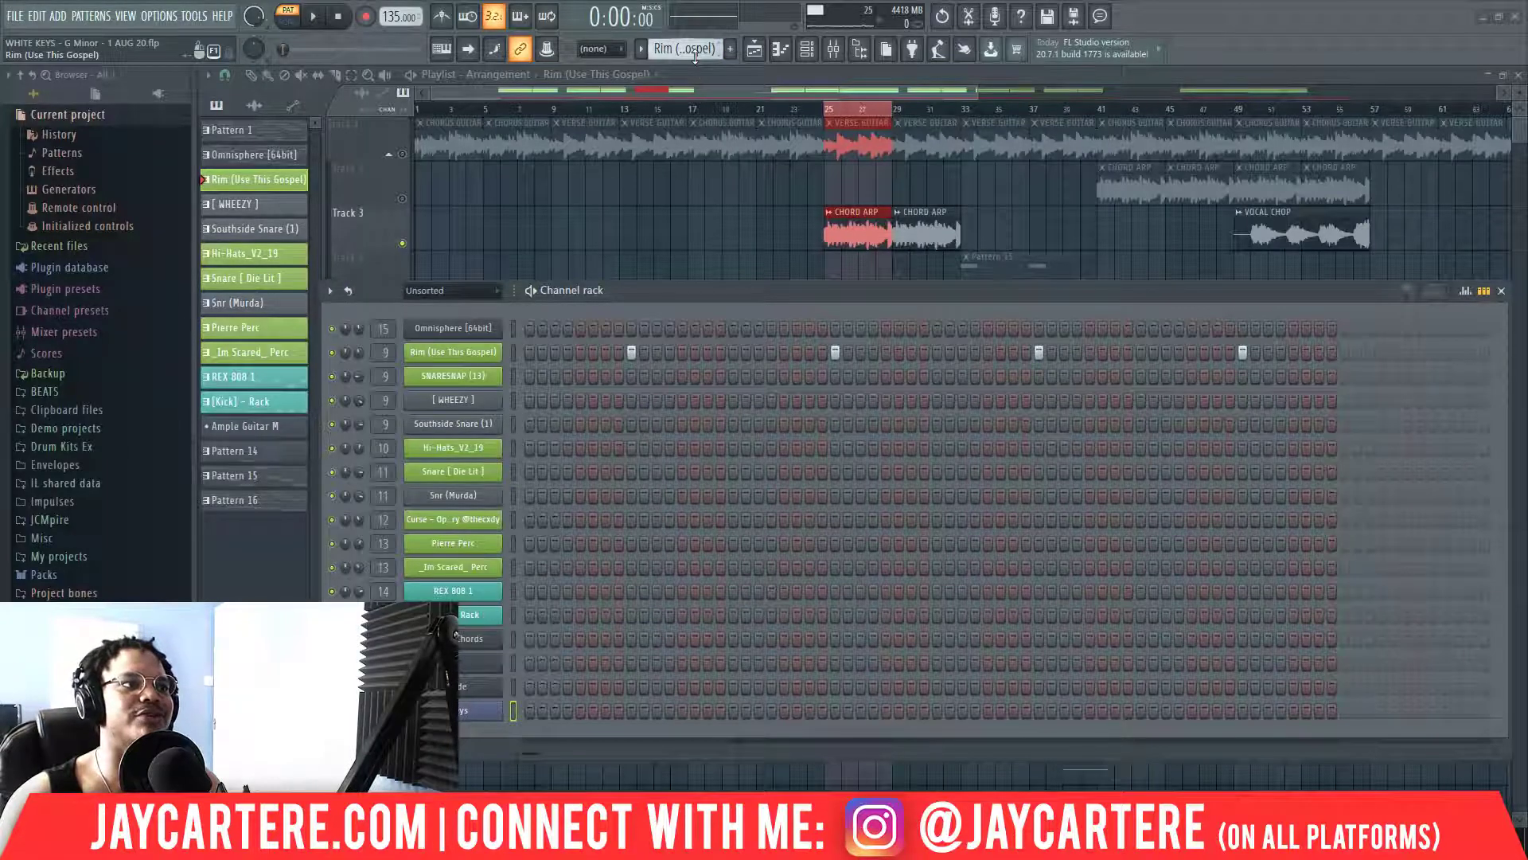
{"action": "scroll", "coordinate": [671, 53], "scroll_direction": "down", "scroll_amount": 1}
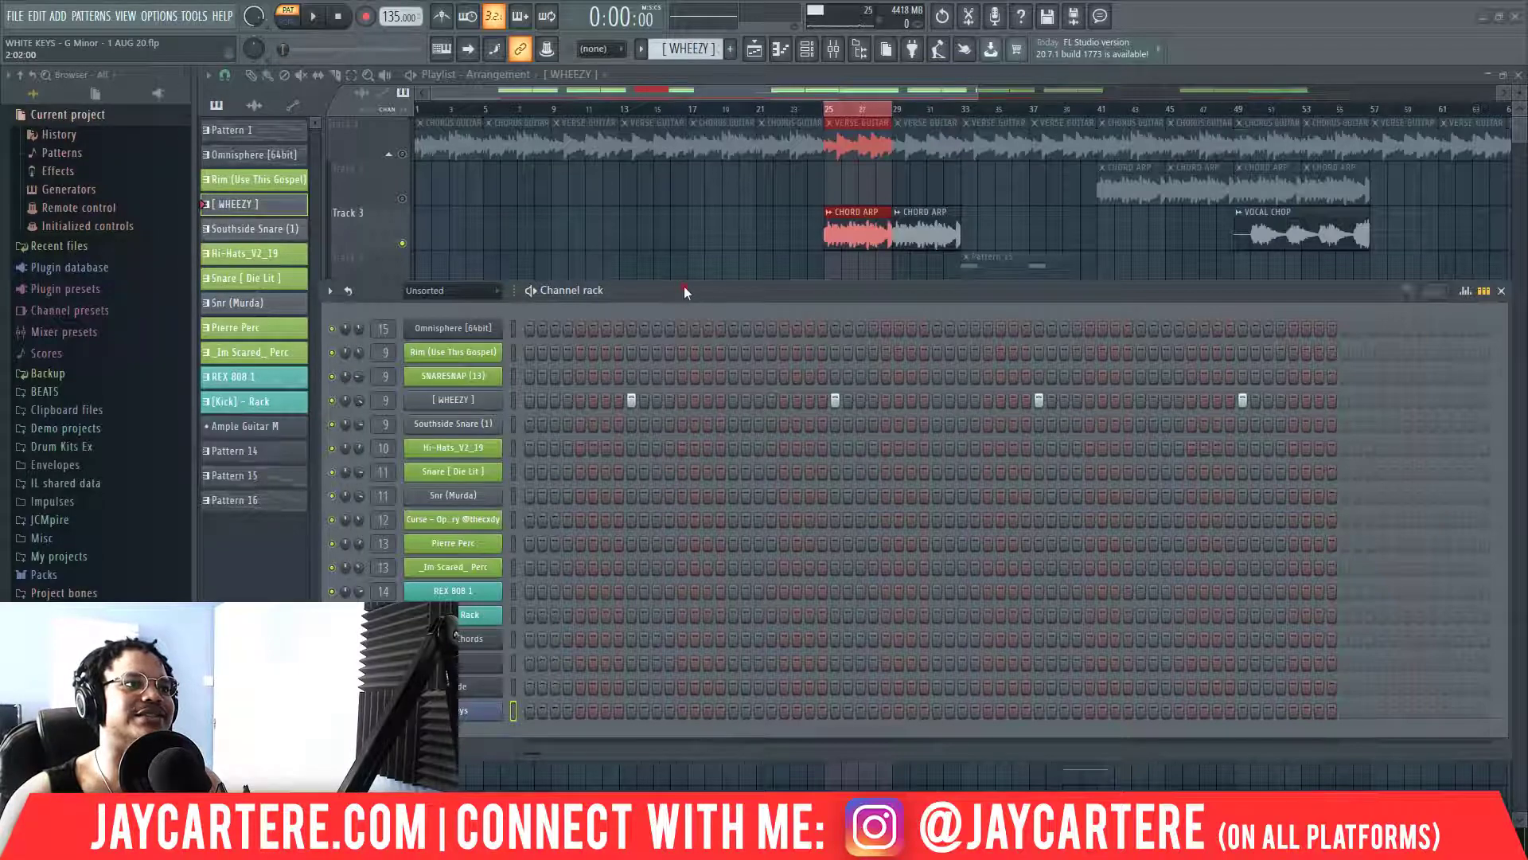
{"action": "left_click_drag", "start_coordinate": [682, 285], "coordinate": [678, 295]}
{"action": "key", "text": "space"}
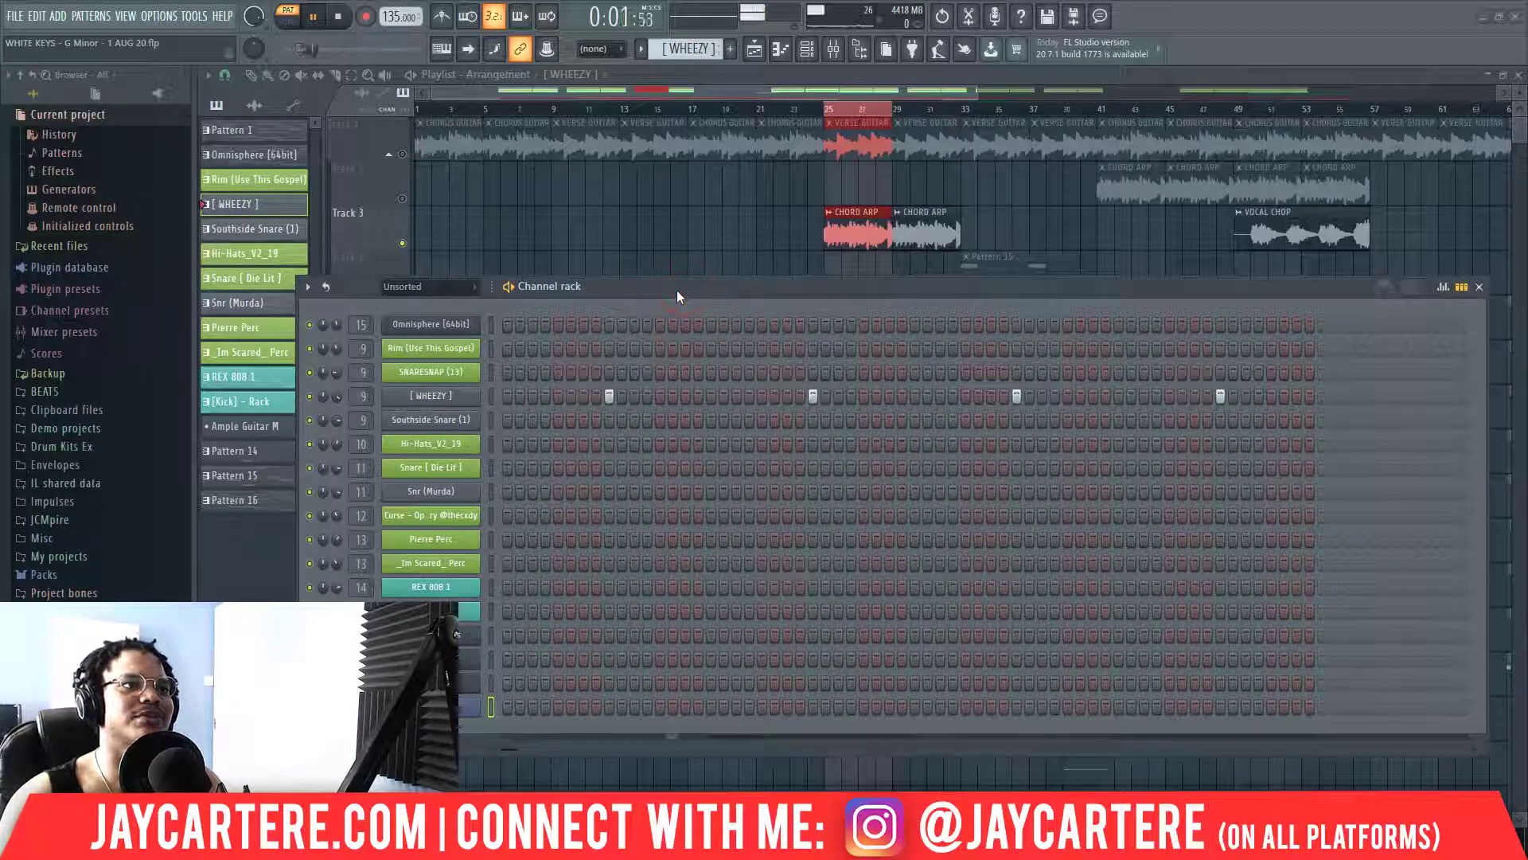
{"action": "key", "text": "space"}
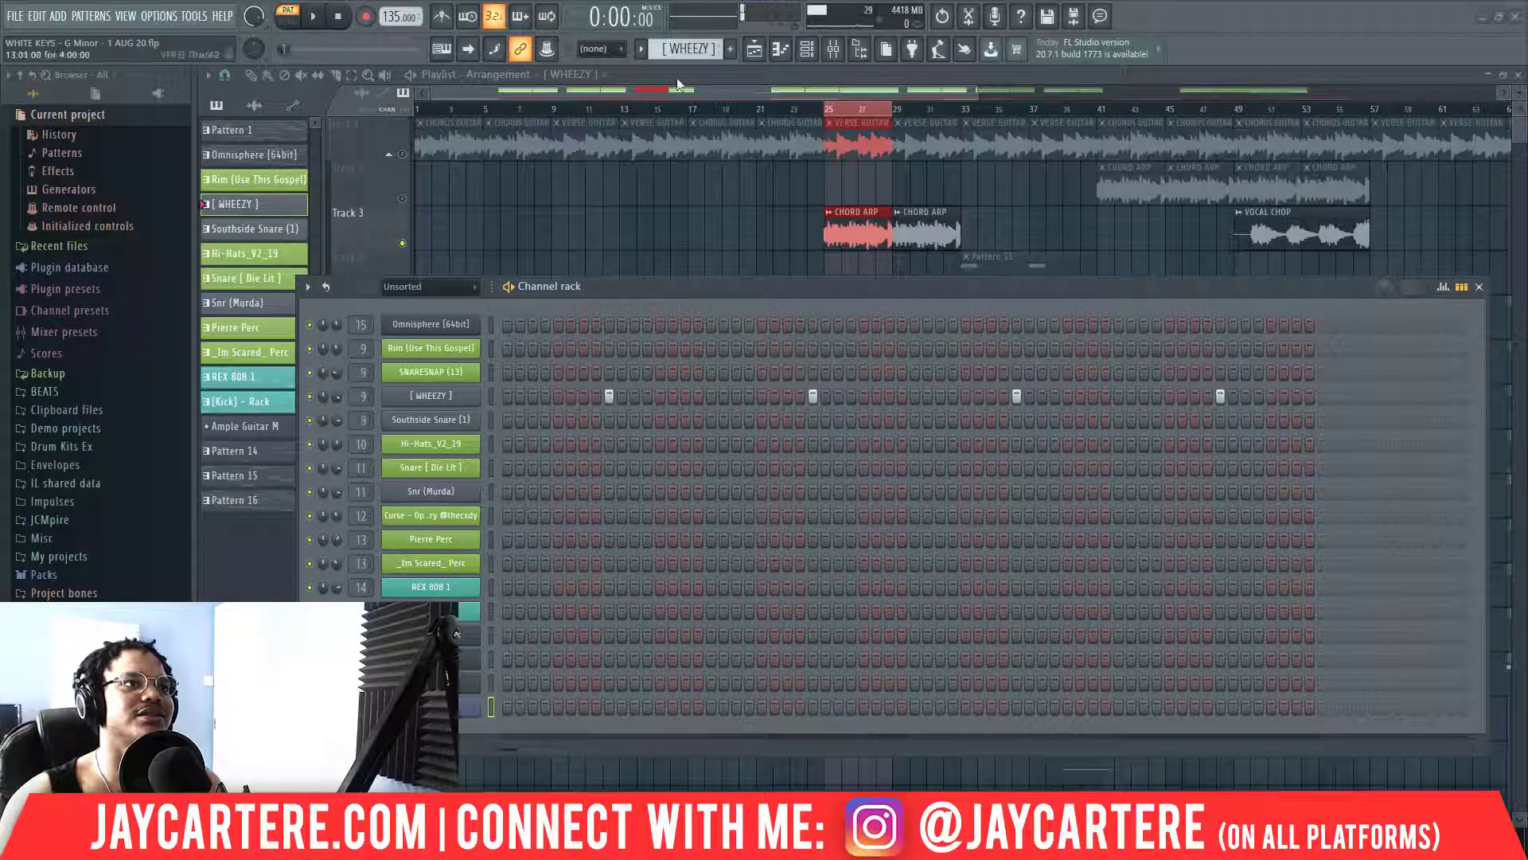
Reposition the channel rack, make the Southside Snare (1) pattern current, play it and stop playback.
{"action": "left_click_drag", "start_coordinate": [694, 293], "coordinate": [666, 247]}
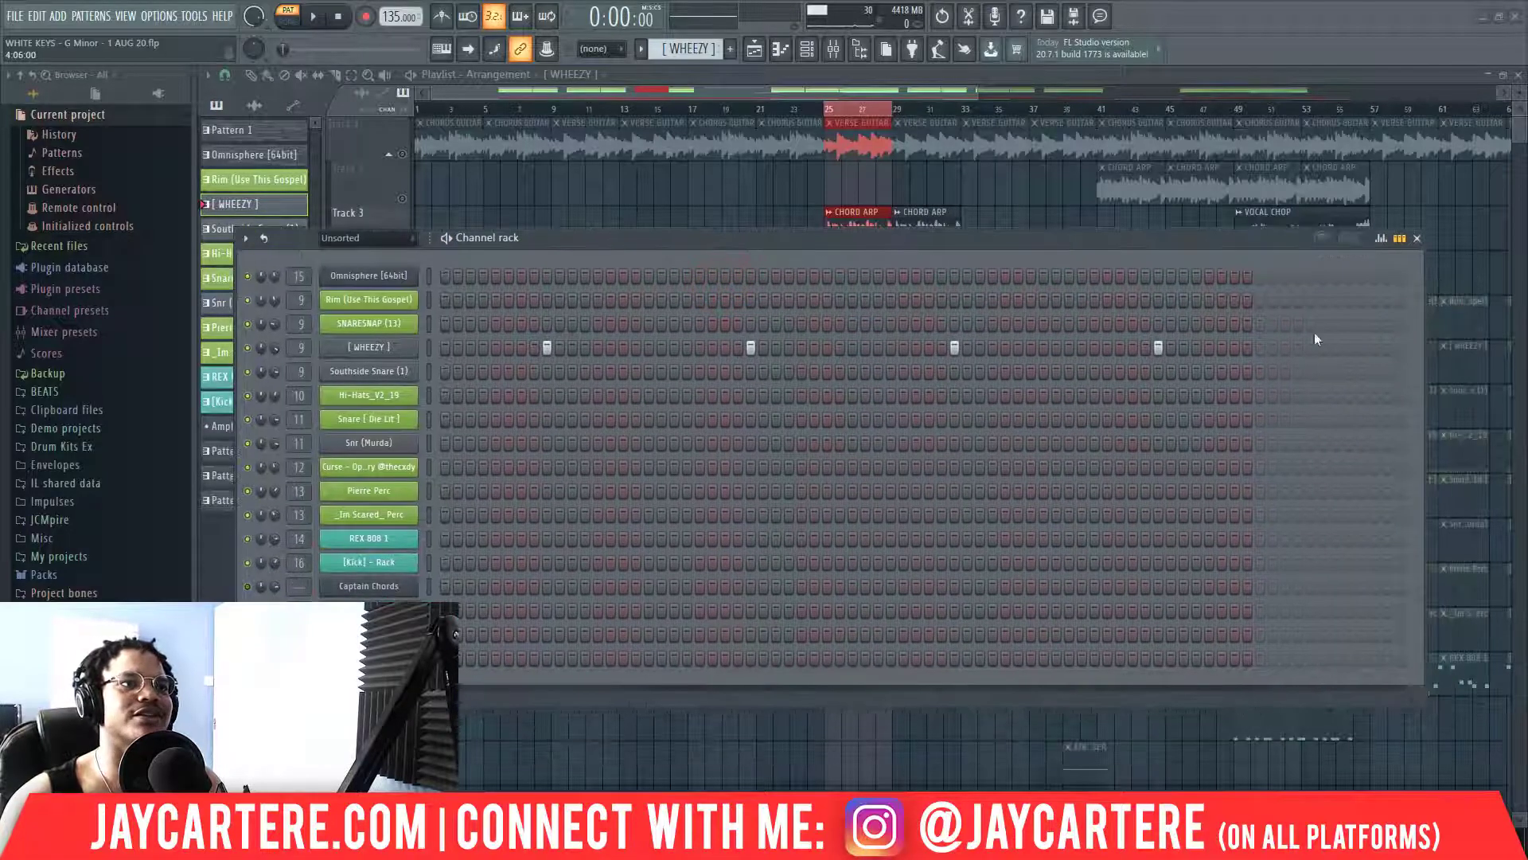
{"action": "left_click_drag", "start_coordinate": [812, 236], "coordinate": [963, 324]}
{"action": "left_click_drag", "start_coordinate": [798, 336], "coordinate": [691, 232]}
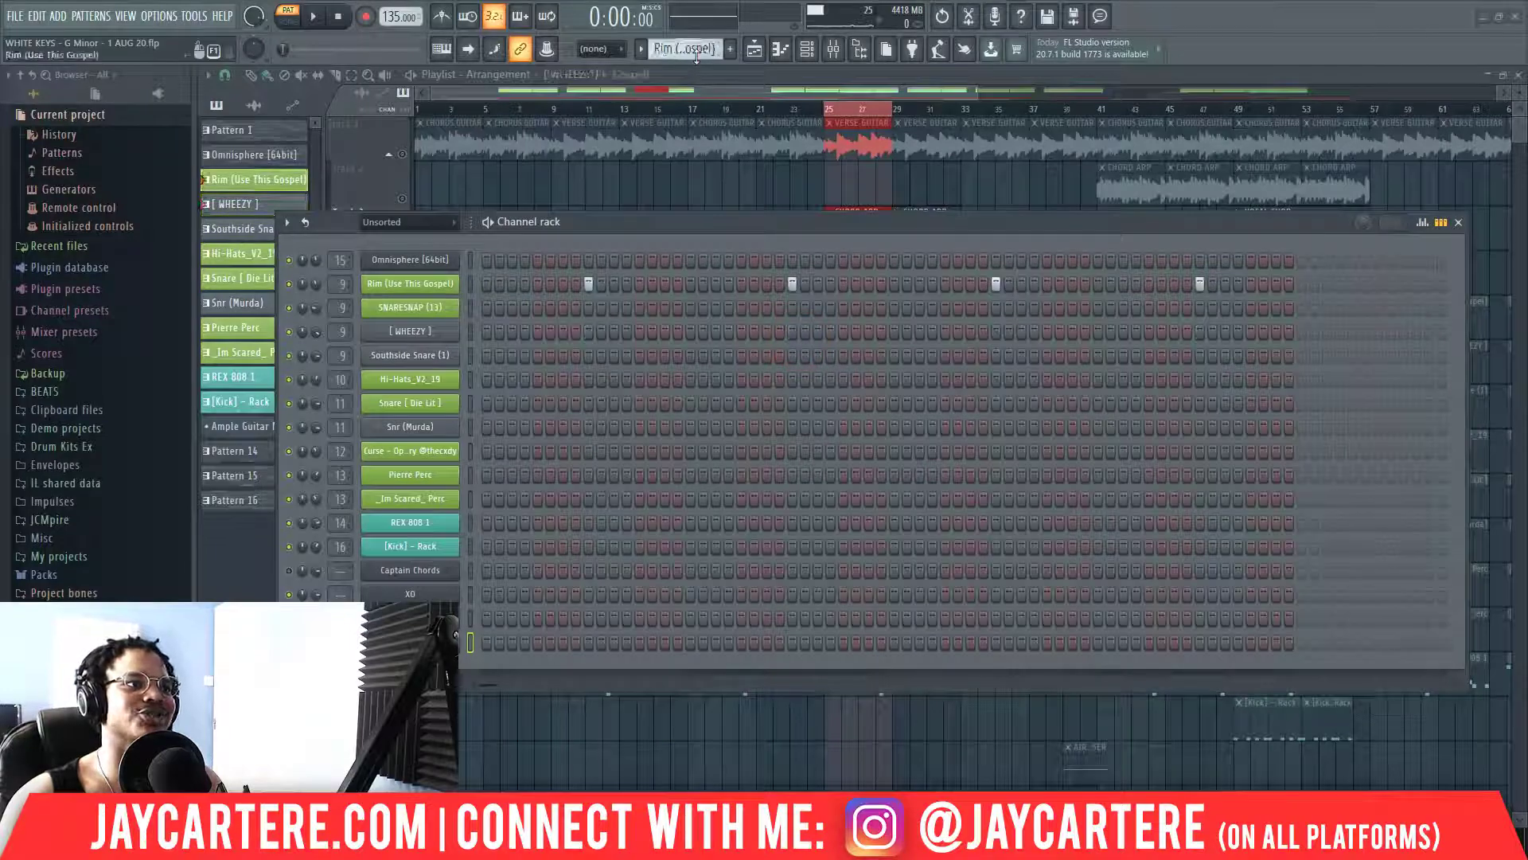
{"action": "scroll", "coordinate": [689, 50], "scroll_direction": "down", "scroll_amount": 1}
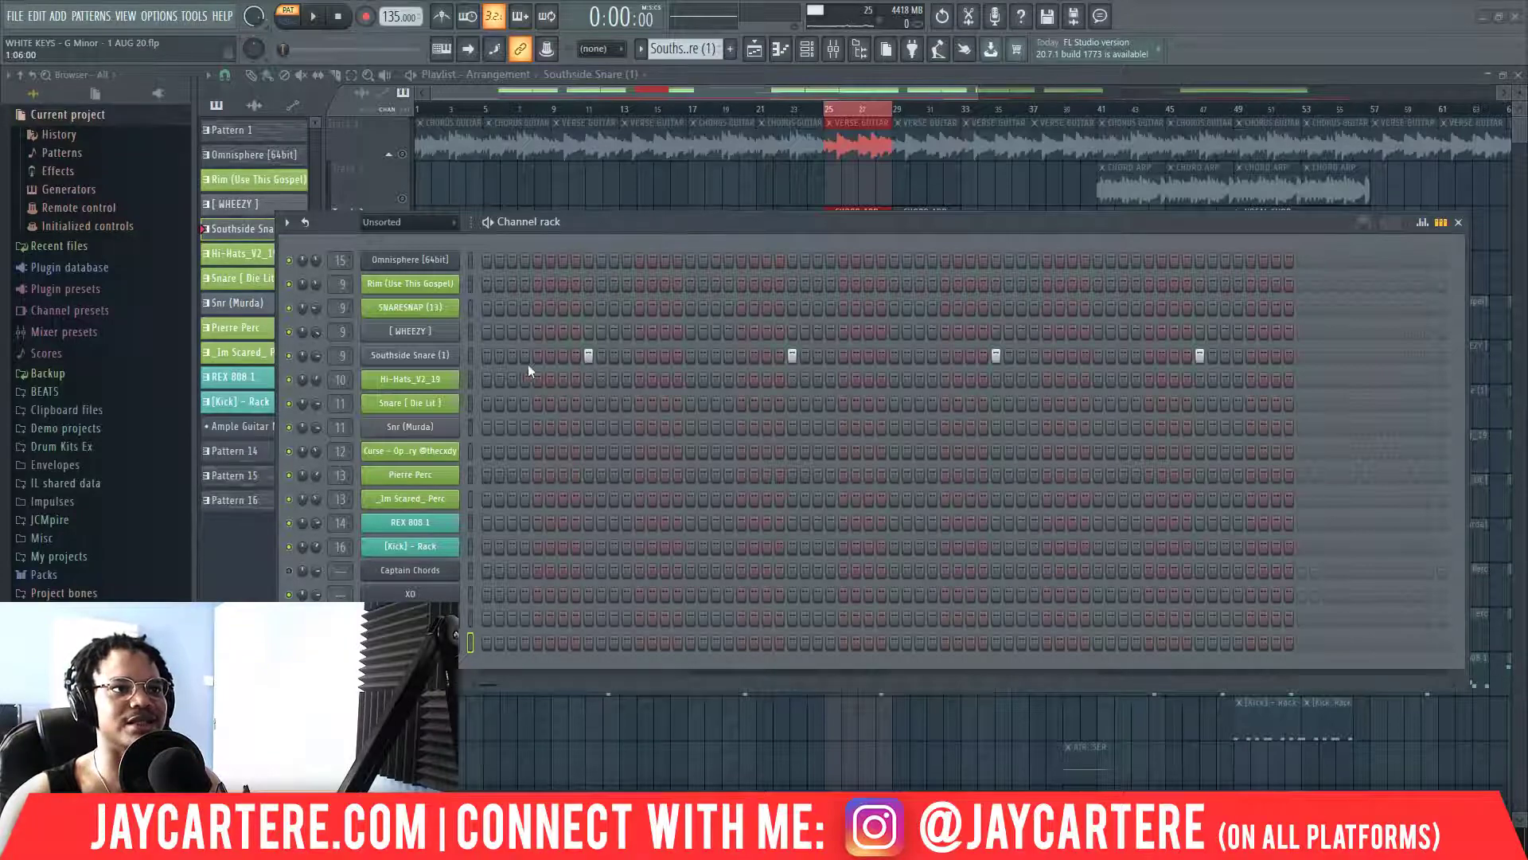
{"action": "key", "text": "space"}
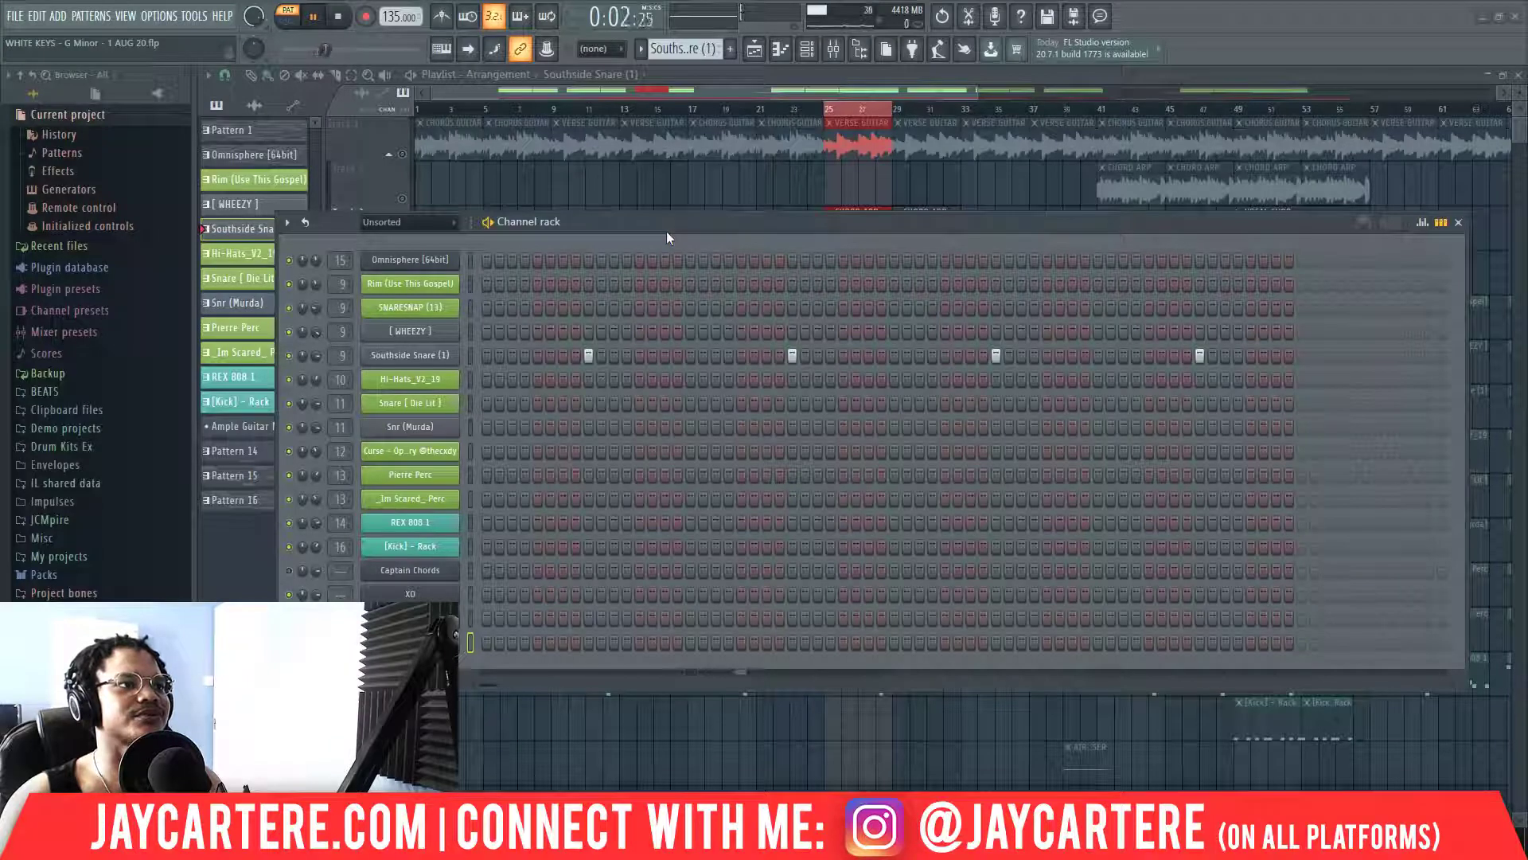
{"action": "key", "text": "space"}
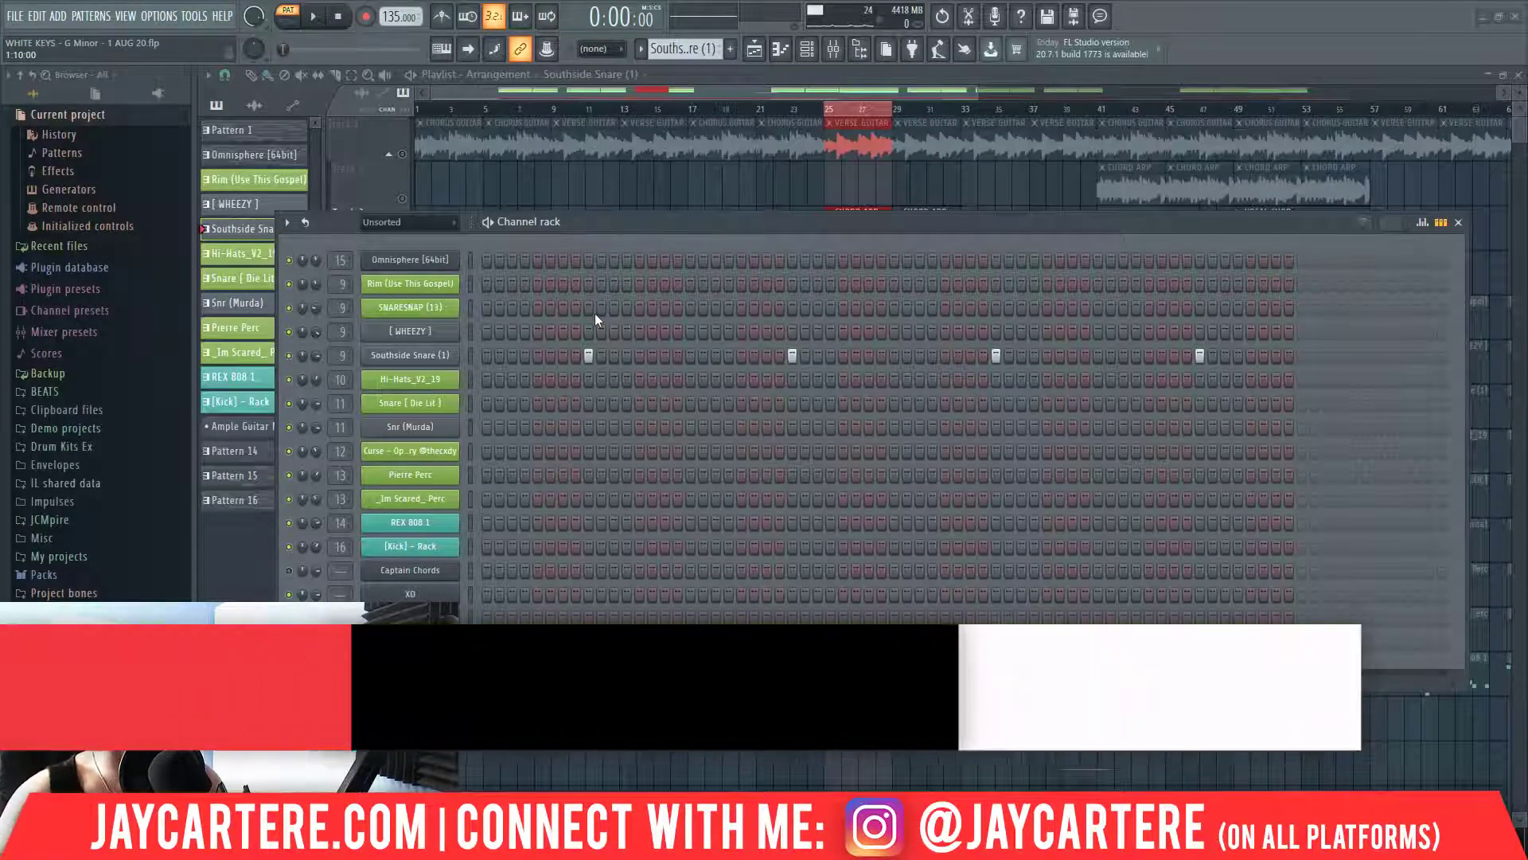
Clear the channel rack from the playlist, switch playback to song mode and unmute Tracks 5, 6 and 7.
{"action": "left_click_drag", "start_coordinate": [619, 221], "coordinate": [921, 762]}
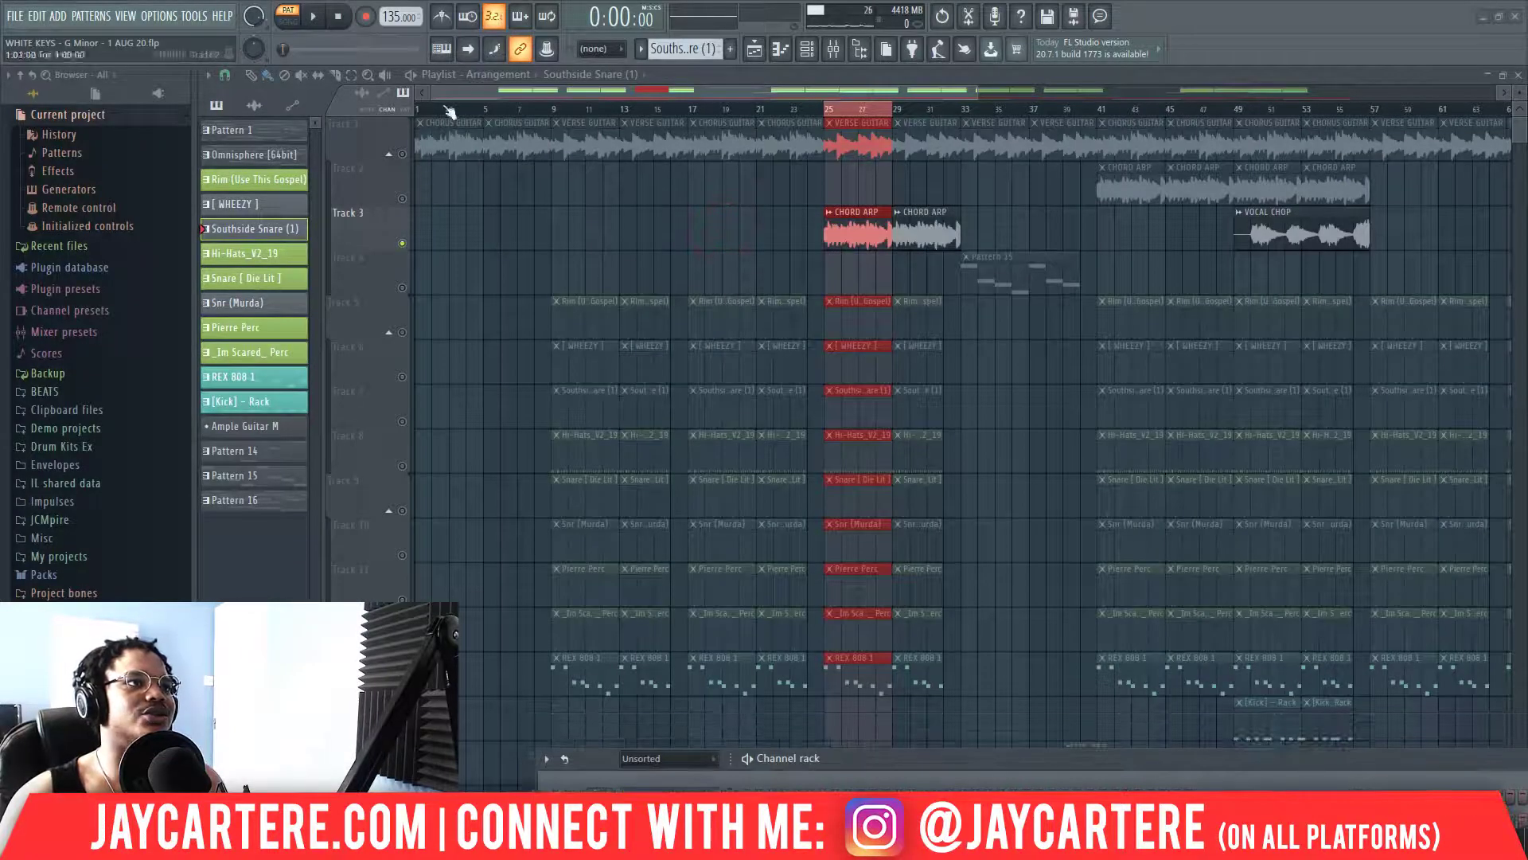
{"action": "left_click", "coordinate": [287, 16]}
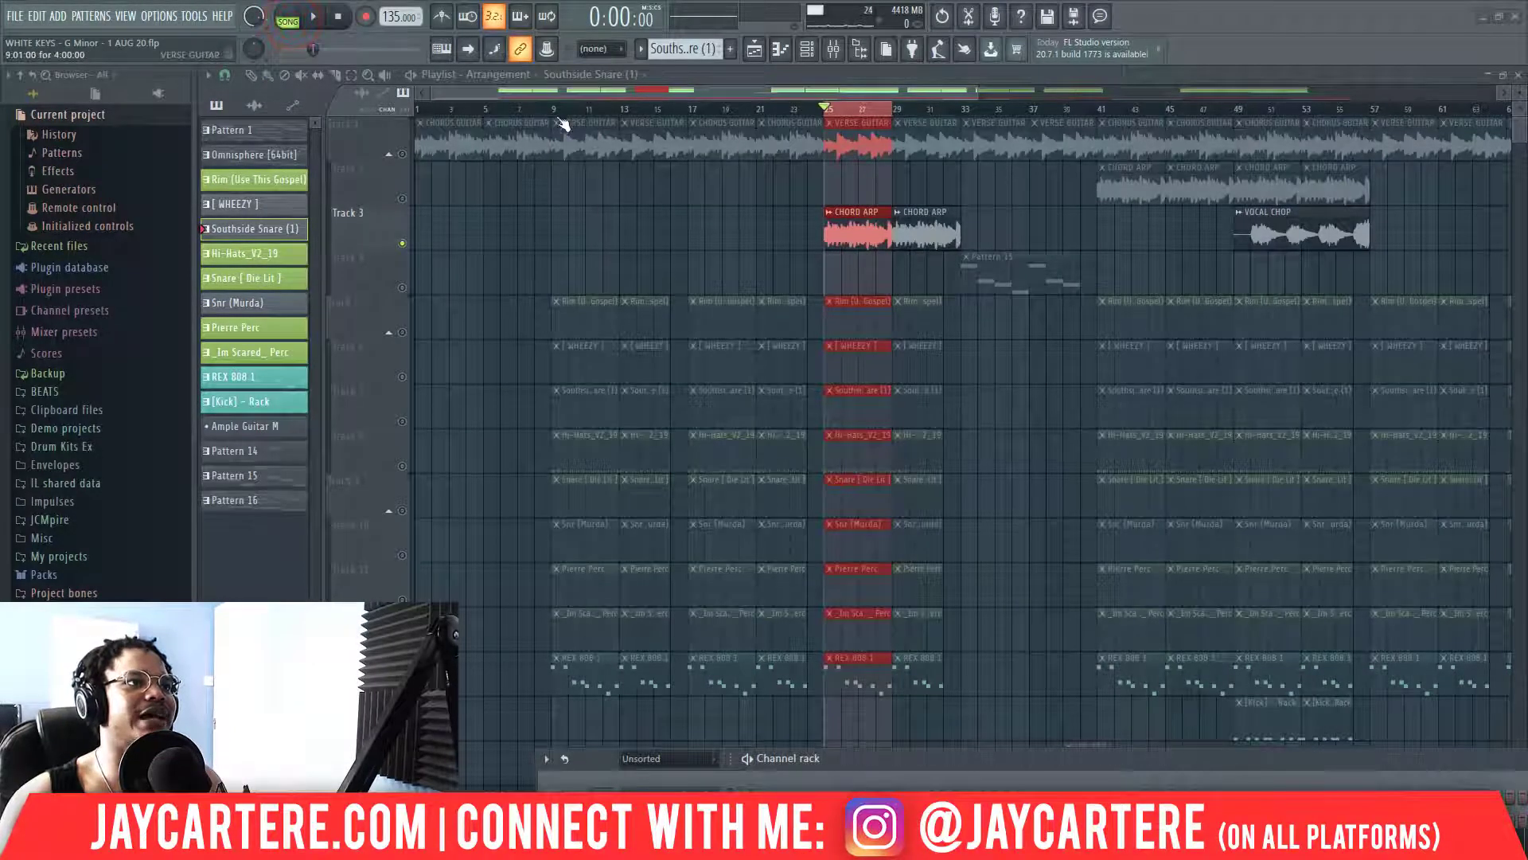
{"action": "left_click", "coordinate": [403, 333]}
{"action": "left_click", "coordinate": [402, 377]}
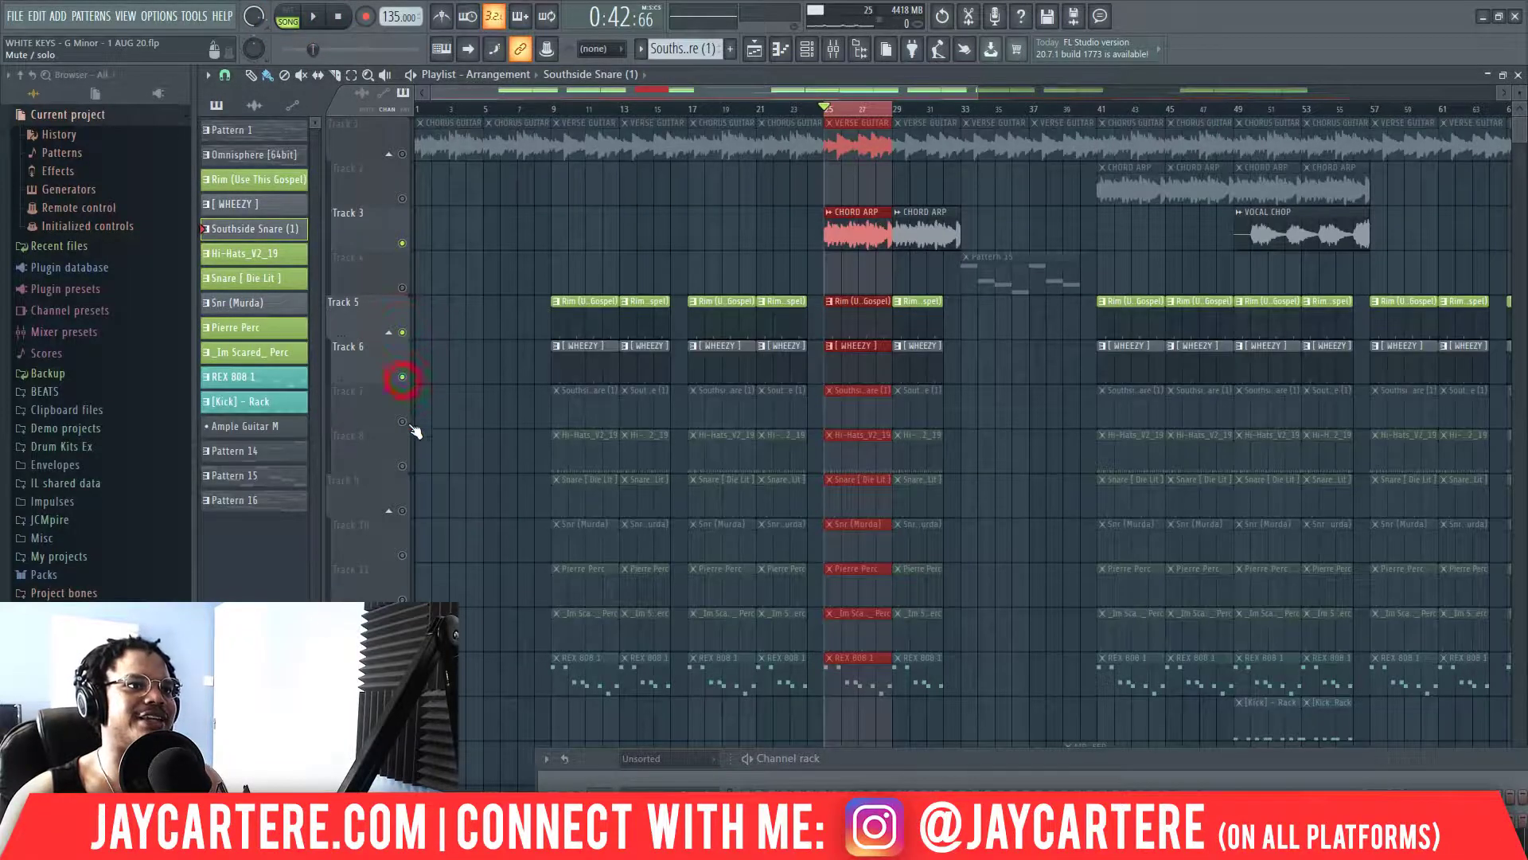
{"action": "left_click", "coordinate": [402, 422]}
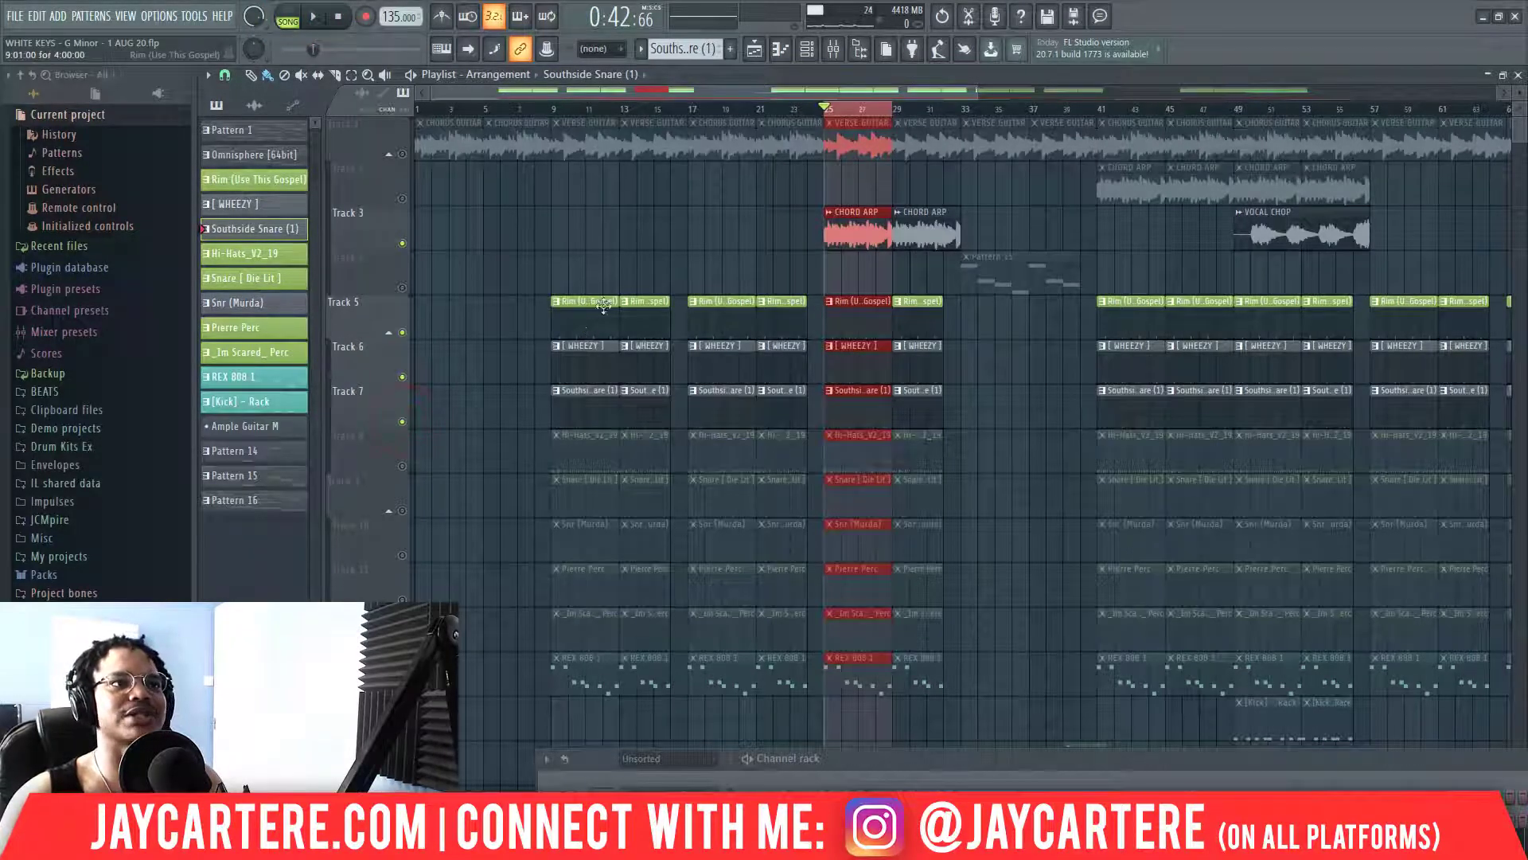
Mute Track 3, play the three snare layers over the selected section and stop playback.
{"action": "left_click", "coordinate": [403, 244]}
{"action": "key", "text": "space"}
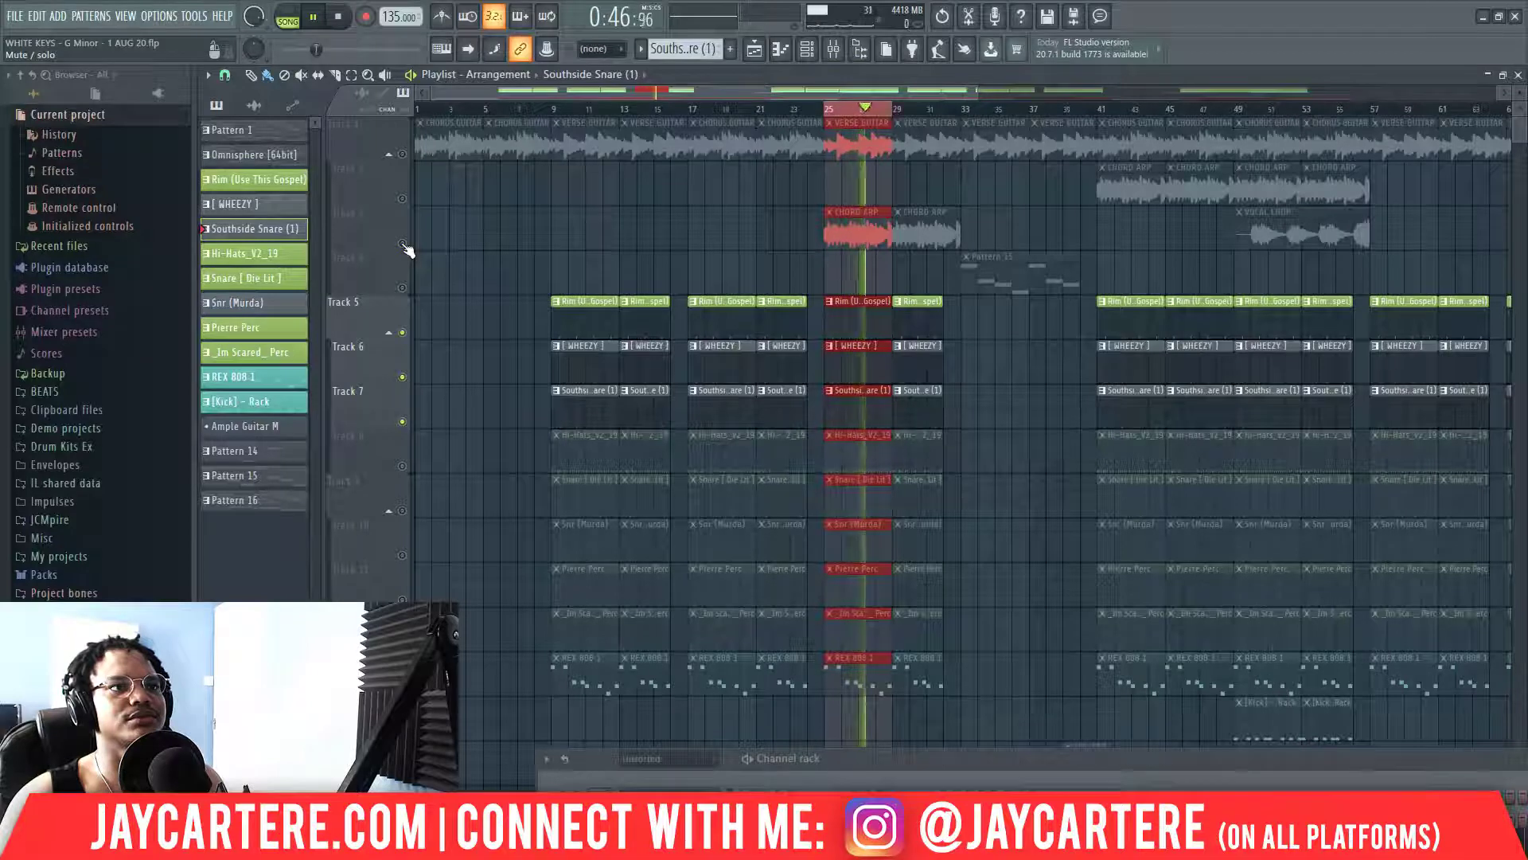
{"action": "key", "text": "space"}
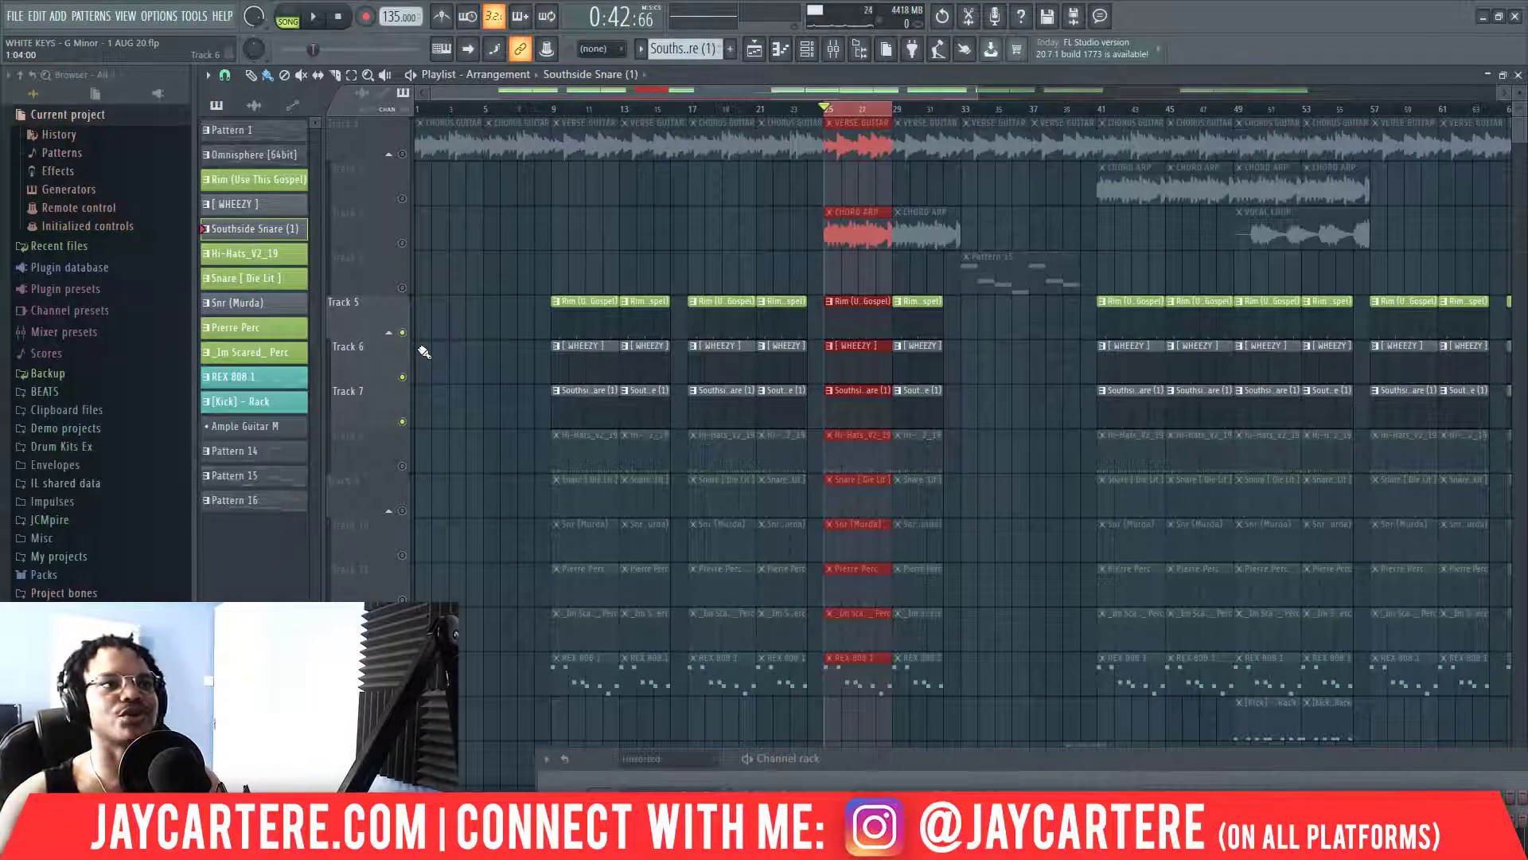
Bring back the channel rack, make the Hi-Hats_V2_19 pattern current and examine its notes in the piano roll.
{"action": "scroll", "coordinate": [476, 368], "scroll_direction": "down", "scroll_amount": 2}
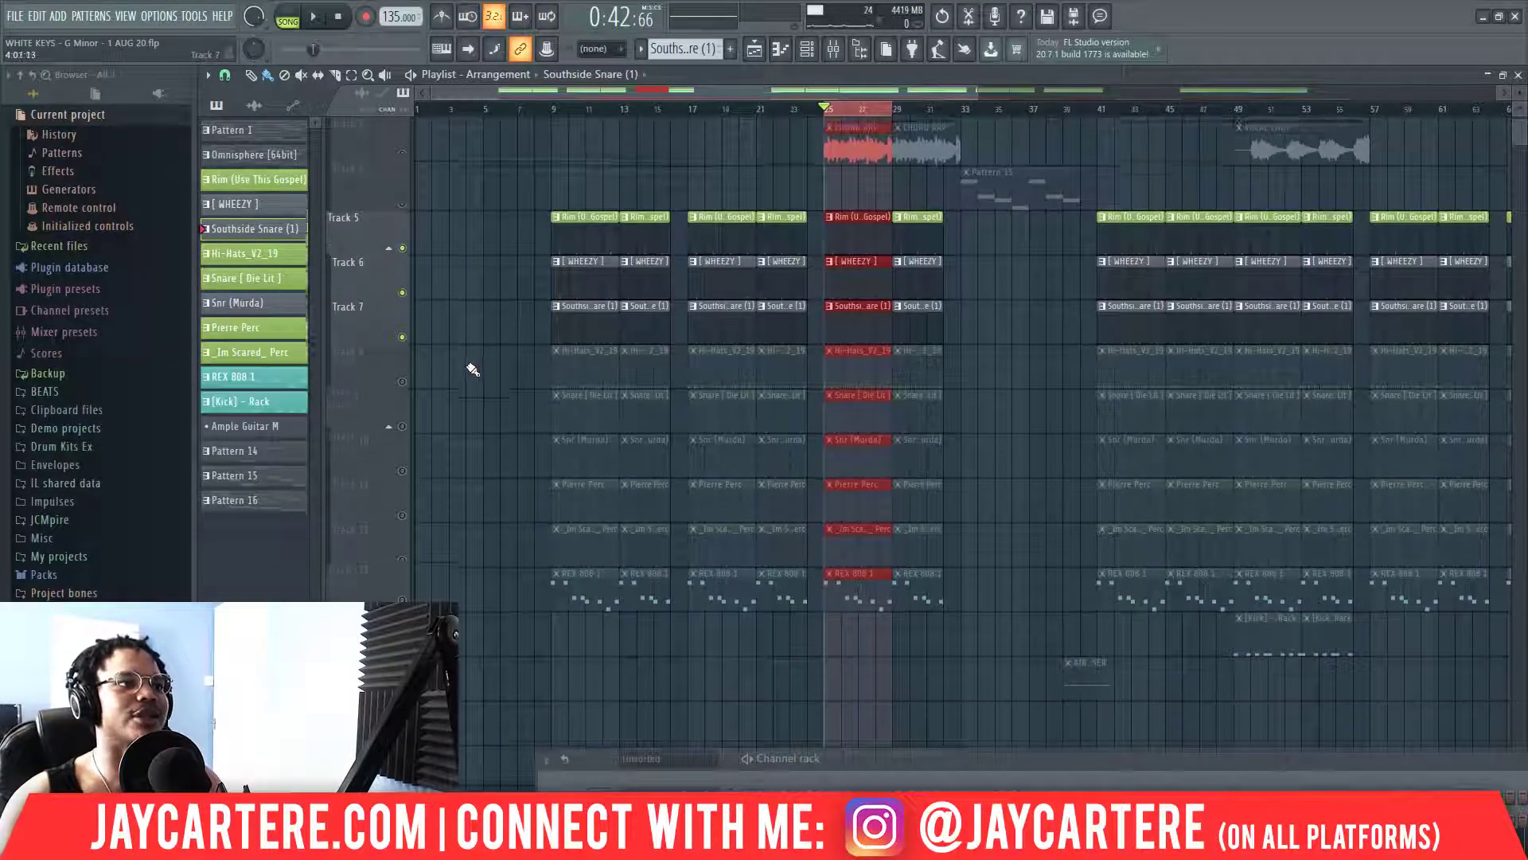
{"action": "left_click_drag", "start_coordinate": [864, 757], "coordinate": [752, 331]}
{"action": "left_click", "coordinate": [263, 253]}
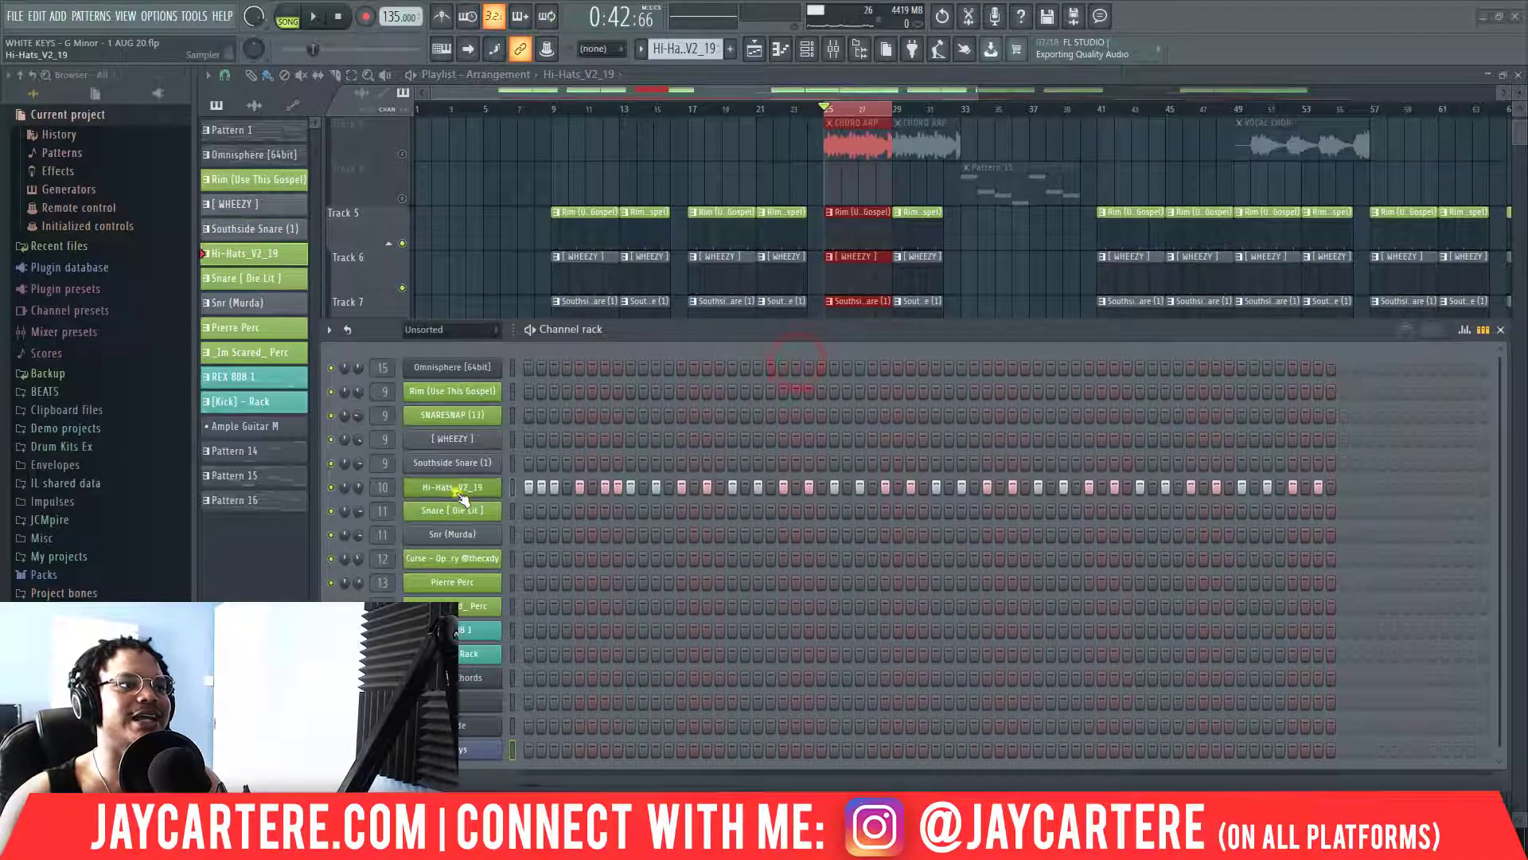
{"action": "right_click", "coordinate": [490, 485]}
{"action": "left_click", "coordinate": [582, 485]}
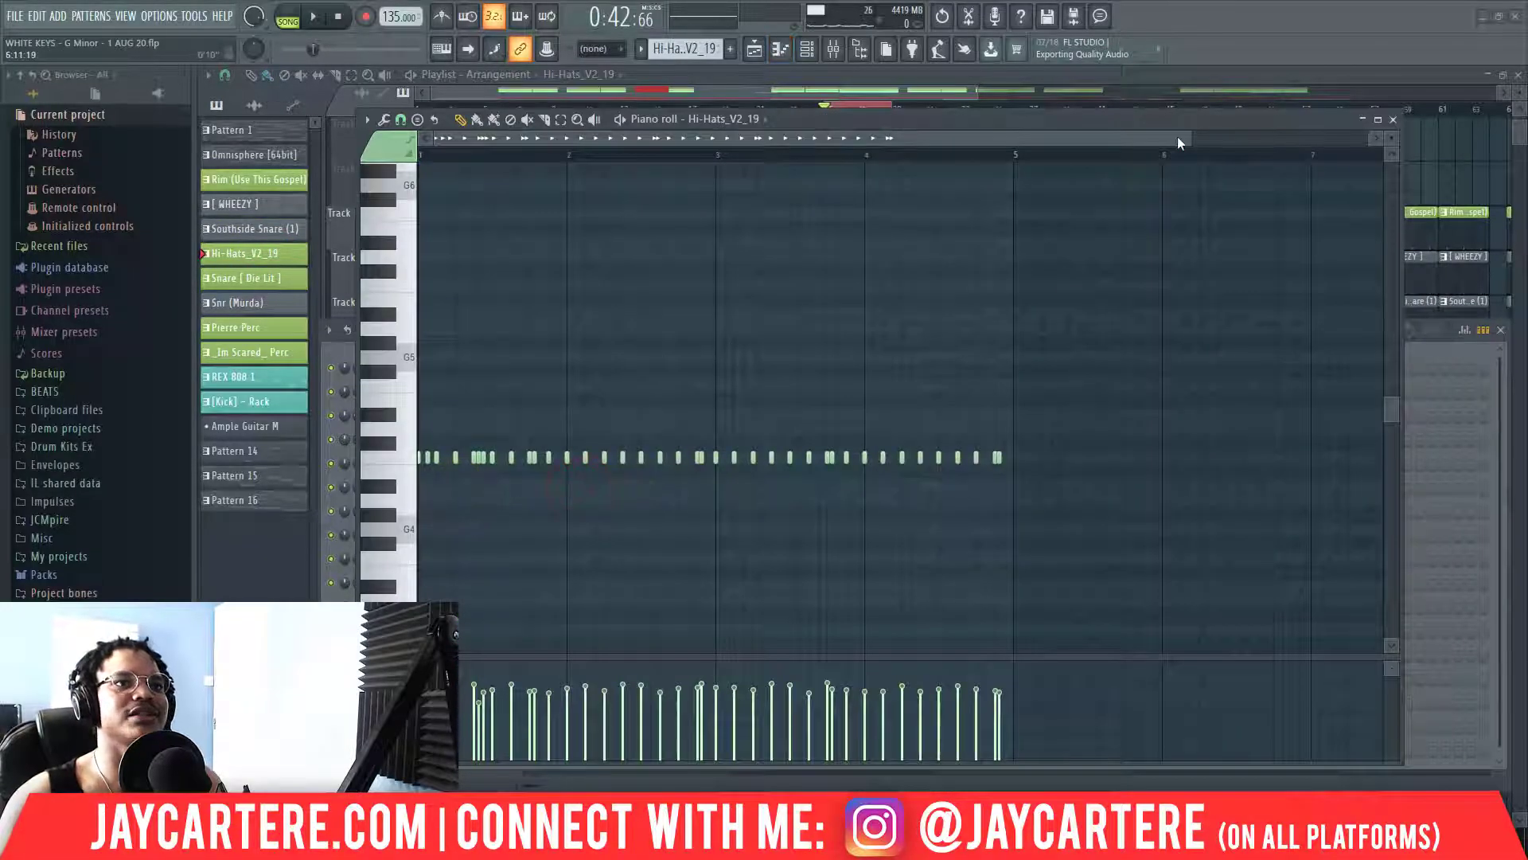
{"action": "left_click_drag", "start_coordinate": [1181, 136], "coordinate": [1114, 138]}
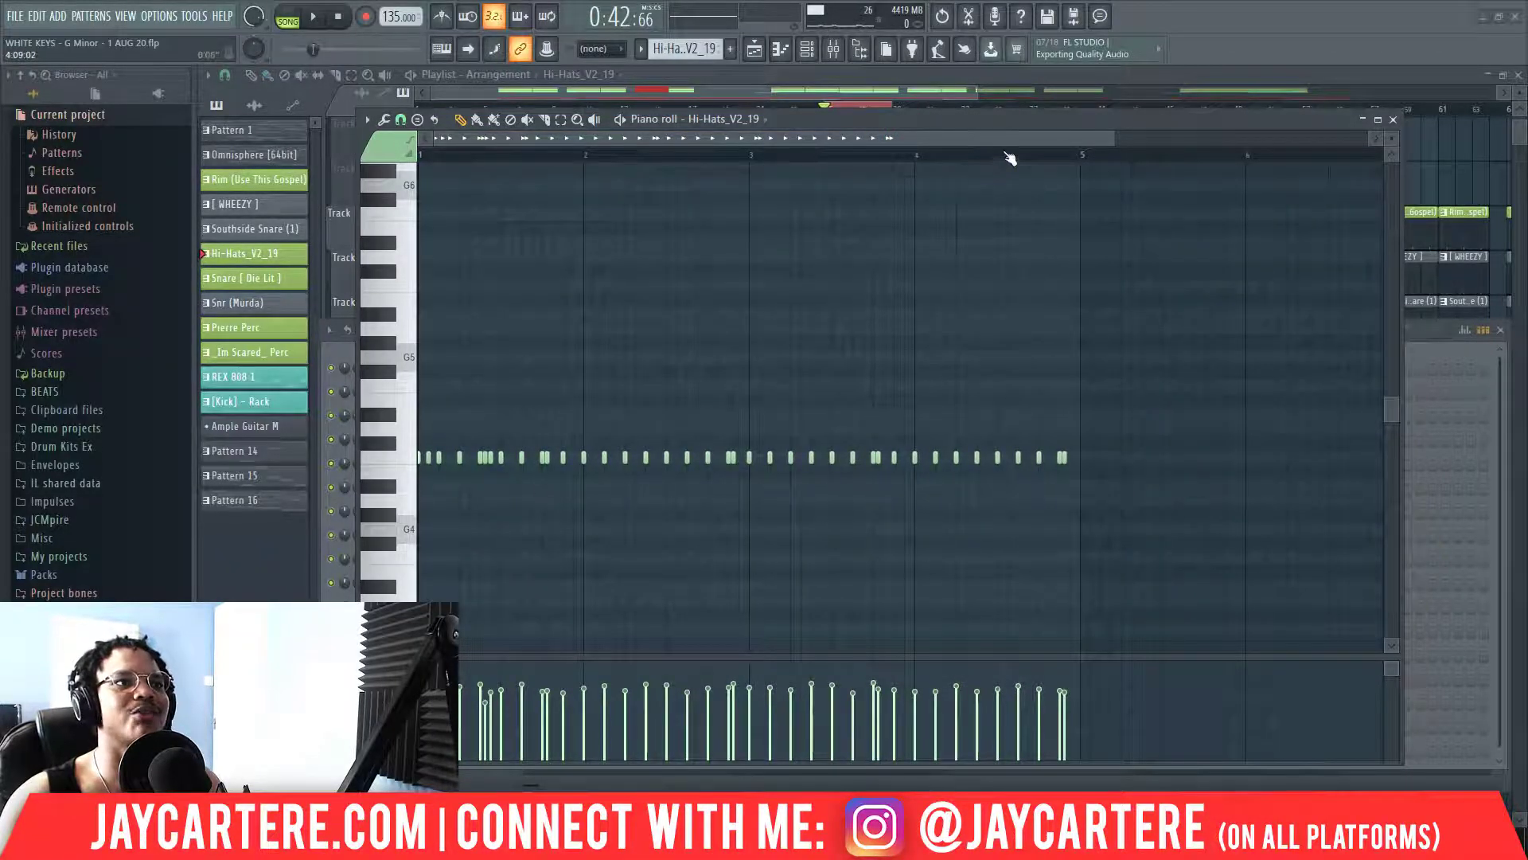
{"action": "left_click", "coordinate": [1019, 139]}
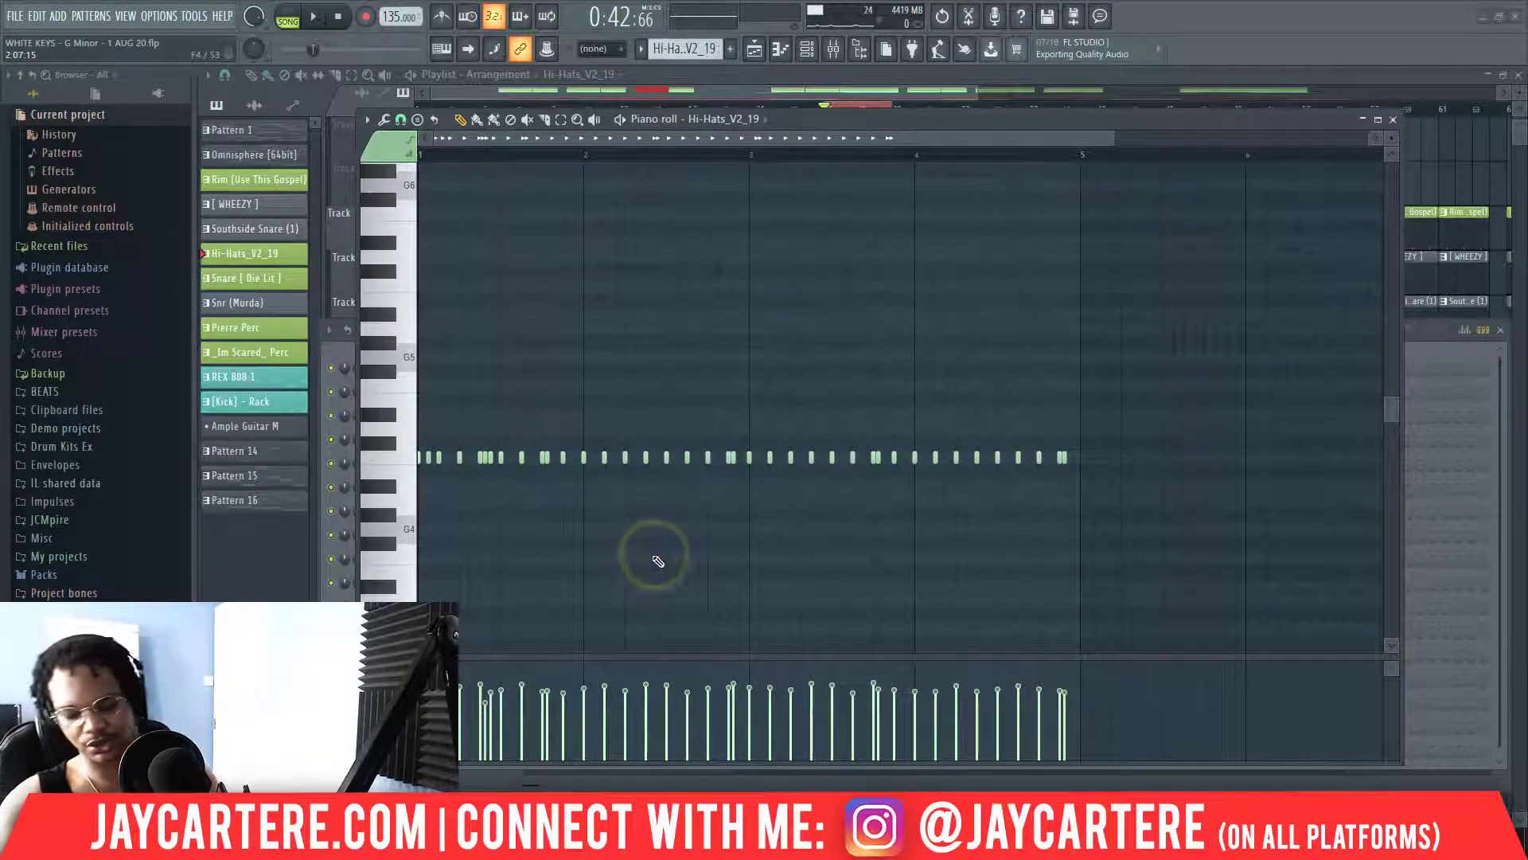
Select all the hi-hat notes, view the piano roll randomizer's level settings and close it without applying them.
{"action": "key", "text": "ctrl+a"}
{"action": "key", "text": "alt+r"}
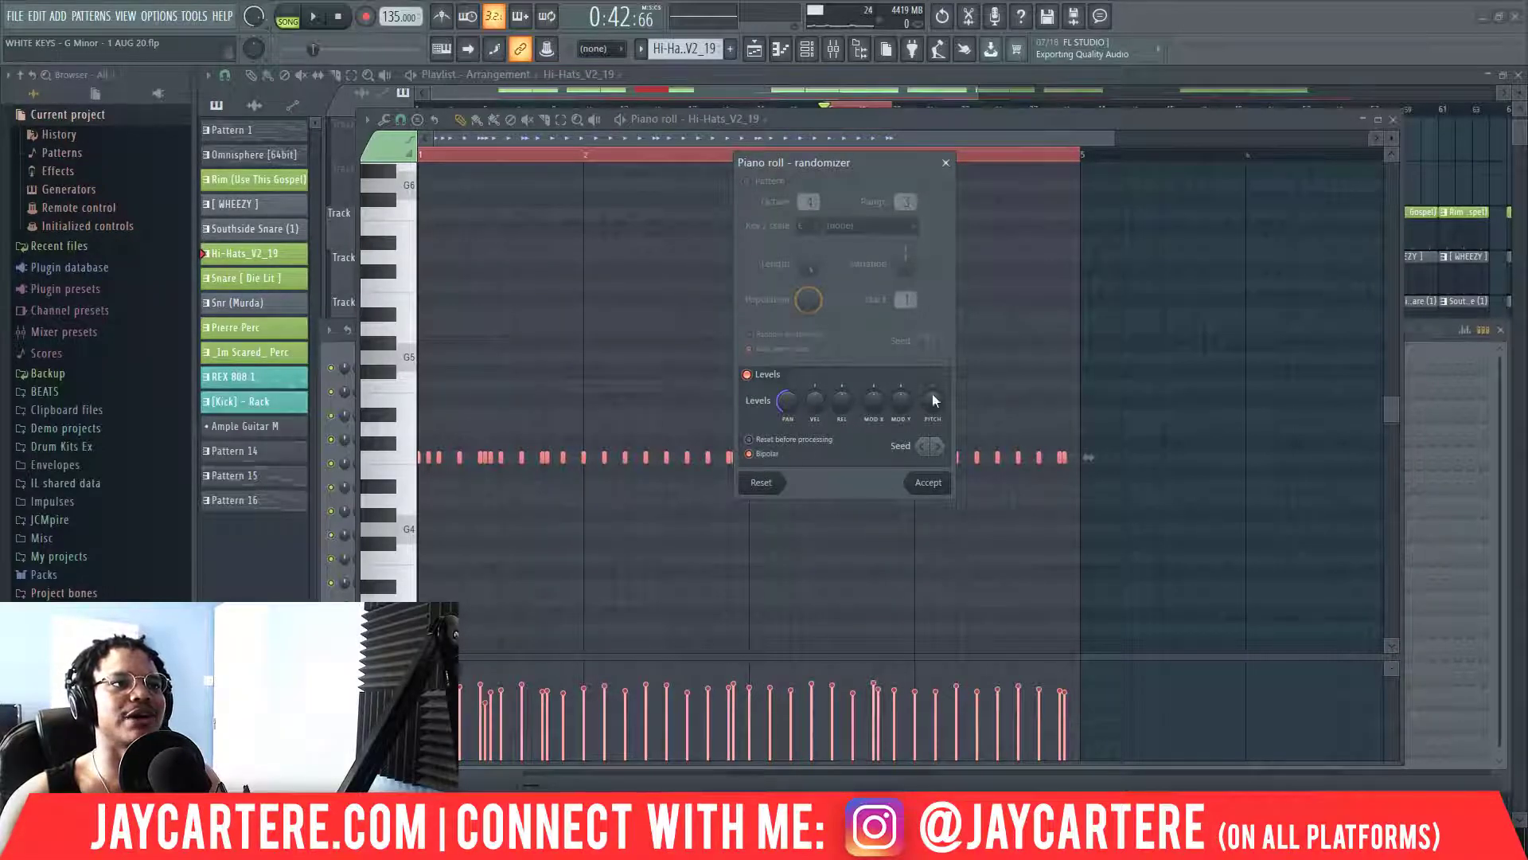
{"action": "left_click", "coordinate": [946, 163]}
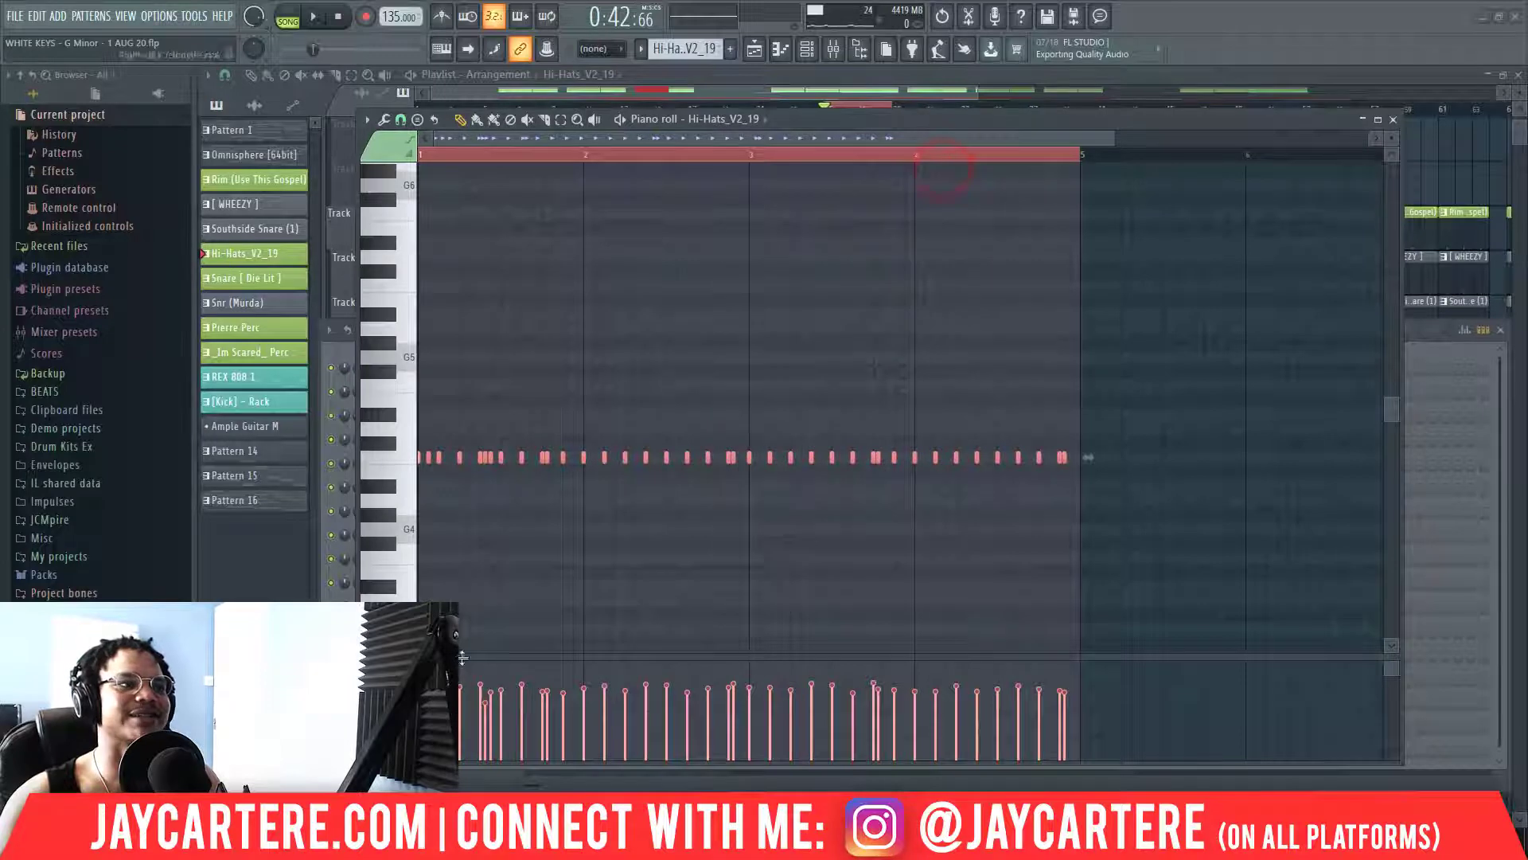
Show the hi-hat notes' panning in the control lane instead of velocity, and reposition the piano roll to reveal the lane.
{"action": "left_click", "coordinate": [390, 677]}
{"action": "left_click", "coordinate": [433, 700]}
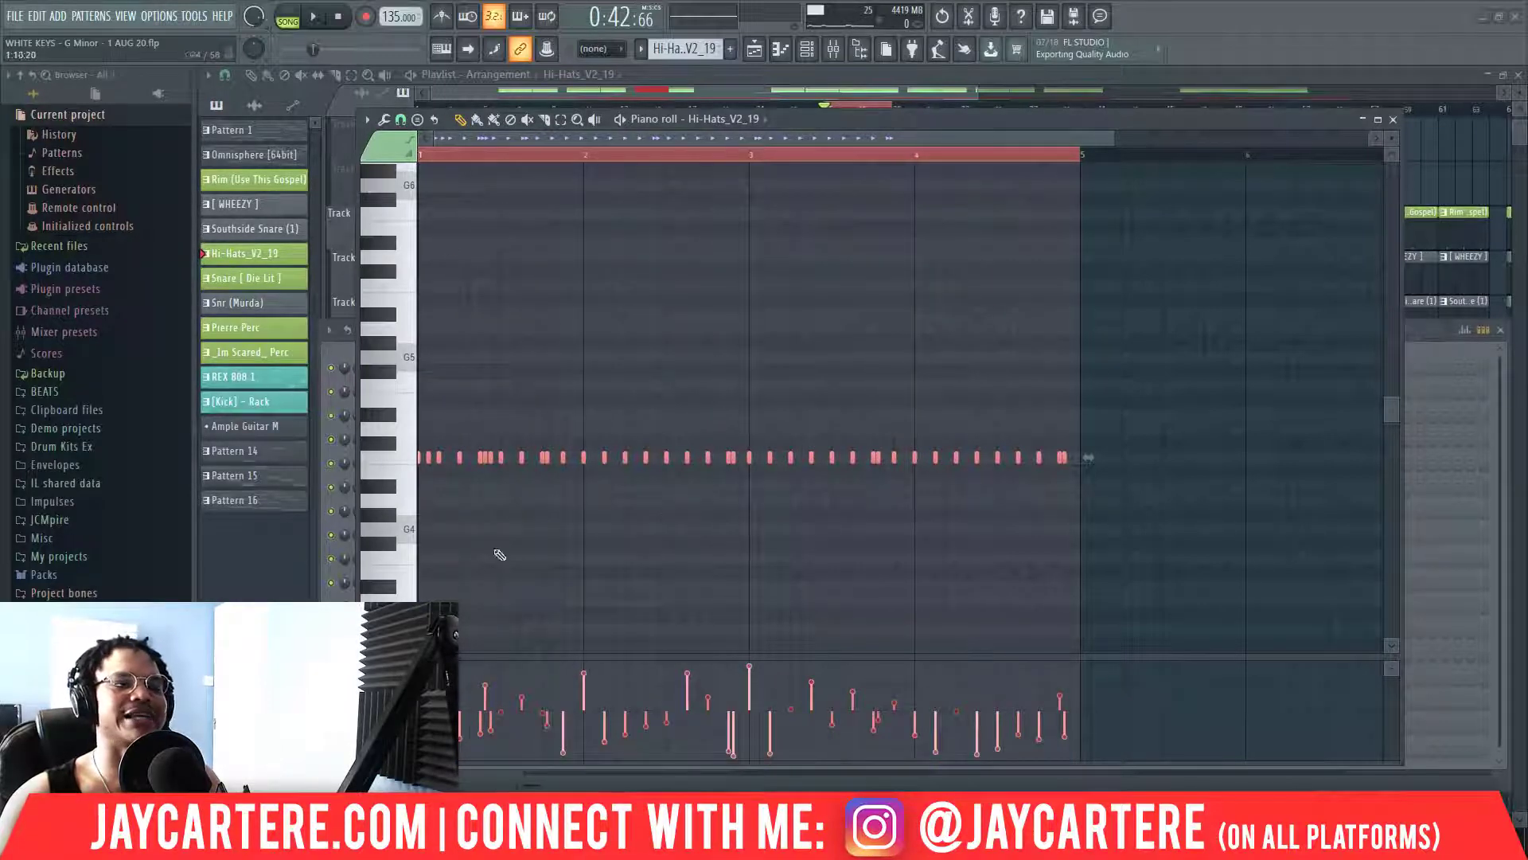
{"action": "left_click_drag", "start_coordinate": [993, 131], "coordinate": [1091, 151]}
Switch back to pattern mode, play the Hi-Hats_V2_19 pattern, stop playback and close the piano roll.
{"action": "left_click", "coordinate": [298, 12]}
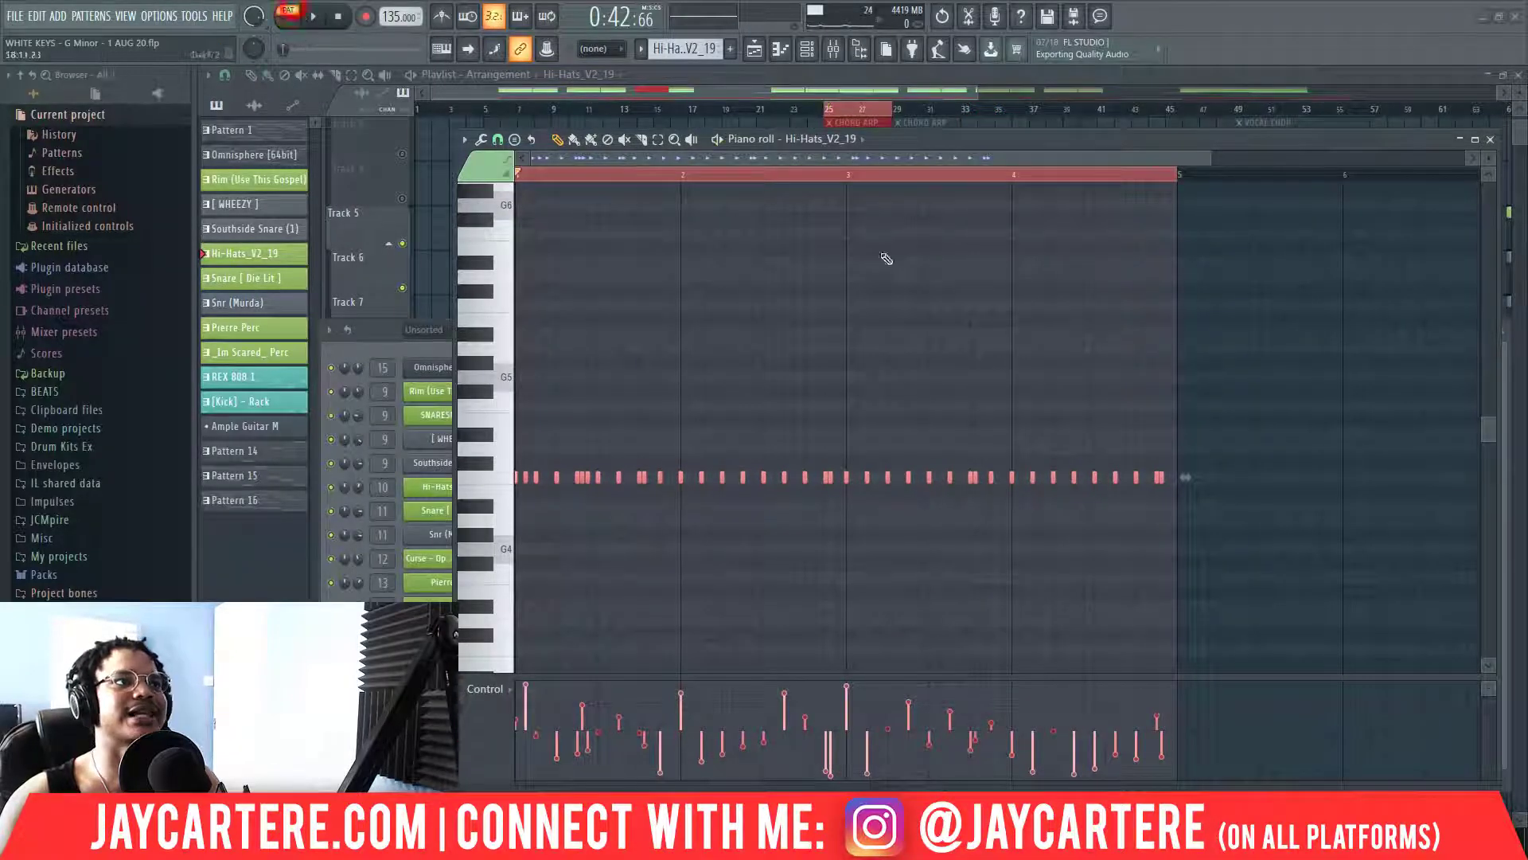
{"action": "key", "text": "space"}
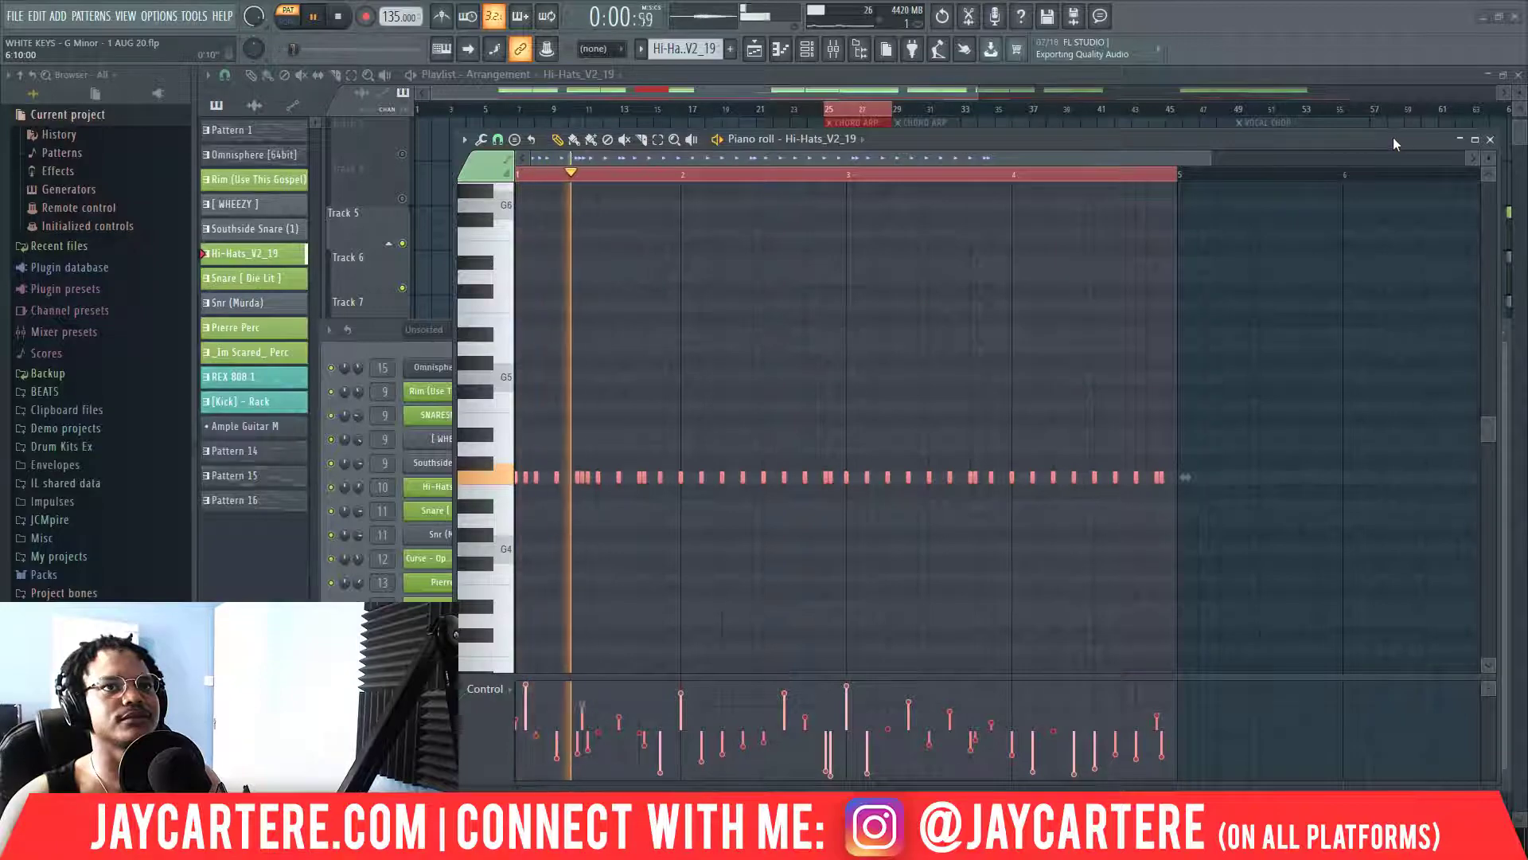
{"action": "key", "text": "space"}
{"action": "left_click", "coordinate": [1490, 139]}
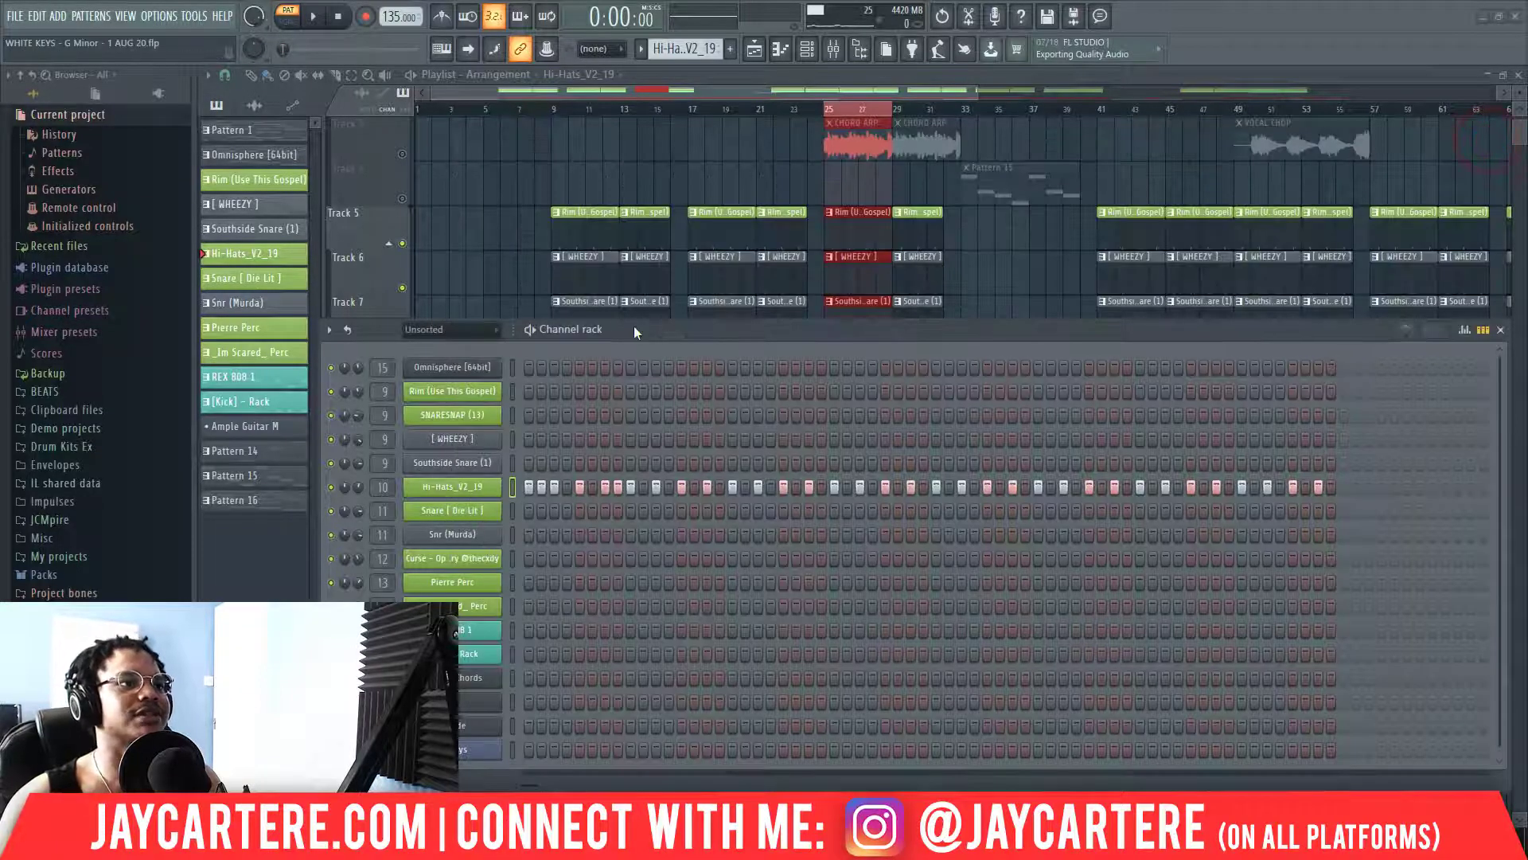
Make the Snare [ Die Lit ] pattern current in the channel rack, play it and stop playback.
{"action": "left_click_drag", "start_coordinate": [635, 328], "coordinate": [610, 322]}
{"action": "scroll", "coordinate": [683, 48], "scroll_direction": "down", "scroll_amount": 1}
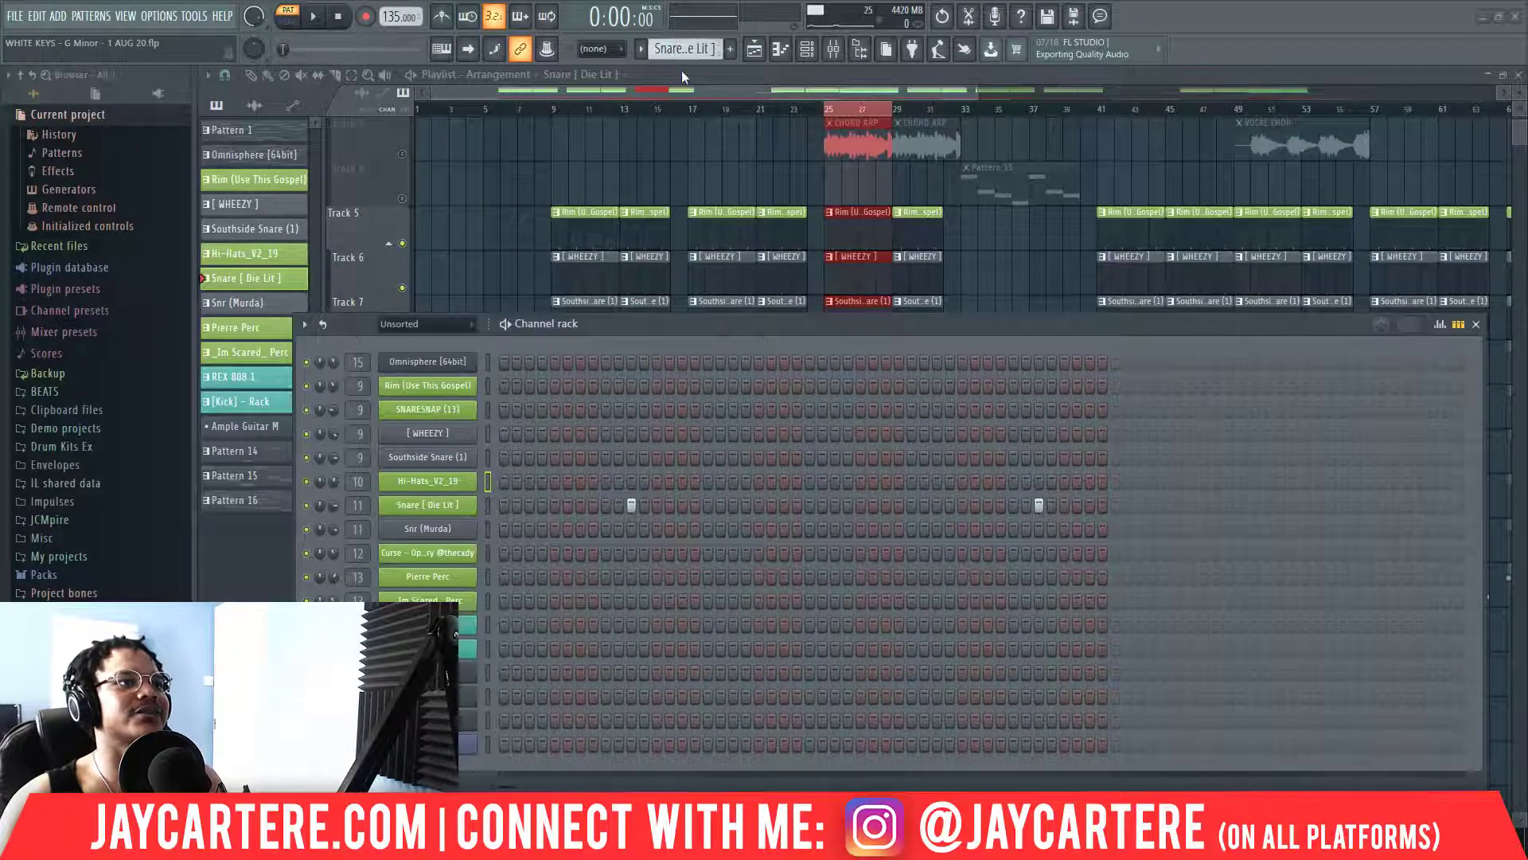
{"action": "left_click_drag", "start_coordinate": [624, 323], "coordinate": [625, 324]}
{"action": "key", "text": "space"}
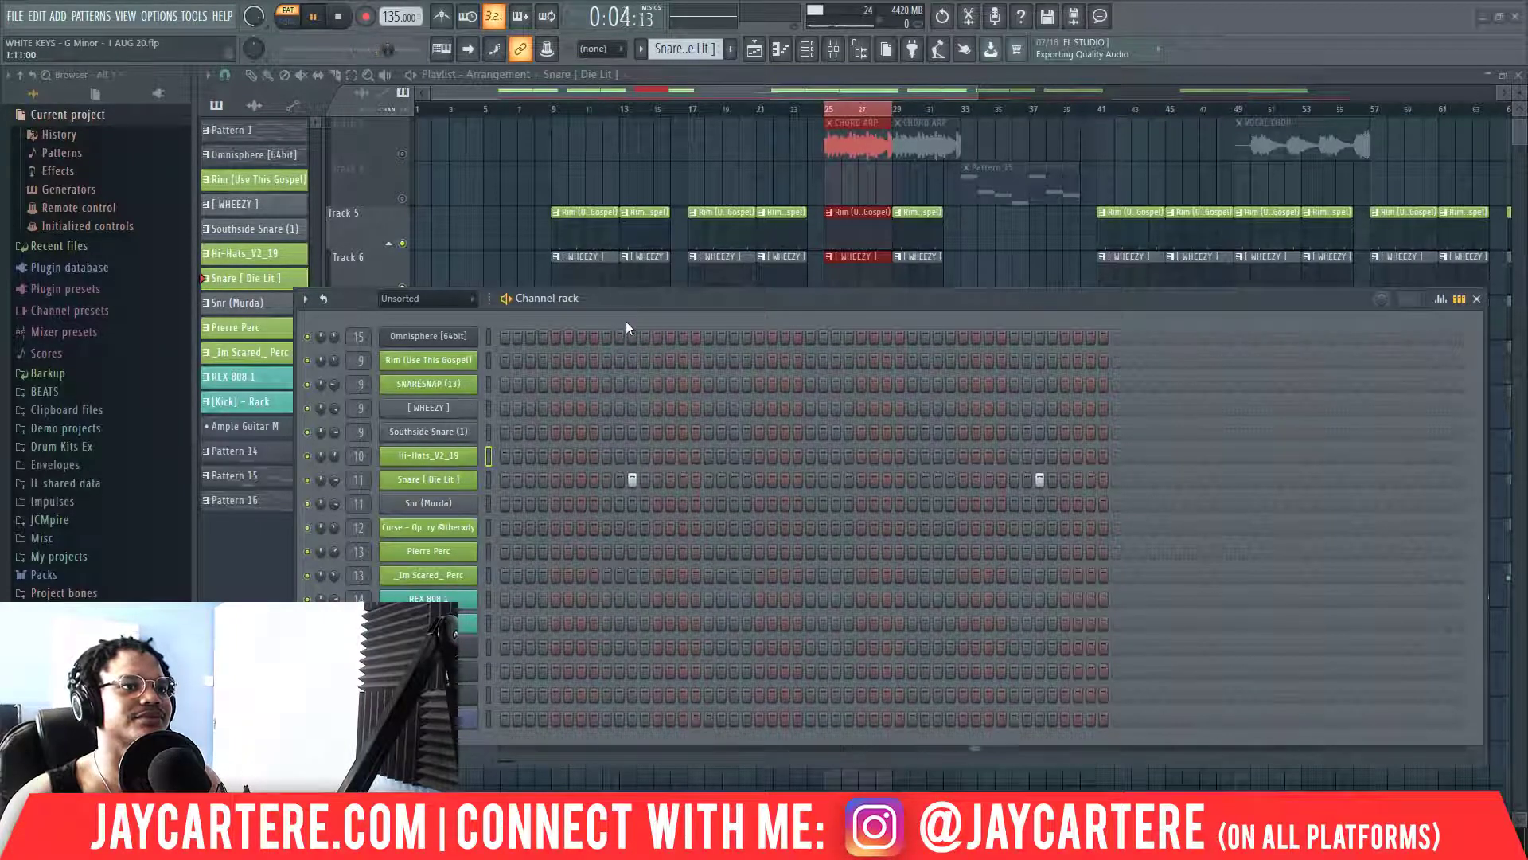
{"action": "key", "text": "space"}
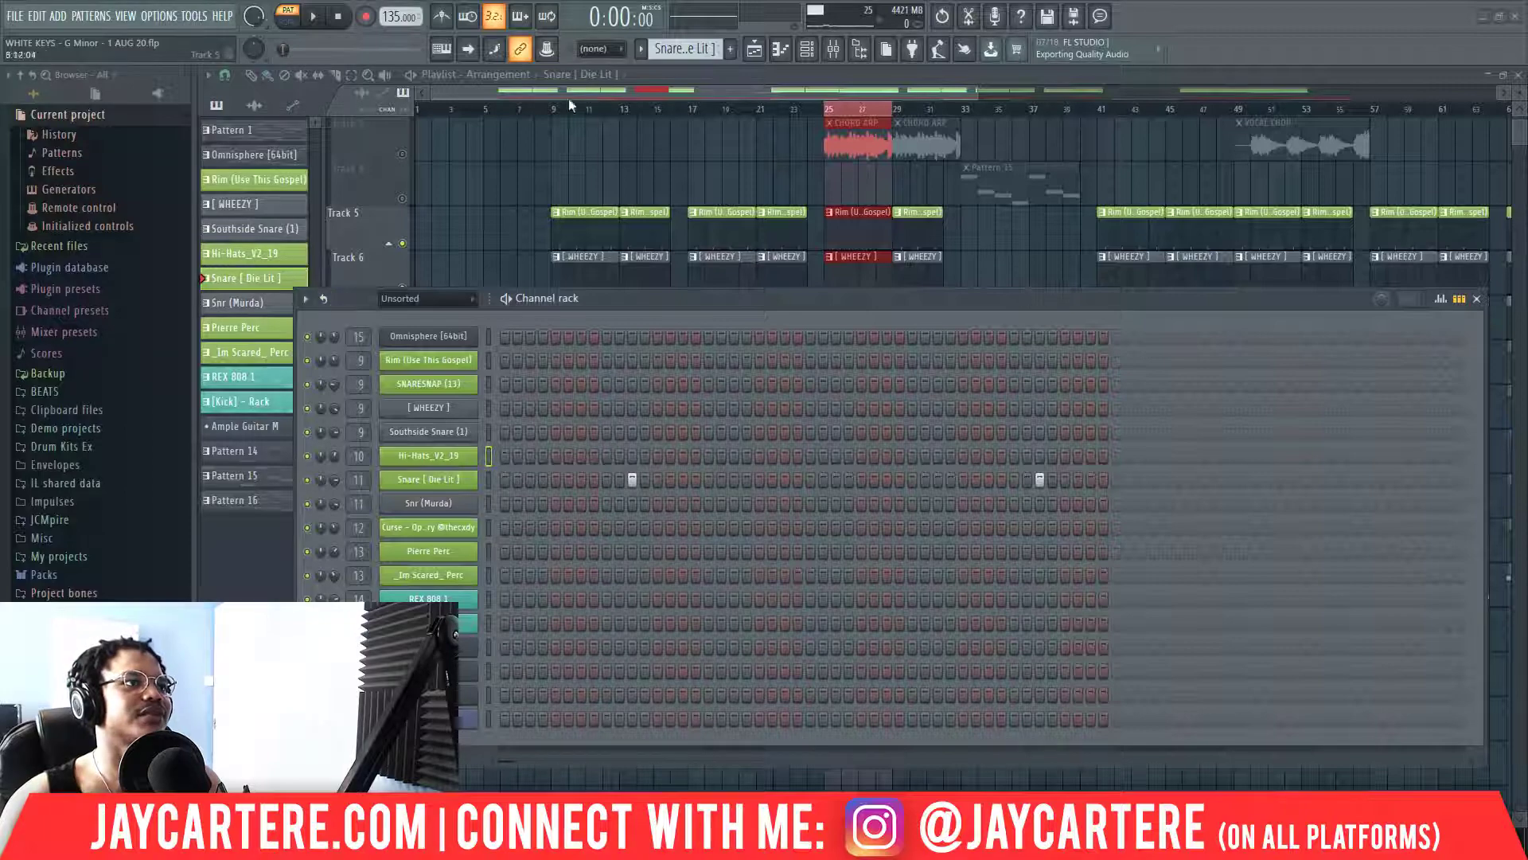
Play the Snr (Murda) pattern, stop playback and move the channel rack lower over the playlist.
{"action": "scroll", "coordinate": [667, 50], "scroll_direction": "down", "scroll_amount": 1}
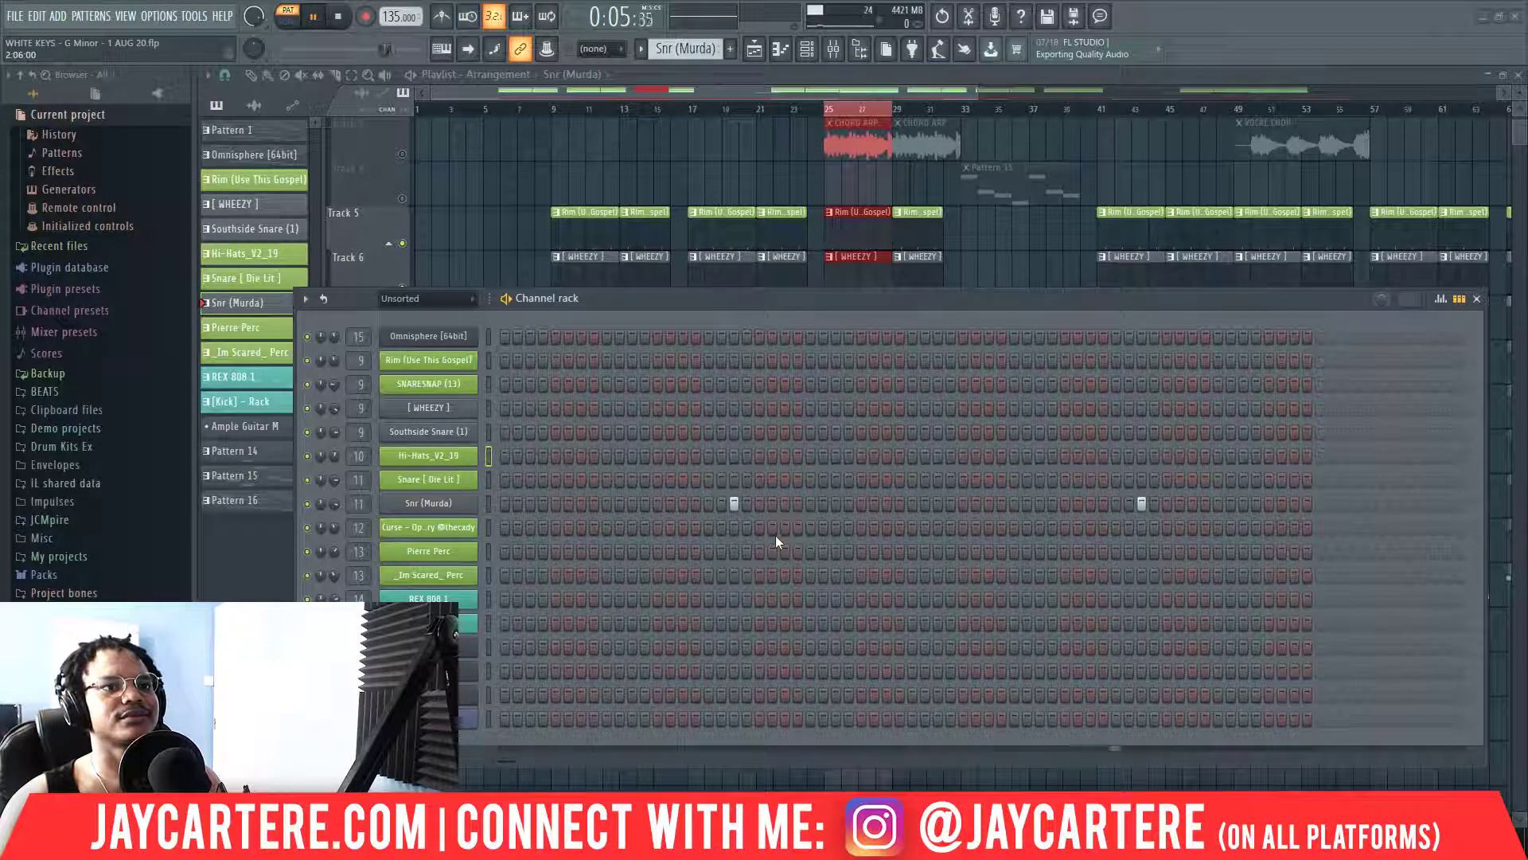
{"action": "key", "text": "space"}
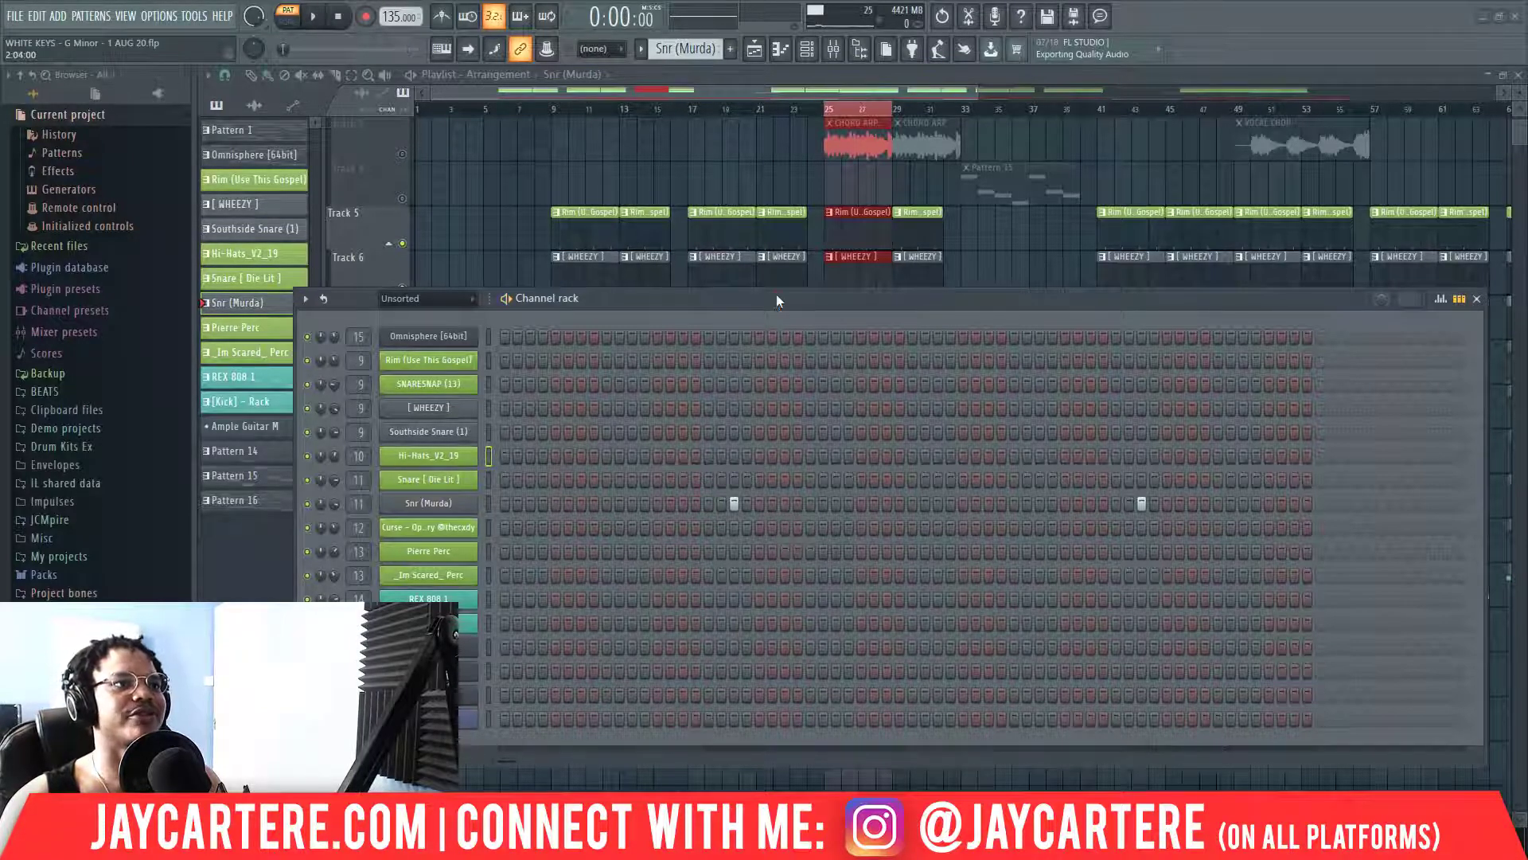
{"action": "left_click_drag", "start_coordinate": [777, 300], "coordinate": [801, 394]}
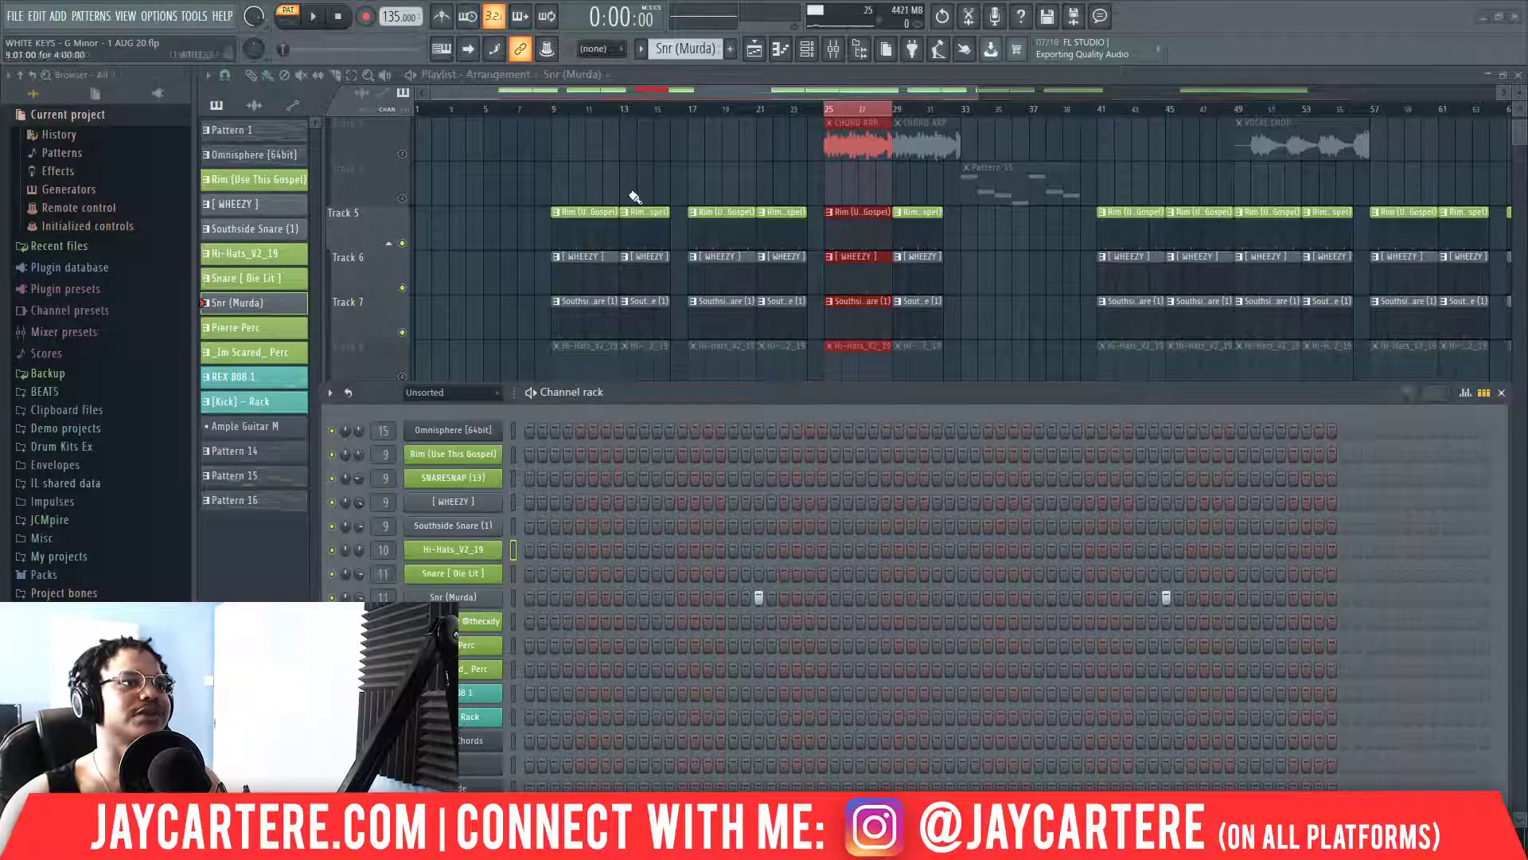
Play the Pierre Perc pattern and stop it, and play and stop the _Im Scared_ Perc pattern.
{"action": "scroll", "coordinate": [686, 49], "scroll_direction": "down", "scroll_amount": 1}
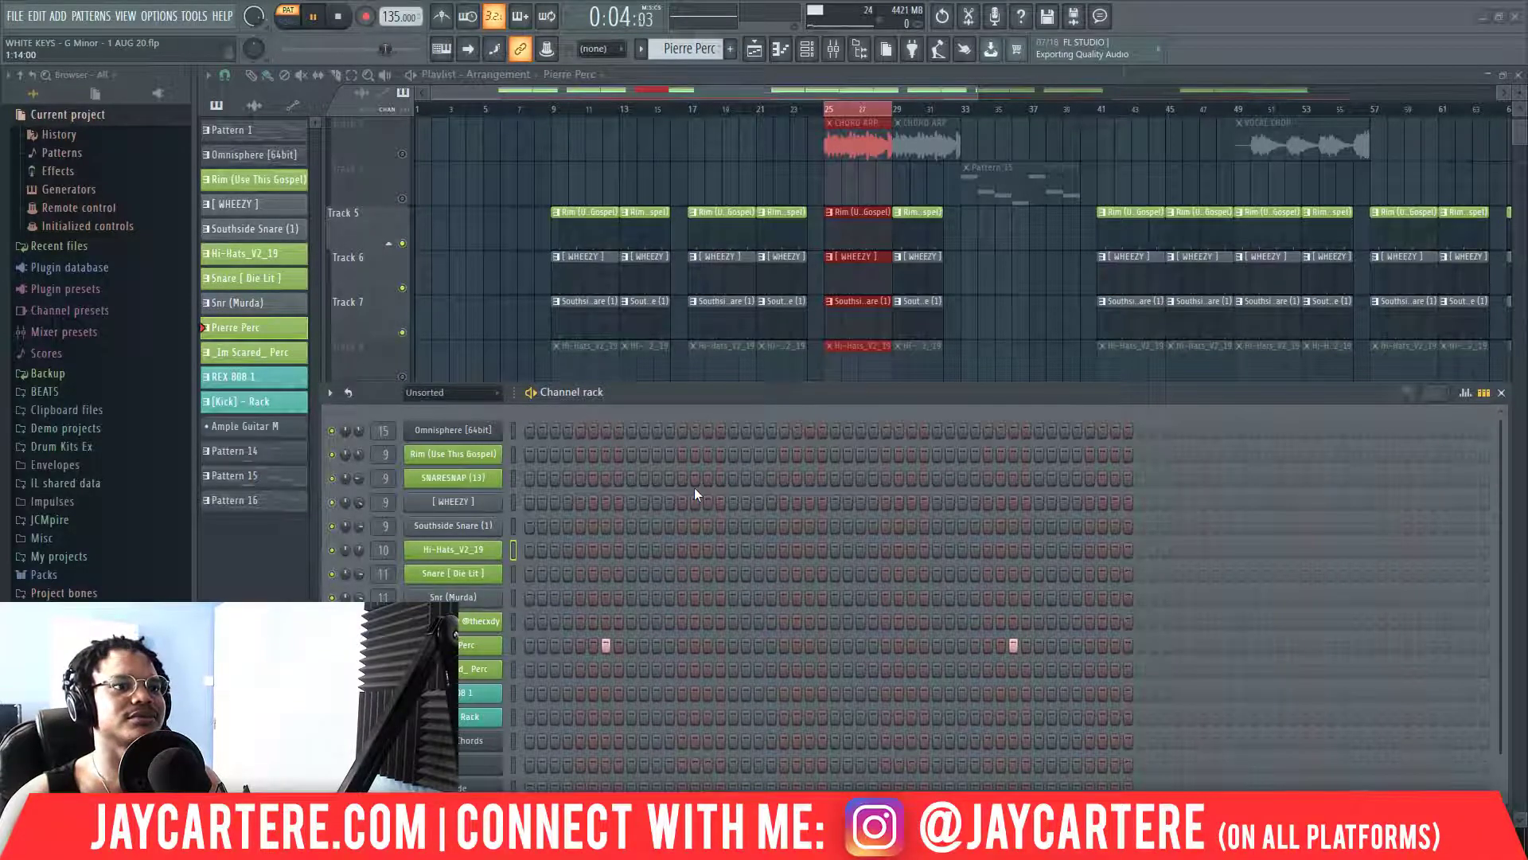
{"action": "key", "text": "space"}
{"action": "scroll", "coordinate": [699, 50], "scroll_direction": "down", "scroll_amount": 1}
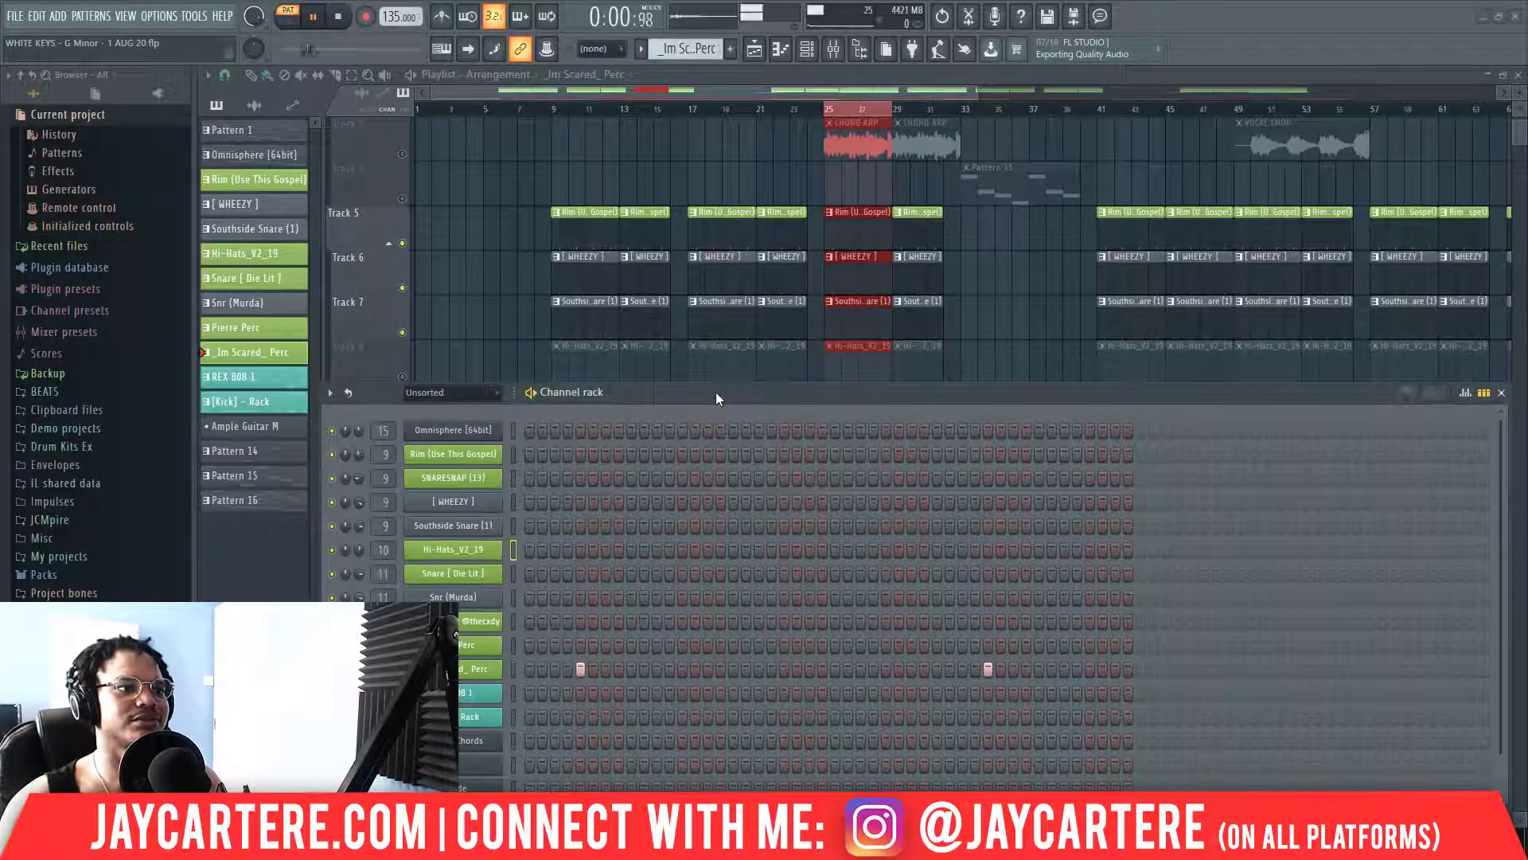
{"action": "left_click_drag", "start_coordinate": [715, 390], "coordinate": [714, 372]}
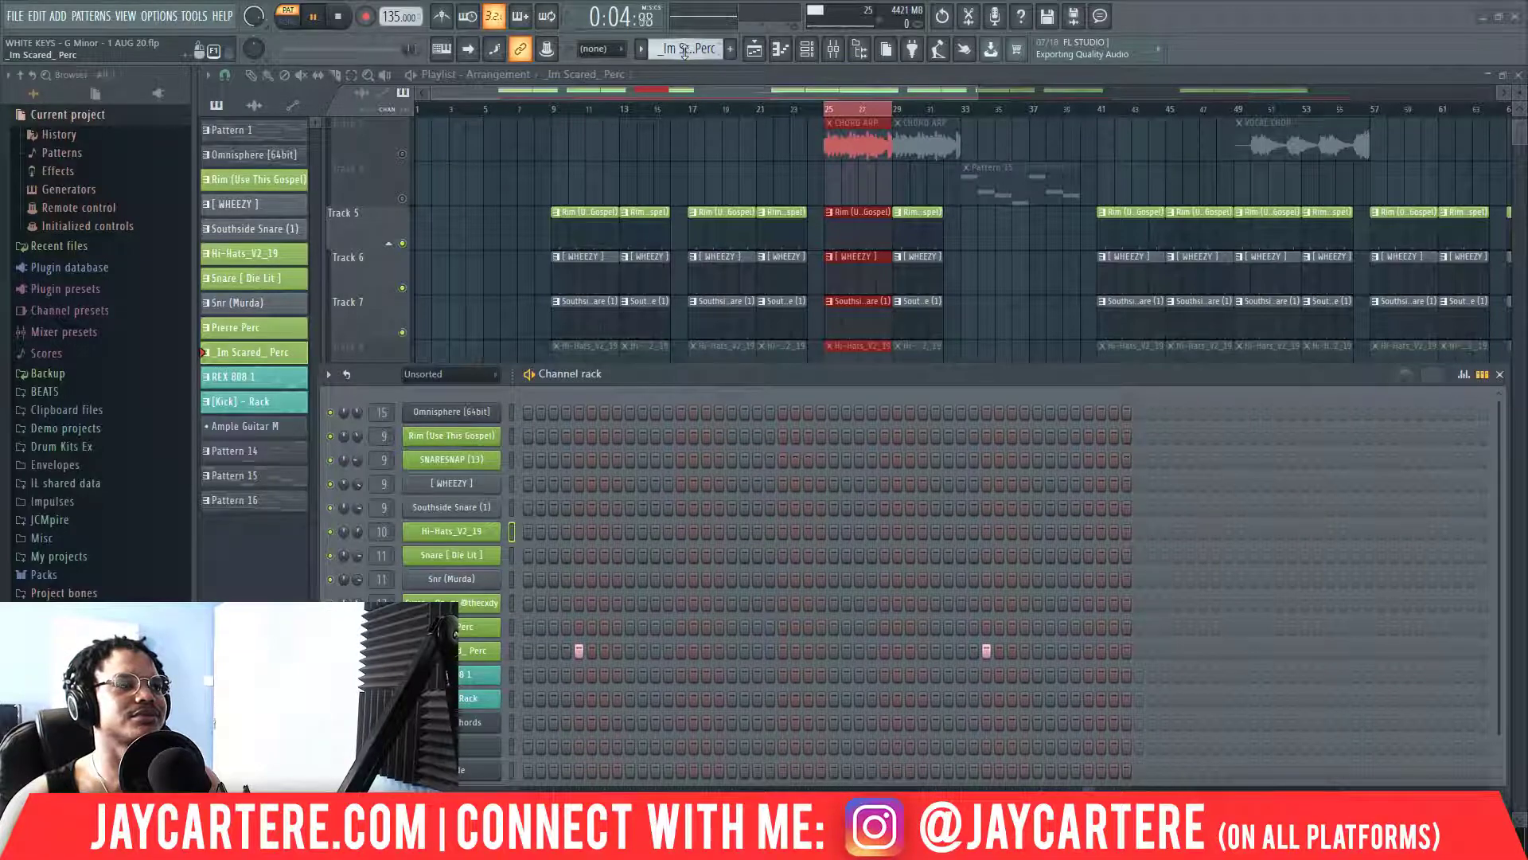
{"action": "key", "text": "space"}
Make the REX 808 1 pattern current, move the channel rack higher and open the REX 808 1 channel in the piano roll.
{"action": "scroll", "coordinate": [688, 52], "scroll_direction": "down", "scroll_amount": 1}
{"action": "left_click_drag", "start_coordinate": [666, 372], "coordinate": [627, 218]}
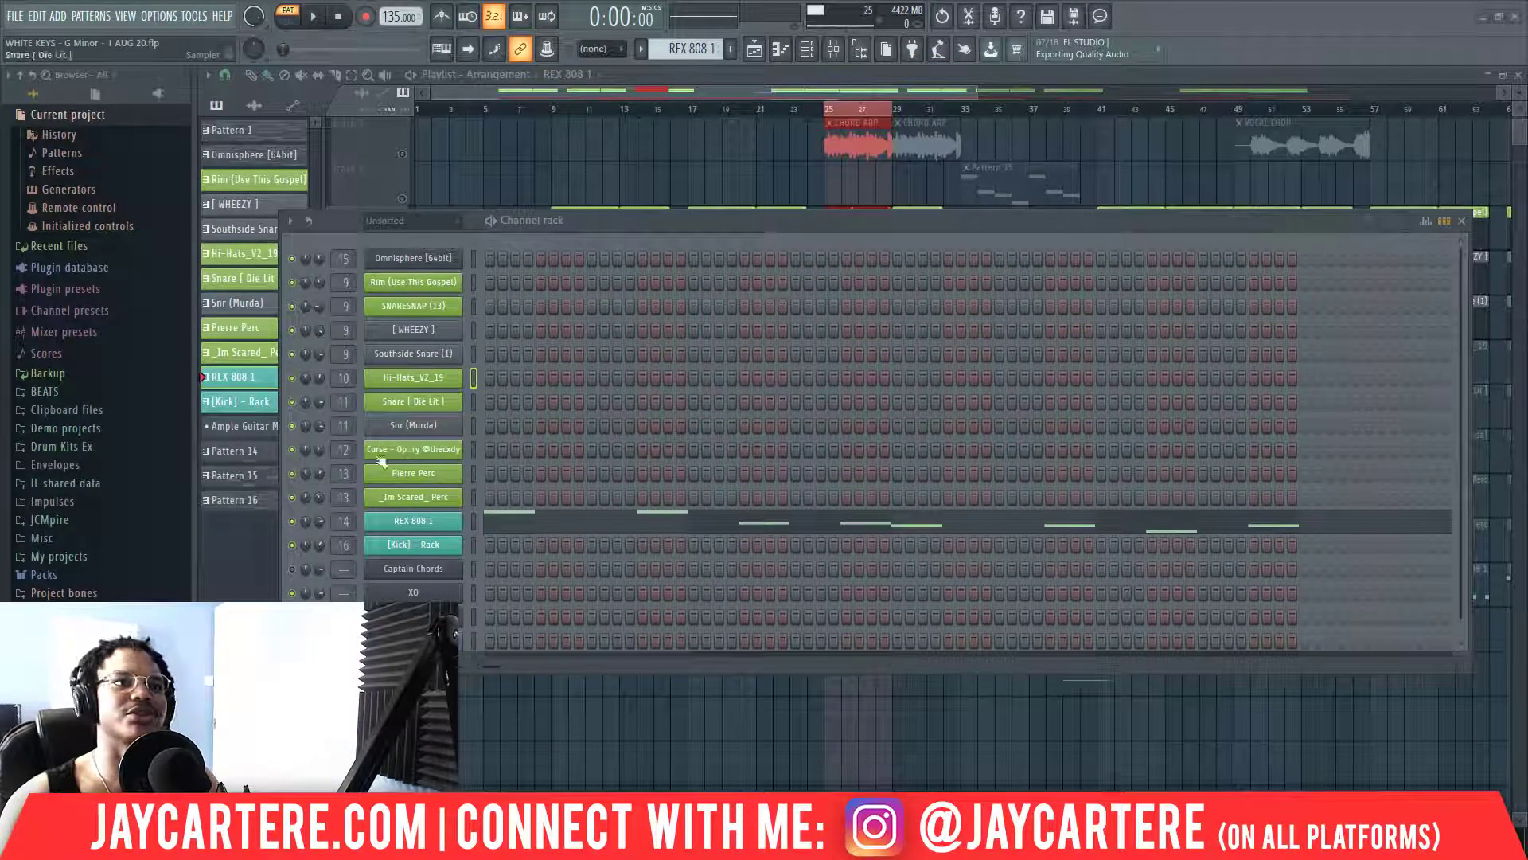
{"action": "right_click", "coordinate": [413, 520]}
{"action": "left_click", "coordinate": [503, 521]}
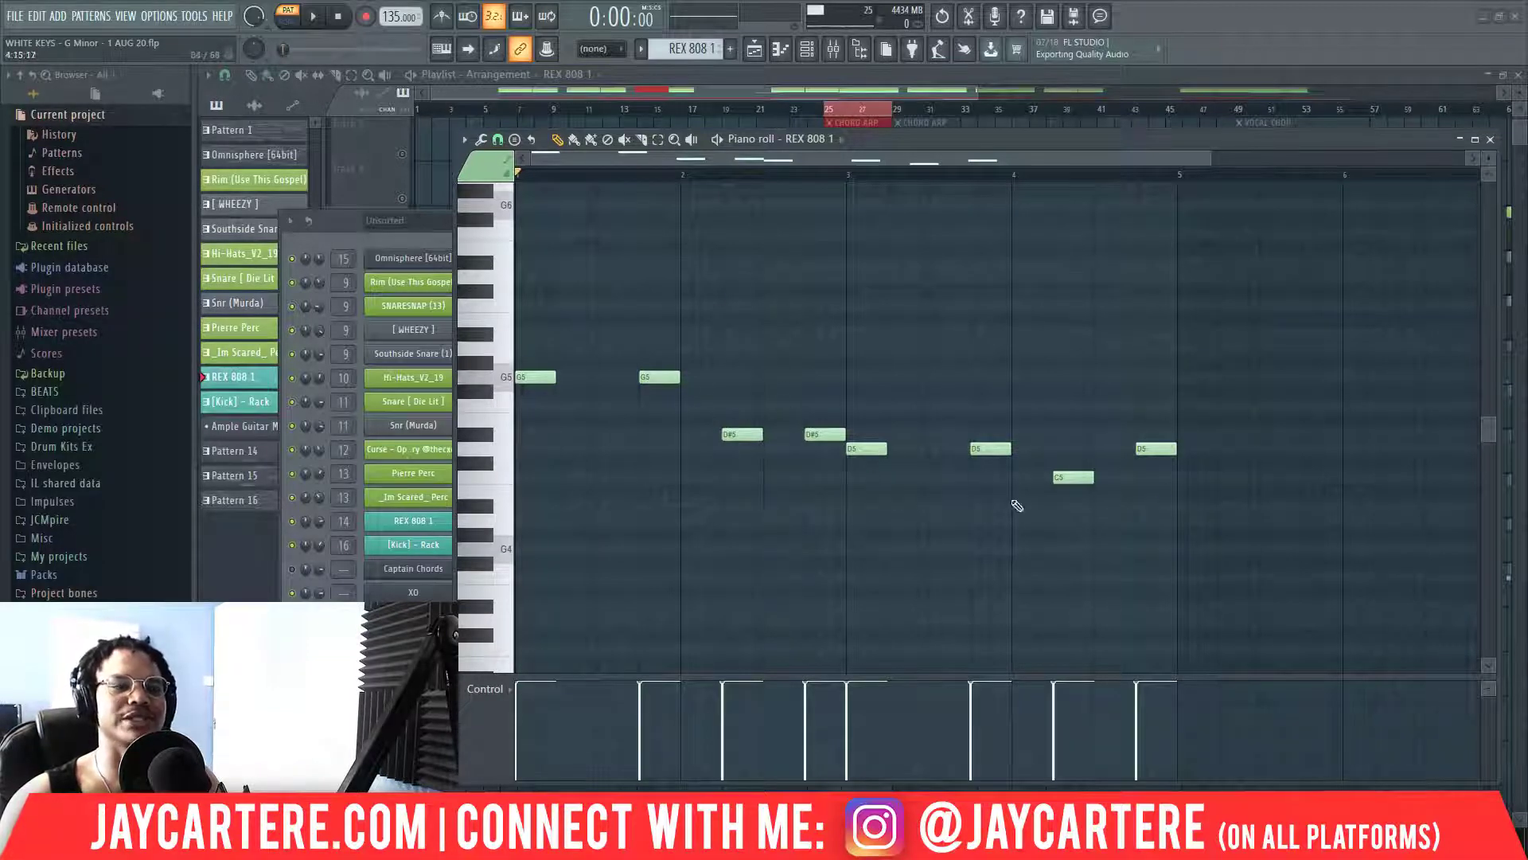
Audition the lowest 808 note, show the whole 808 line in the repositioned piano roll, and close the piano roll.
{"action": "left_click", "coordinate": [1070, 482]}
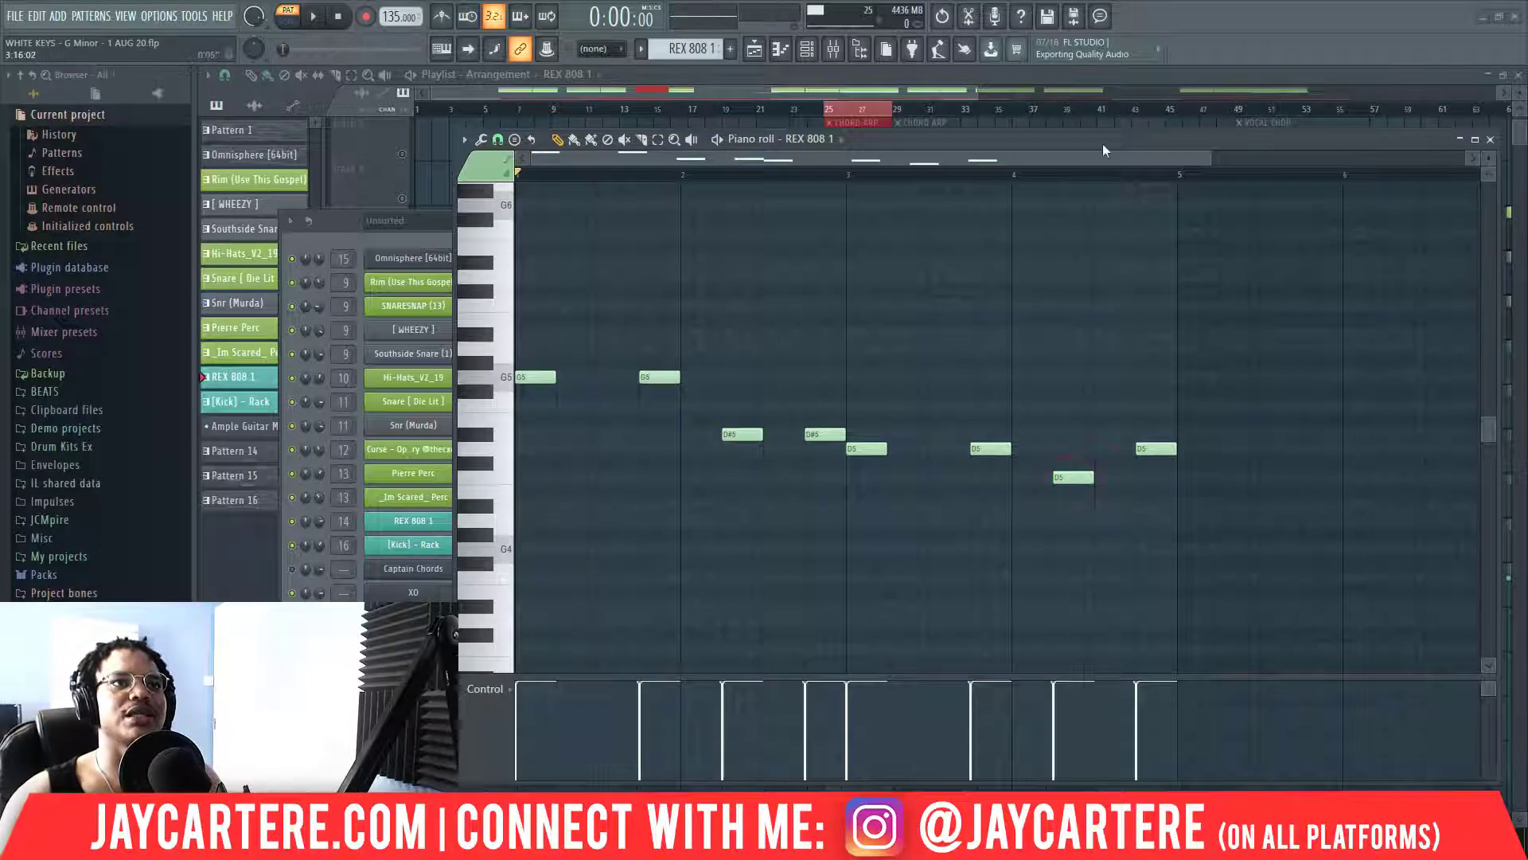
{"action": "left_click_drag", "start_coordinate": [1193, 143], "coordinate": [1089, 135]}
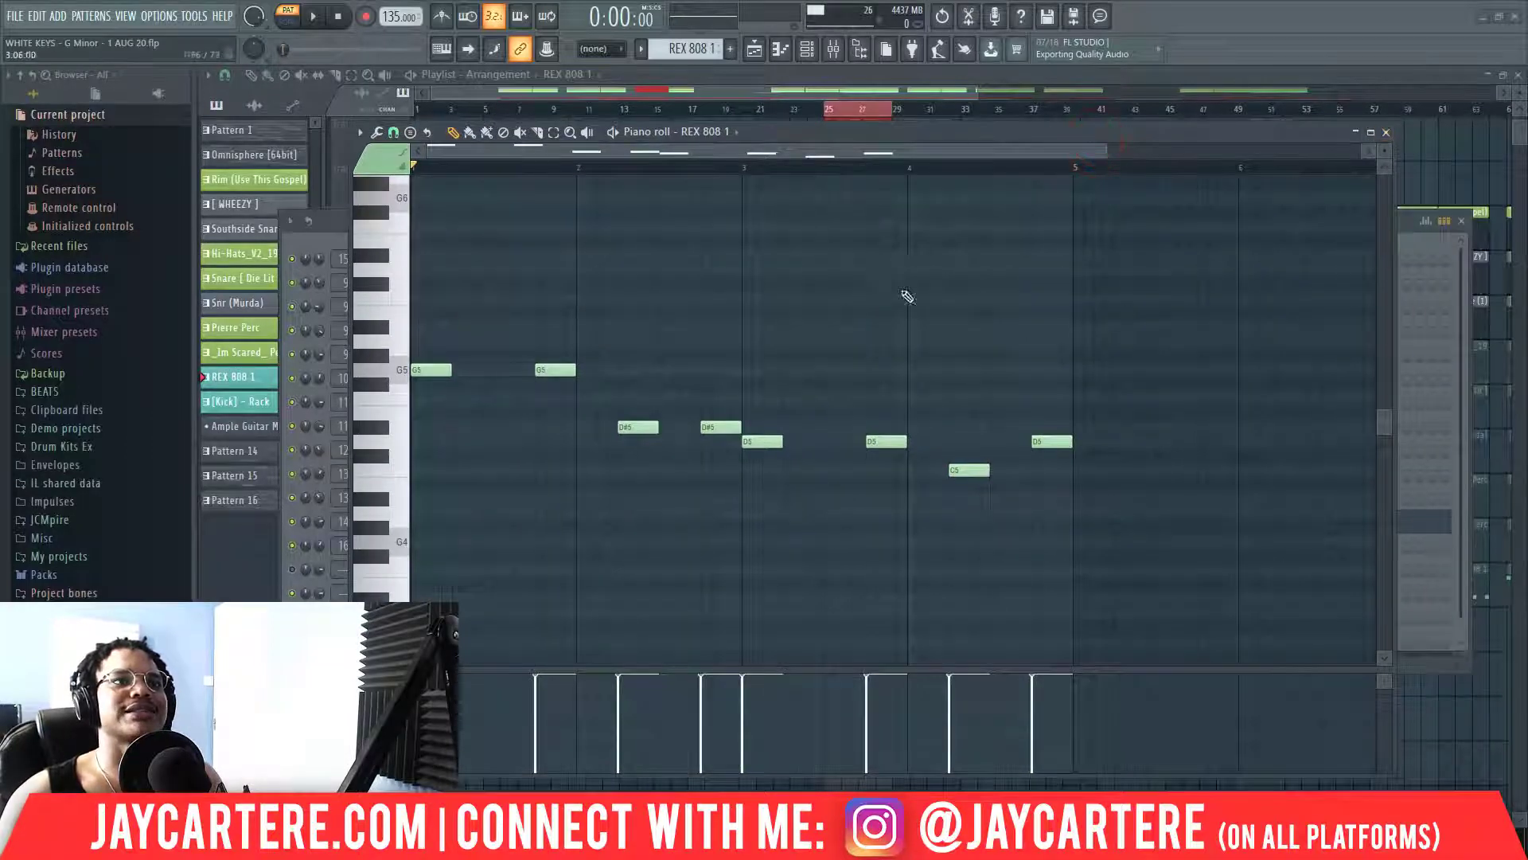
{"action": "left_click_drag", "start_coordinate": [1111, 156], "coordinate": [1180, 168]}
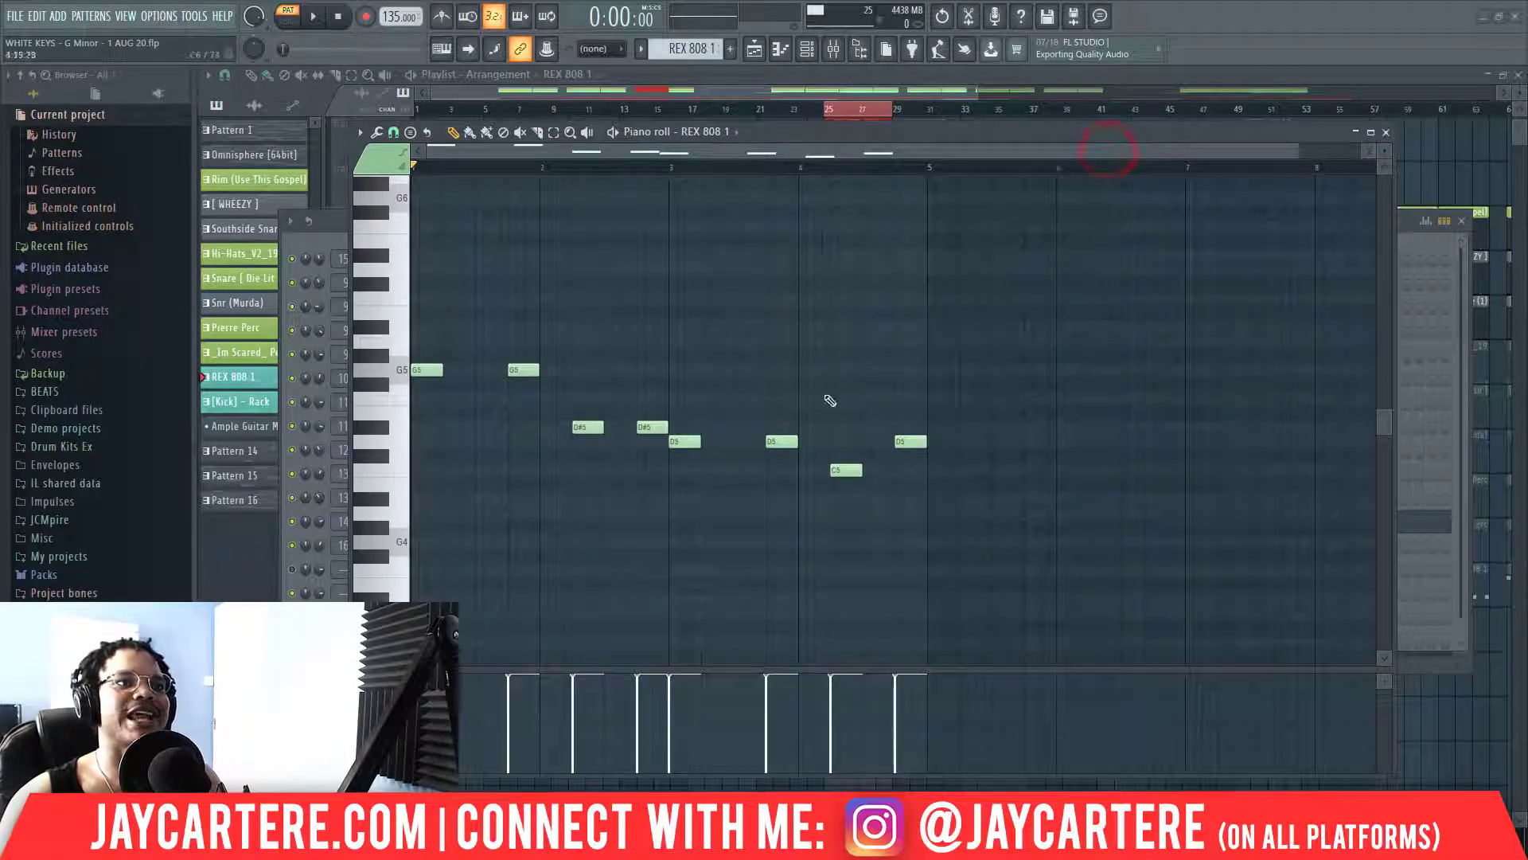
{"action": "left_click", "coordinate": [1386, 132]}
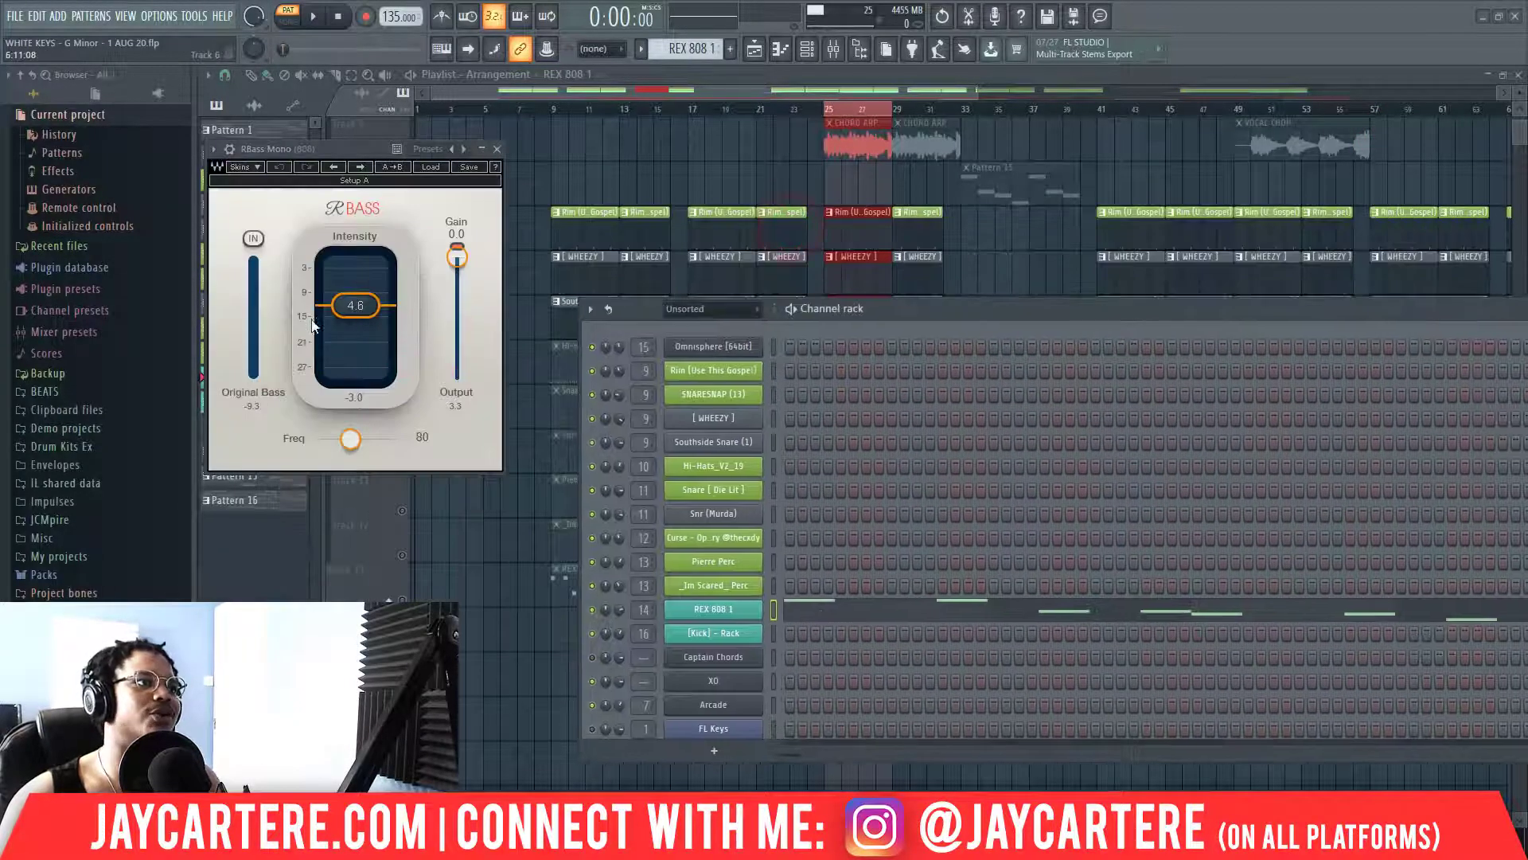
Close the RBass plugin on the 808 and play the REX 808 1 pattern with the channel rack in view.
{"action": "left_click", "coordinate": [499, 150]}
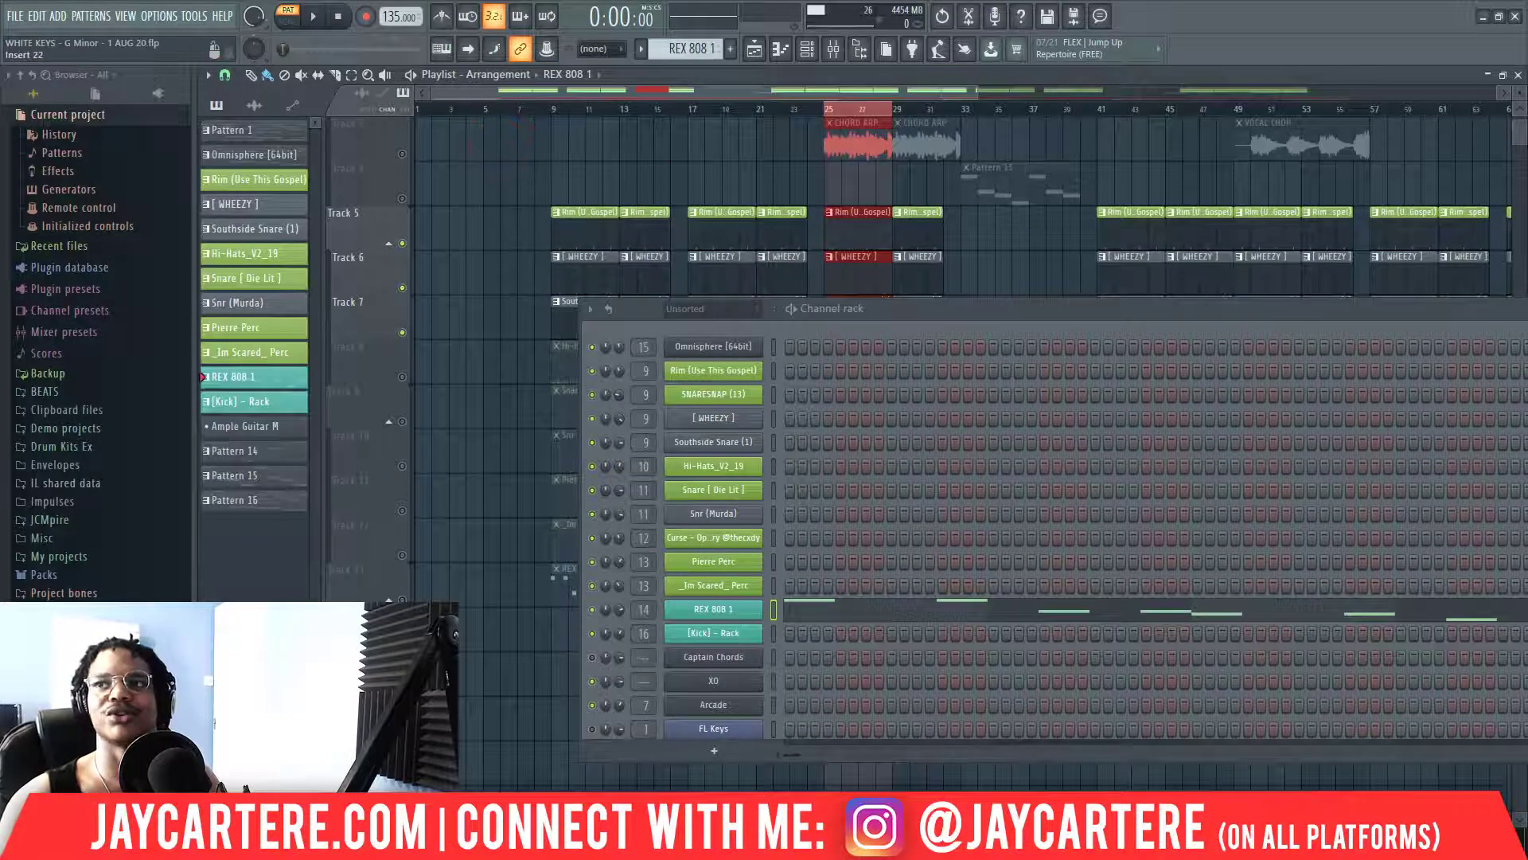
{"action": "left_click_drag", "start_coordinate": [1267, 313], "coordinate": [873, 245]}
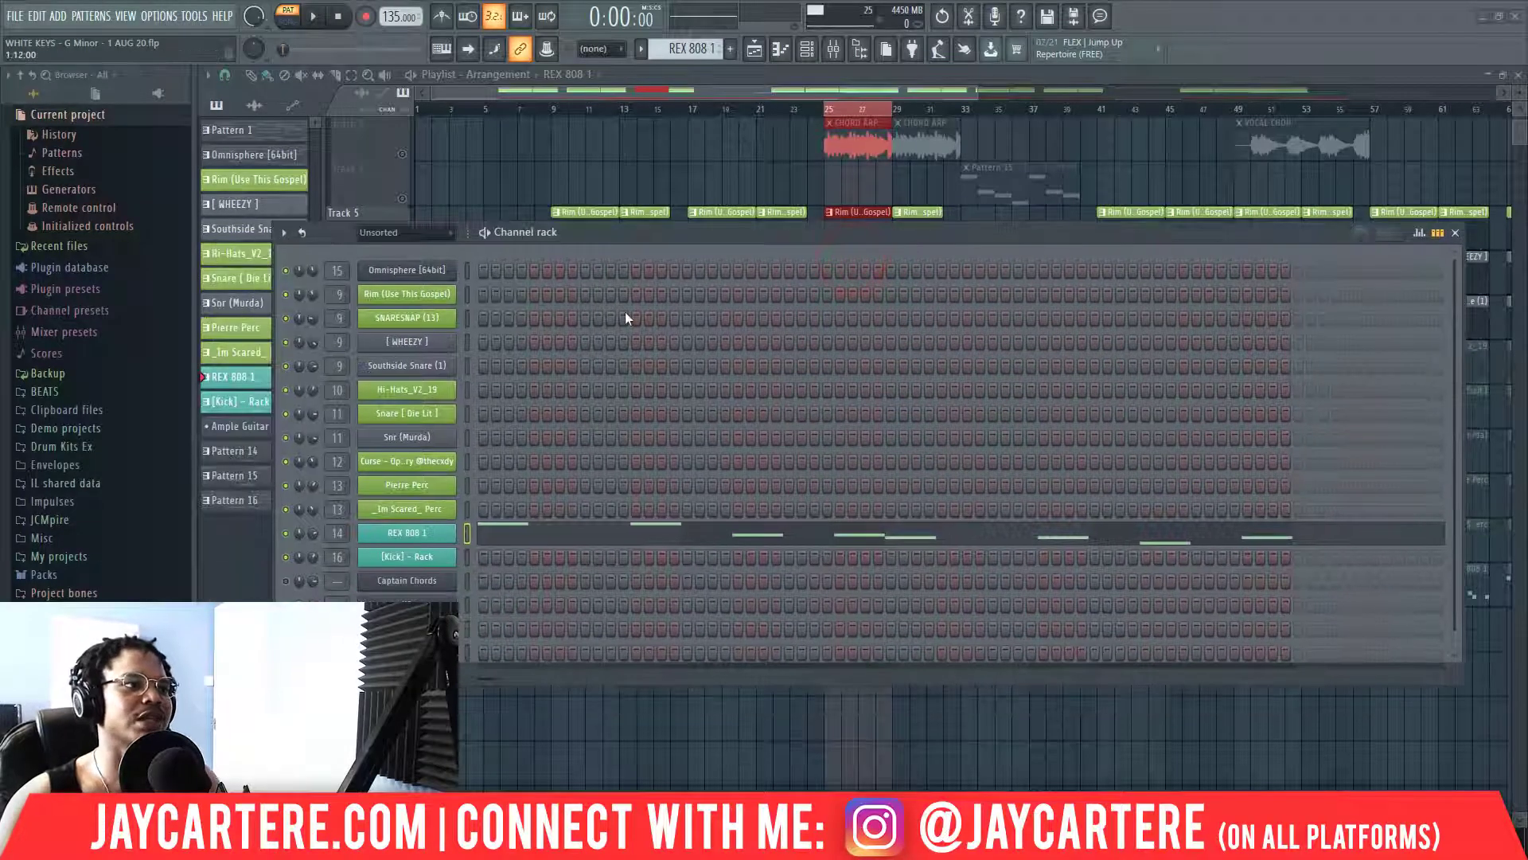
{"action": "key", "text": "space"}
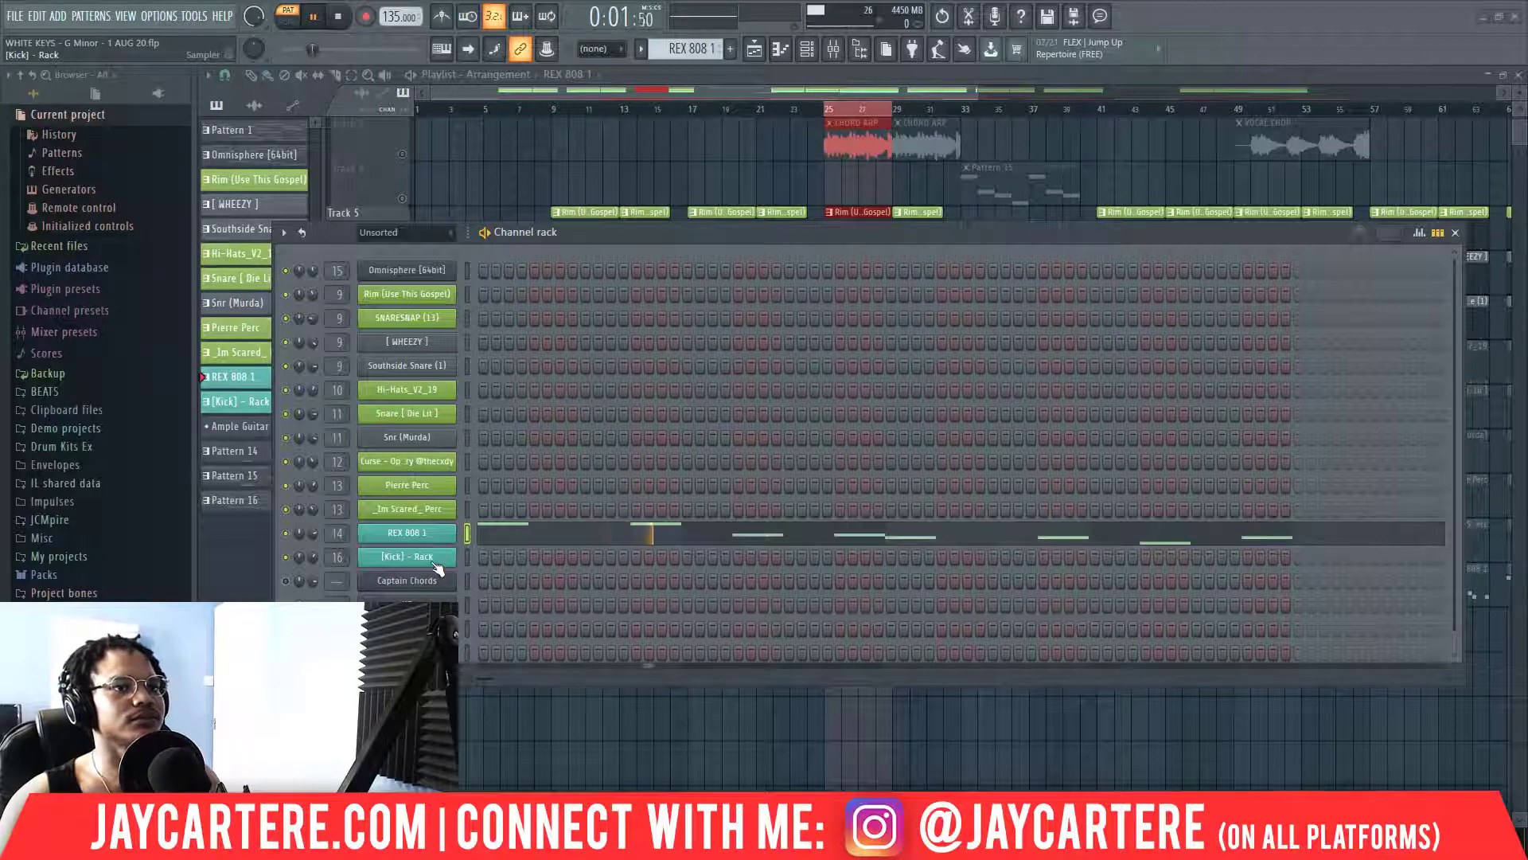
Reopen the REX 808 1 piano roll, audition the last D5 note and the first G5 note, and close the piano roll.
{"action": "right_click", "coordinate": [428, 534]}
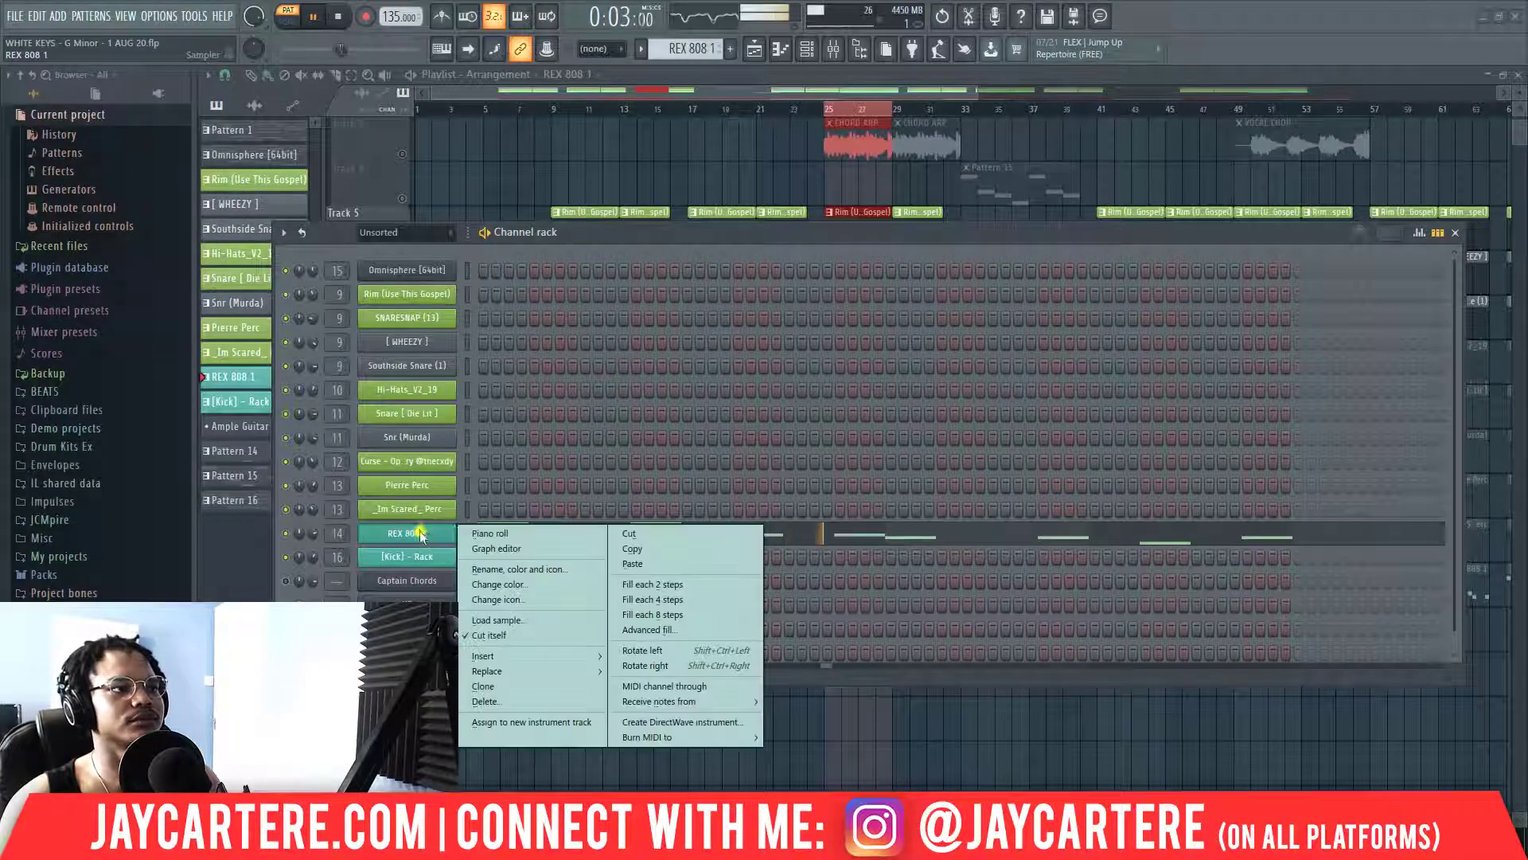
{"action": "left_click", "coordinate": [470, 532]}
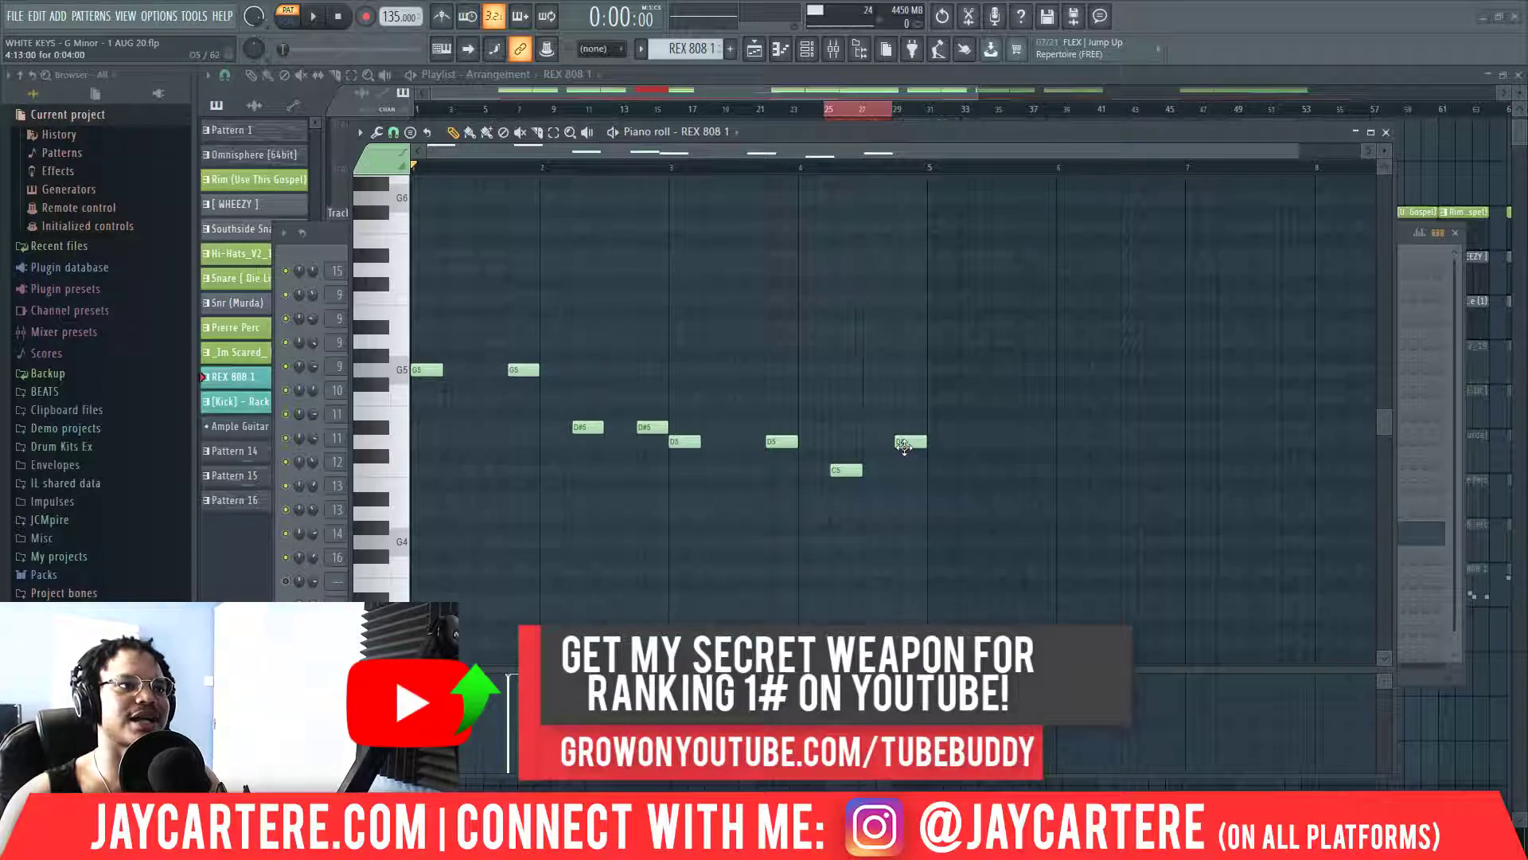
{"action": "left_click", "coordinate": [904, 442]}
{"action": "left_click", "coordinate": [427, 371]}
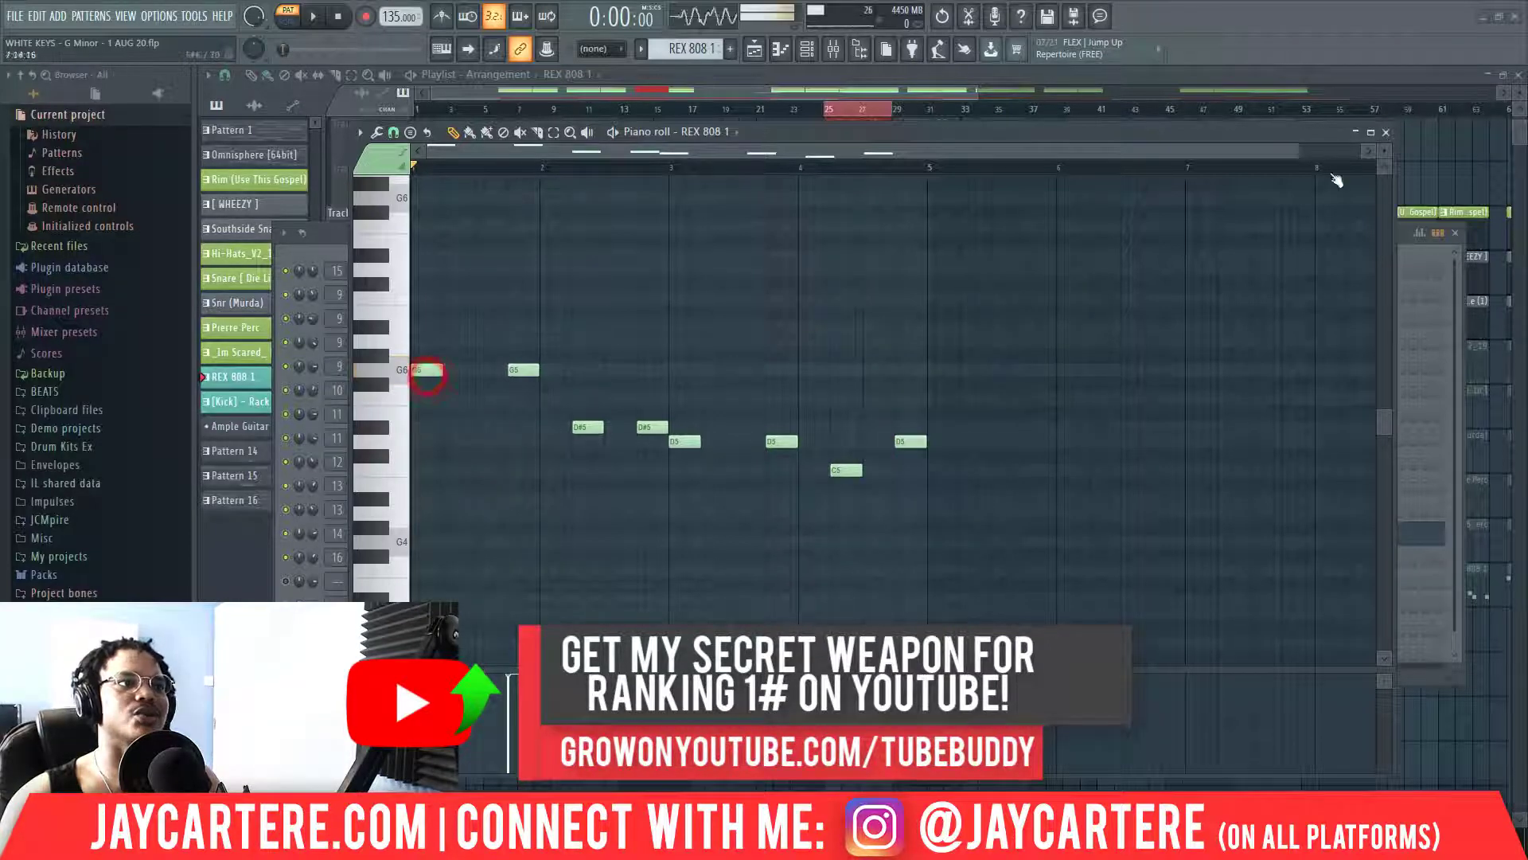
{"action": "left_click", "coordinate": [1386, 132]}
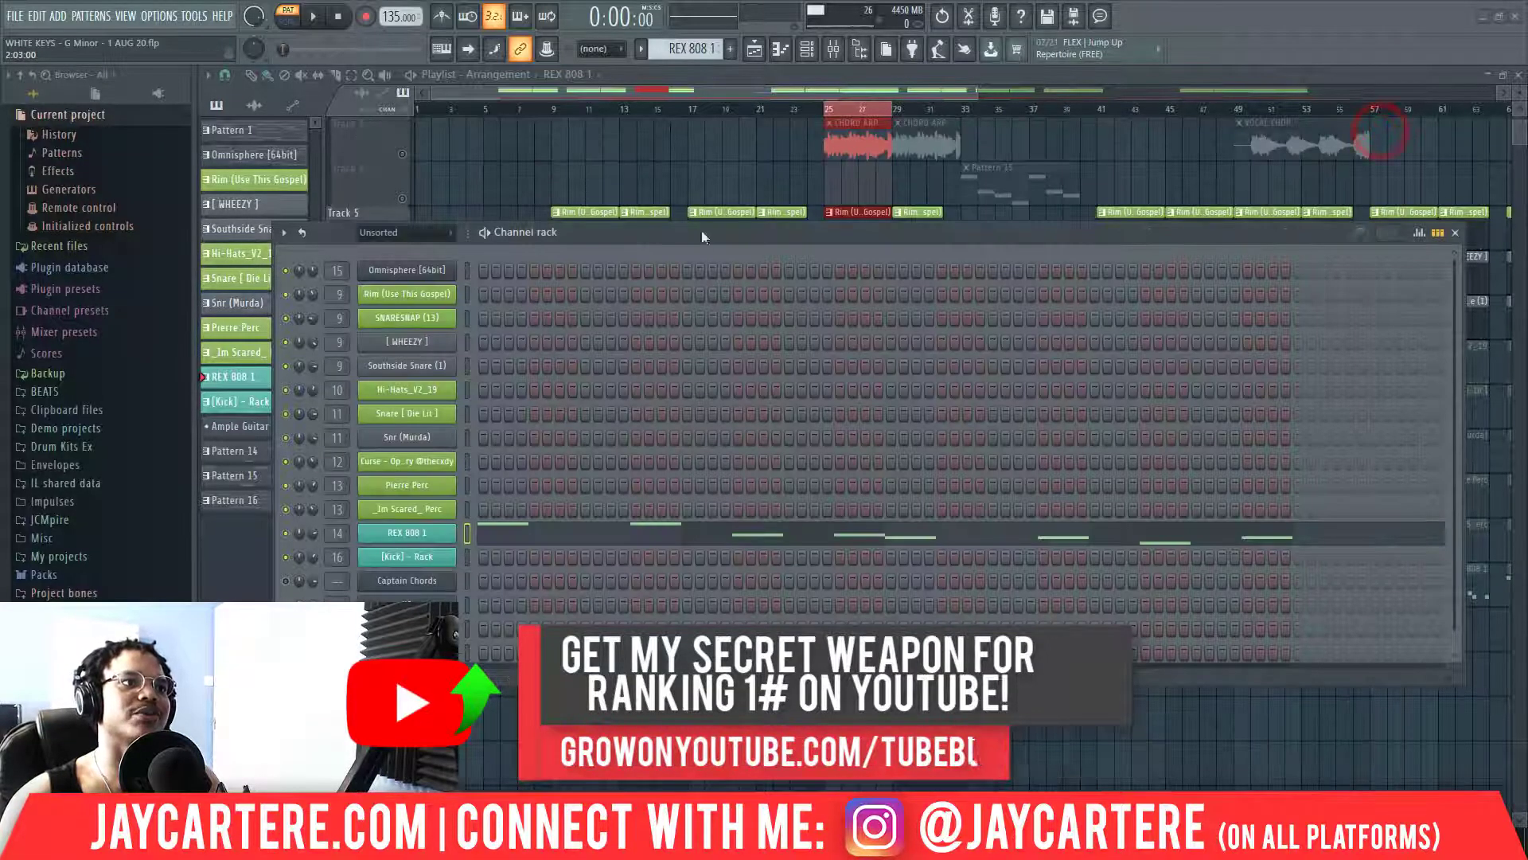
Make the [Kick] - Rack pattern current in the channel rack, play it and stop playback.
{"action": "left_click_drag", "start_coordinate": [701, 231], "coordinate": [739, 210]}
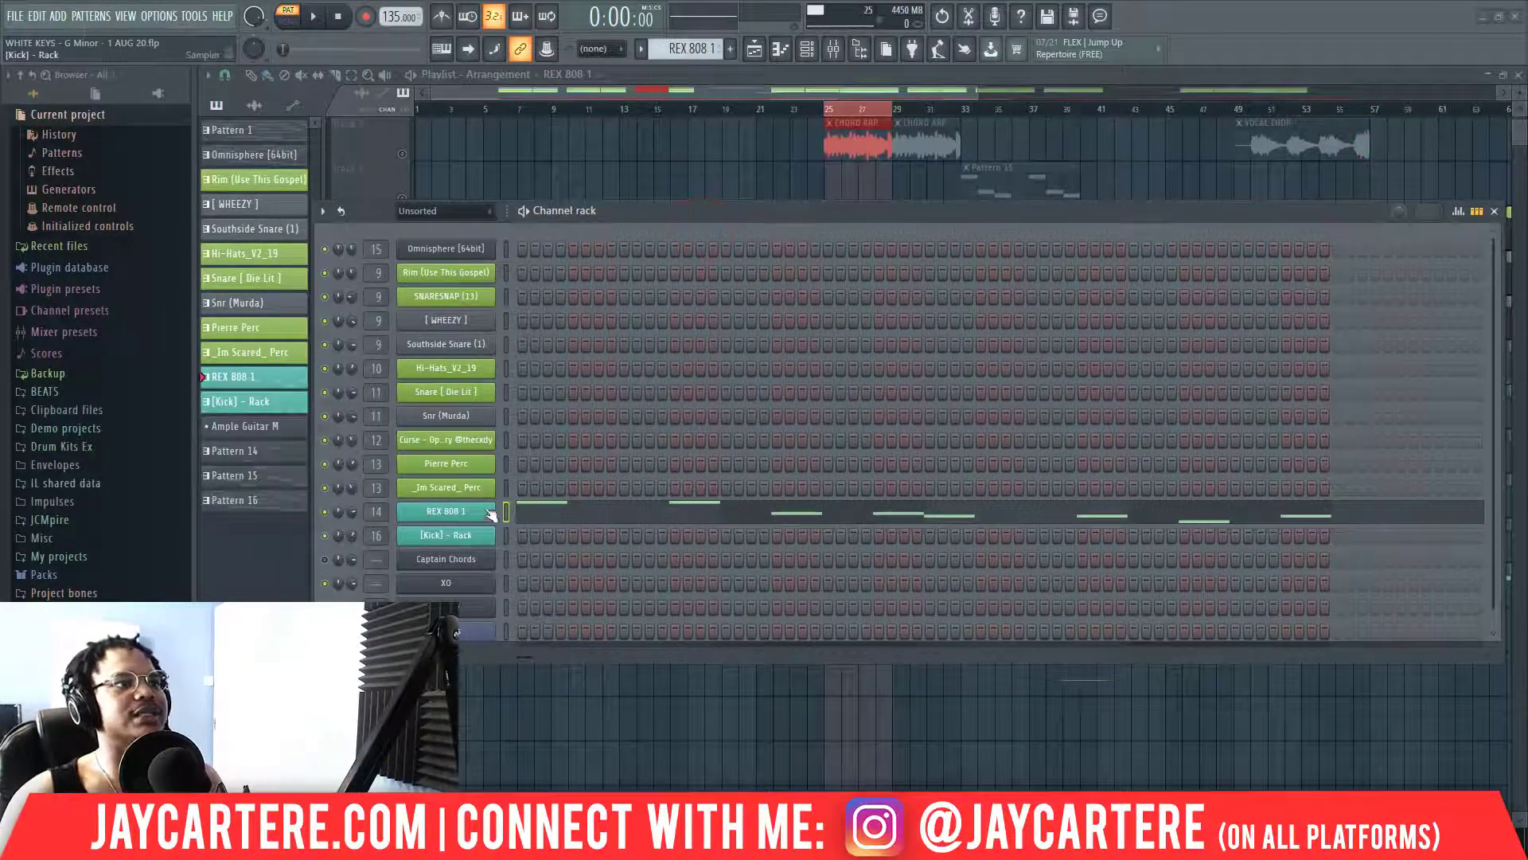
{"action": "scroll", "coordinate": [686, 47], "scroll_direction": "down", "scroll_amount": 1}
{"action": "scroll", "coordinate": [686, 48], "scroll_direction": "down", "scroll_amount": 1}
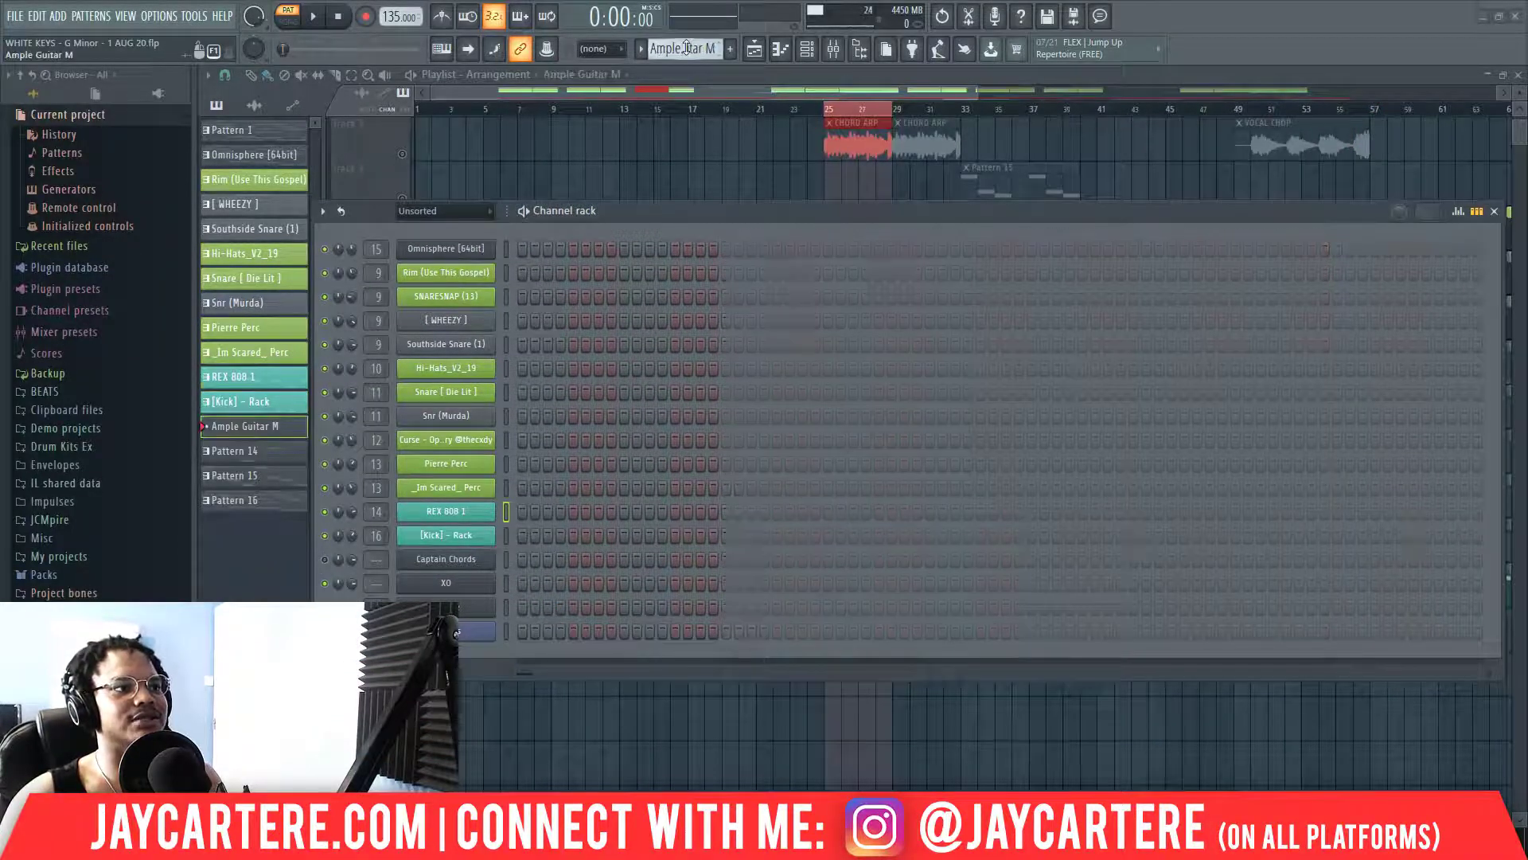
{"action": "scroll", "coordinate": [686, 48], "scroll_direction": "up", "scroll_amount": 1}
{"action": "left_click_drag", "start_coordinate": [719, 215], "coordinate": [698, 208]}
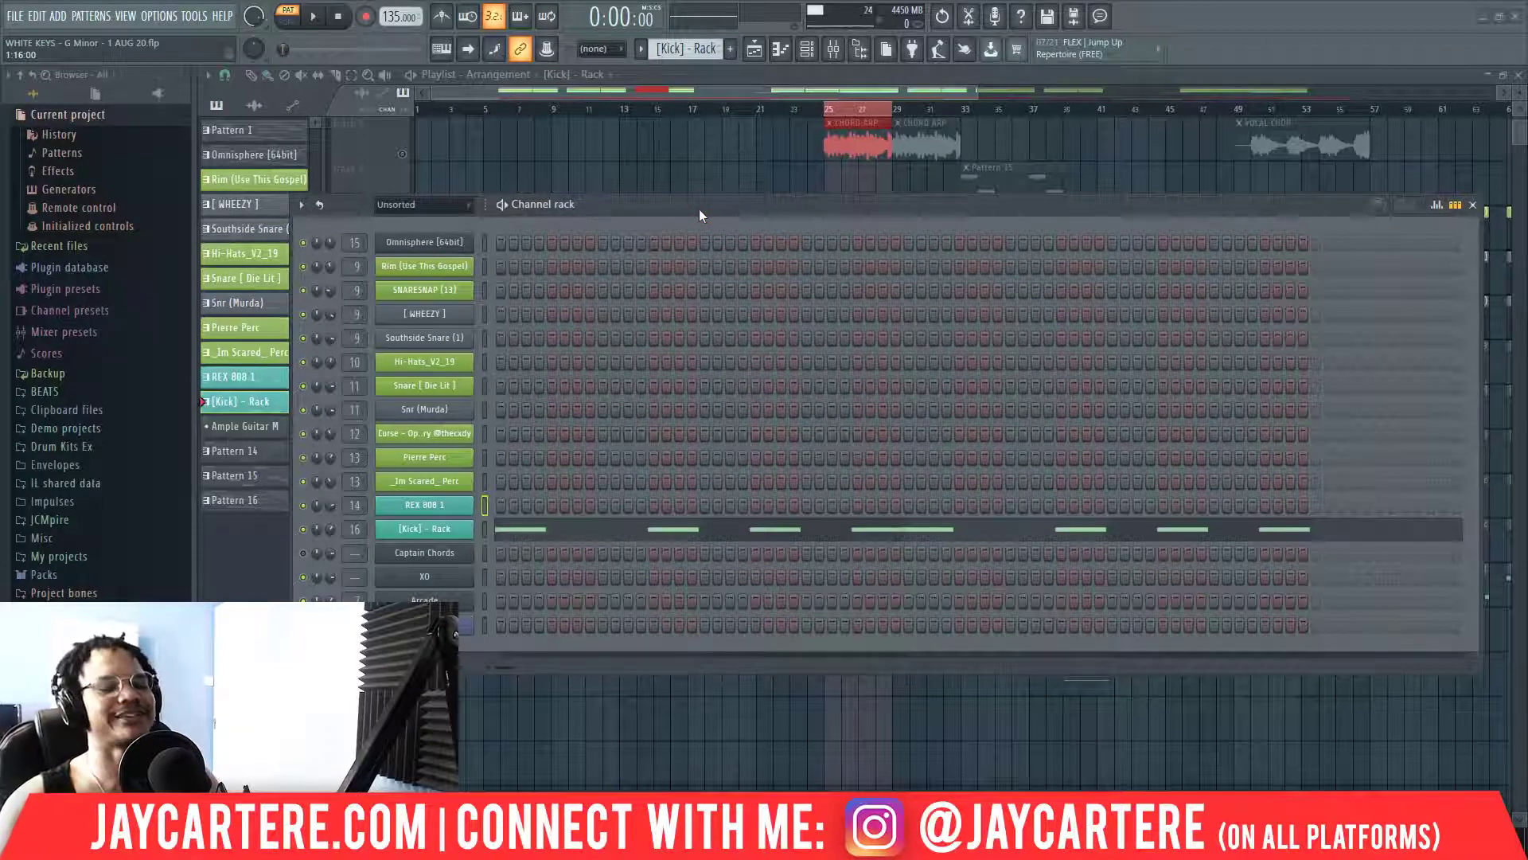
{"action": "key", "text": "space"}
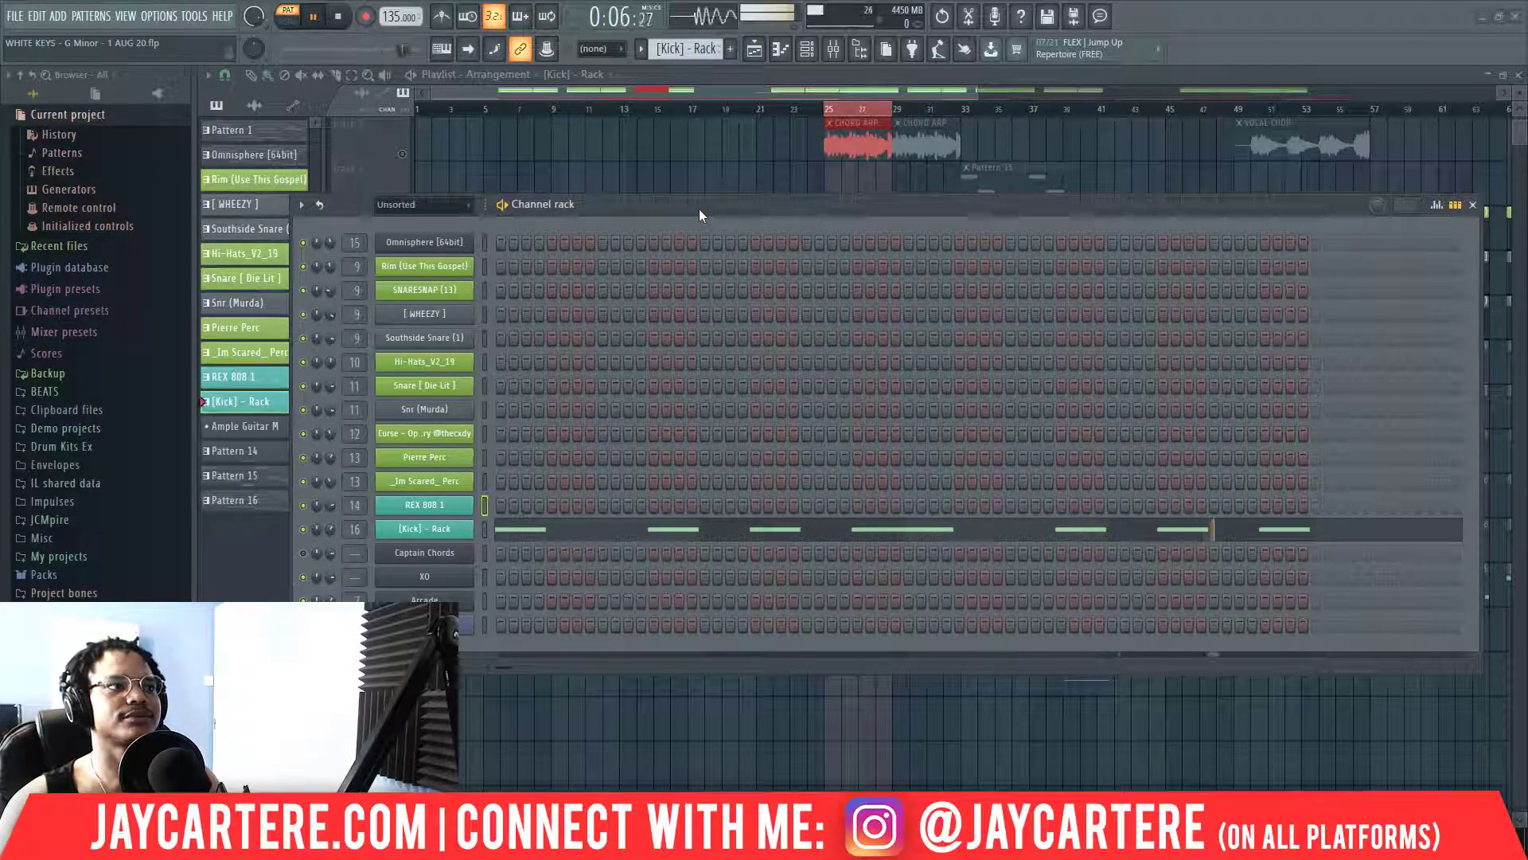
{"action": "key", "text": "space"}
Hide the channel rack and unmute the drum and 808 tracks in the playlist, keeping the melody tracks muted.
{"action": "left_click_drag", "start_coordinate": [720, 205], "coordinate": [1463, 274]}
{"action": "key", "text": "F6"}
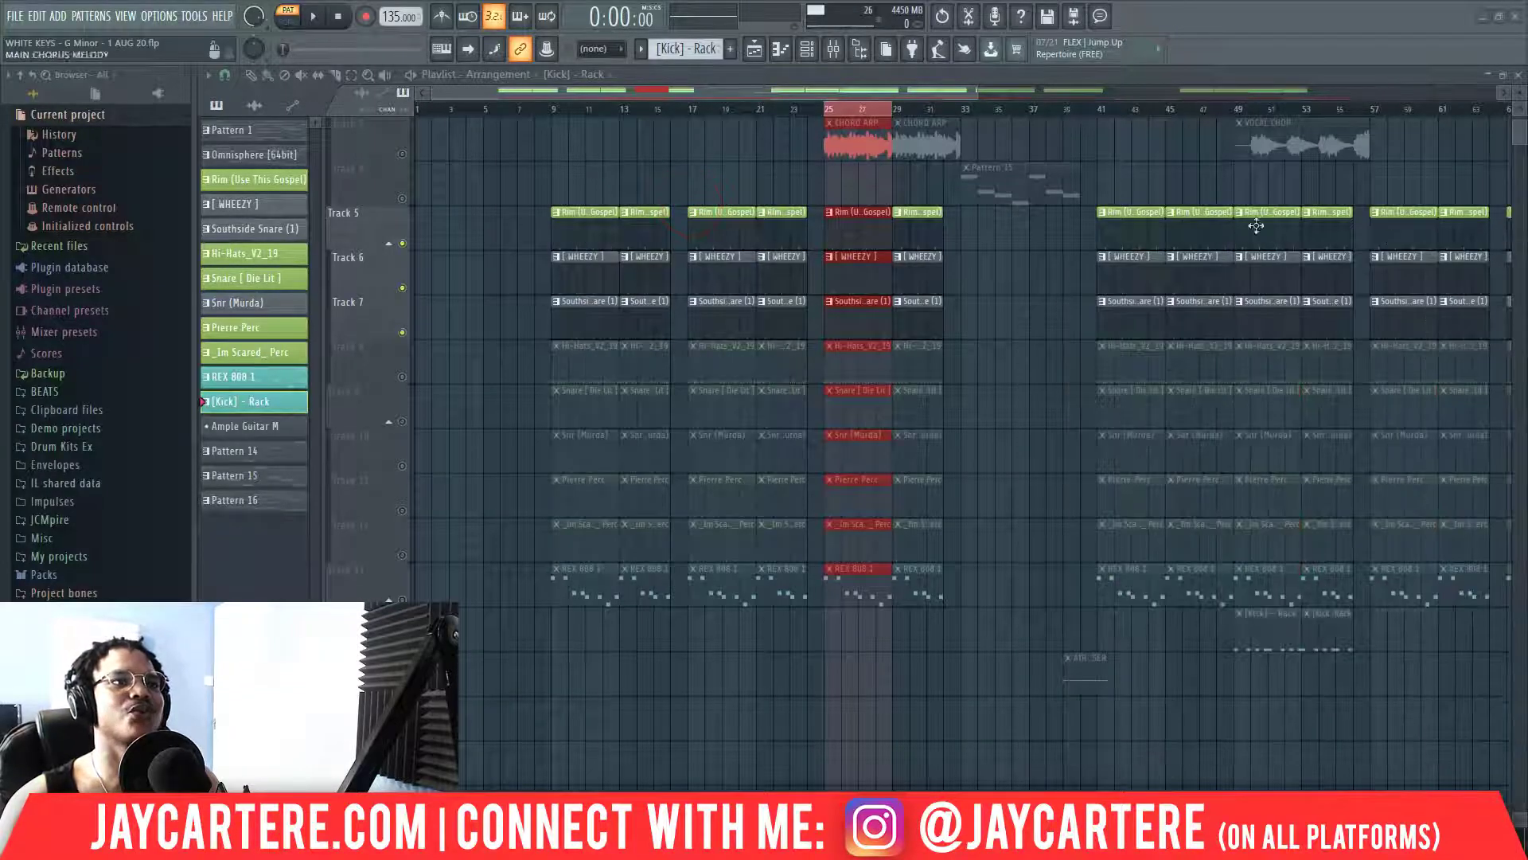
{"action": "right_click", "coordinate": [402, 380]}
{"action": "right_click", "coordinate": [402, 421]}
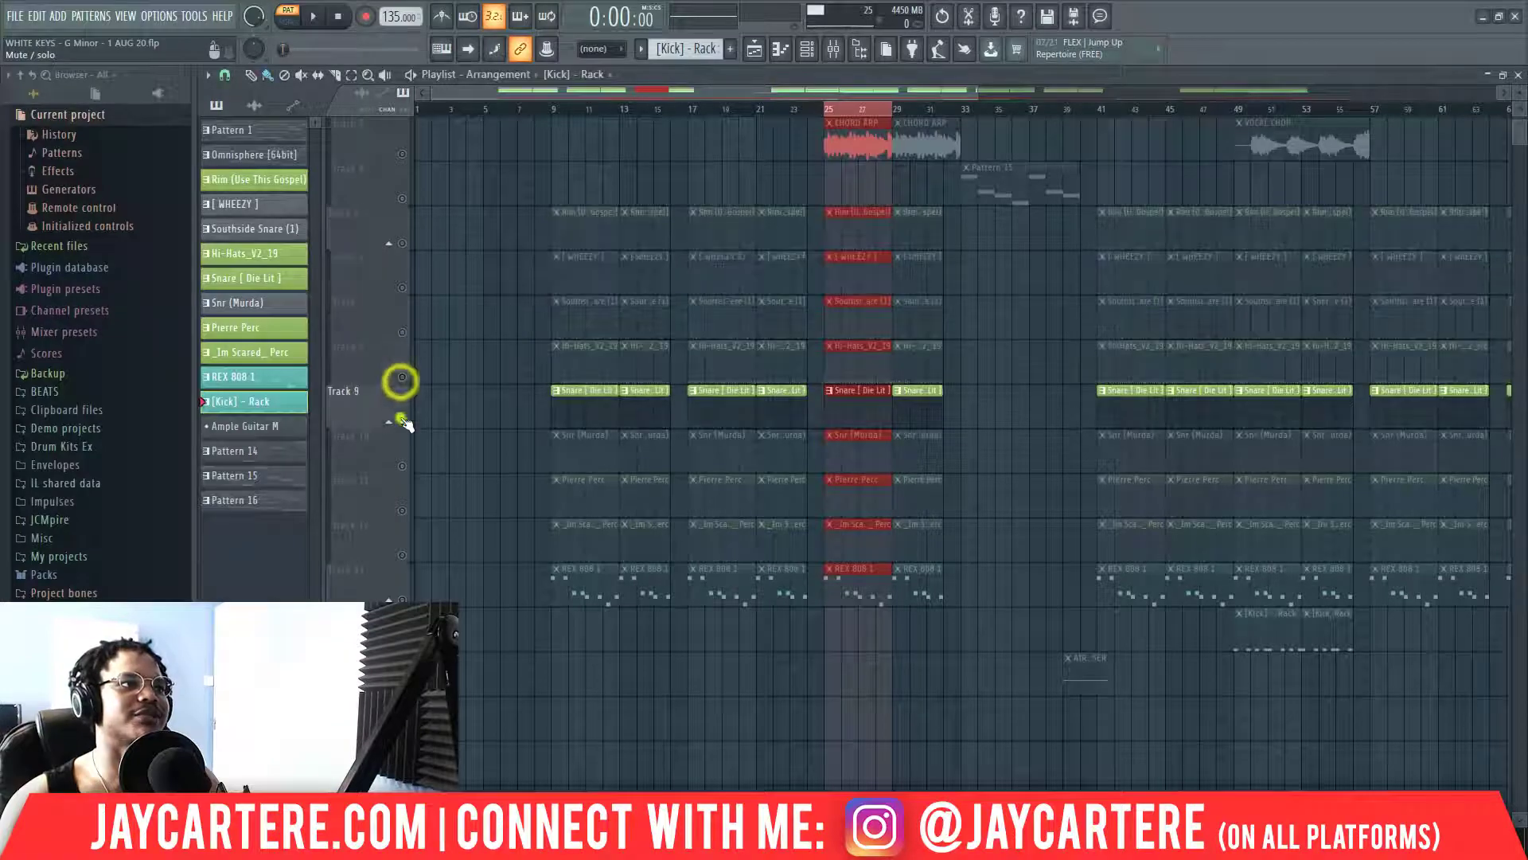
{"action": "left_click_drag", "start_coordinate": [402, 244], "coordinate": [402, 556]}
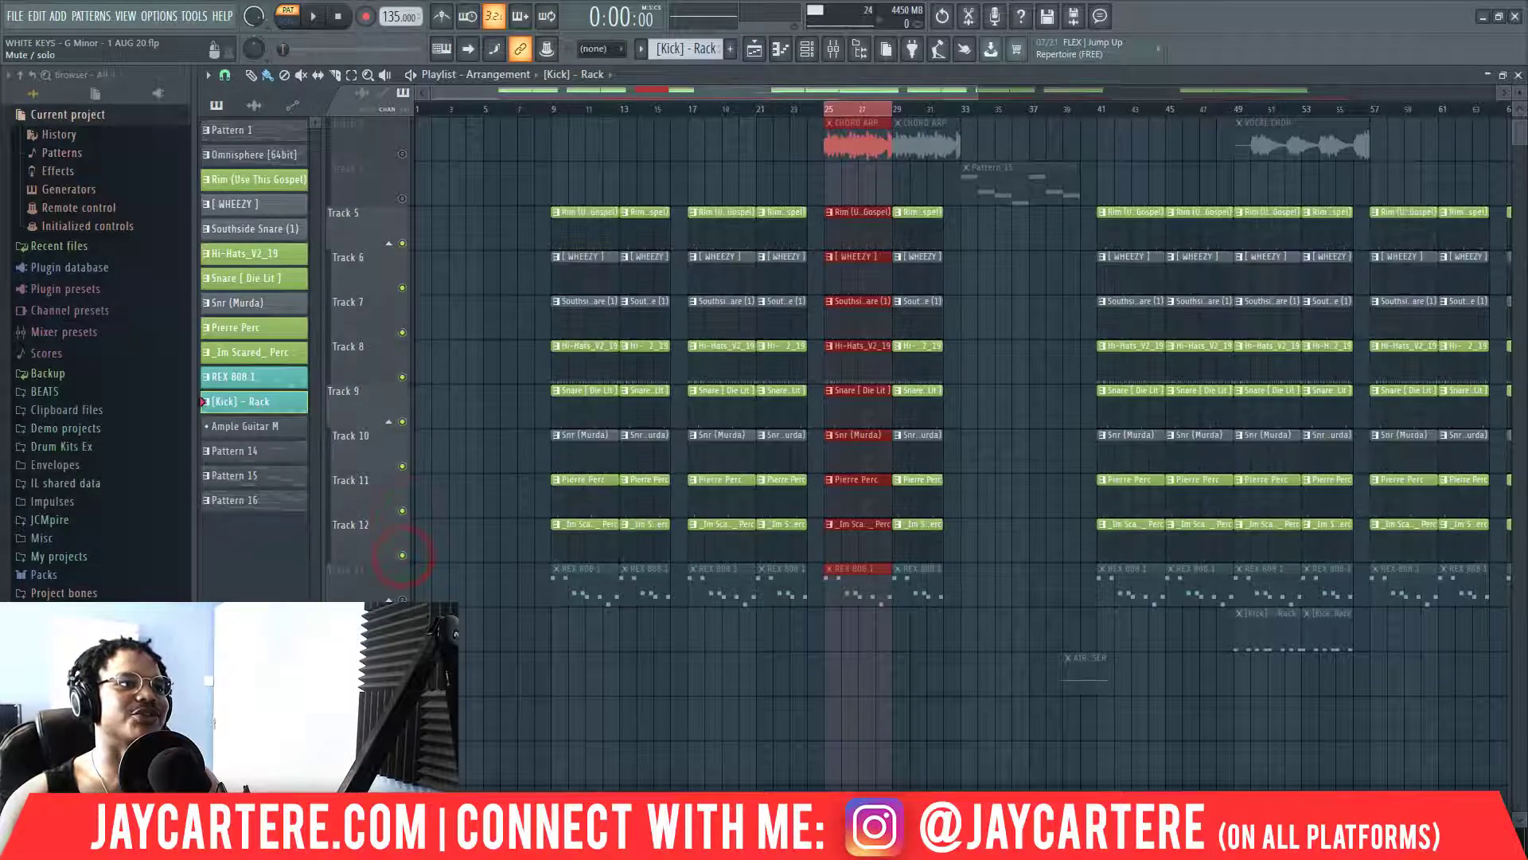
Switch from pattern to song mode, play the drums and 808 over the selected bars from bar 25, and stop playback.
{"action": "scroll", "coordinate": [697, 257], "scroll_direction": "up", "scroll_amount": 2}
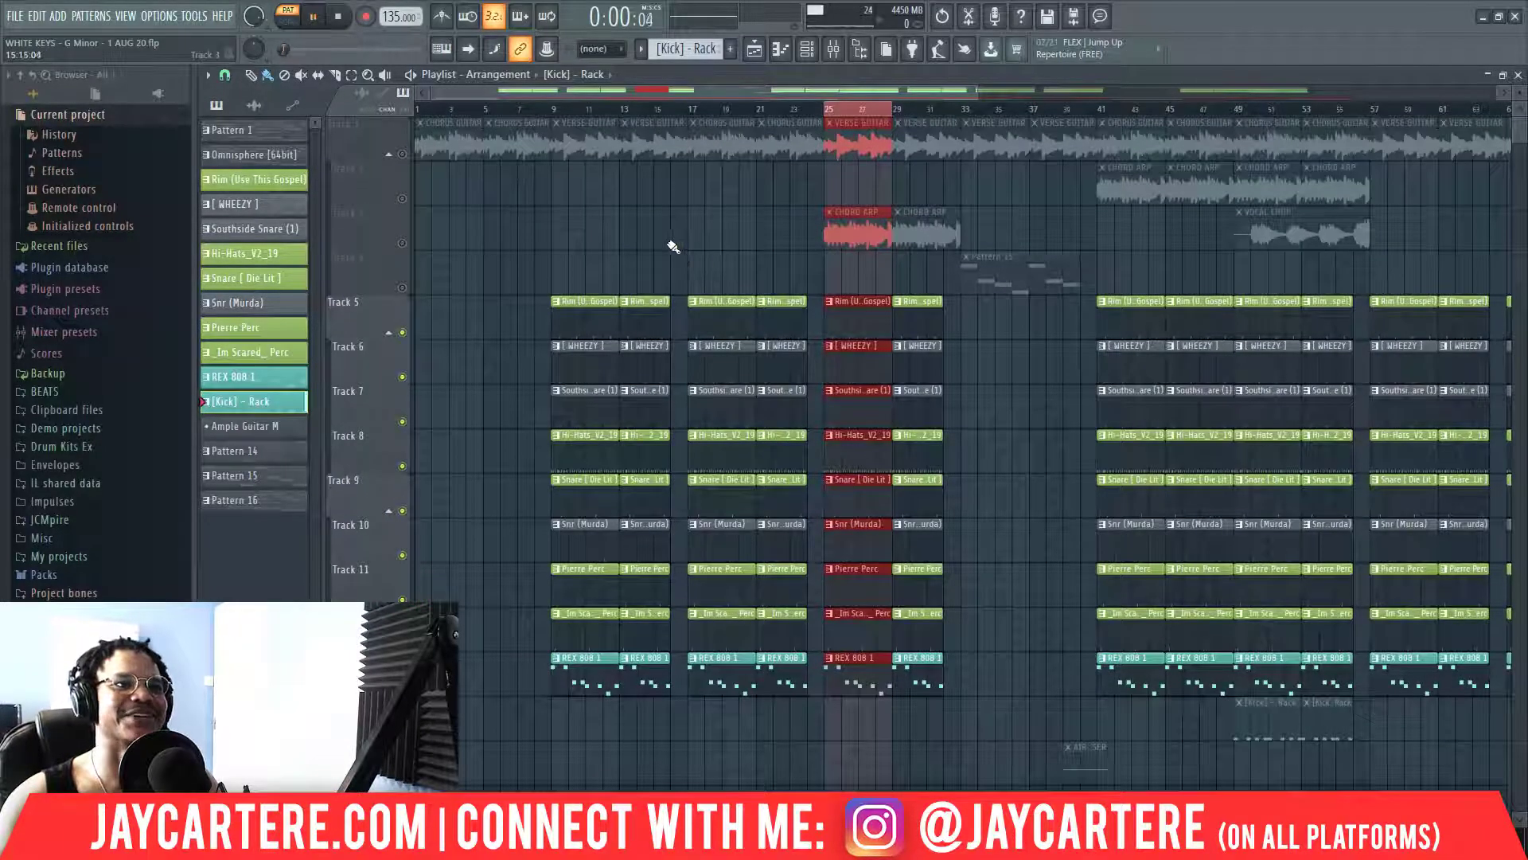
{"action": "key", "text": "space"}
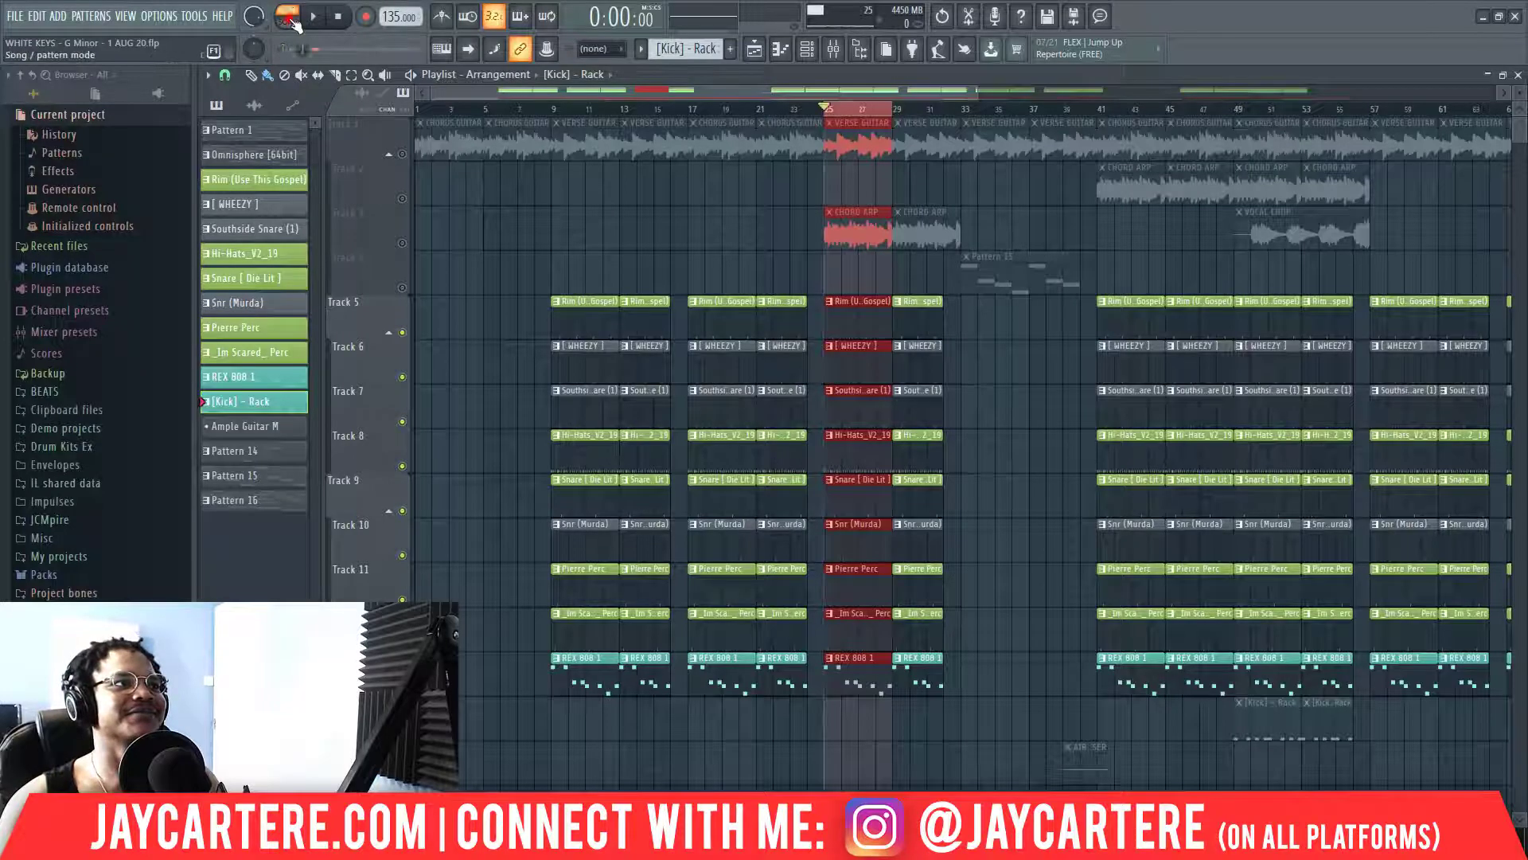
{"action": "key", "text": "space"}
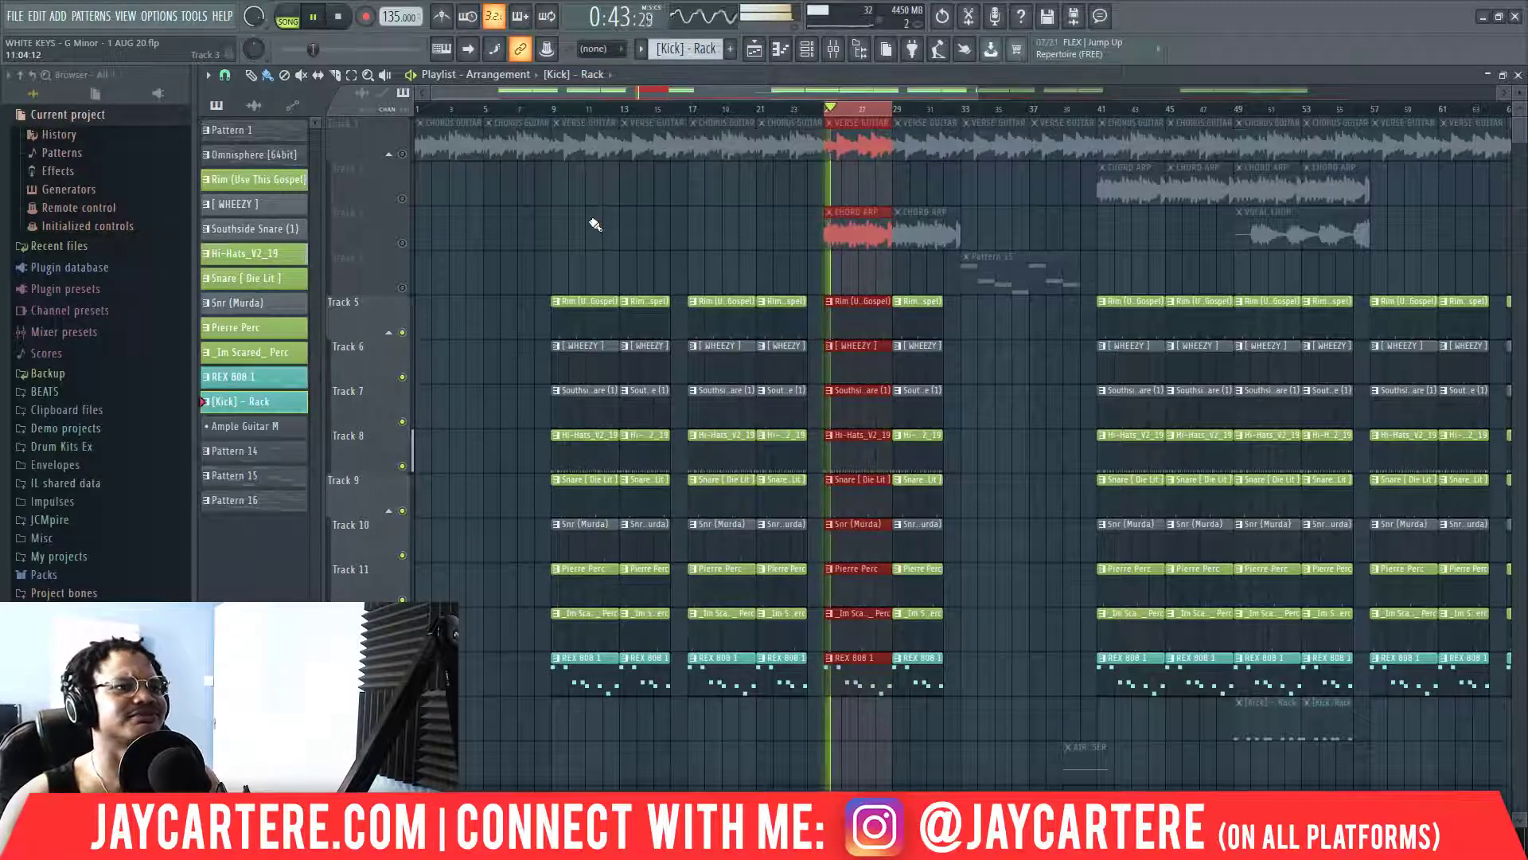
{"action": "key", "text": "space"}
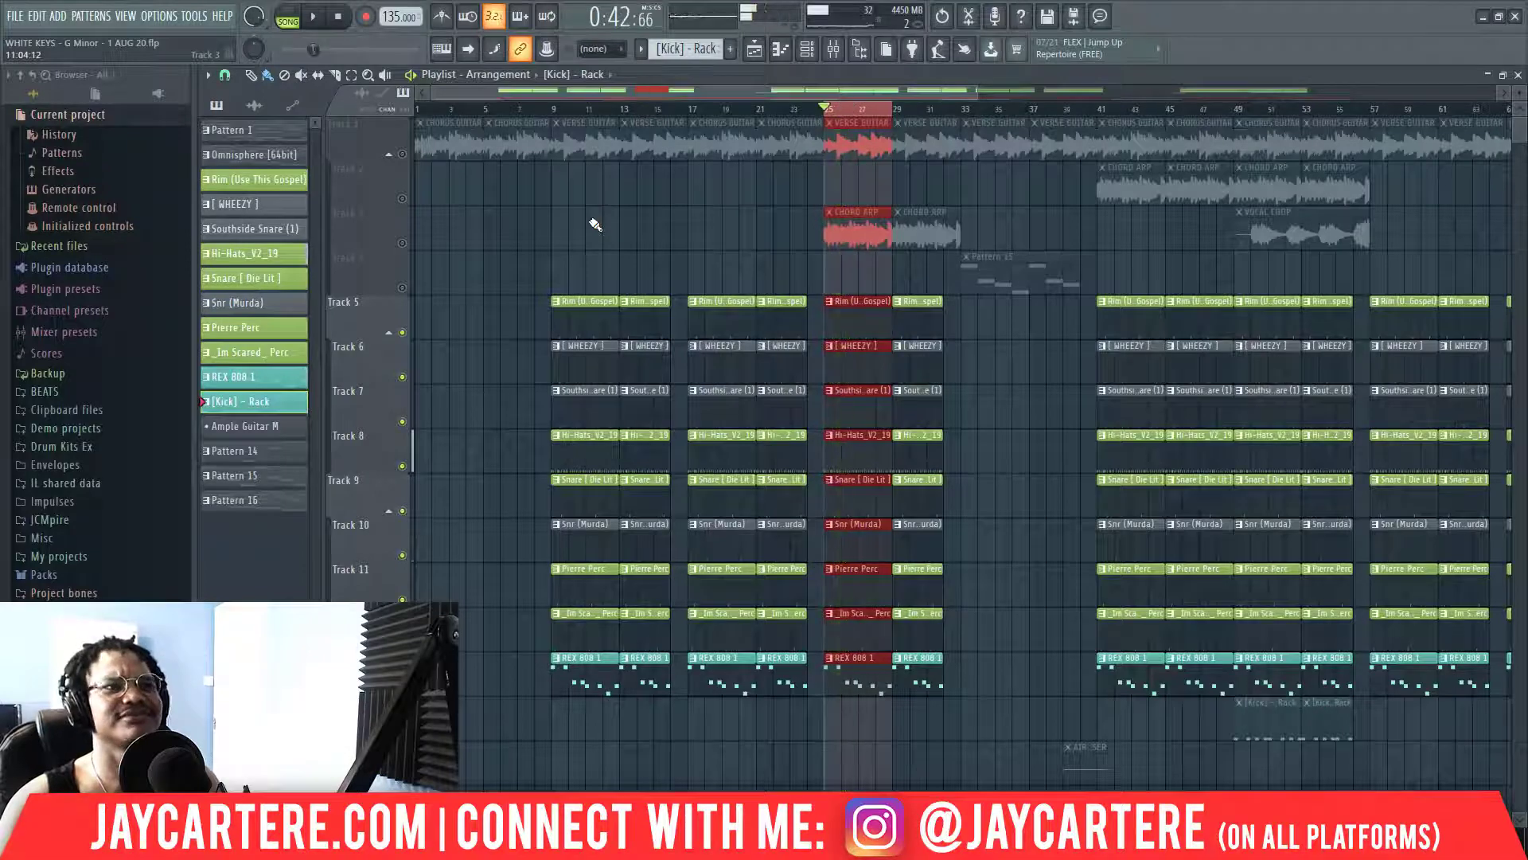
Unmute all playlist tracks, play the full arrangement over the selected bars from bar 25, and stop playback.
{"action": "left_click", "coordinate": [402, 154]}
{"action": "left_click", "coordinate": [402, 154], "text": "ctrl"}
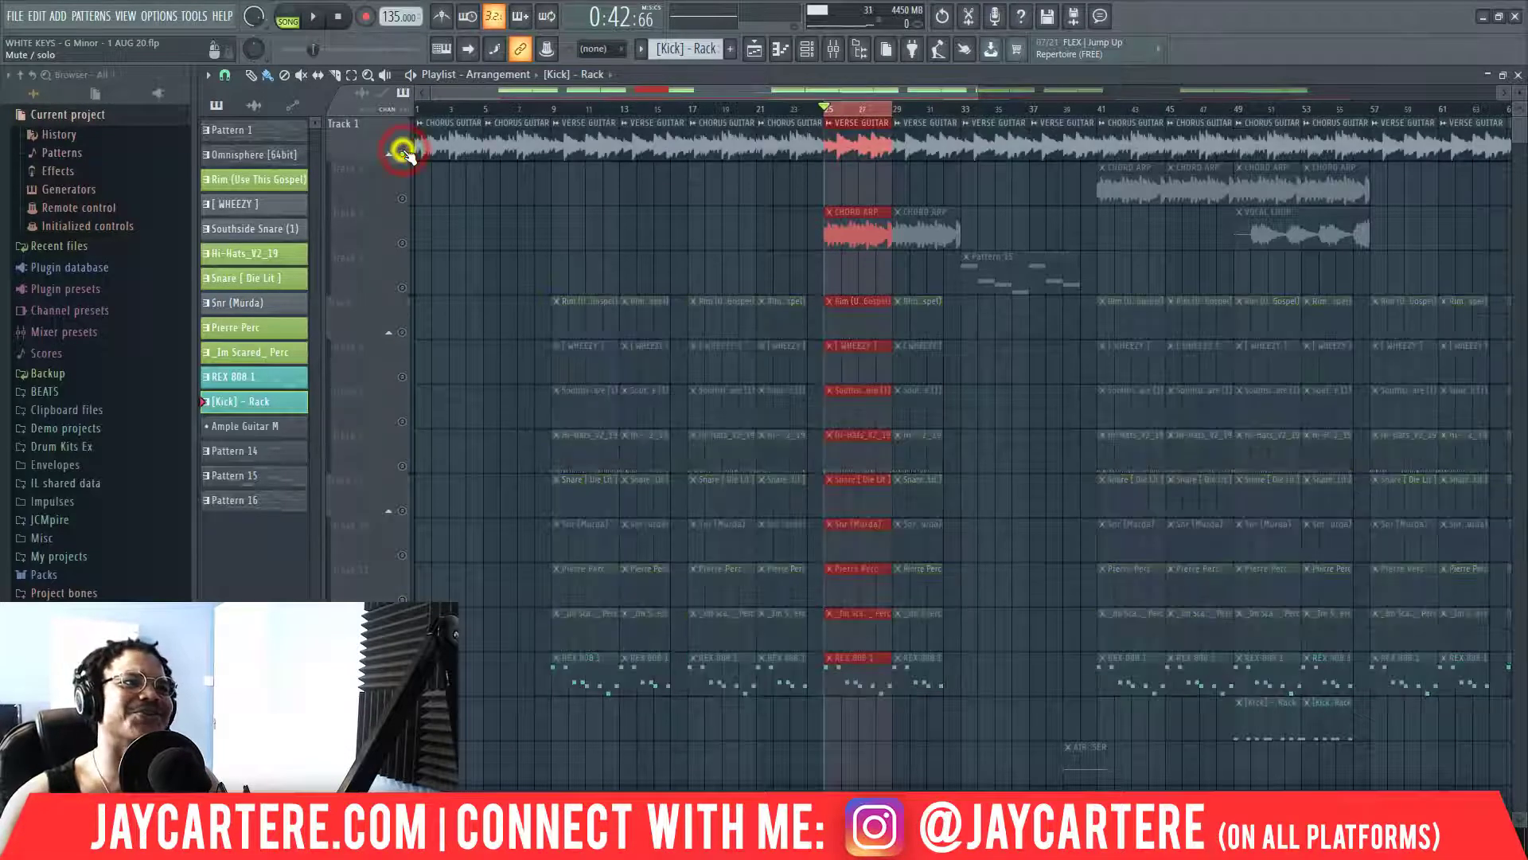
{"action": "left_click", "coordinate": [402, 154], "text": "ctrl"}
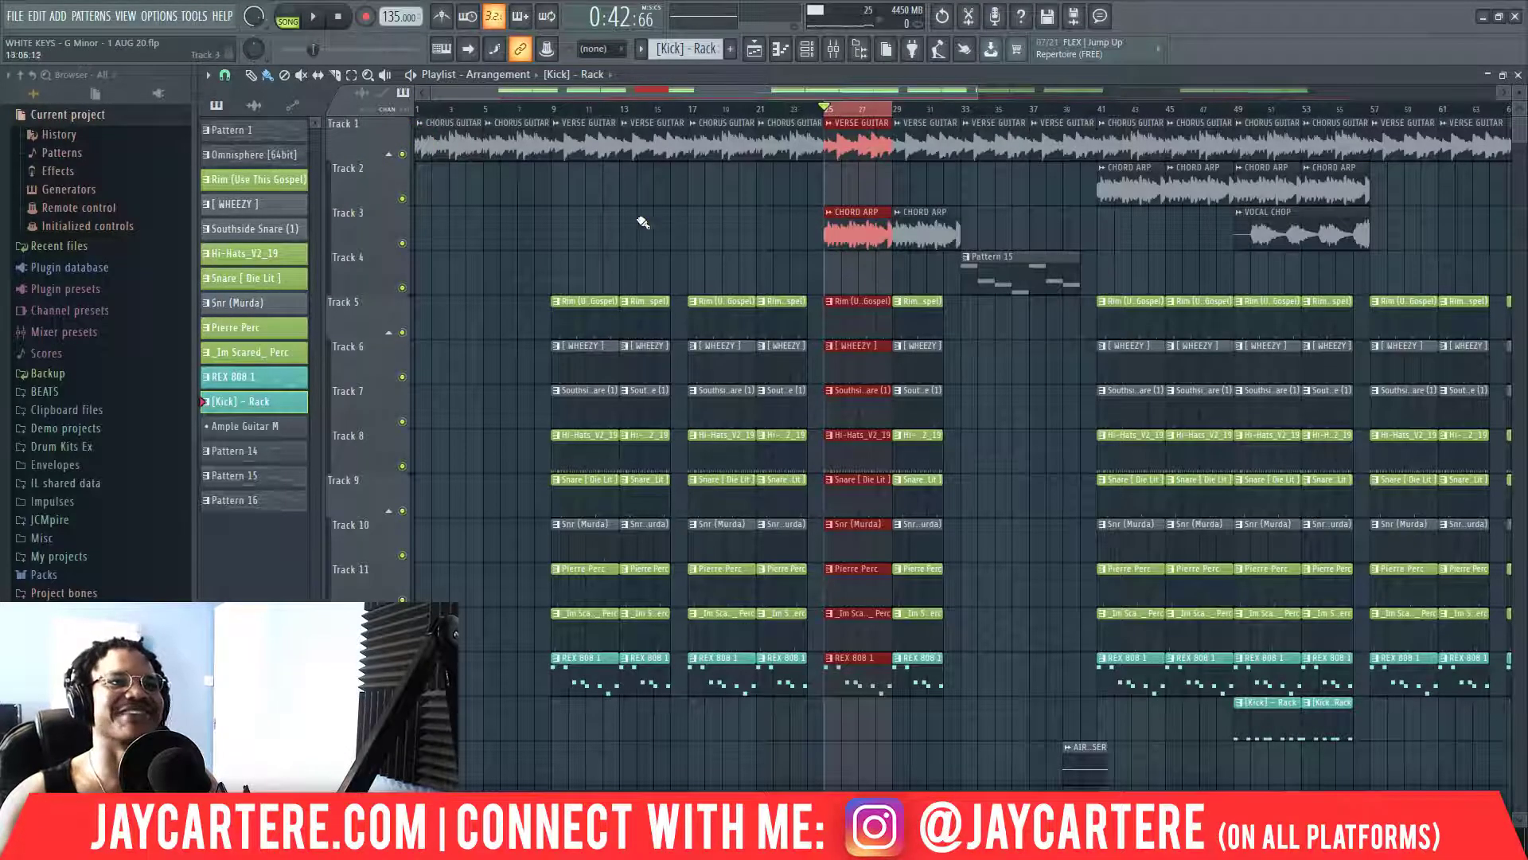
{"action": "key", "text": "space"}
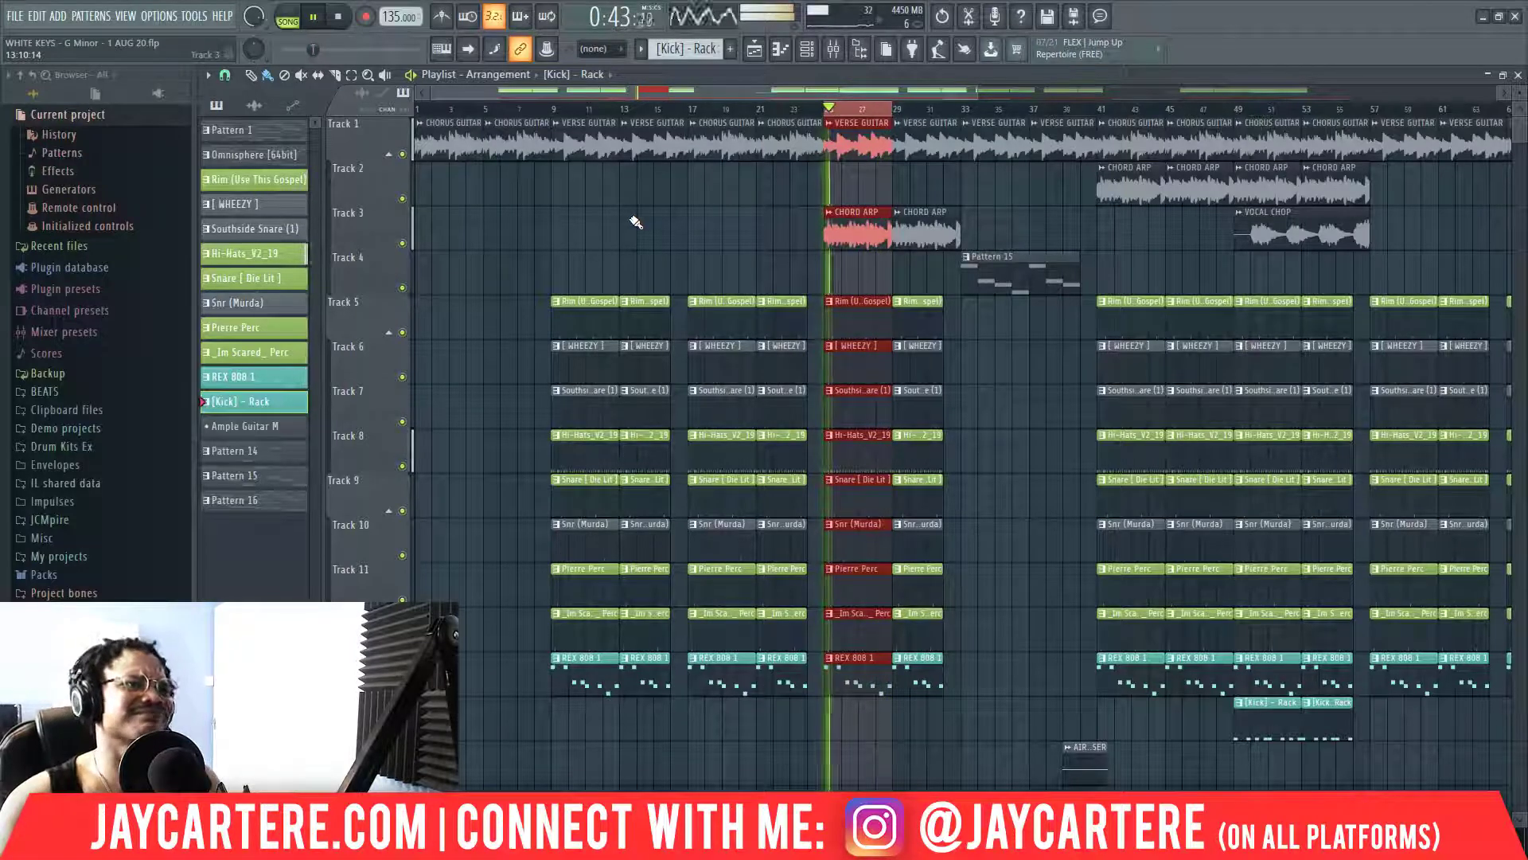
{"action": "key", "text": "space"}
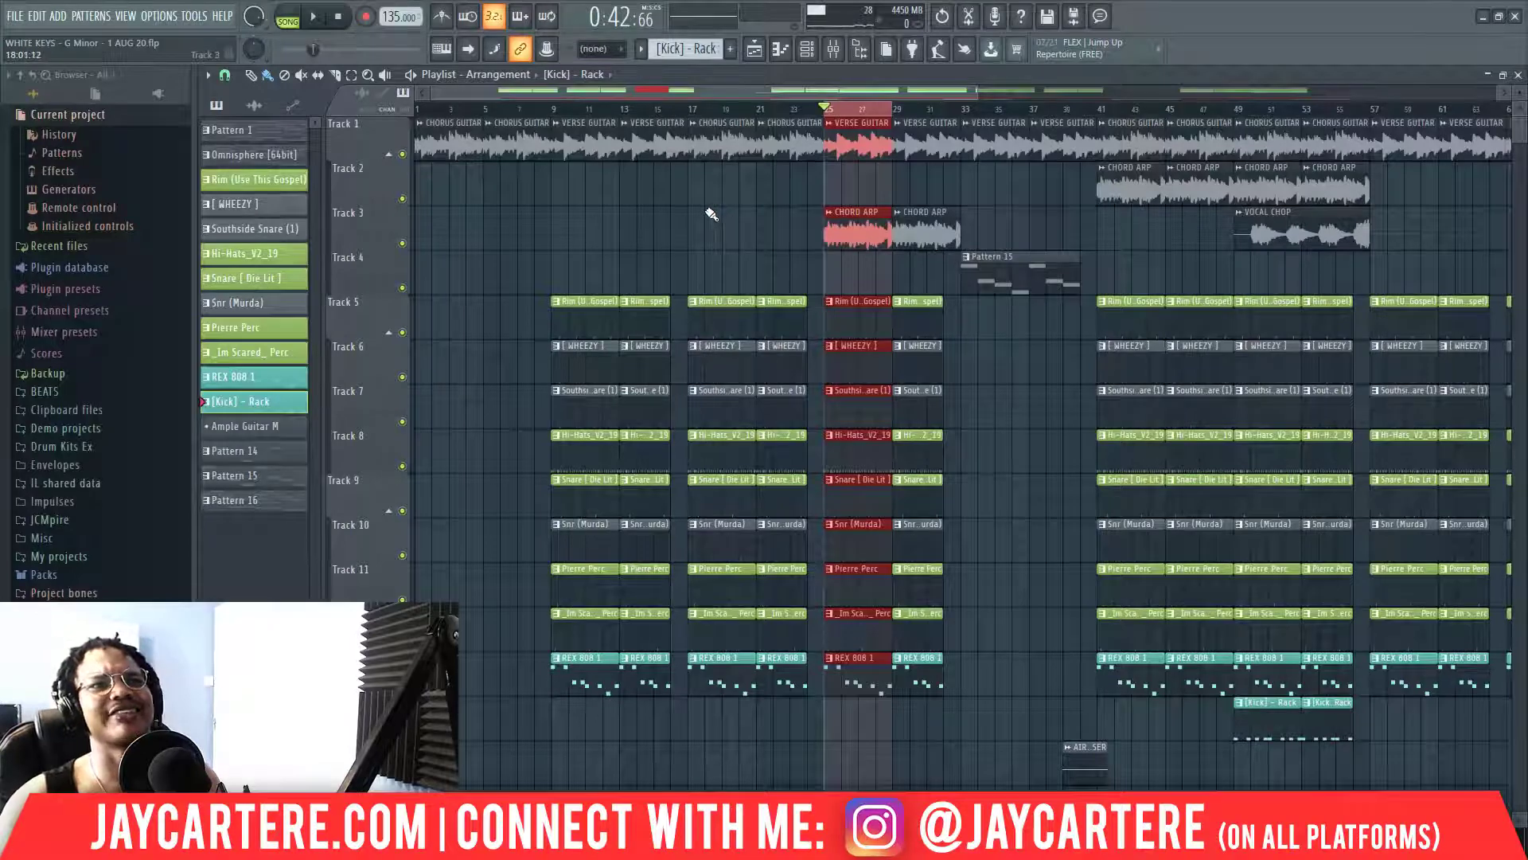
Show the whole arrangement, select the AIRY RISER clip and place the playhead just before its first clip, around bar 38.
{"action": "left_click_drag", "start_coordinate": [977, 93], "coordinate": [1497, 93]}
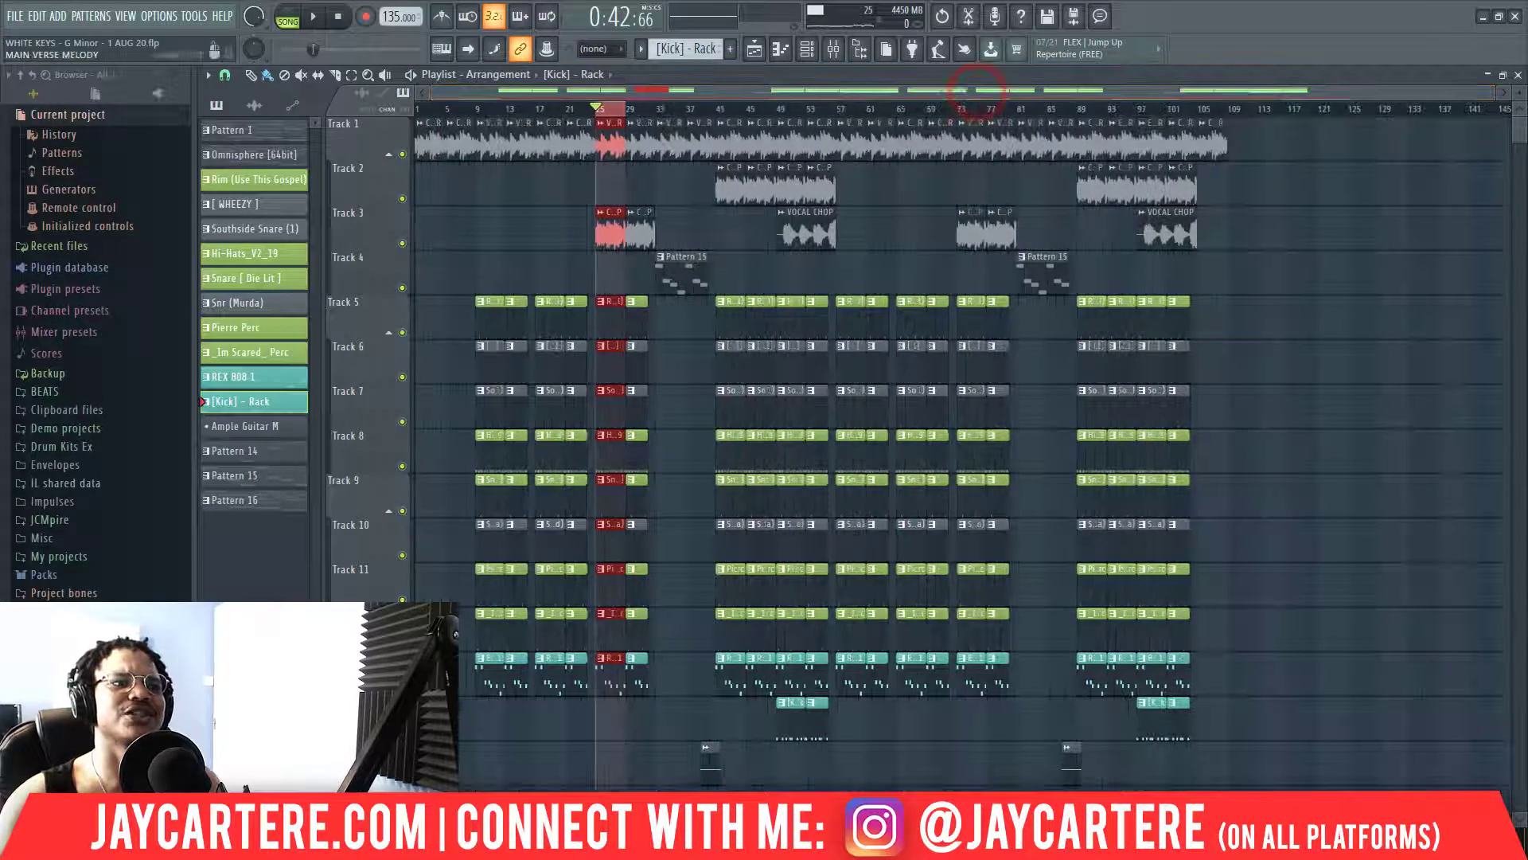
{"action": "left_click", "coordinate": [711, 760]}
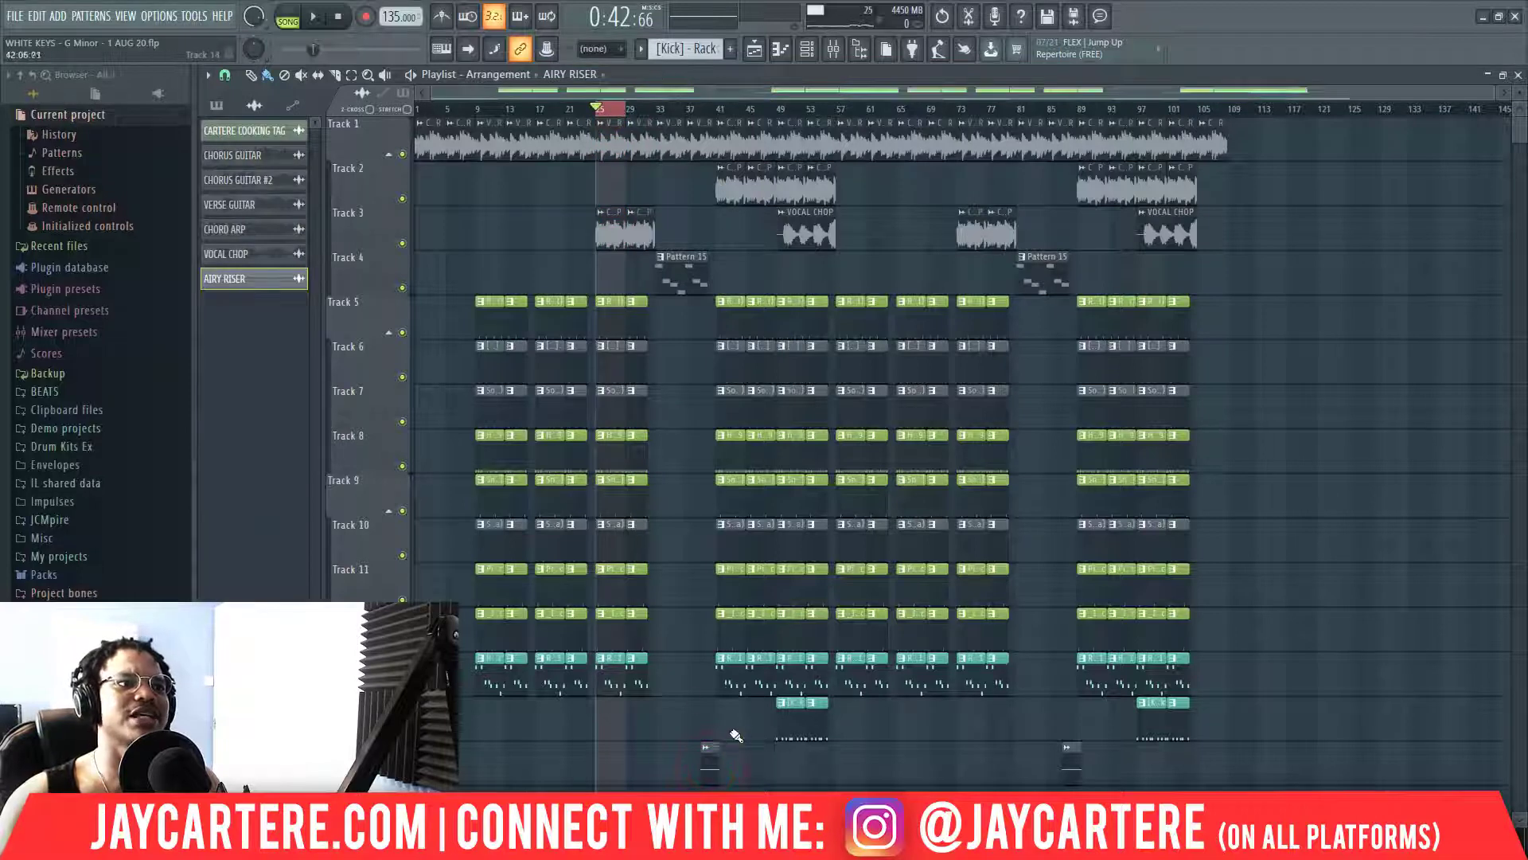
{"action": "left_click", "coordinate": [700, 108]}
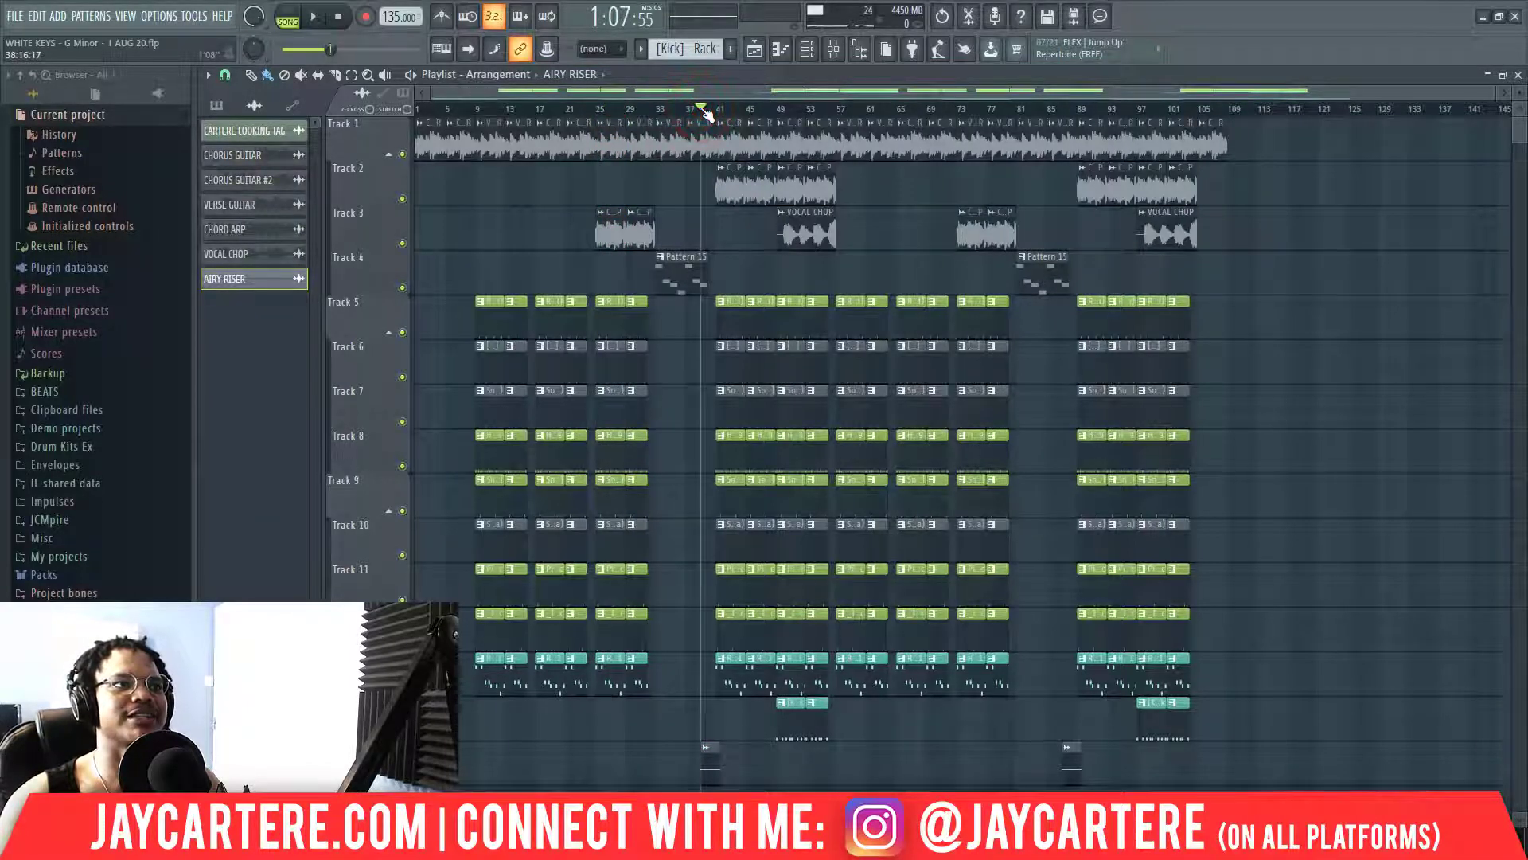
{"action": "scroll", "coordinate": [707, 112], "scroll_direction": "up", "scroll_amount": 1}
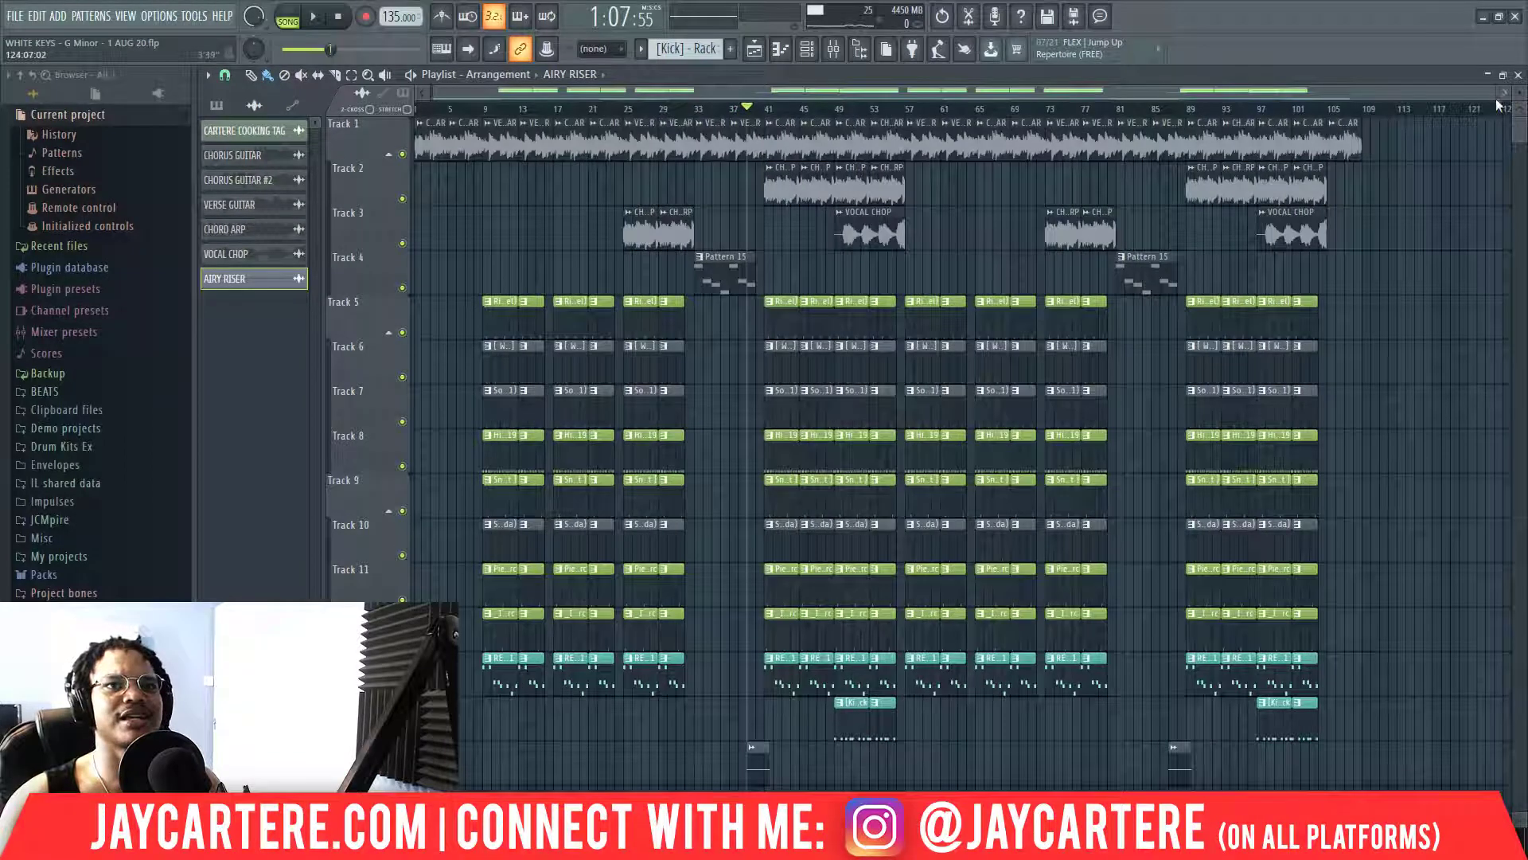
Solo the AIRY RISER track in the playlist, play its first clip from the playhead, stop playback, and unsolo the track.
{"action": "left_click_drag", "start_coordinate": [1495, 93], "coordinate": [772, 80]}
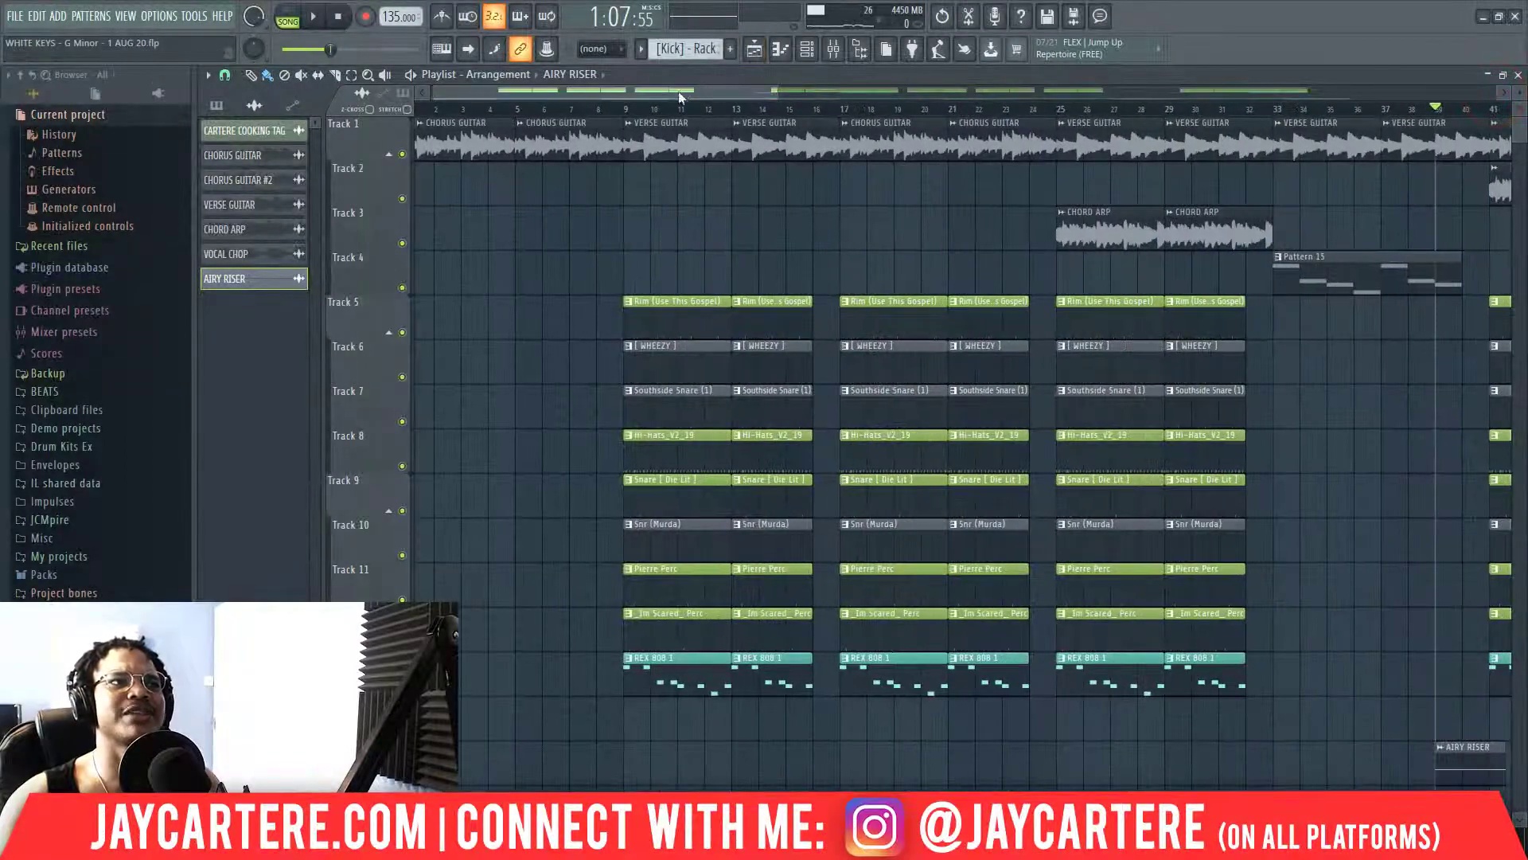
{"action": "left_click_drag", "start_coordinate": [677, 93], "coordinate": [951, 95]}
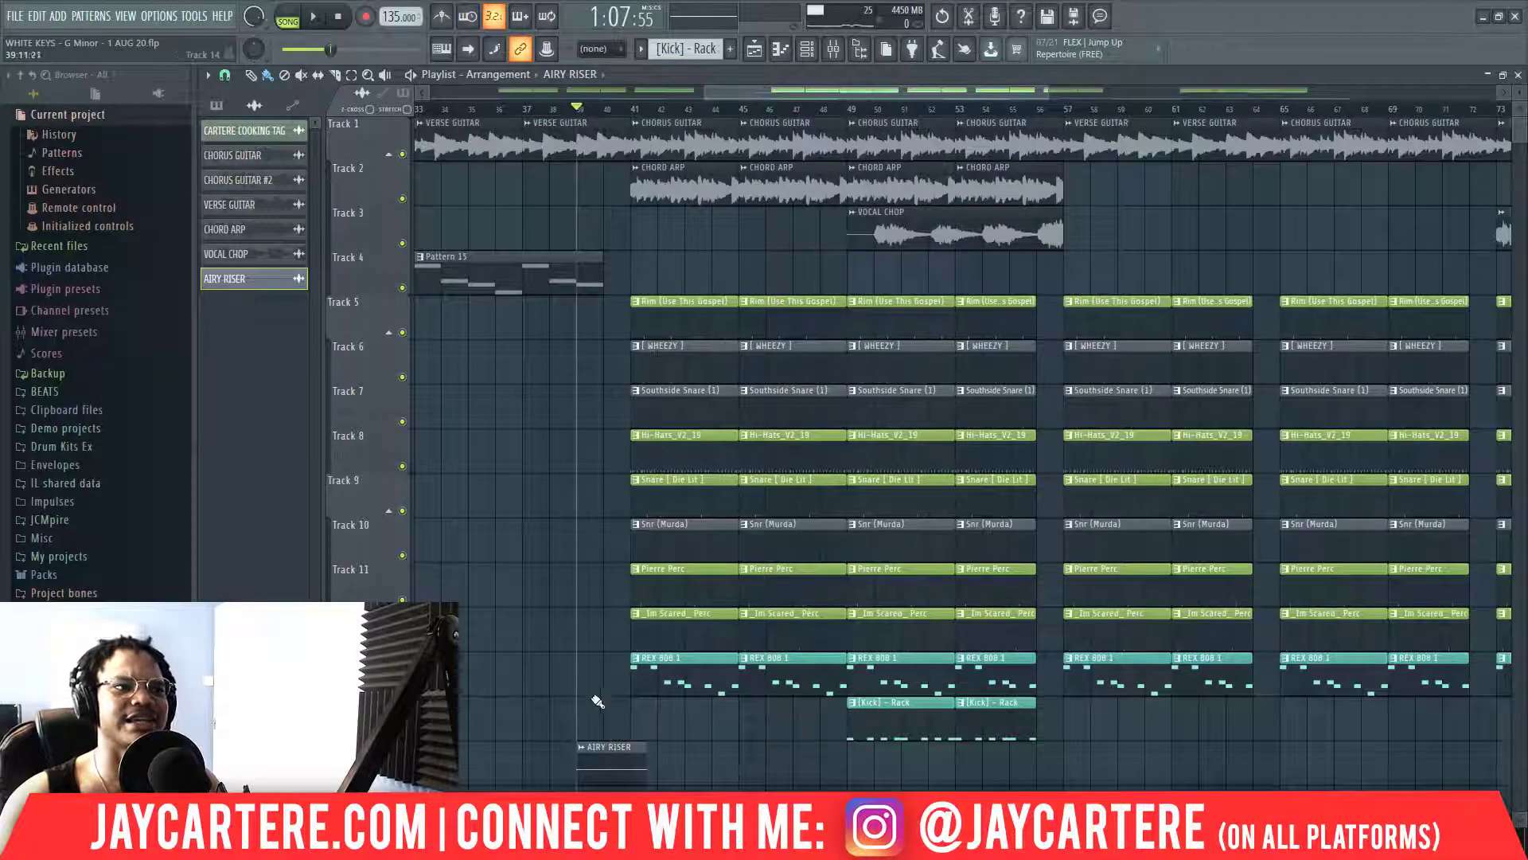
{"action": "left_click_drag", "start_coordinate": [742, 93], "coordinate": [692, 97]}
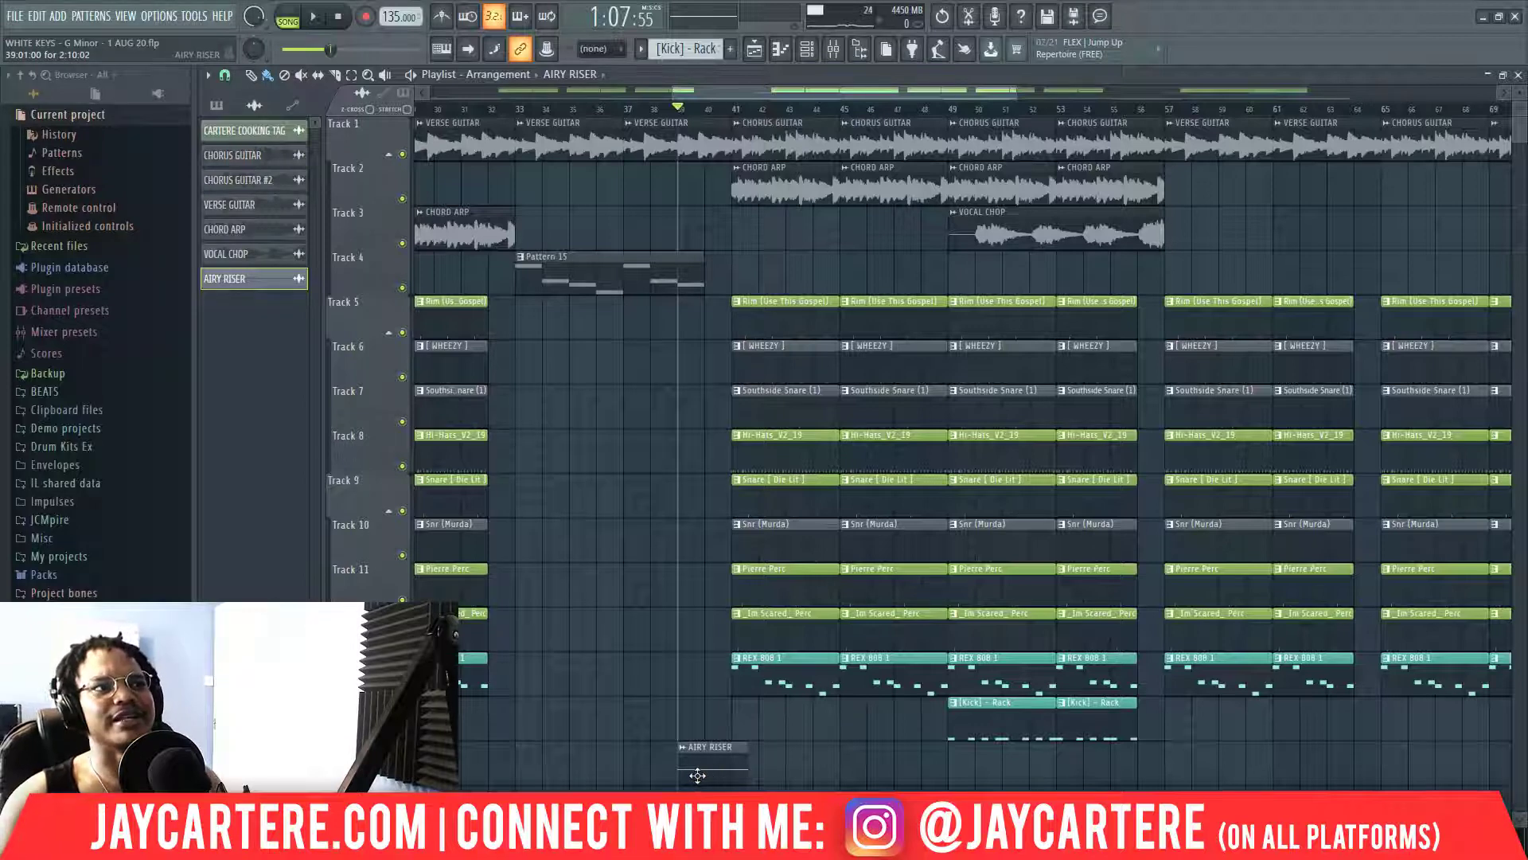
{"action": "right_click", "coordinate": [402, 777]}
{"action": "key", "text": "space"}
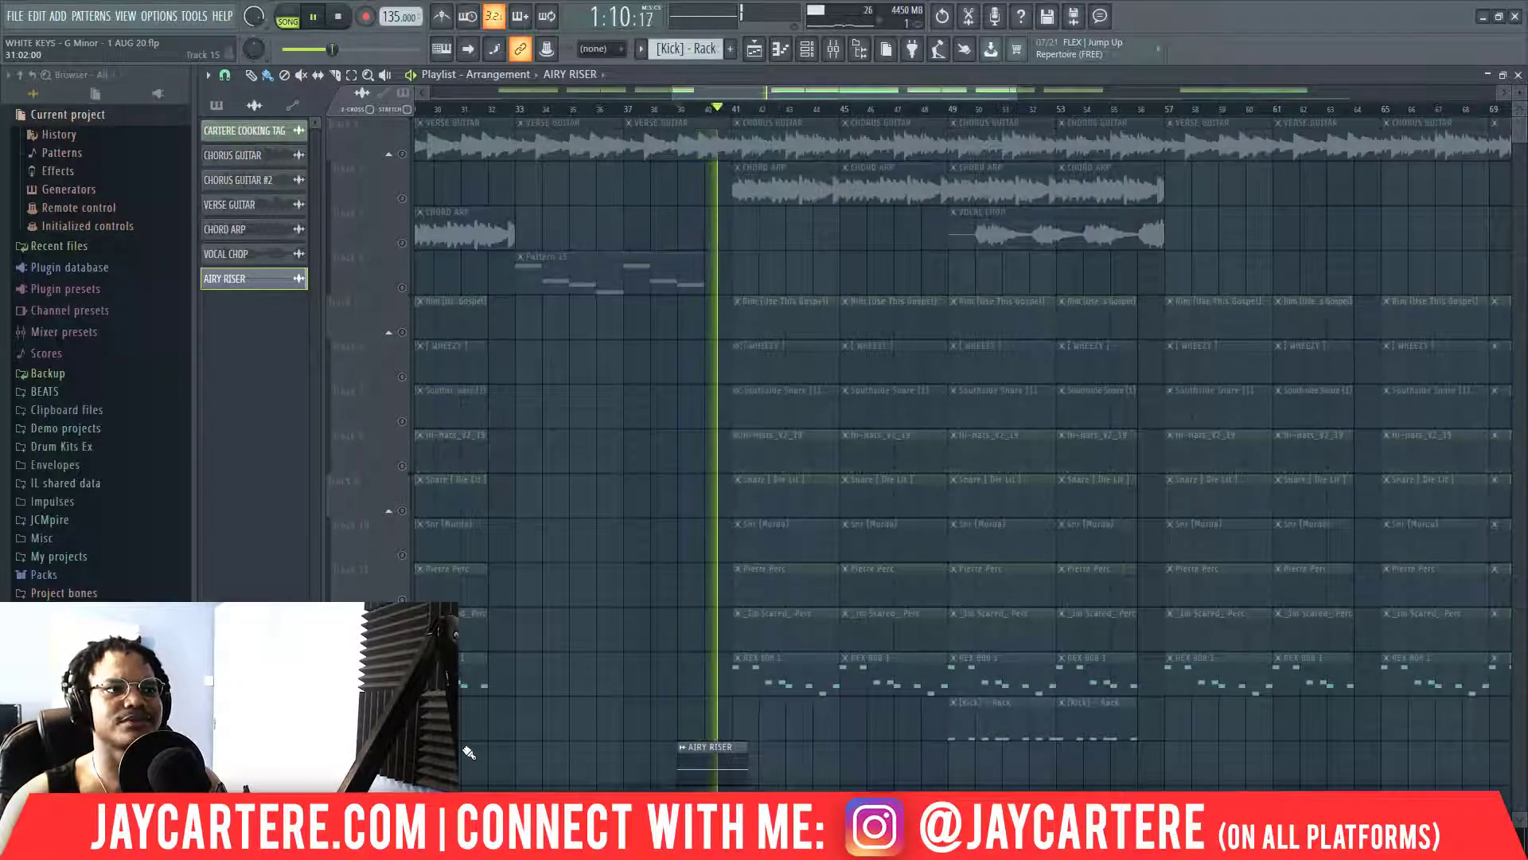
{"action": "key", "text": "space"}
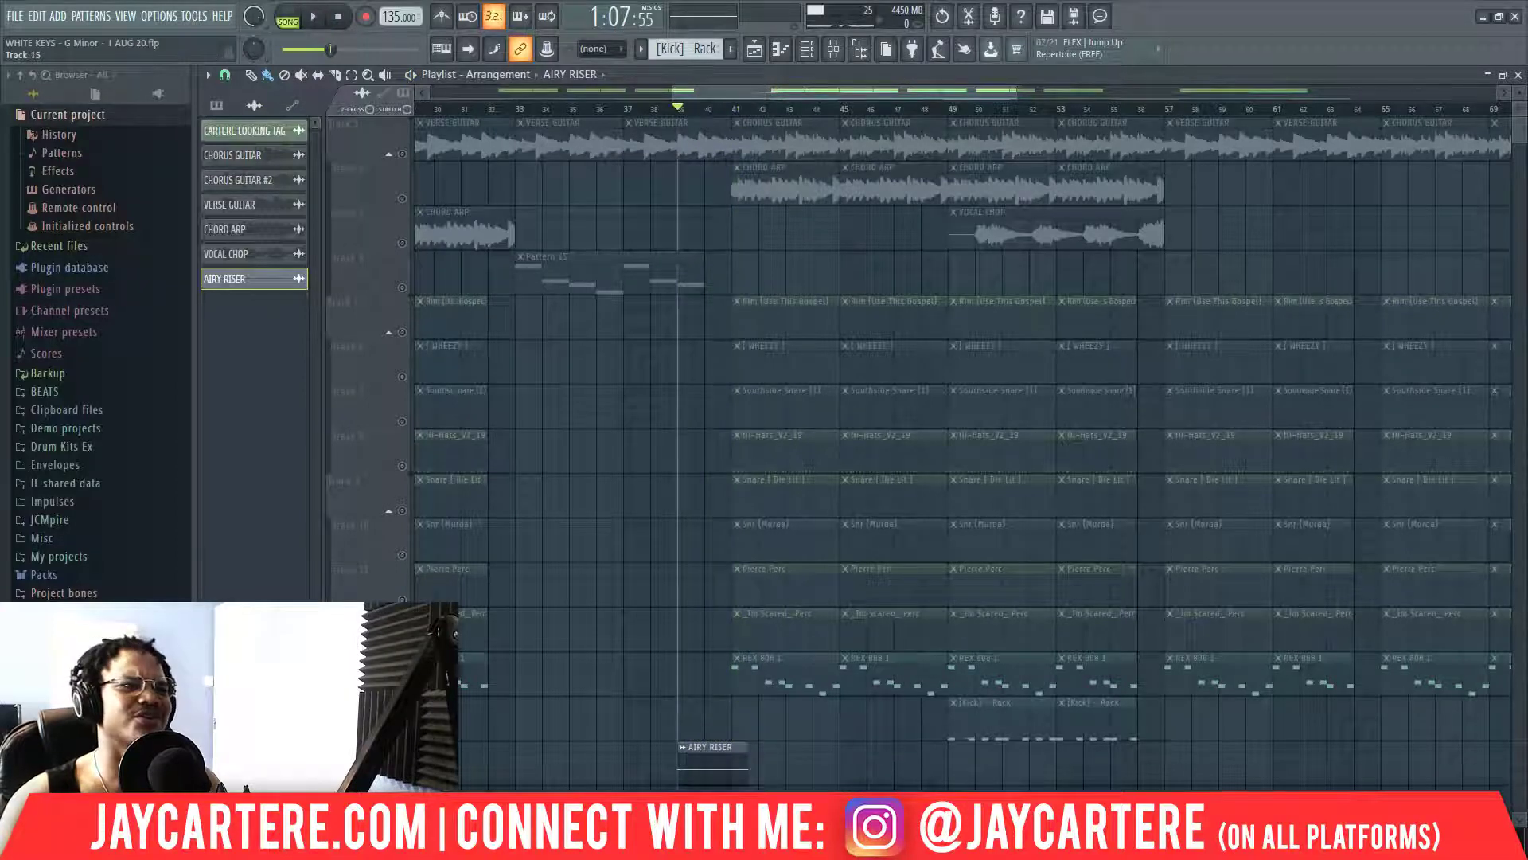
{"action": "right_click", "coordinate": [402, 777]}
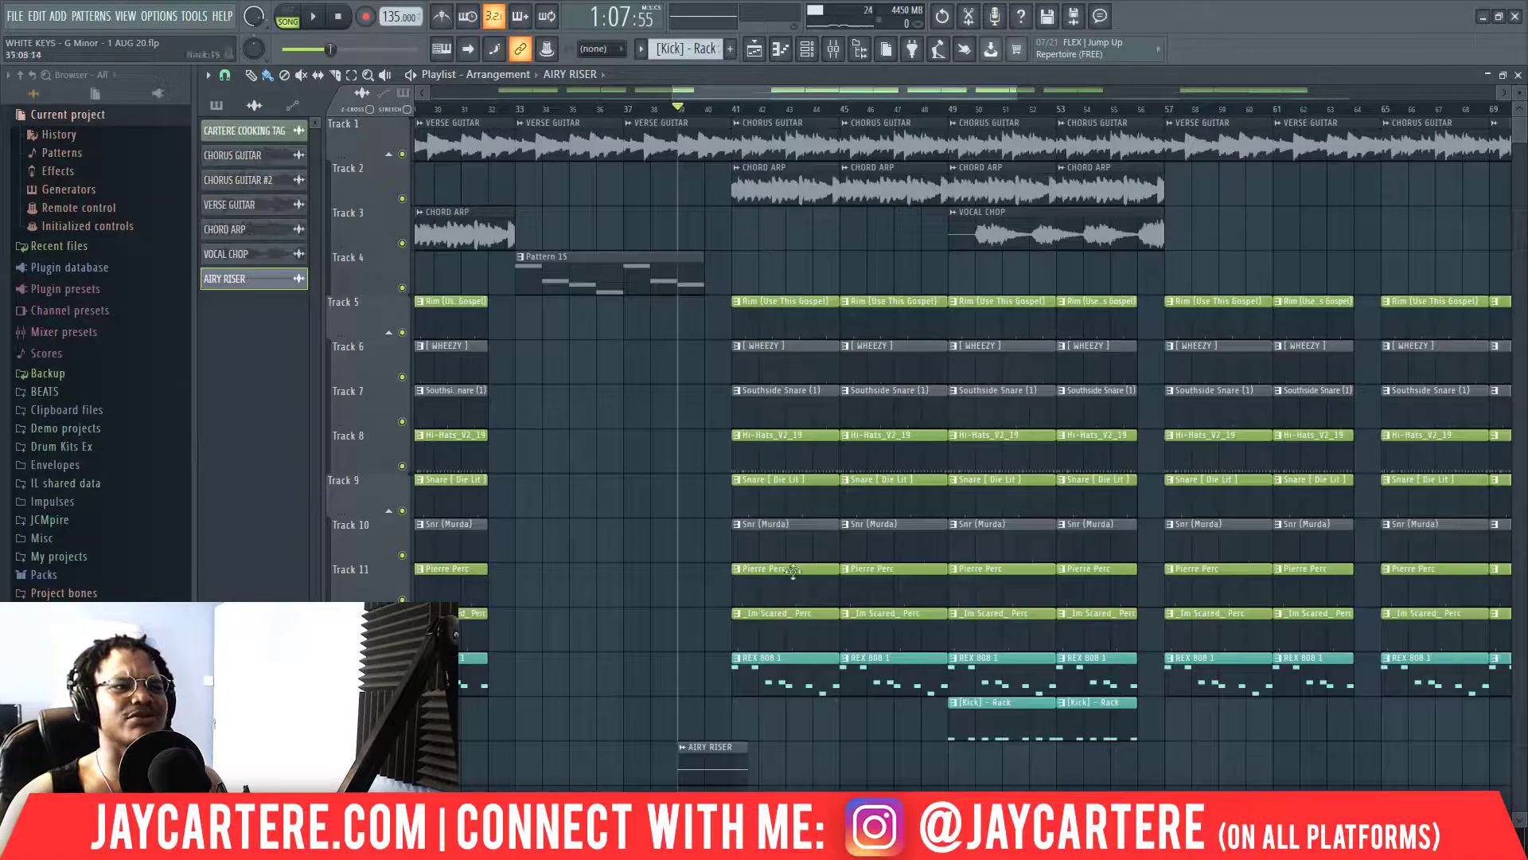
Show the whole arrangement, play all tracks from the playhead just before the second chorus, and stop playback.
{"action": "left_click", "coordinate": [675, 92]}
{"action": "mouse_move", "coordinate": [675, 92]}
{"action": "left_mouse_down"}
{"action": "mouse_move", "coordinate": [580, 93]}
{"action": "mouse_move", "coordinate": [1017, 89]}
{"action": "mouse_move", "coordinate": [1073, 188]}
{"action": "left_mouse_up"}
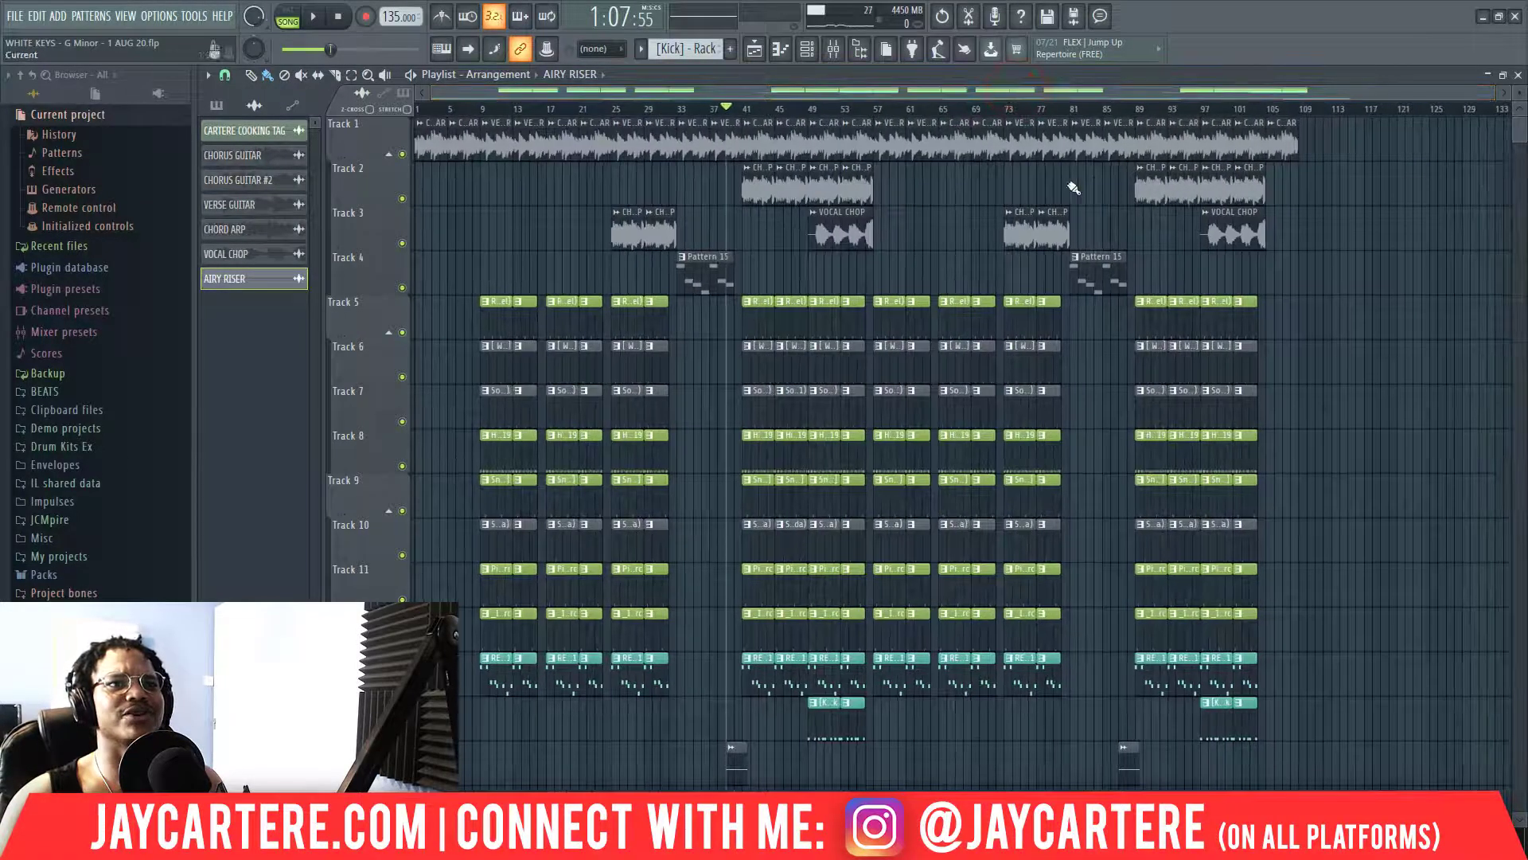
{"action": "left_click", "coordinate": [1002, 89]}
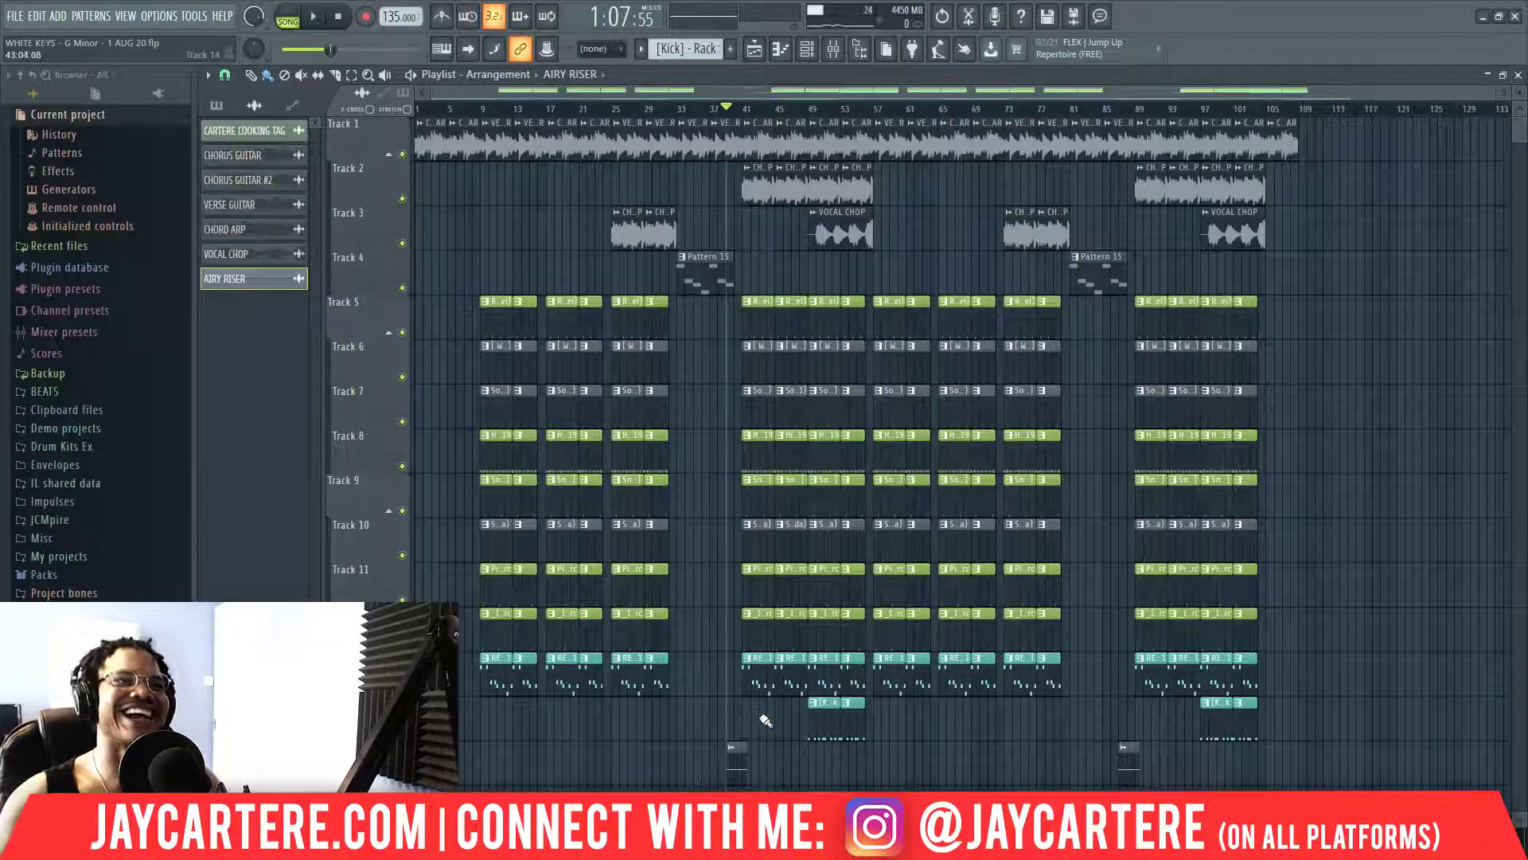
{"action": "key", "text": "space"}
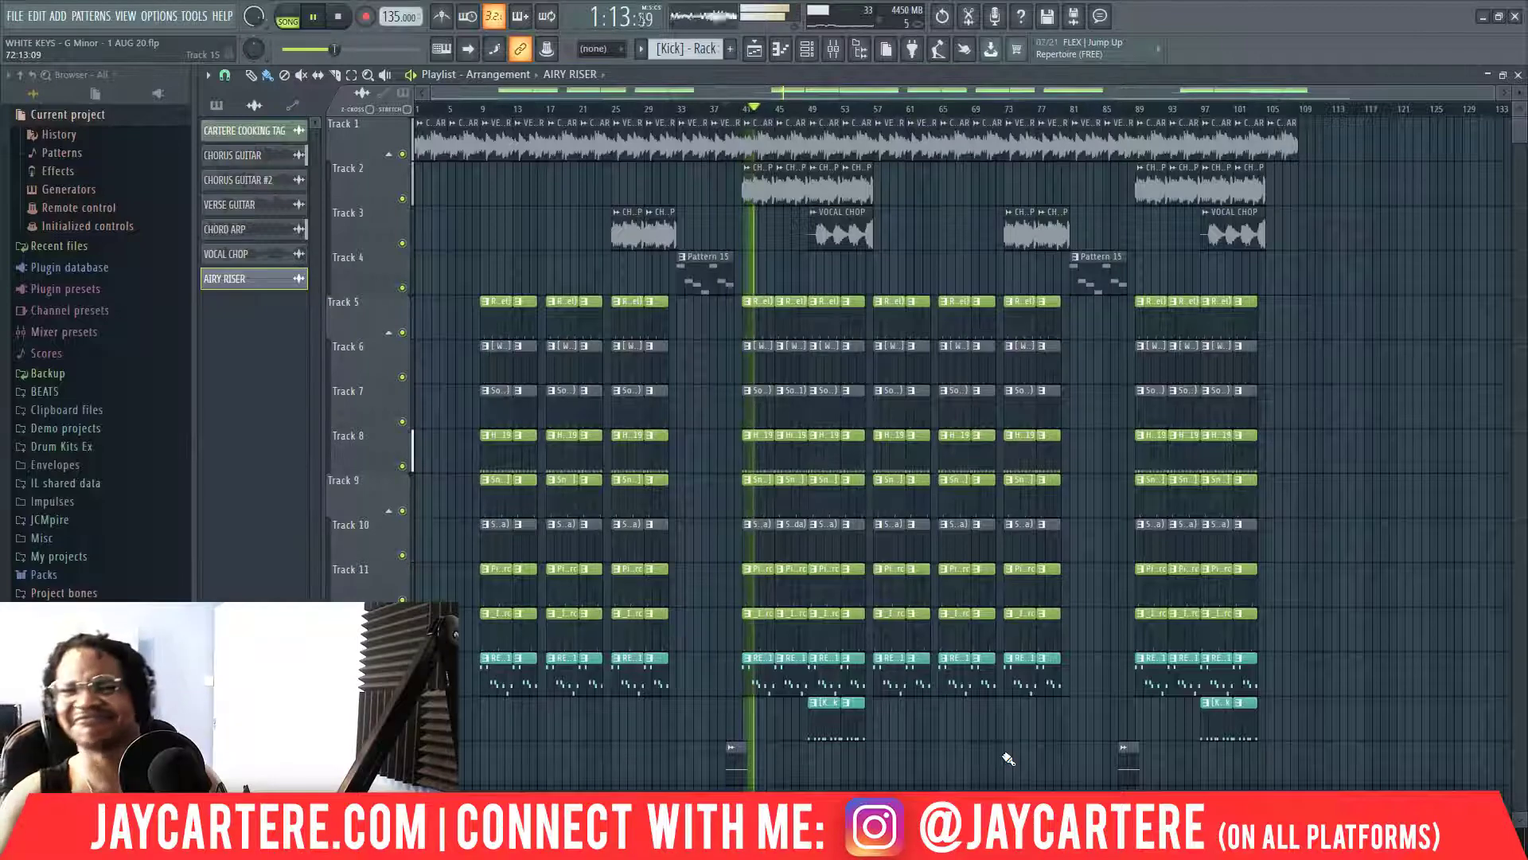
{"action": "key", "text": "space"}
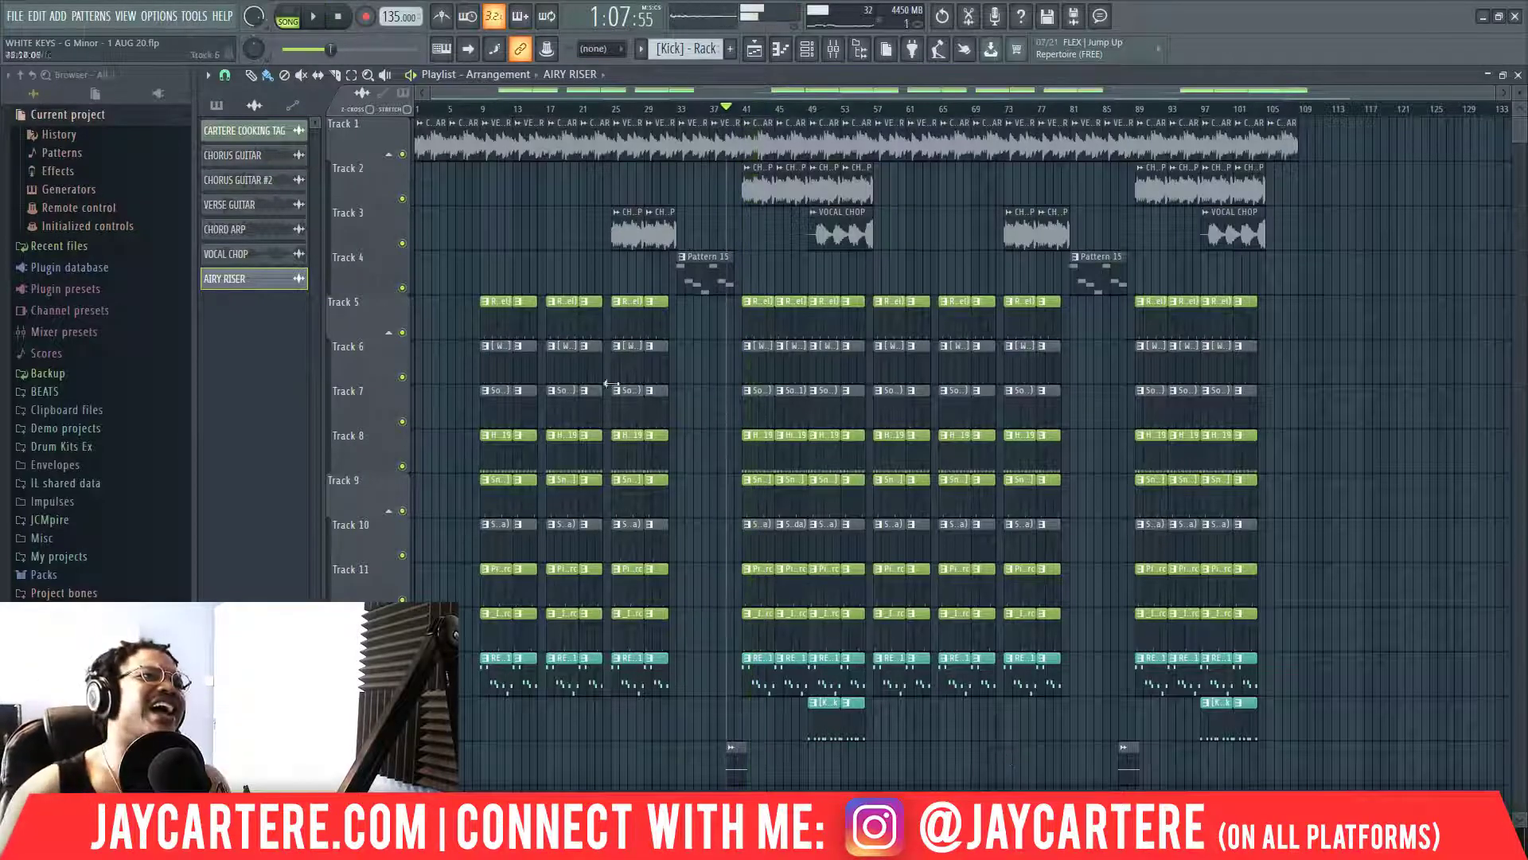
{"action": "left_click", "coordinate": [986, 89]}
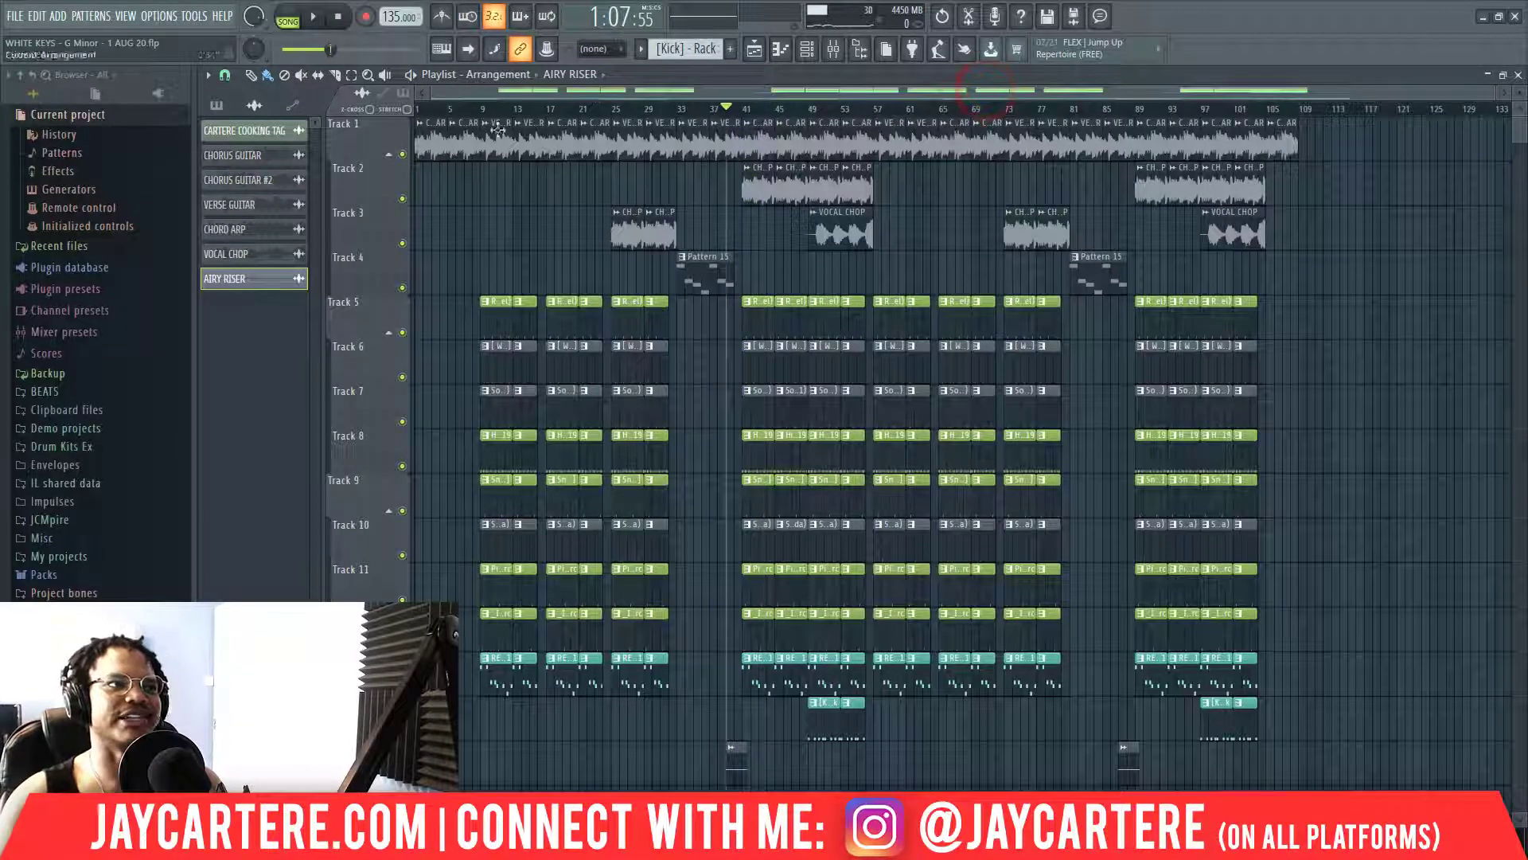
Place the playhead at the start of the song, highlight the intro from bar 1 to bar 9, and clear the selection.
{"action": "left_click_drag", "start_coordinate": [1492, 100], "coordinate": [999, 84]}
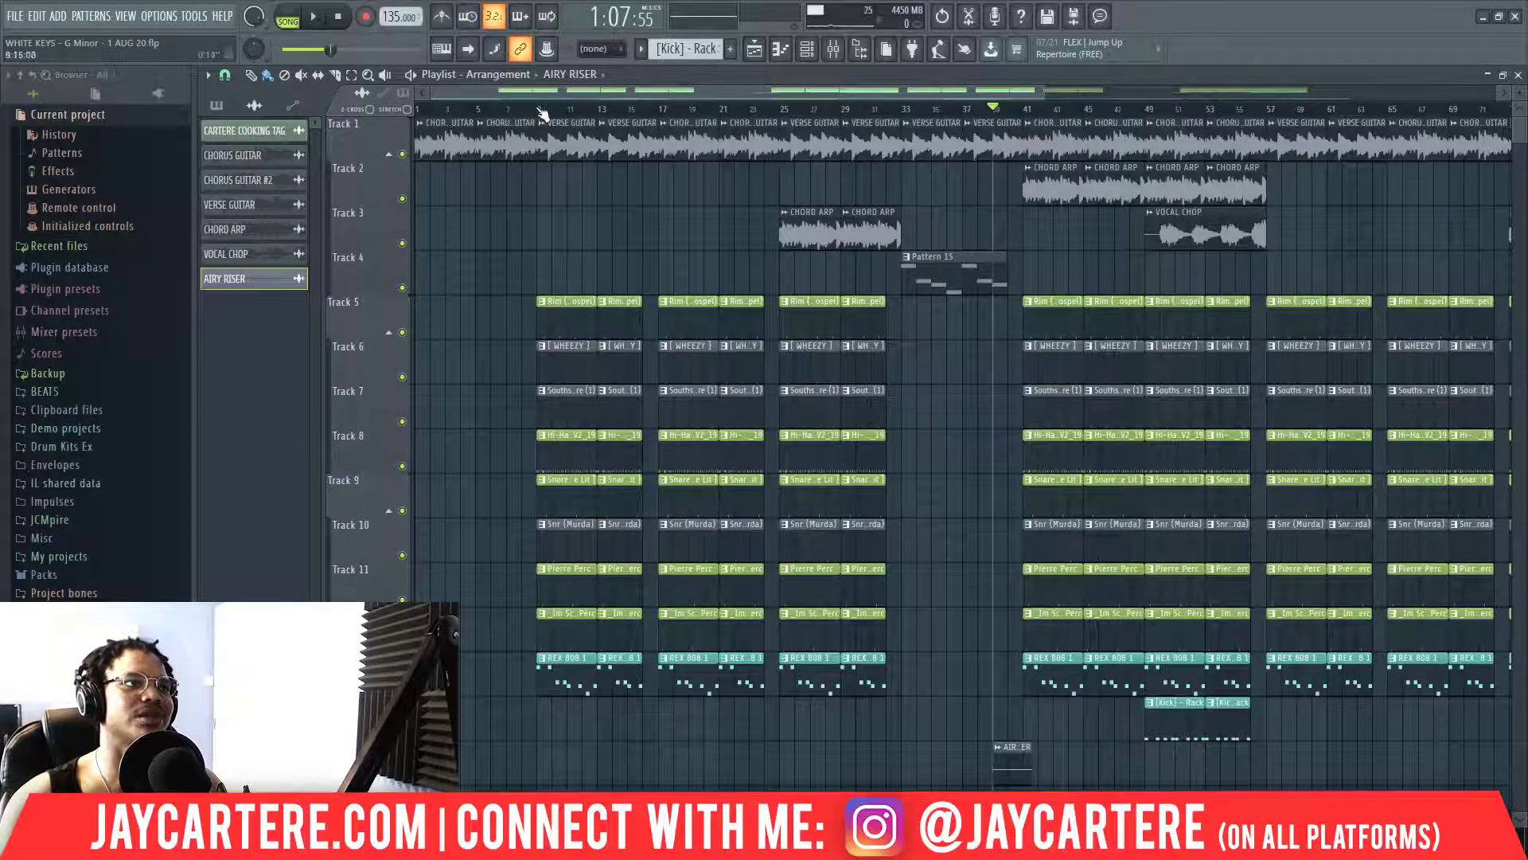
{"action": "left_click_drag", "start_coordinate": [541, 109], "coordinate": [412, 113]}
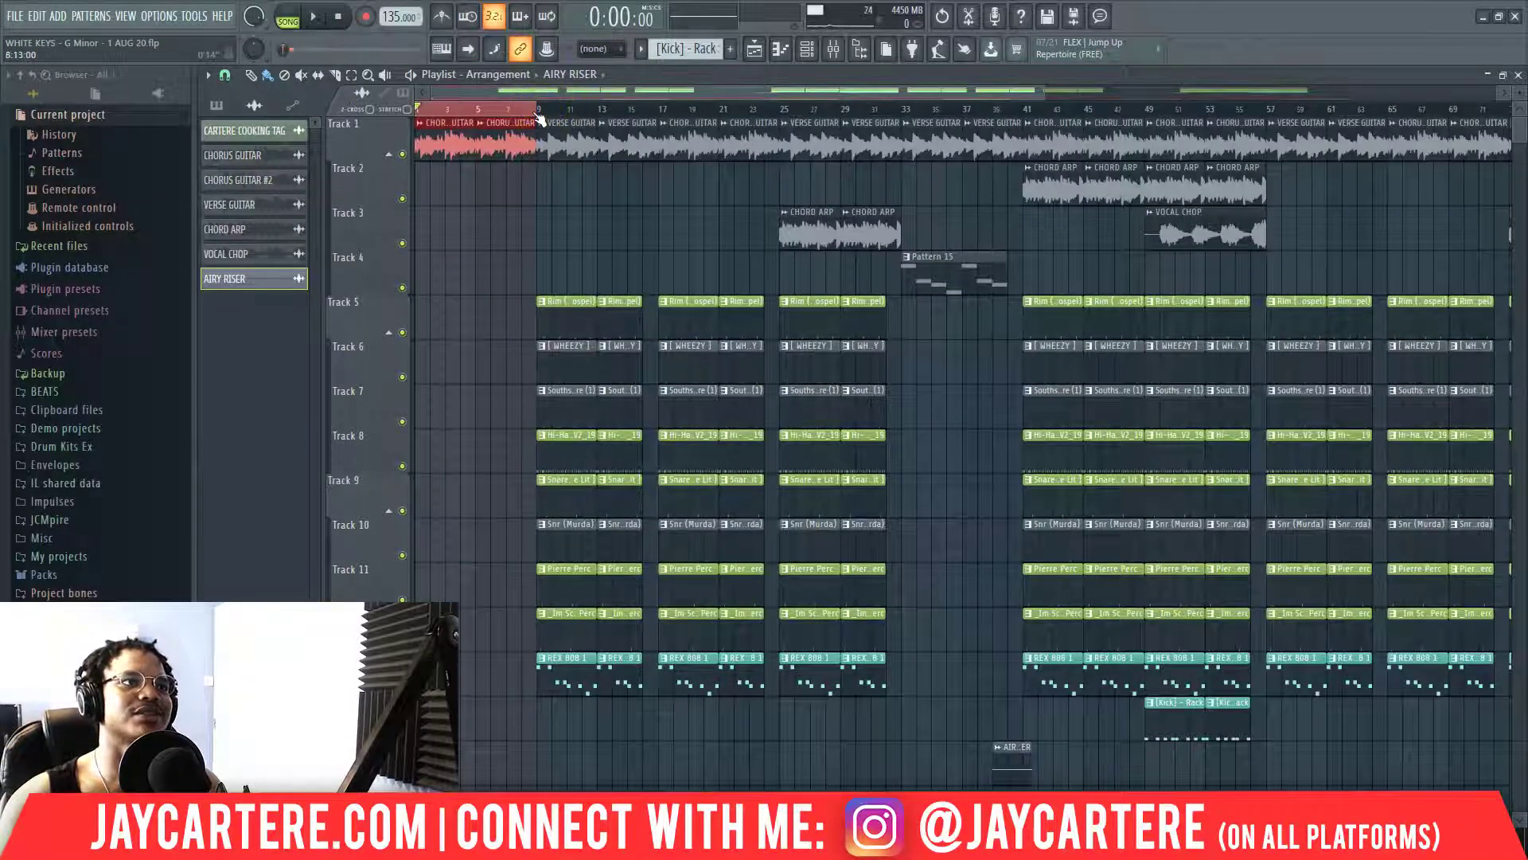
{"action": "right_click", "coordinate": [533, 111]}
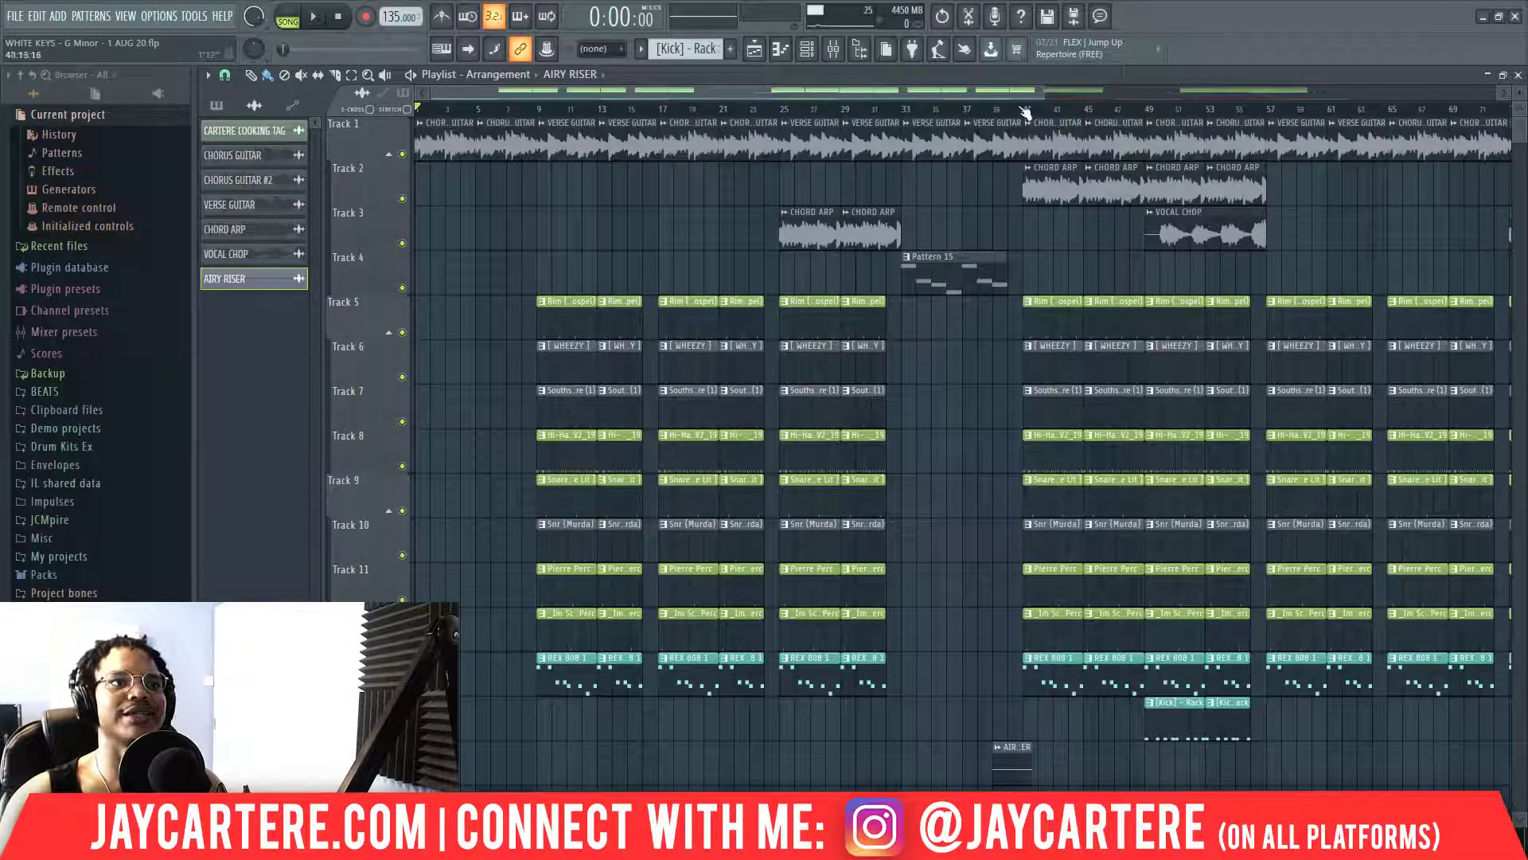
Walk through the arrangement with the playhead at about bar 15 and bar 57, and return it to the song's start.
{"action": "mouse_move", "coordinate": [1041, 93]}
{"action": "left_mouse_down"}
{"action": "mouse_move", "coordinate": [1456, 93]}
{"action": "mouse_move", "coordinate": [1067, 93]}
{"action": "left_mouse_up"}
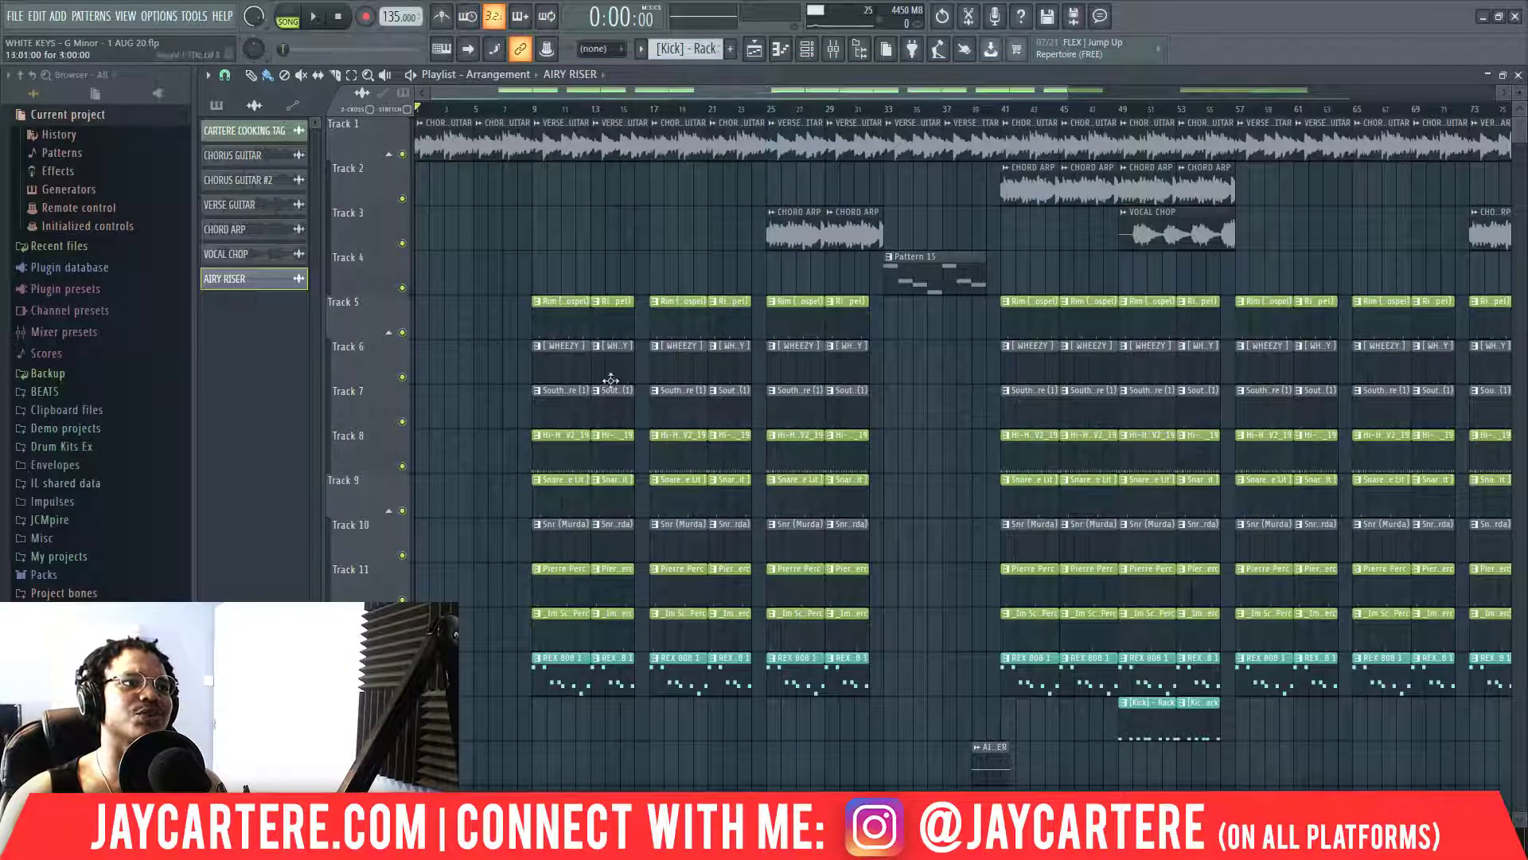
{"action": "left_click", "coordinate": [622, 109]}
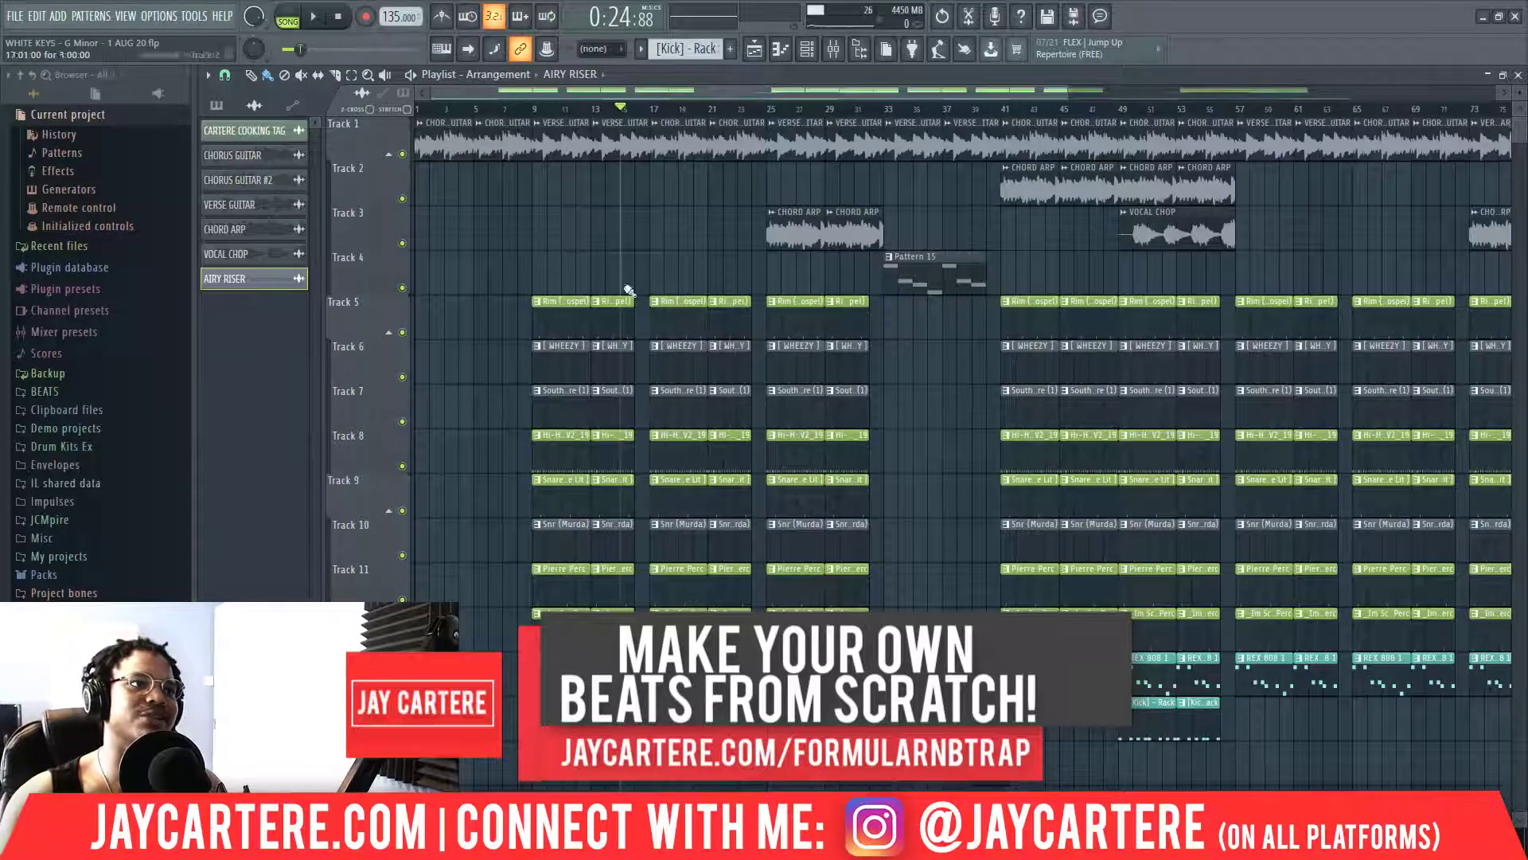
{"action": "left_click_drag", "start_coordinate": [626, 110], "coordinate": [1244, 151]}
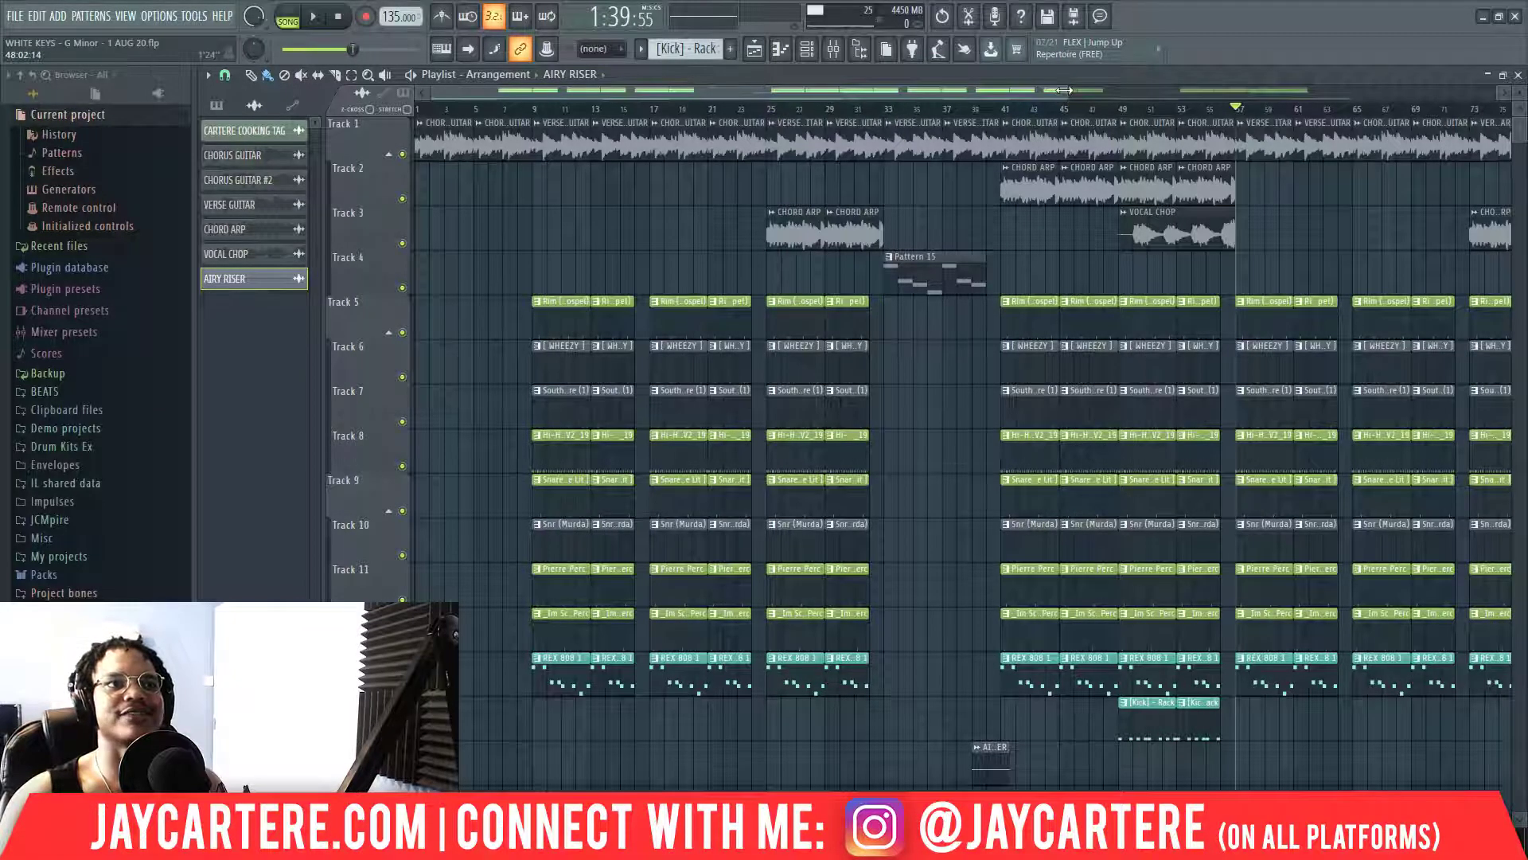
{"action": "left_click_drag", "start_coordinate": [1065, 89], "coordinate": [1497, 90]}
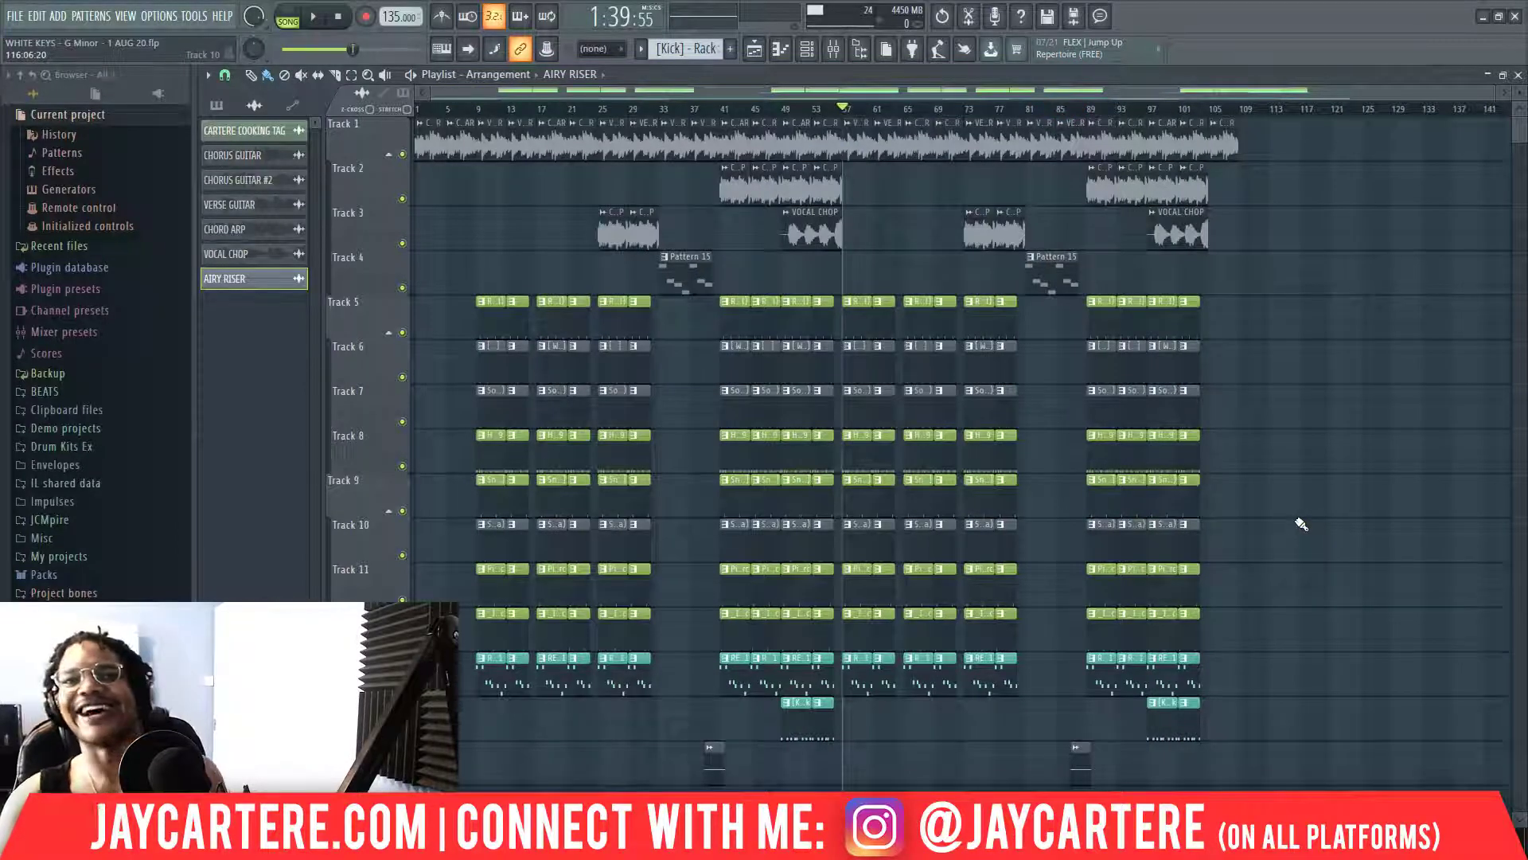
{"action": "left_click_drag", "start_coordinate": [671, 110], "coordinate": [382, 118]}
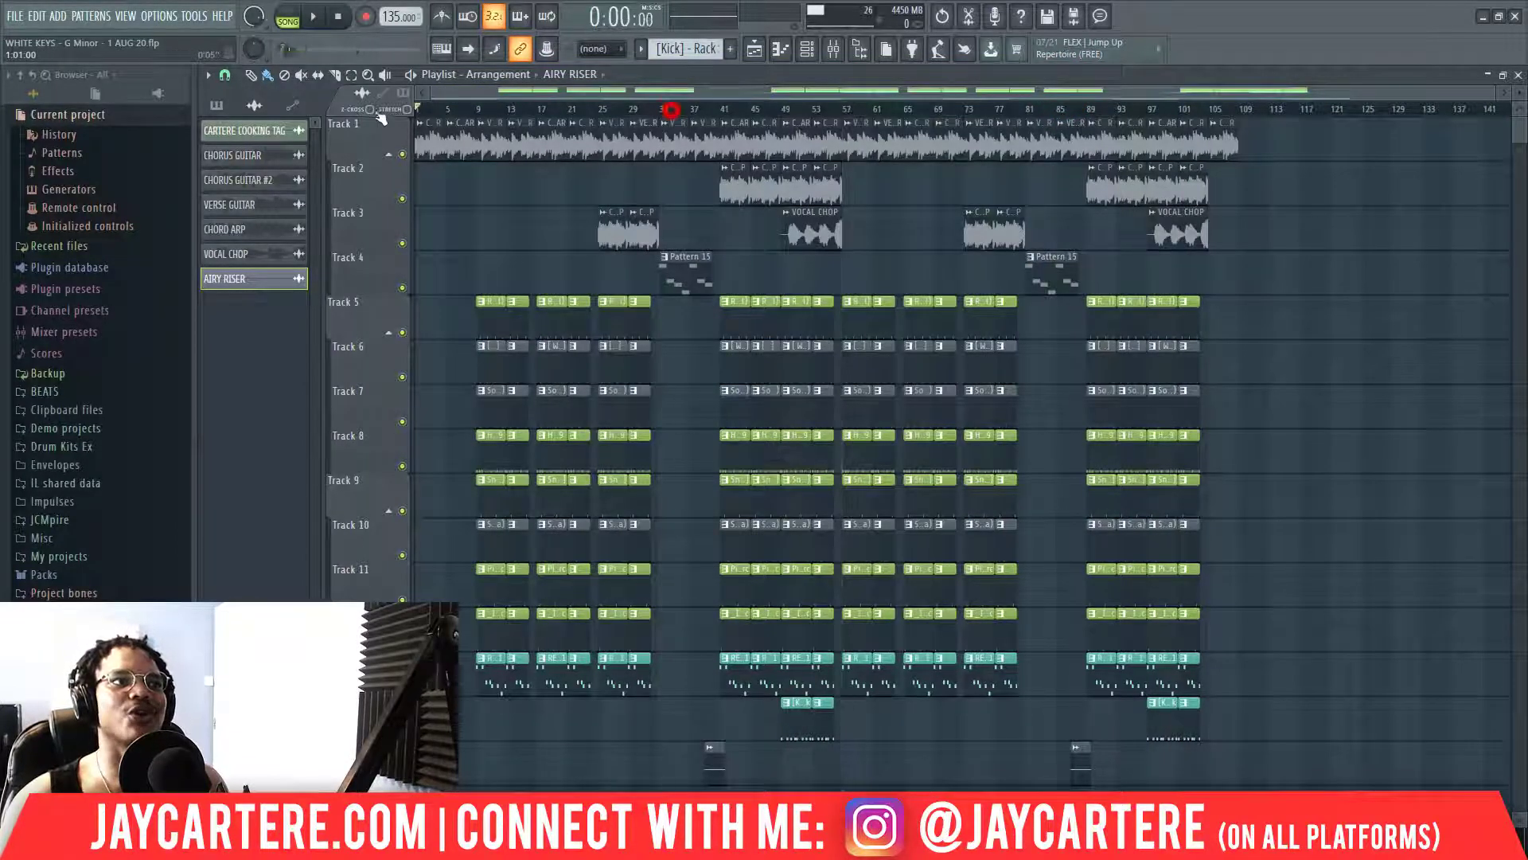